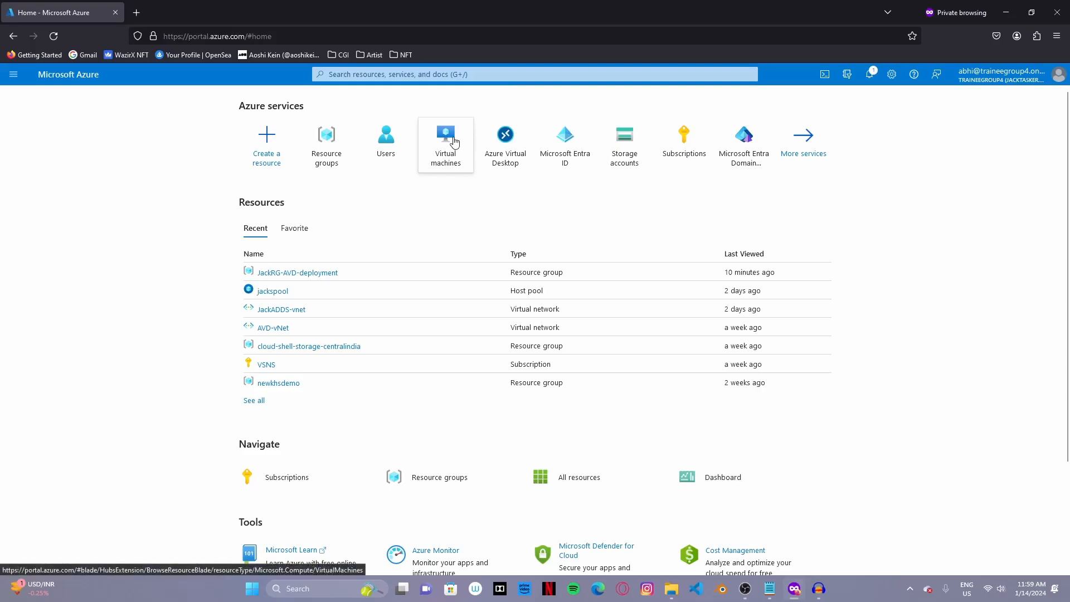
- Start a new Azure virtual machine in JackRG-AVD-deployment and name it JacksADDS
left_click(459, 142)
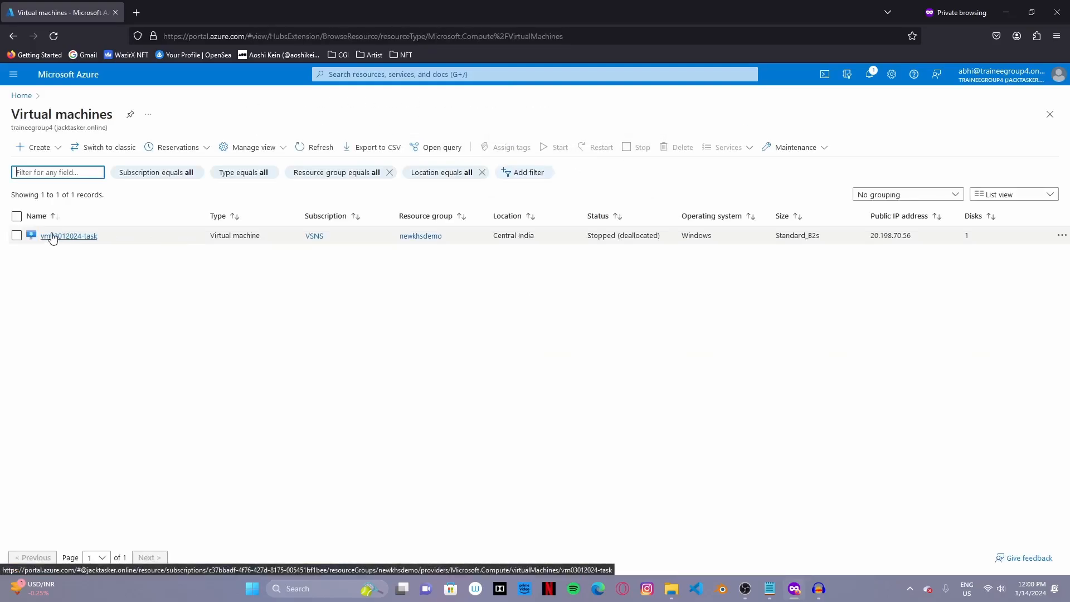
left_click(38, 149)
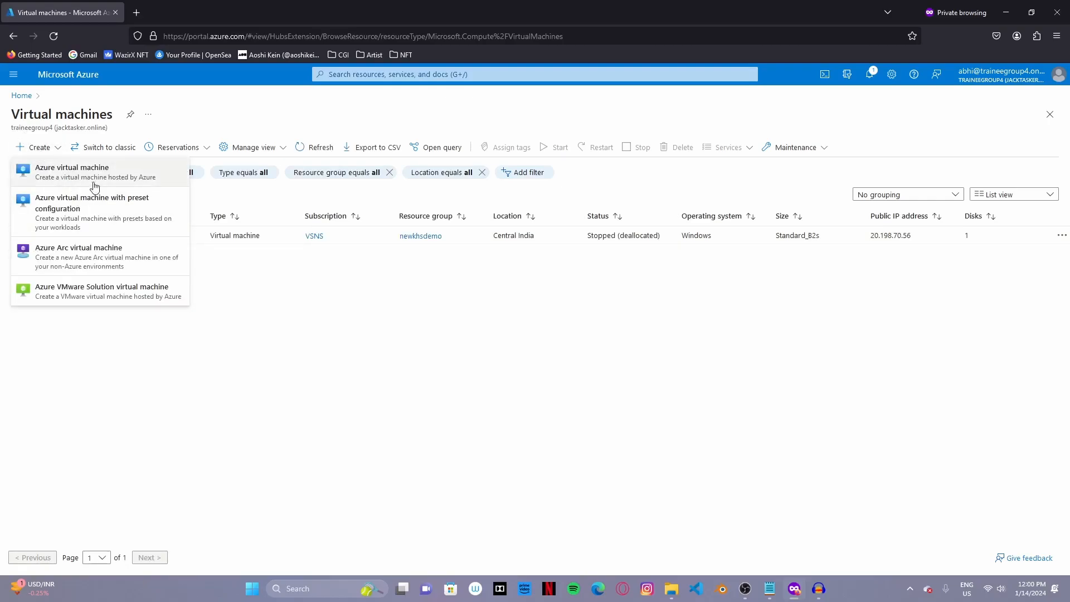
left_click(34, 170)
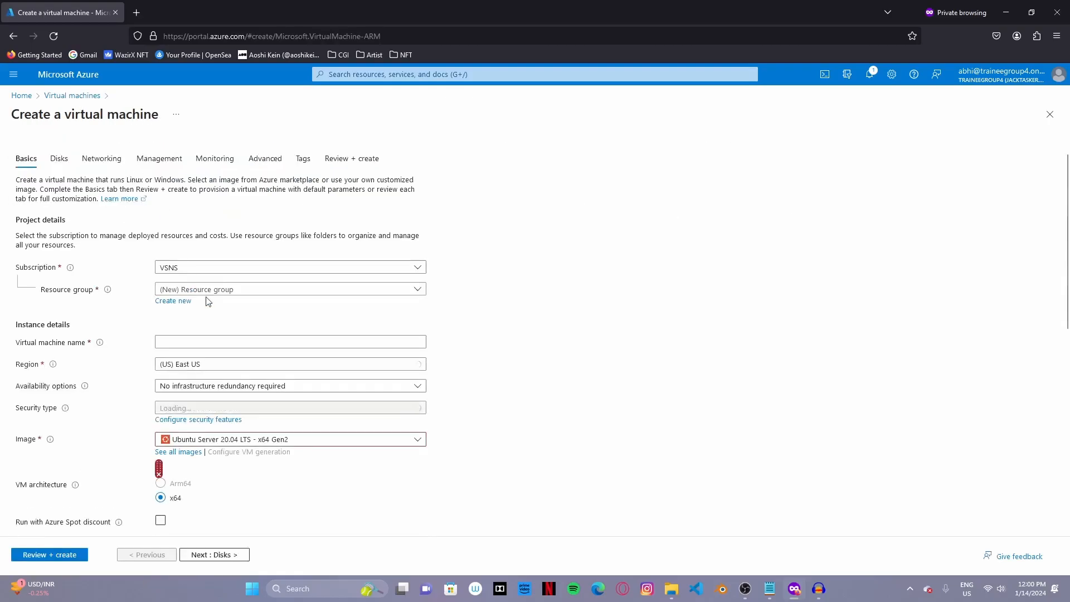
left_click(237, 288)
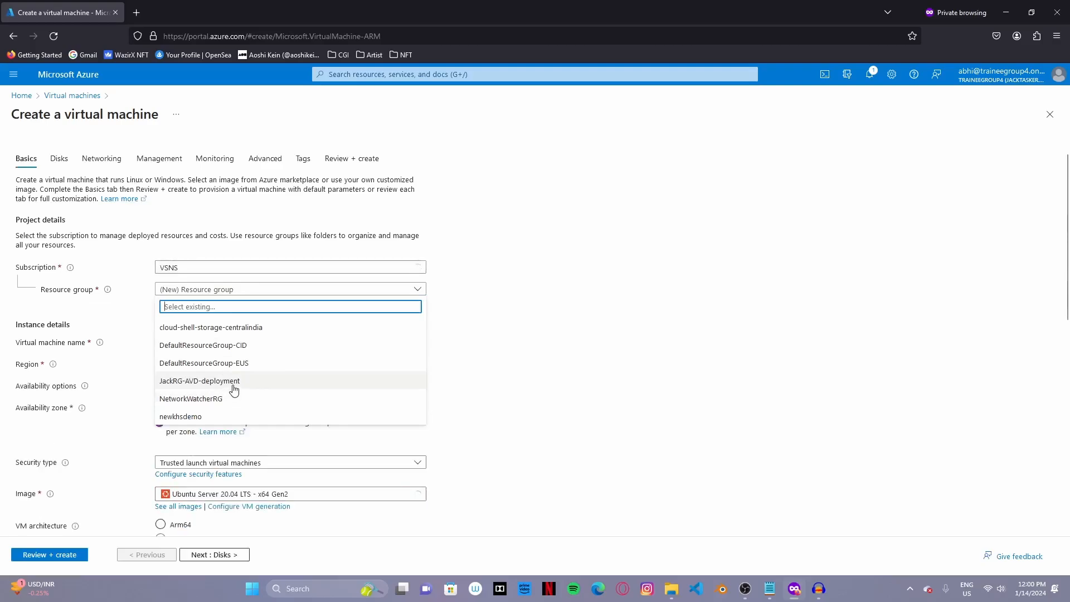
left_click(235, 381)
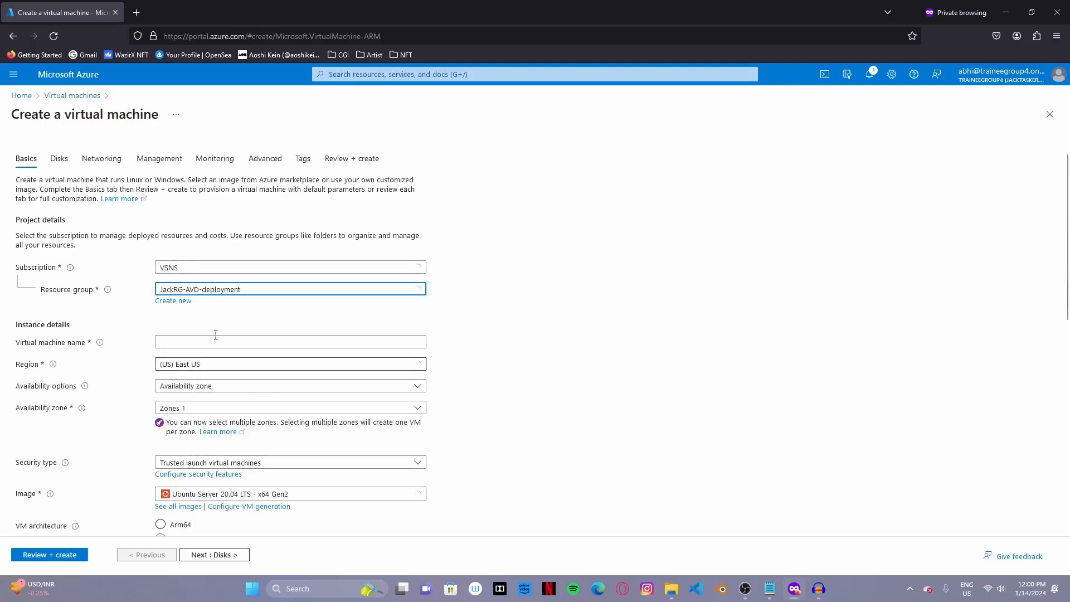
left_click(217, 337)
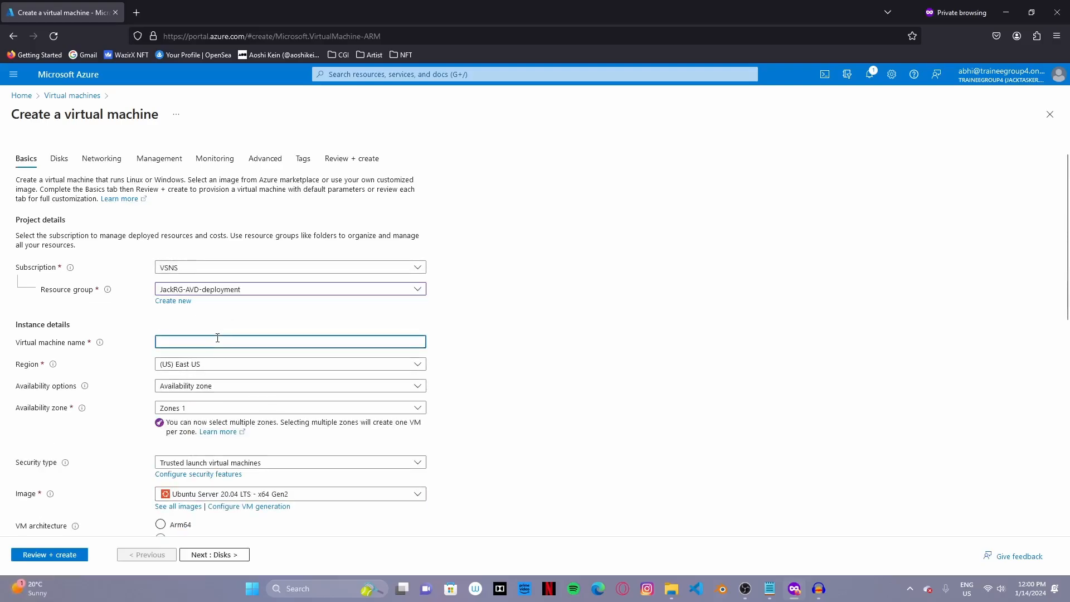
type("JacksADDS")
- Set the VM region to Central India with no infrastructure redundancy required
left_click(207, 370)
type("india")
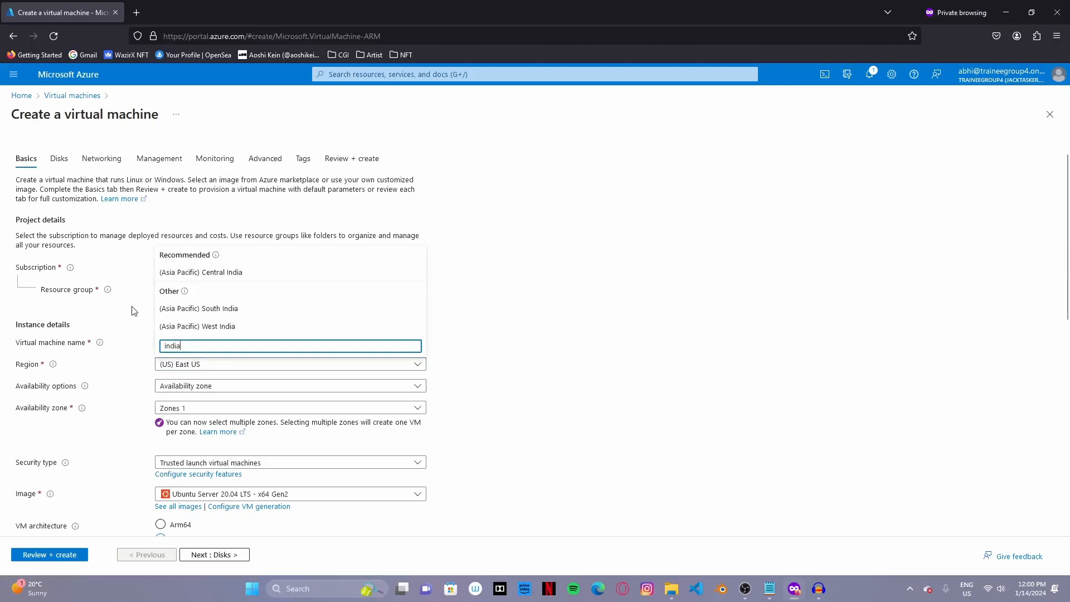
left_click(217, 272)
left_click(255, 389)
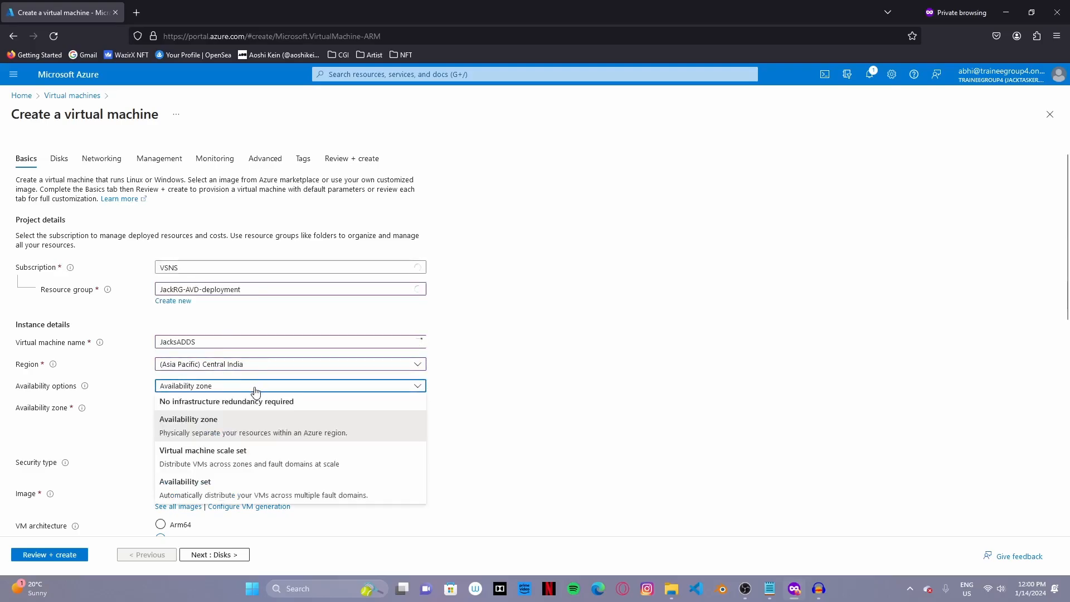
left_click(249, 406)
scroll(268, 399, "down", 2)
scroll(268, 399, "down", 3)
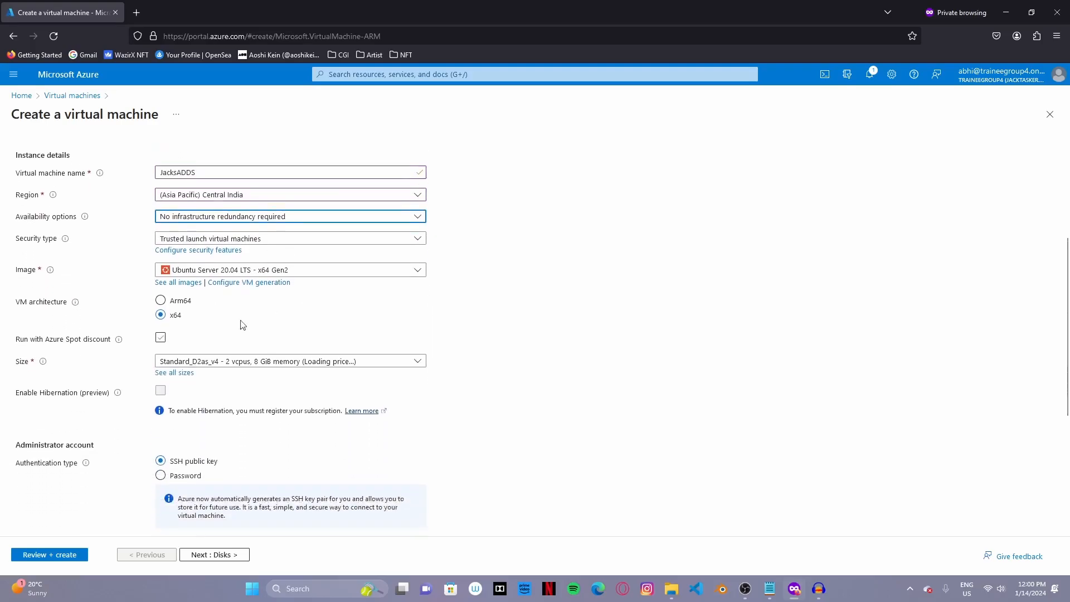
- Choose the Windows Server 2019 Datacenter - x64 Gen2 image for the VM
left_click(332, 214)
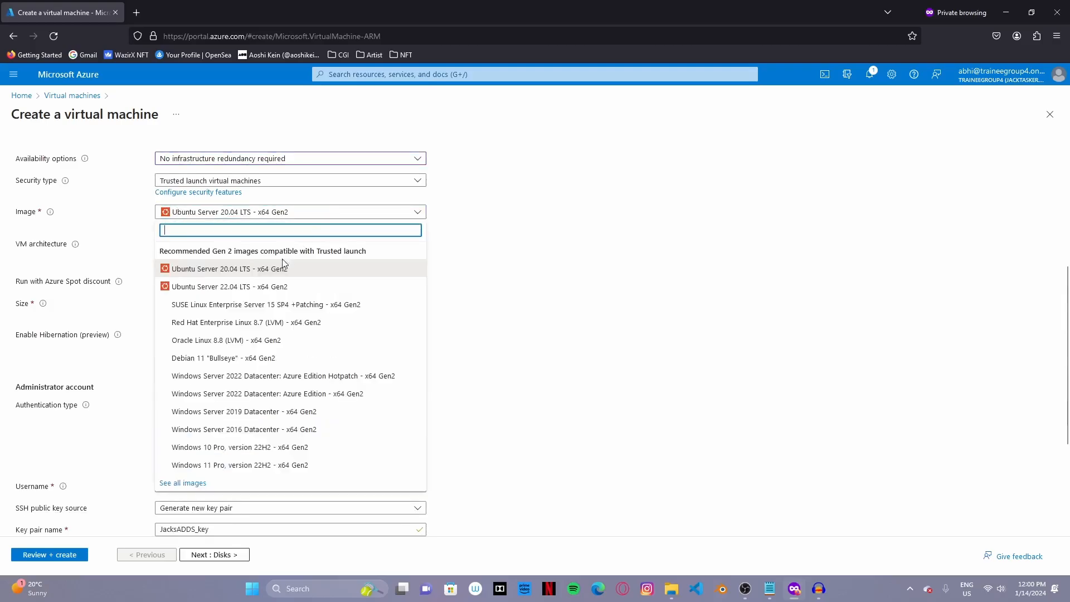
left_click(290, 411)
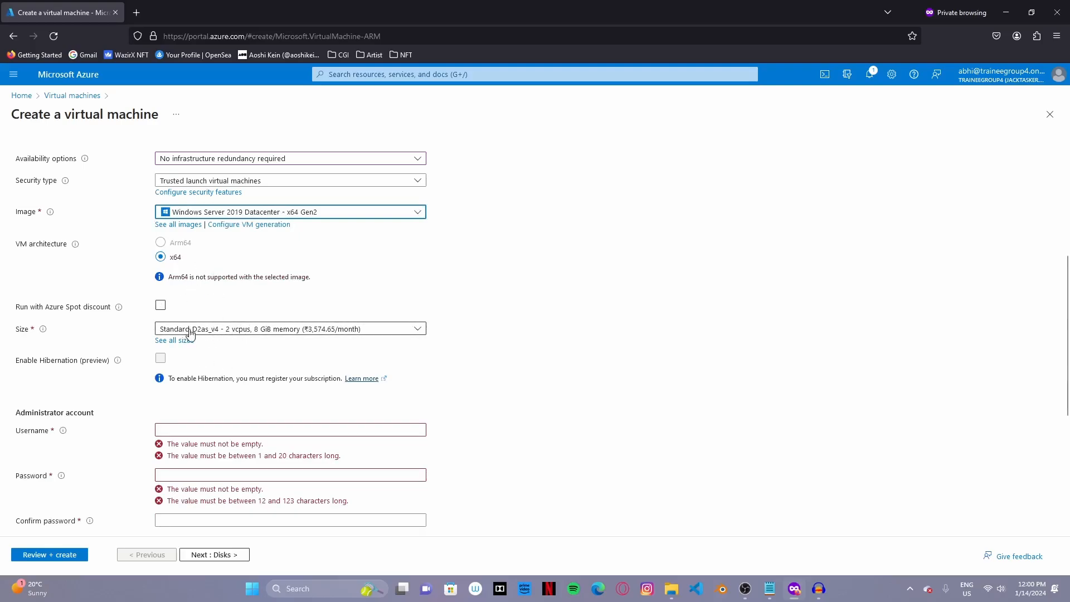
scroll(168, 326, "down", 1)
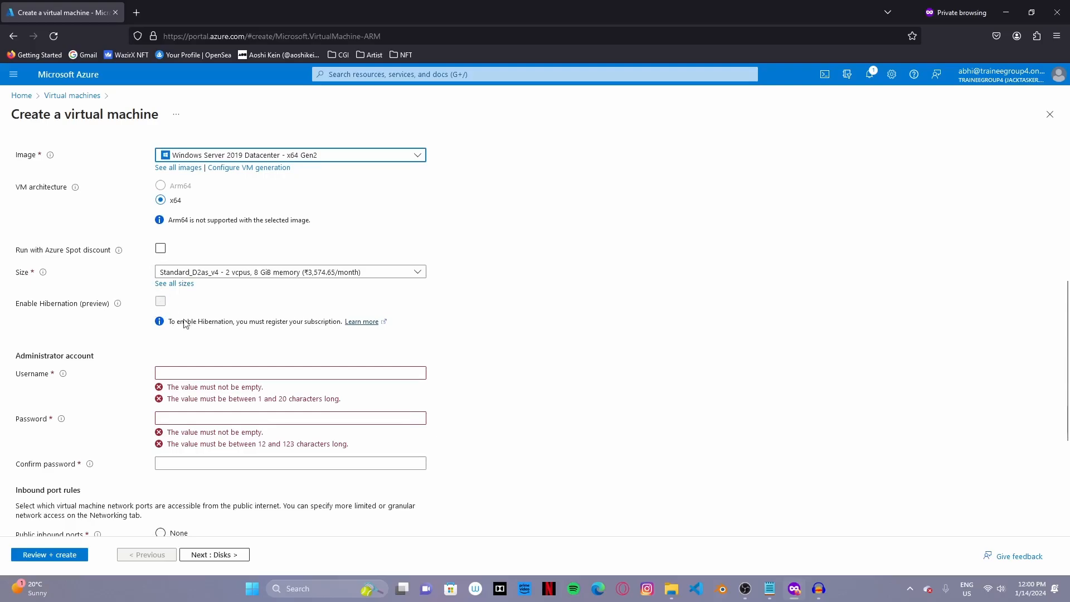
- Enter the administrator username and a matching password and confirmation
left_click(219, 373)
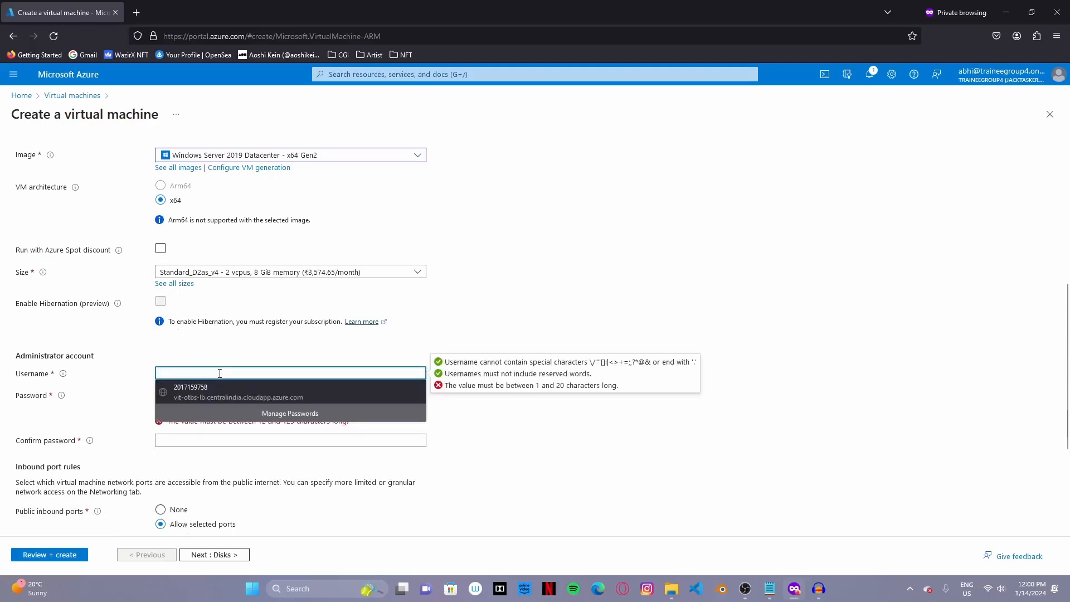
type("abhi12")
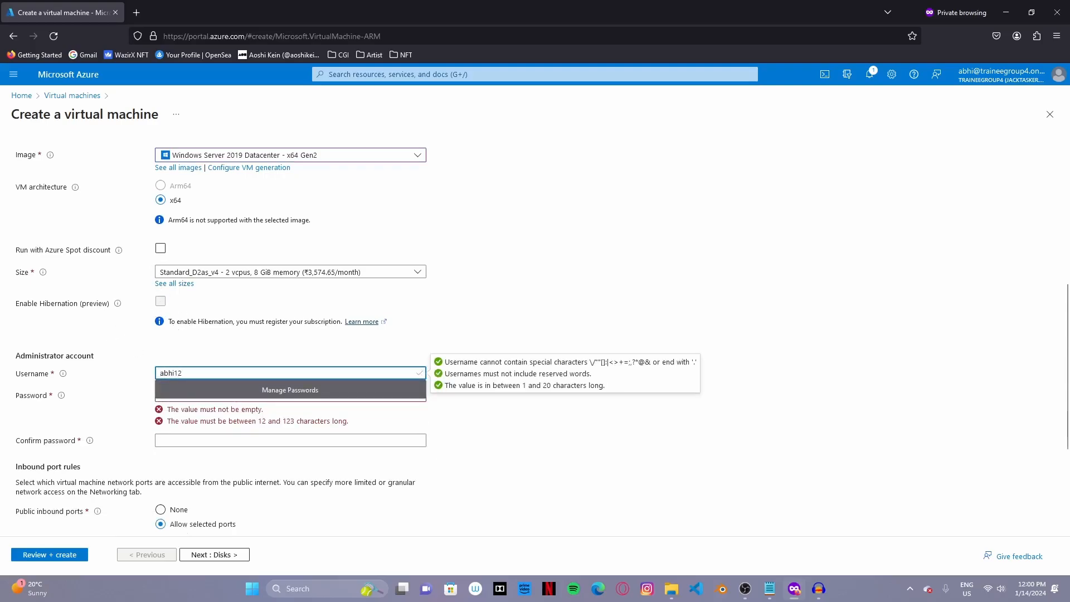
key("Tab")
type("A")
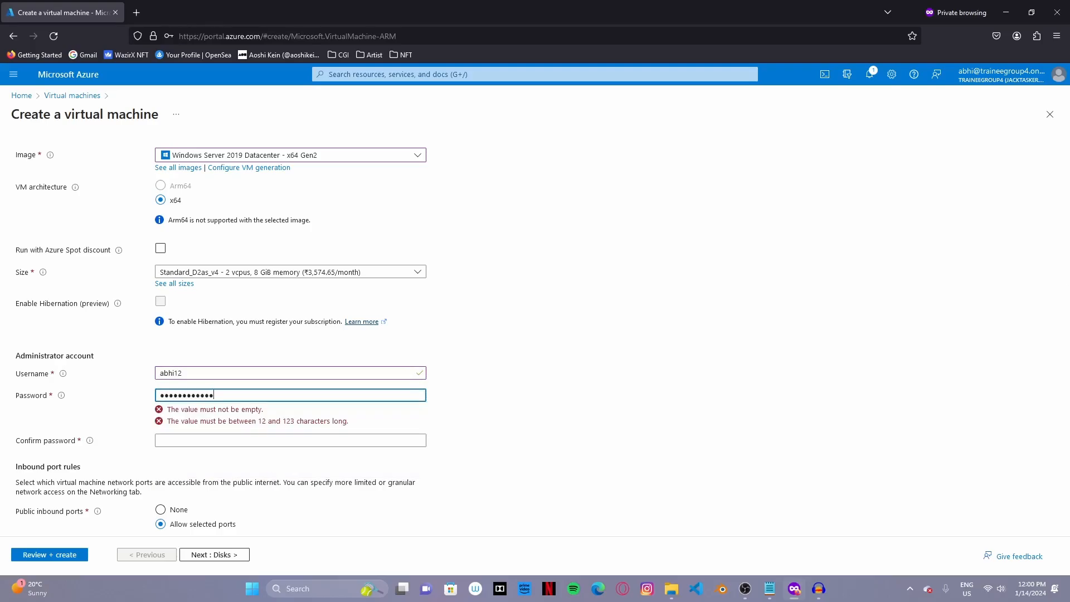
left_click(273, 418)
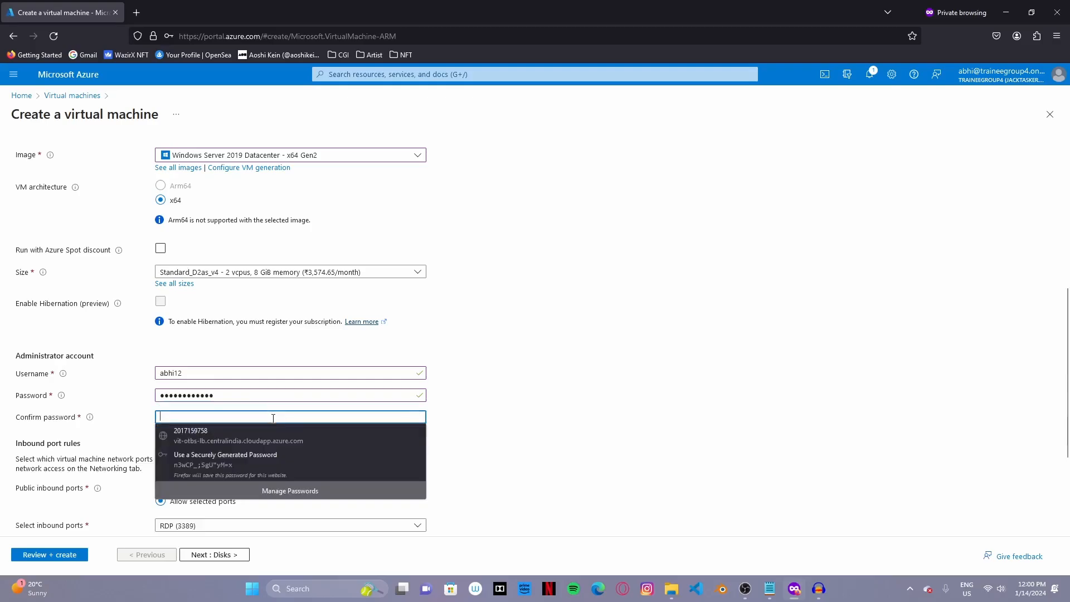
type("•••••••")
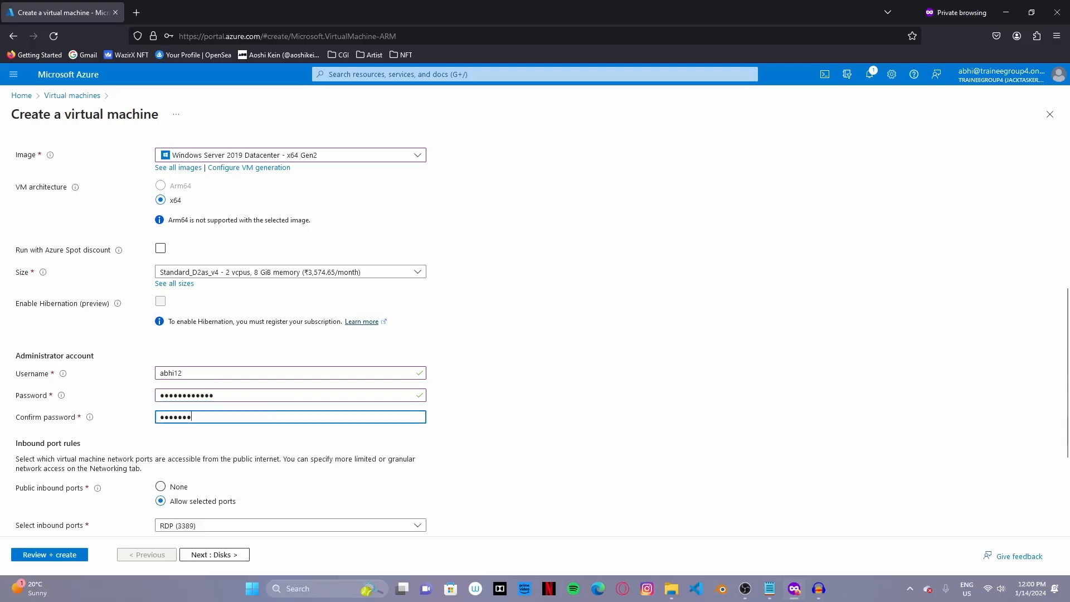
type("•••••")
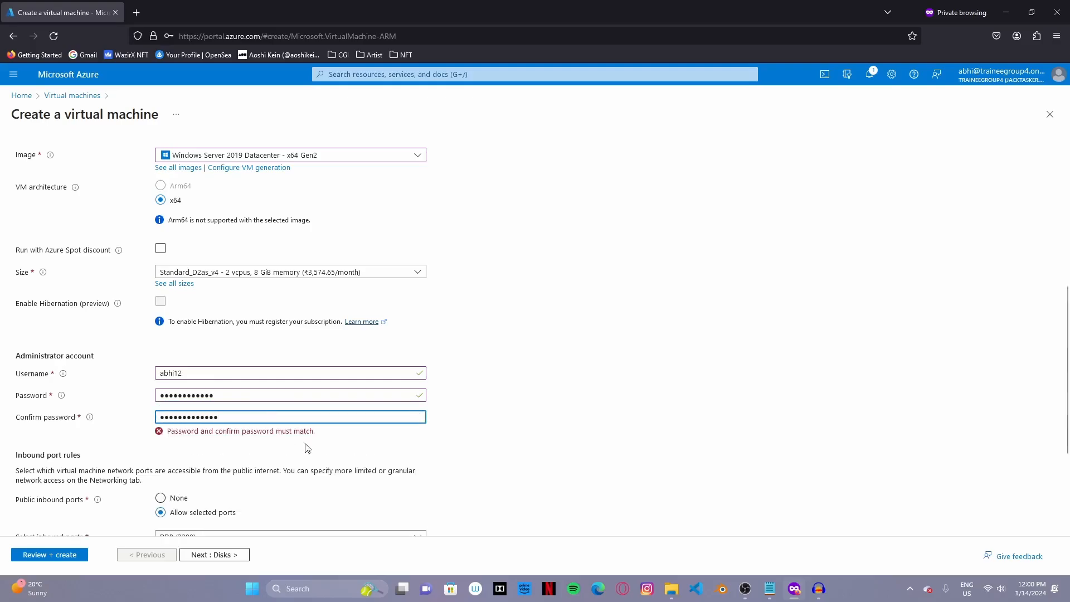
key("ctrl+a")
key("BackSpace")
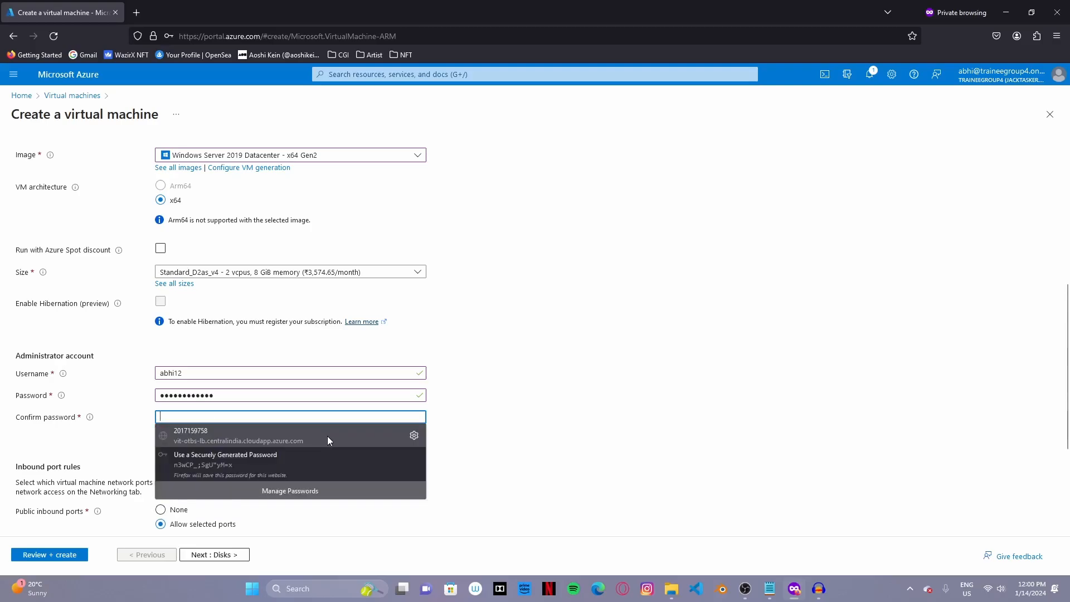
type("•••••••")
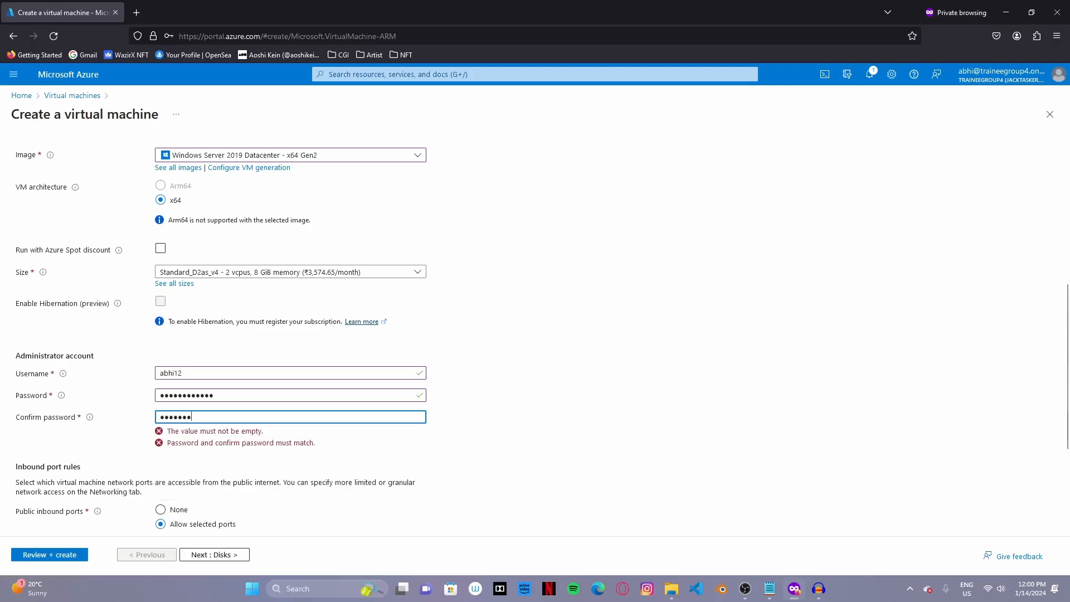
type("•••")
- Keep inbound ports HTTP, HTTPS, SSH and RDP allowed
scroll(262, 368, "down", 3)
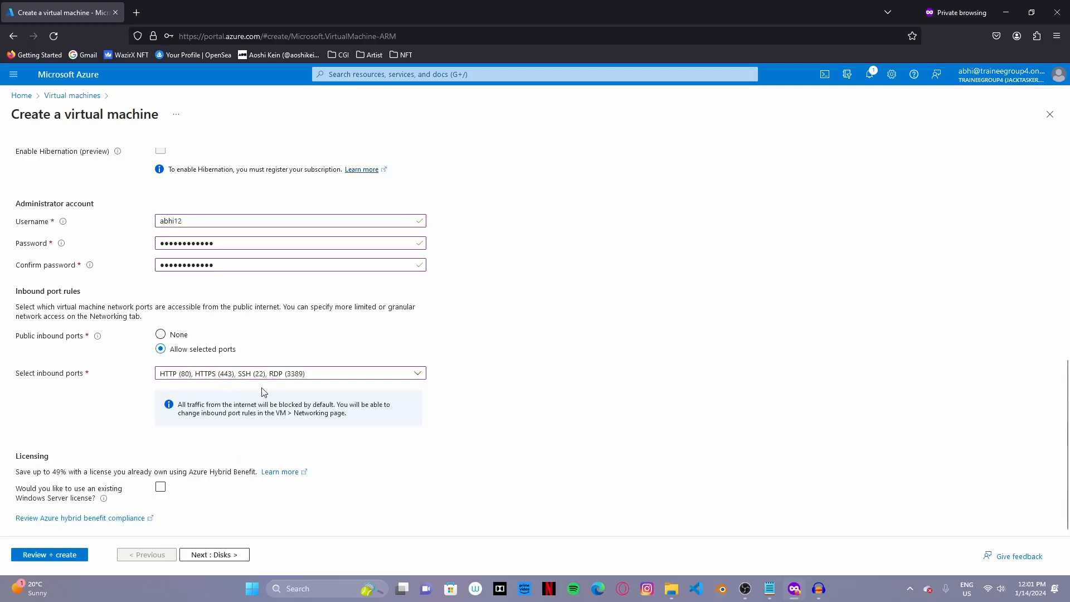
left_click(265, 374)
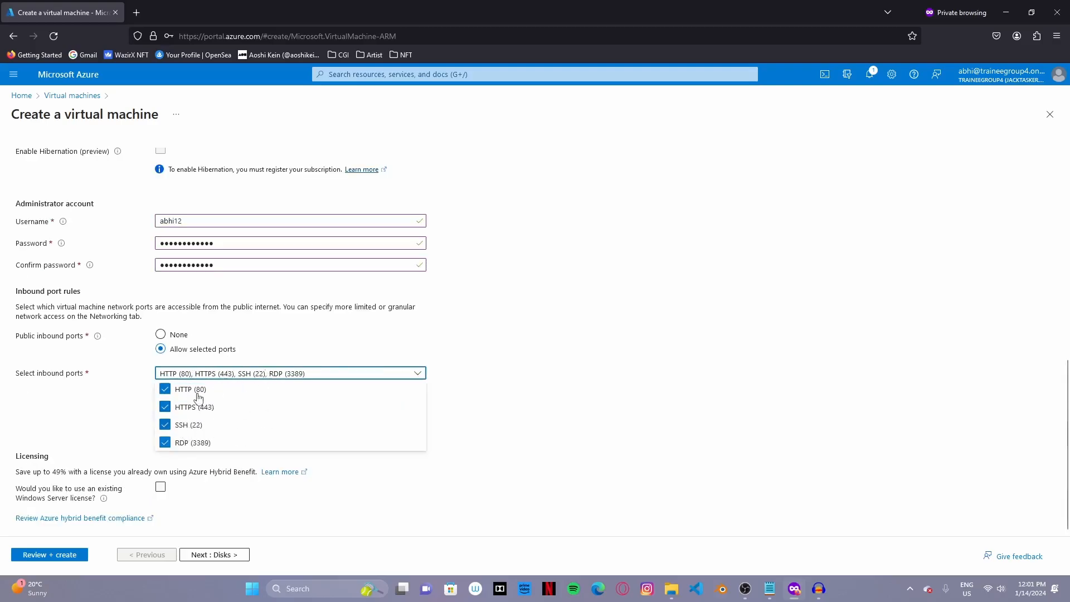
left_click(502, 374)
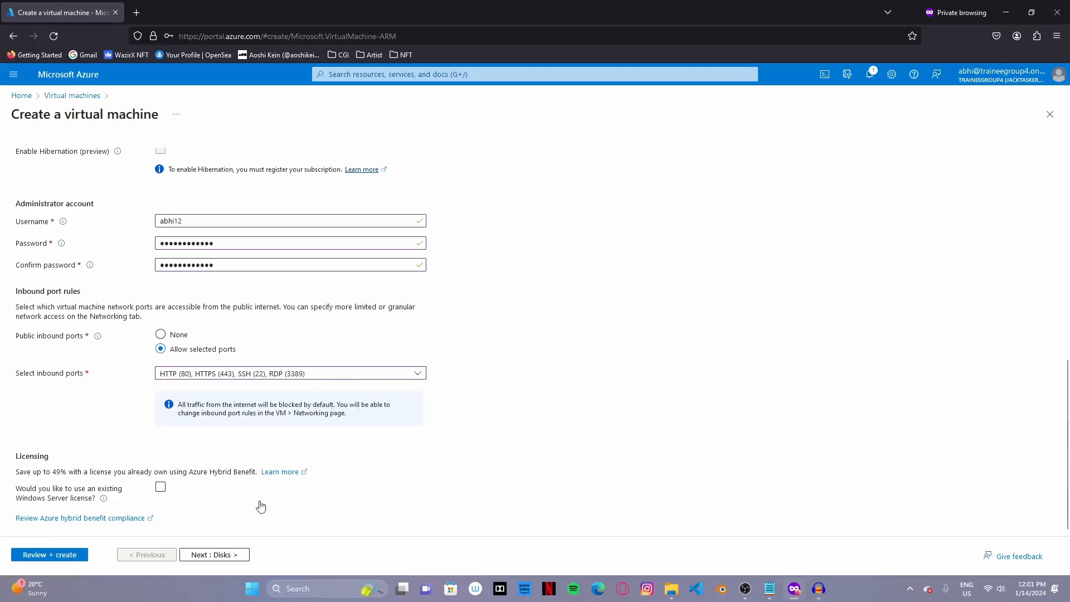
- Use Standard SSD as the VM's OS disk type
left_click(233, 556)
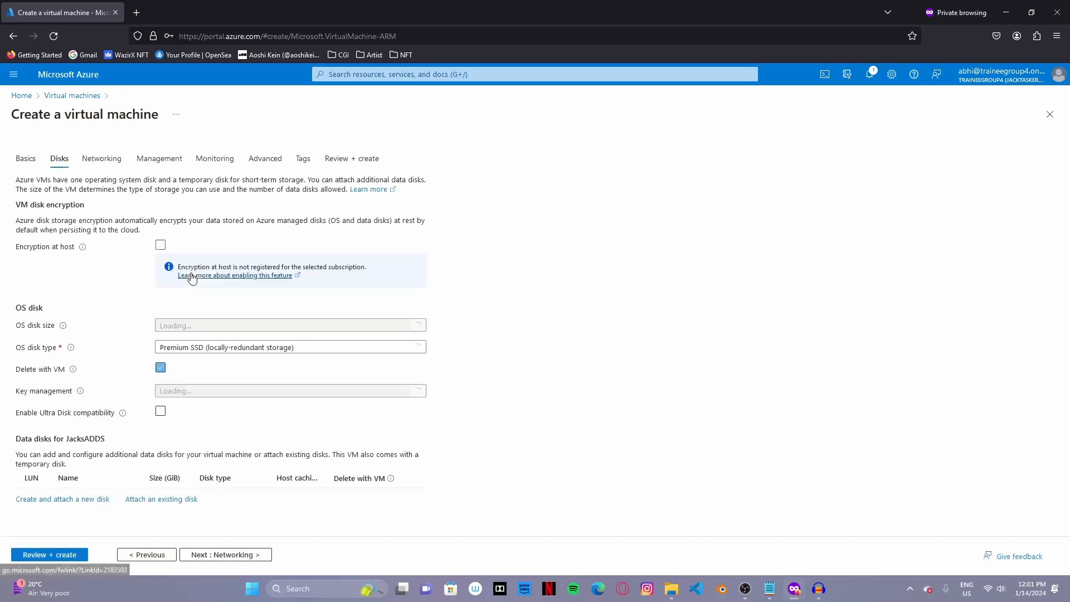
left_click(234, 347)
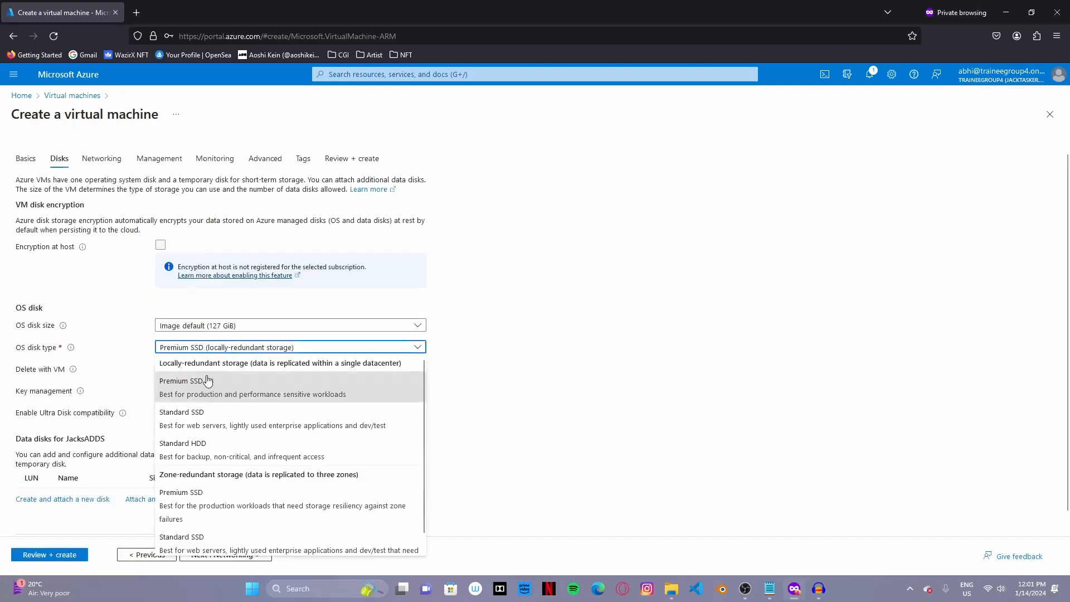
left_click(200, 417)
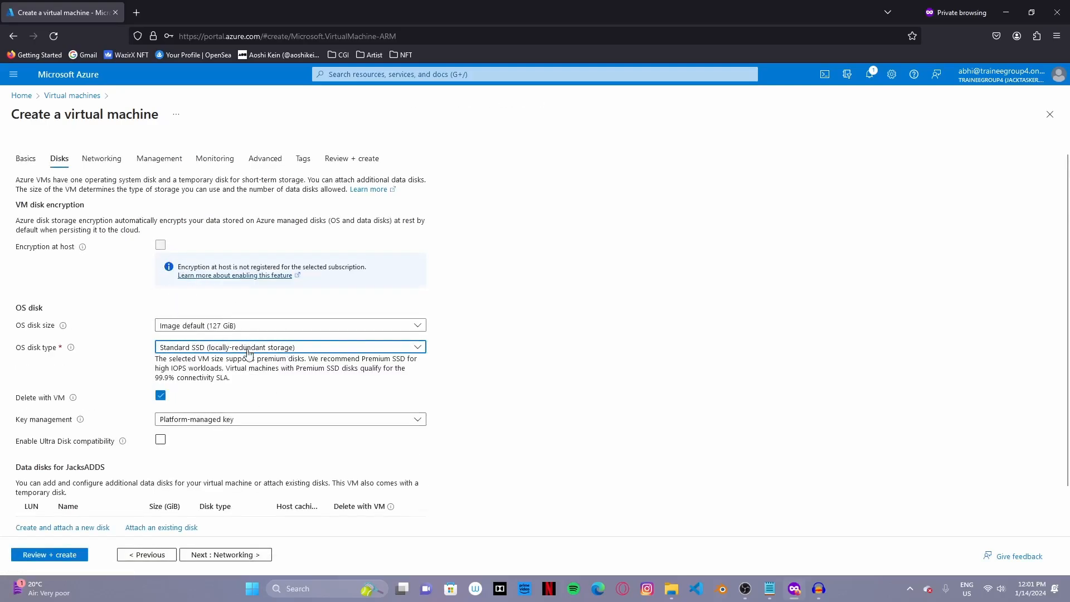
scroll(195, 392, "down", 2)
scroll(267, 474, "up", 2)
- Have the public IP and NIC deleted along with the VM
left_click(268, 560)
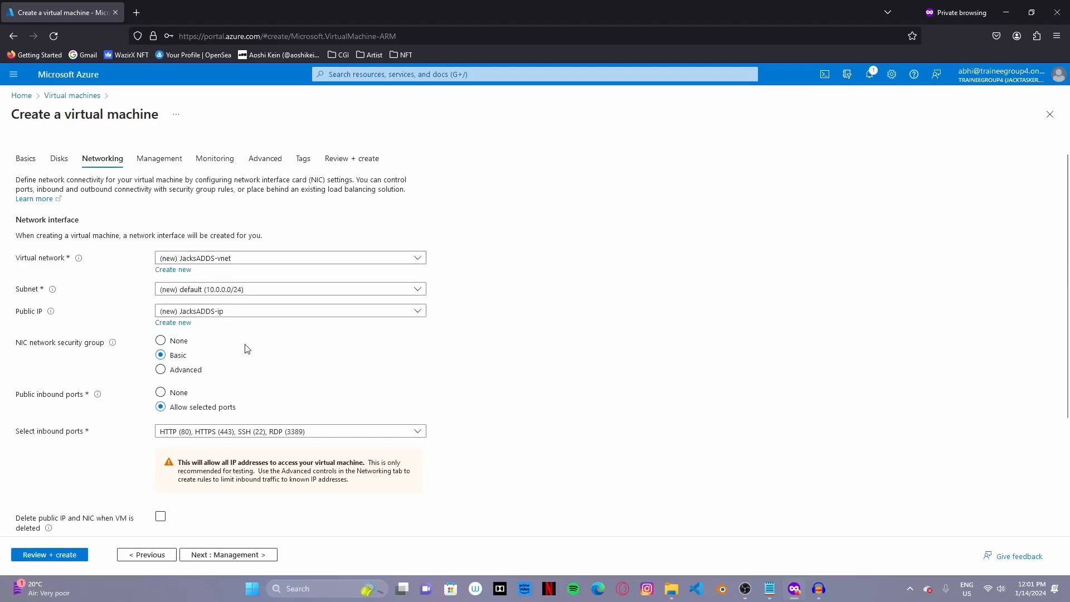
scroll(208, 371, "down", 3)
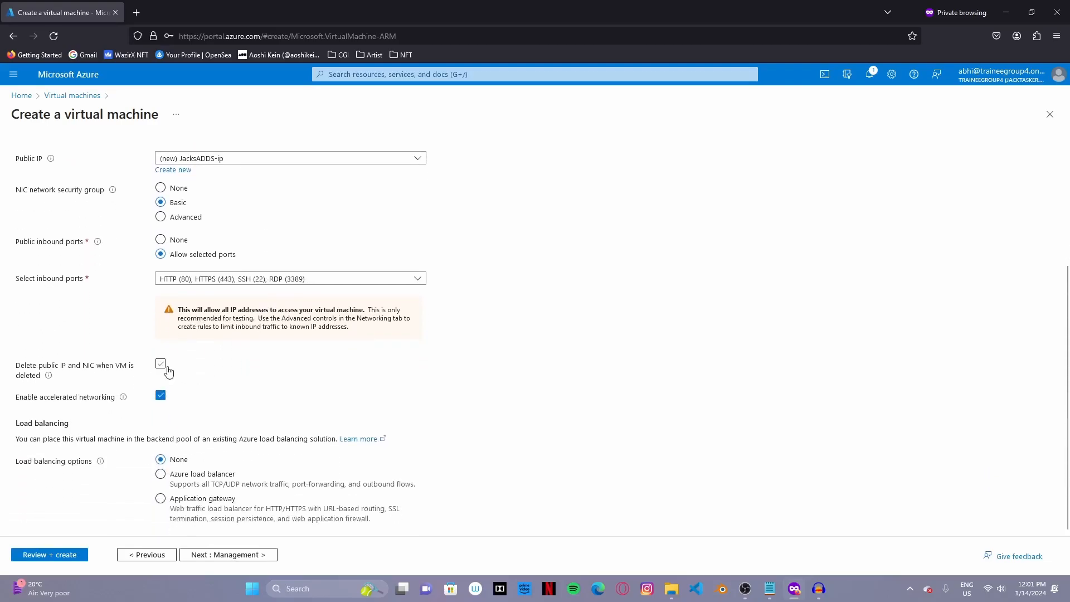
left_click(161, 363)
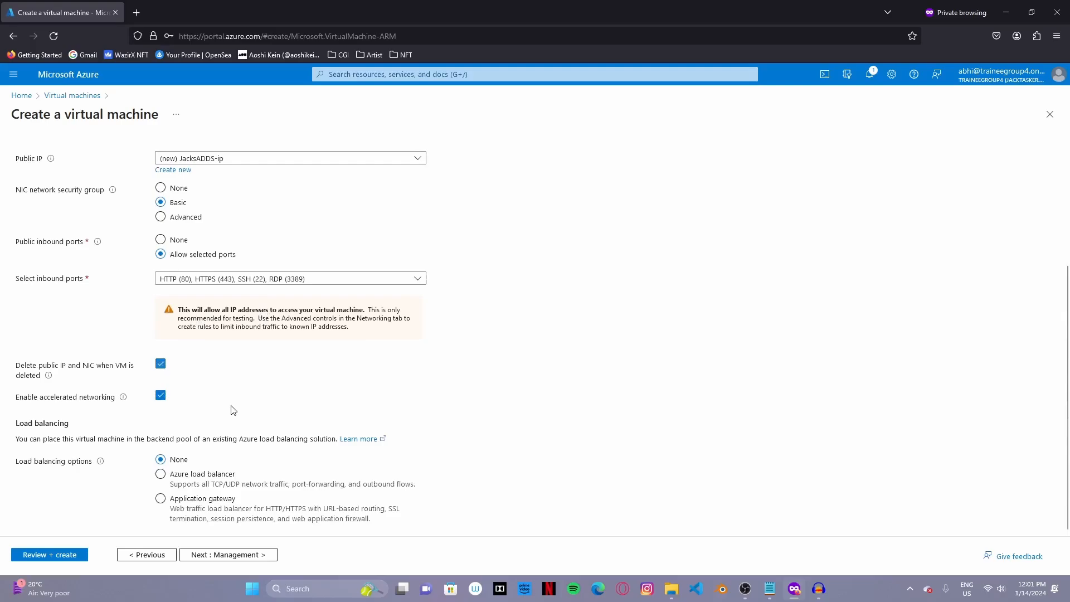
- Proceed past management settings to Review + create and pass validation
left_click(250, 556)
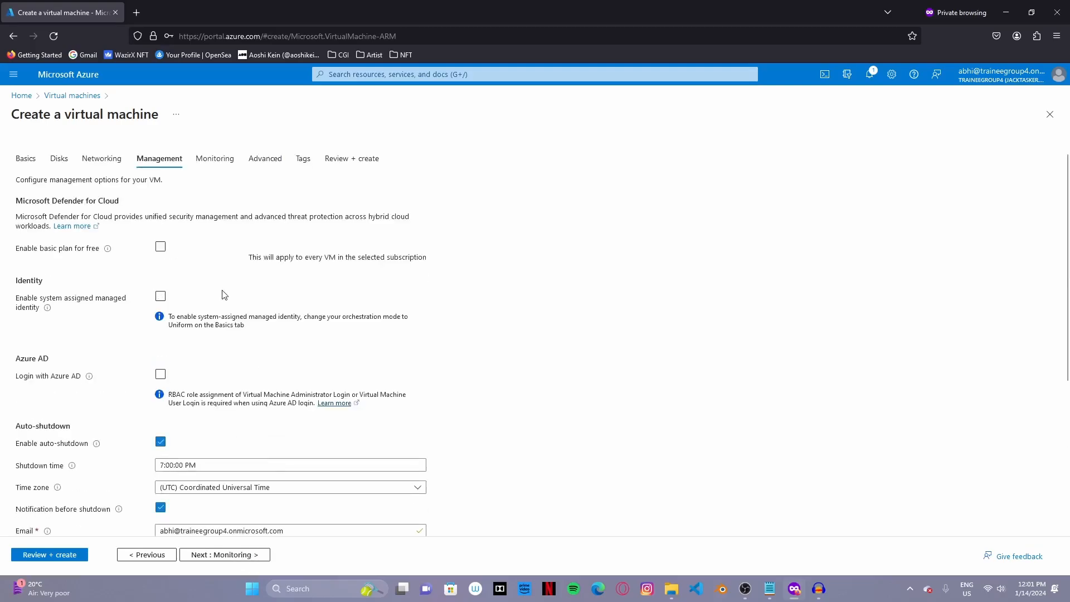
scroll(240, 491, "down", 3)
left_click(82, 553)
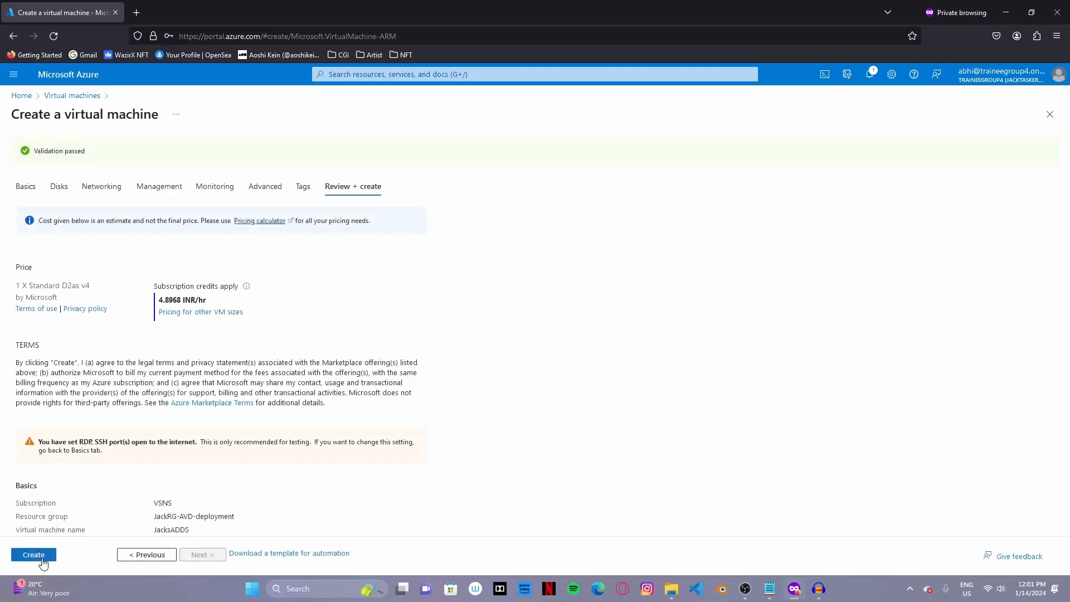
- Submit the JacksADDS VM deployment and duplicate the portal tab for a fresh VM form
left_click(44, 558)
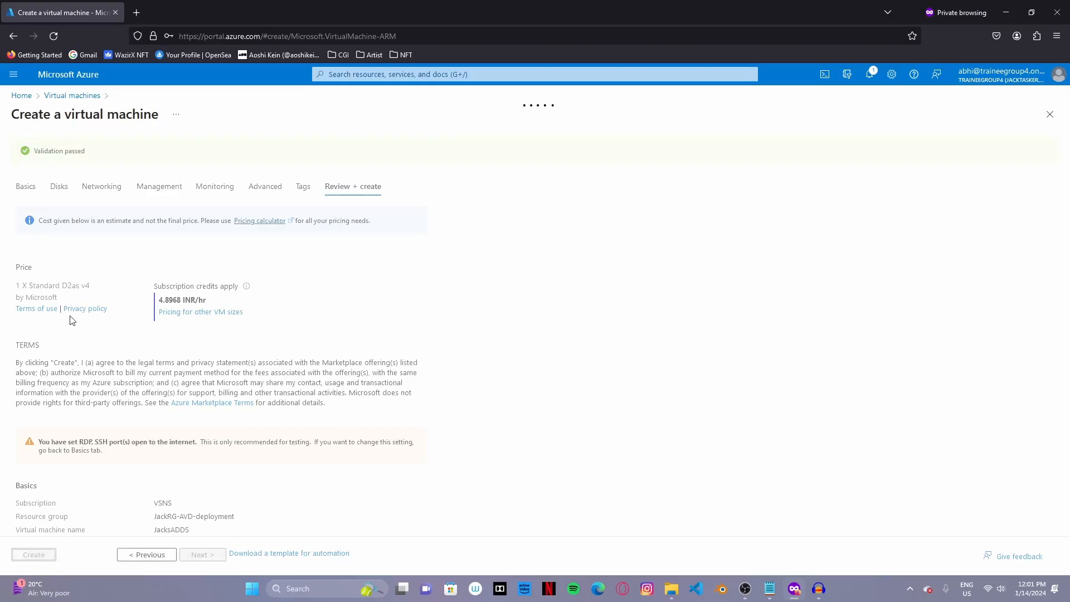
right_click(61, 12)
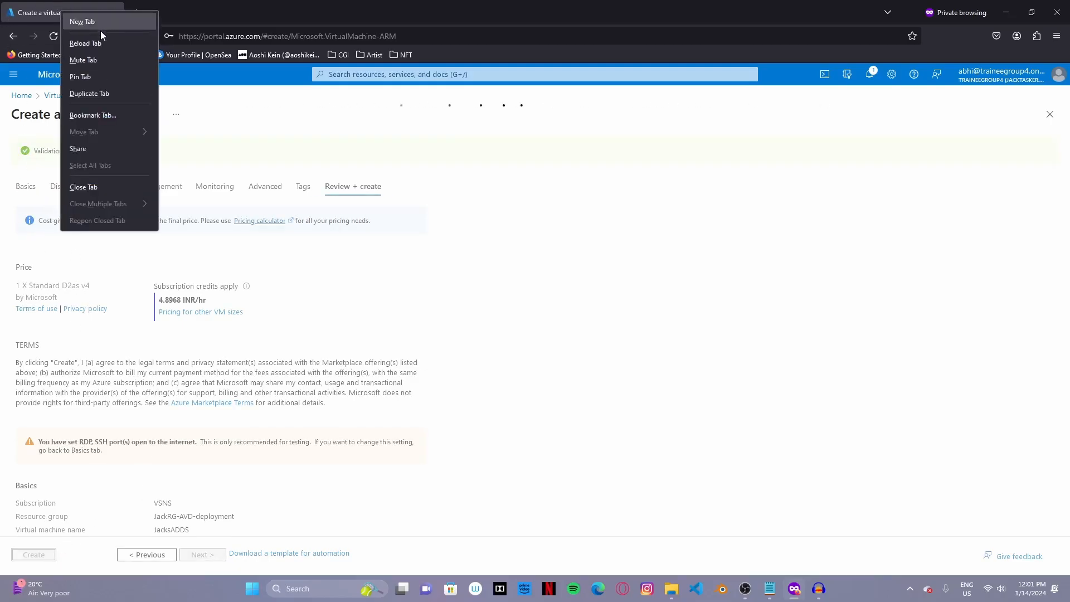
left_click(107, 92)
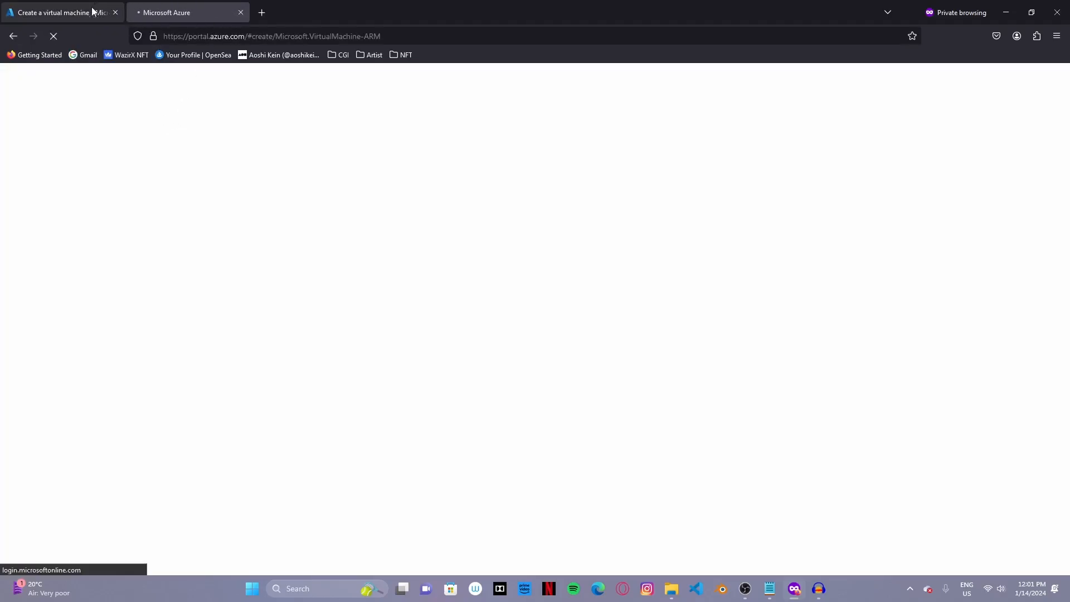
left_click(109, 13)
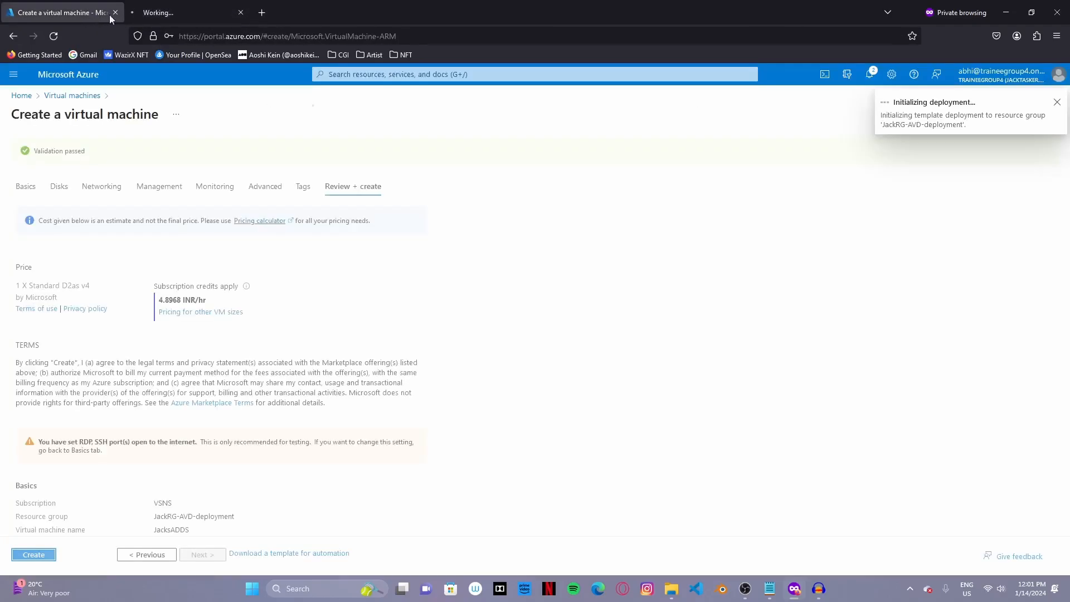
left_click(194, 11)
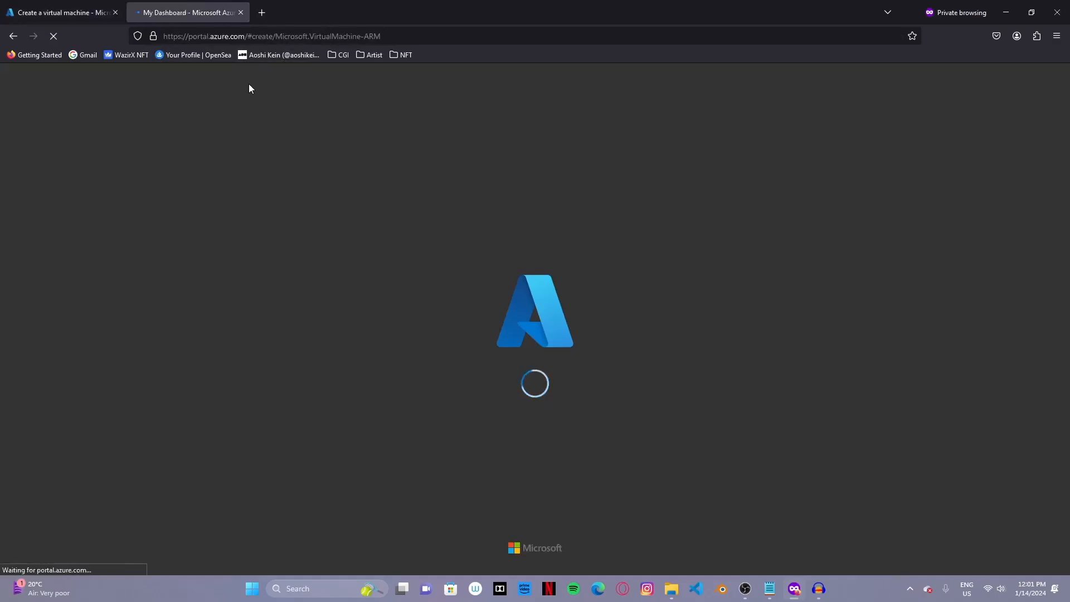
left_click(89, 8)
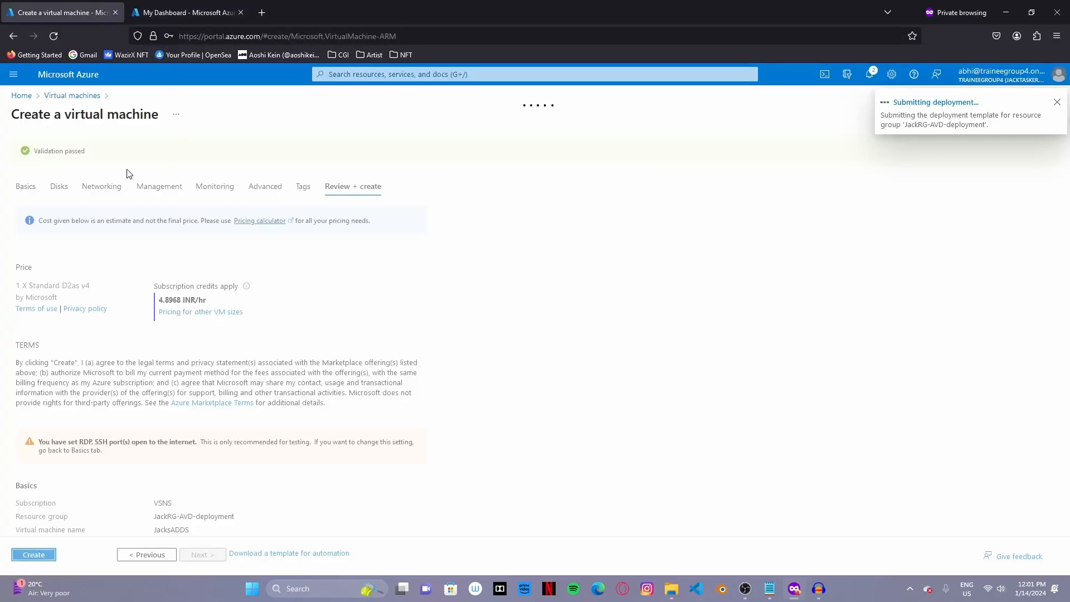
left_click(187, 13)
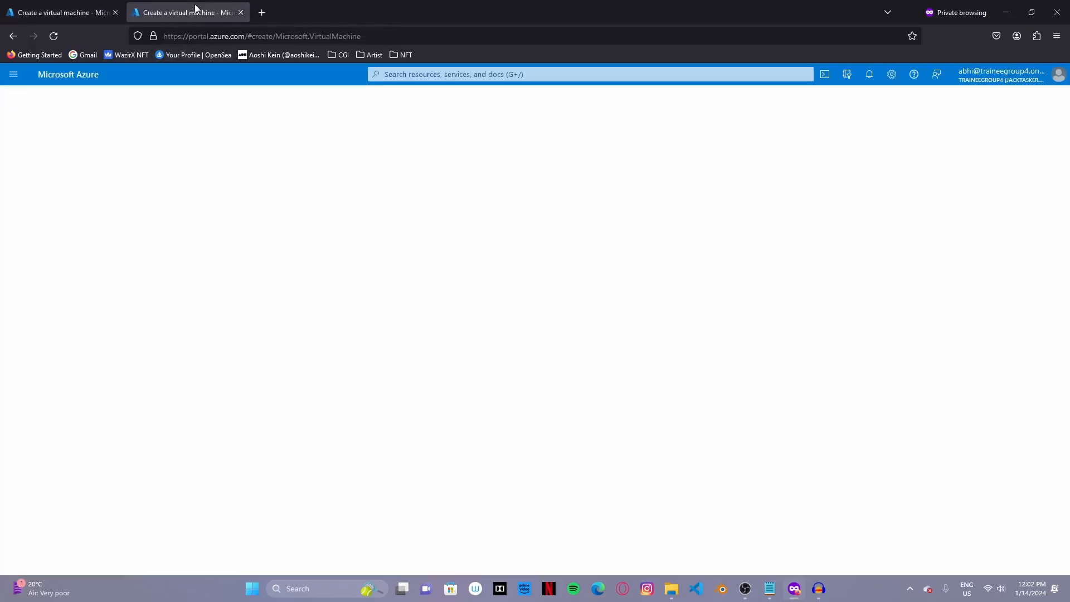
- Start a storage account named jacksstorage in JackRG-AVD-deployment
left_click(357, 74)
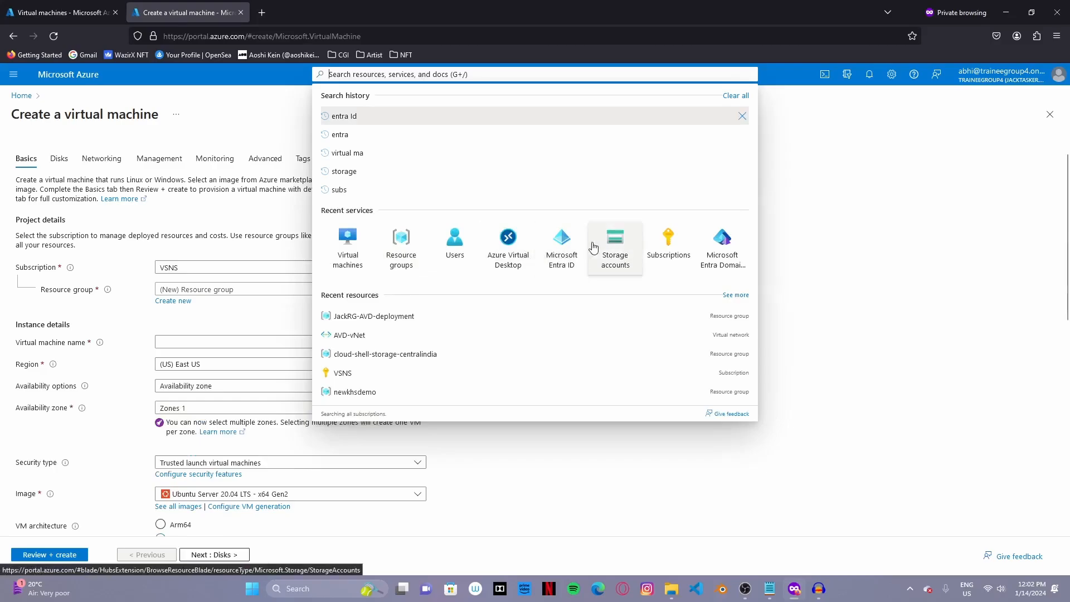
left_click(597, 250)
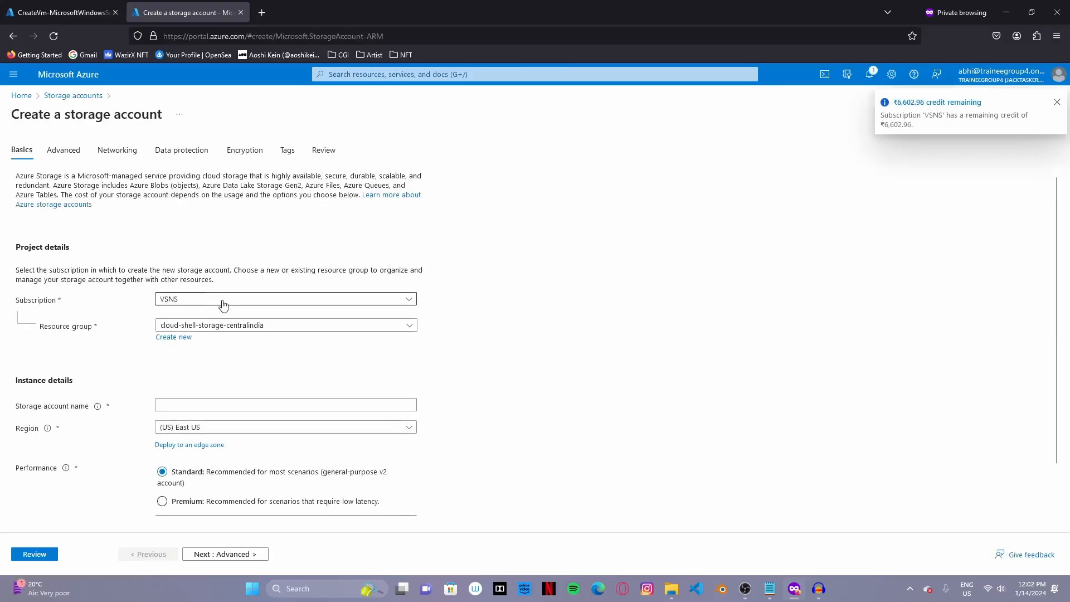
left_click(245, 326)
left_click(203, 426)
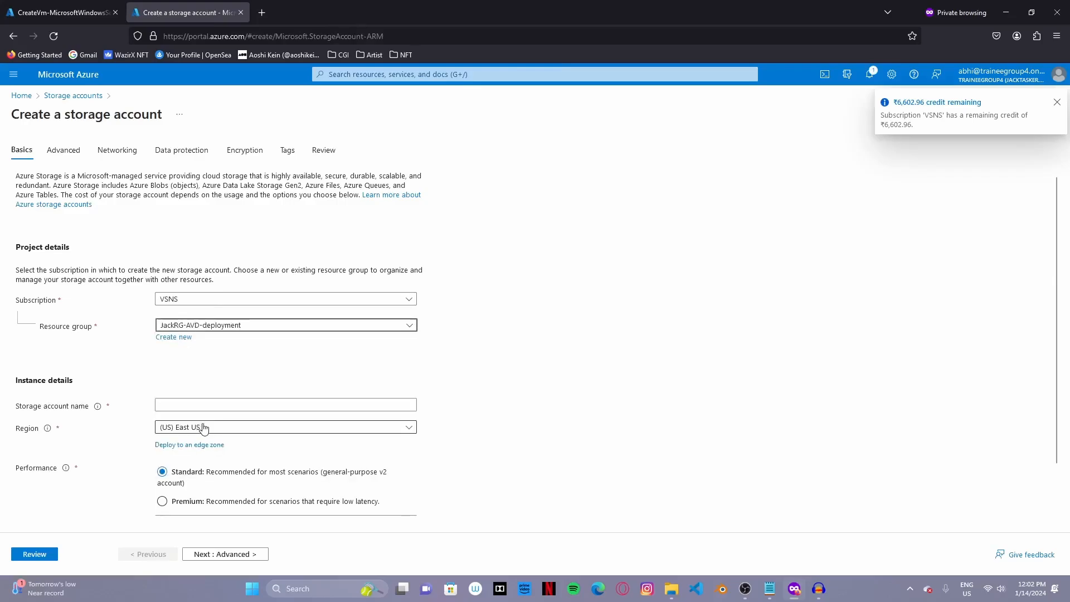
scroll(226, 360, "down", 2)
left_click(210, 355)
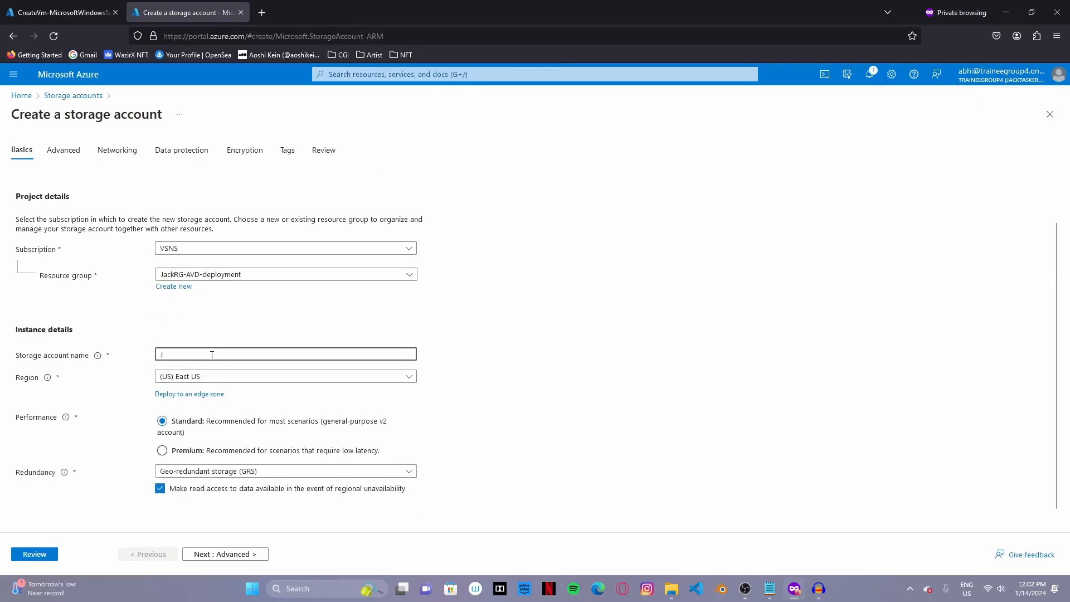
key("BackSpace")
type("jacksstorage")
- Set the storage account region to Central India with locally-redundant storage (LRS)
left_click(242, 381)
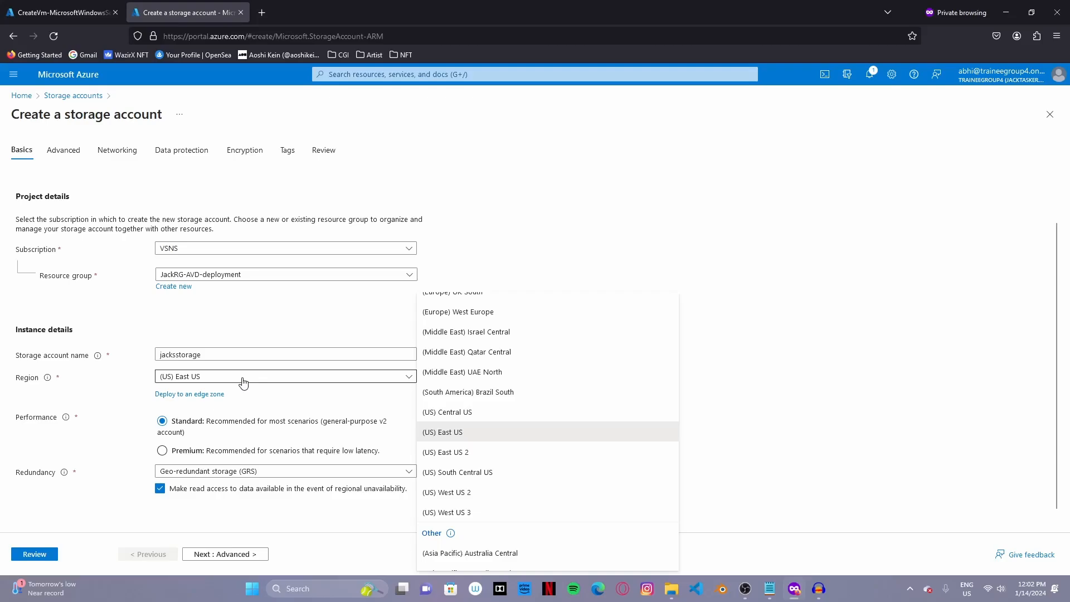
left_click(243, 382)
left_click(253, 374)
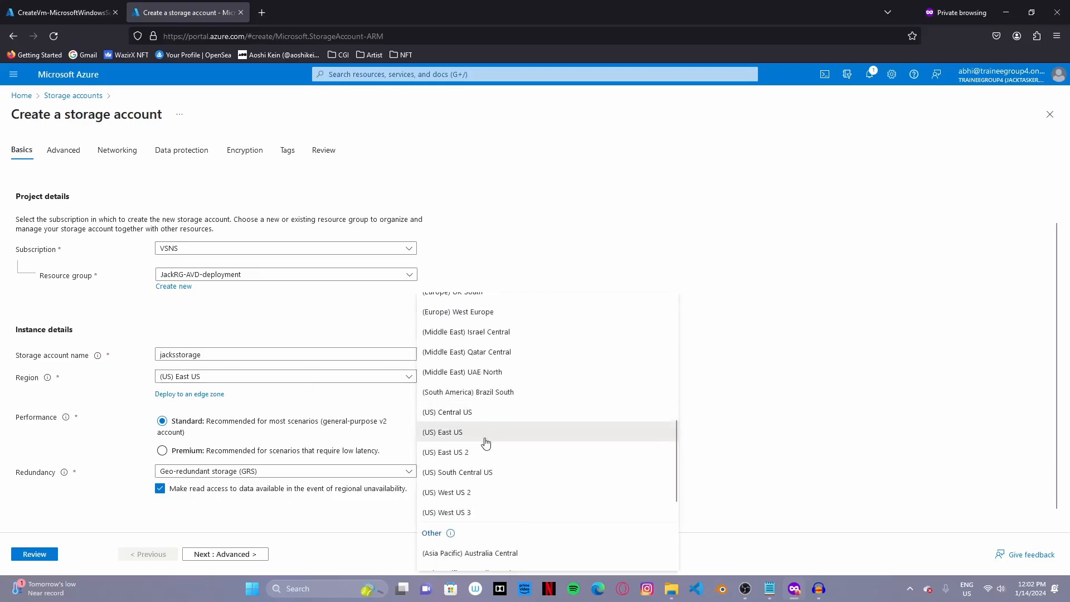
scroll(487, 443, "up", 10)
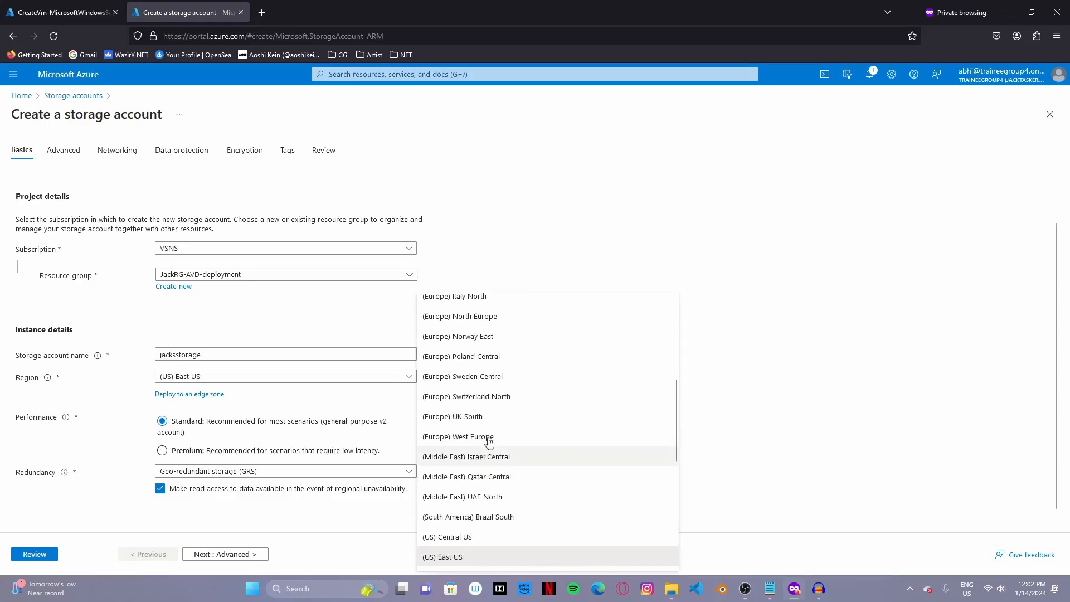
left_click(527, 302)
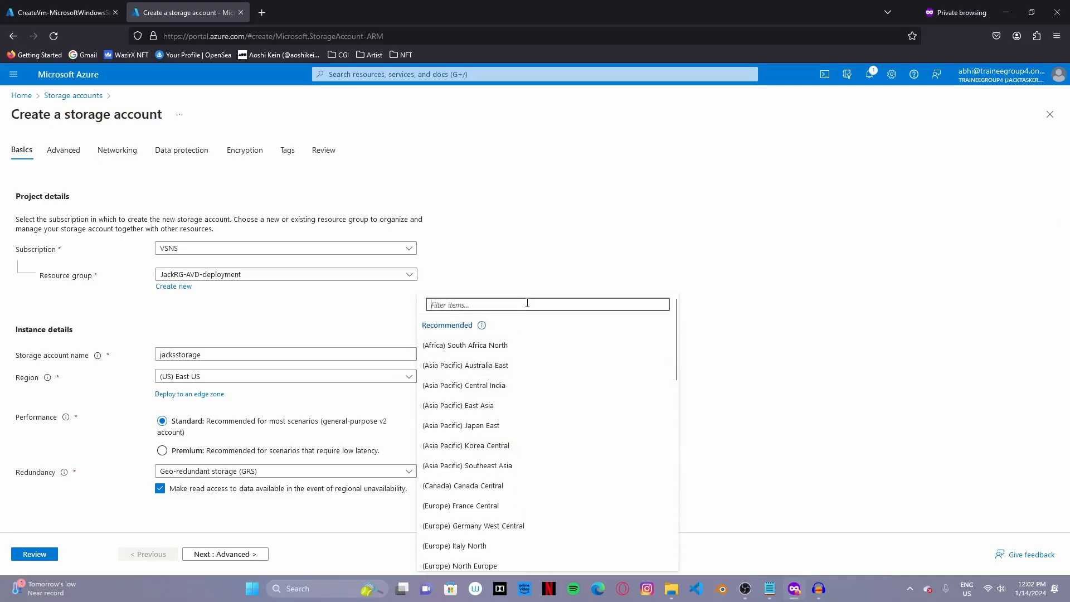
type("india")
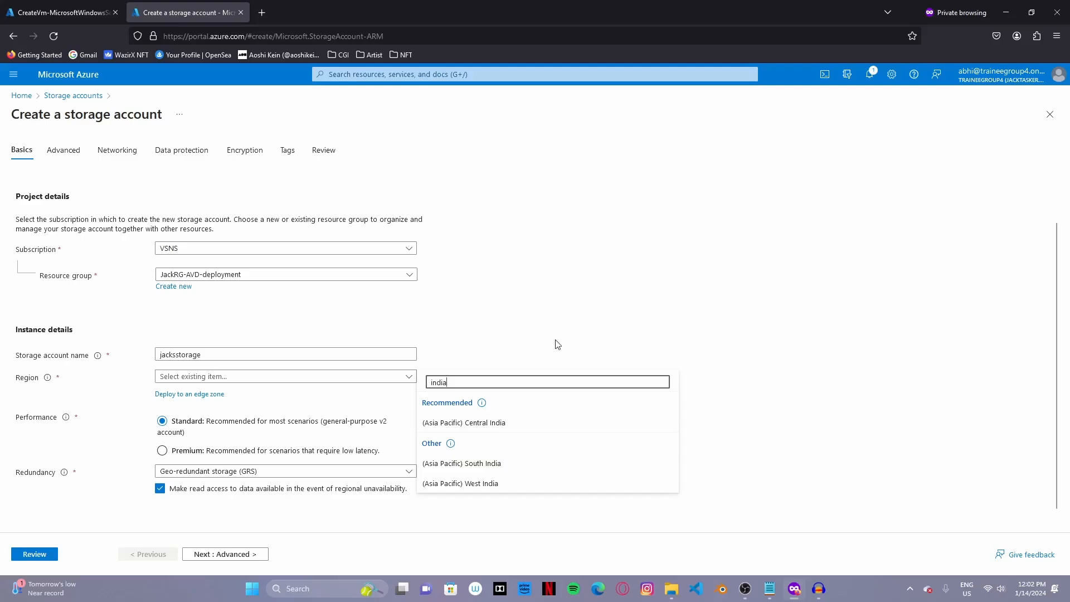
left_click(544, 429)
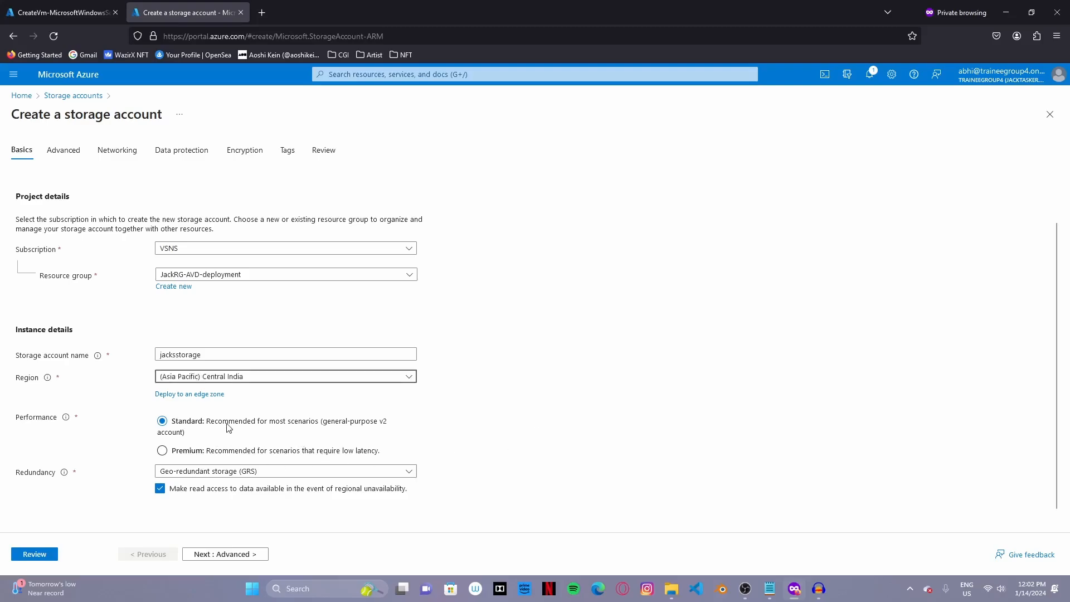
left_click(258, 471)
left_click(278, 326)
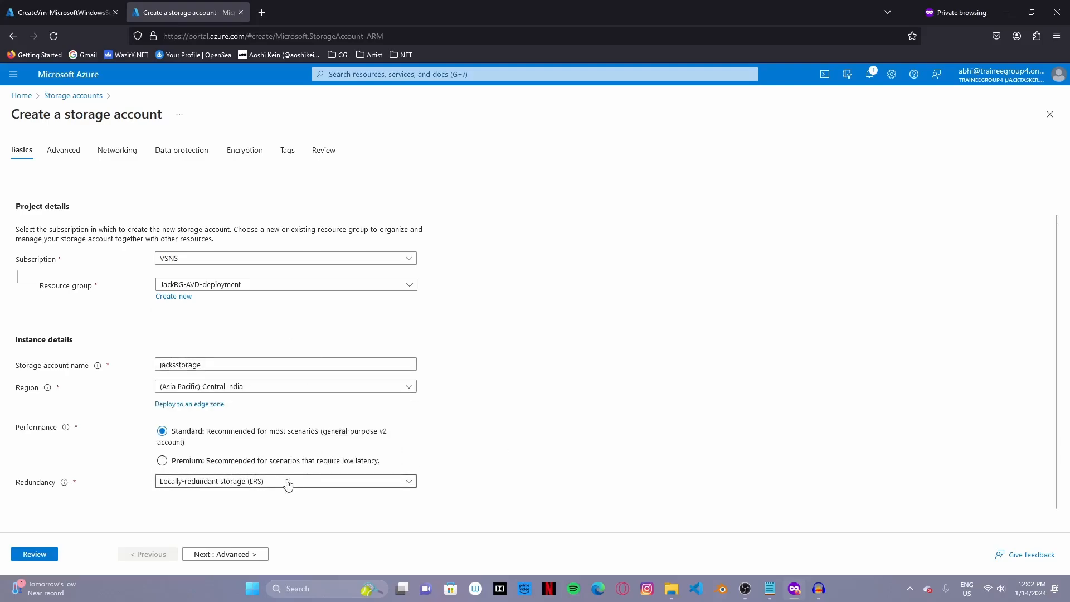
- Keep default advanced settings and allow public network access from all networks
left_click(249, 555)
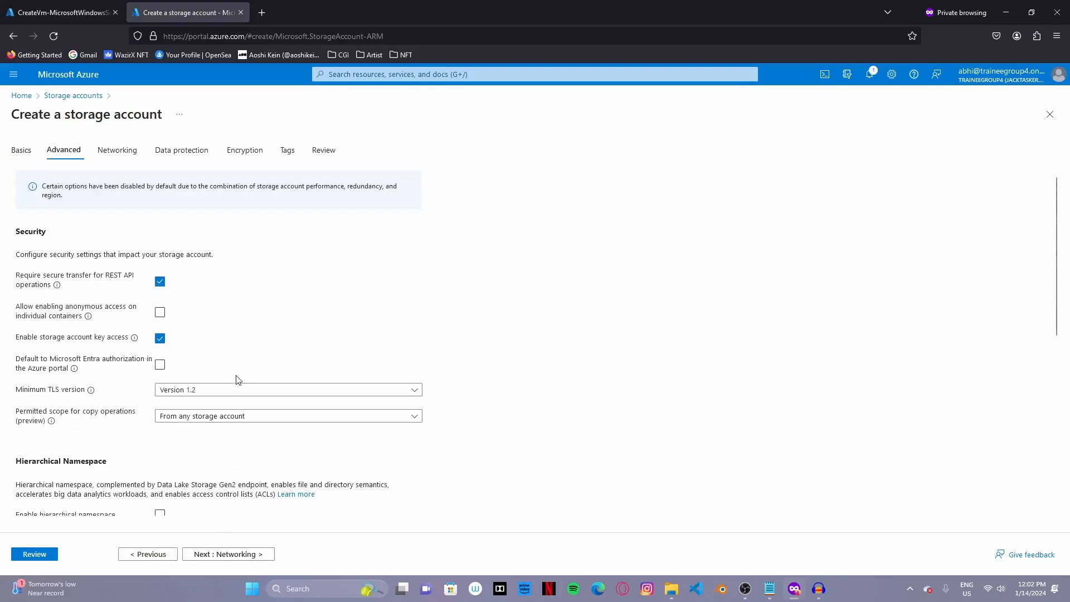
scroll(238, 379, "down", 5)
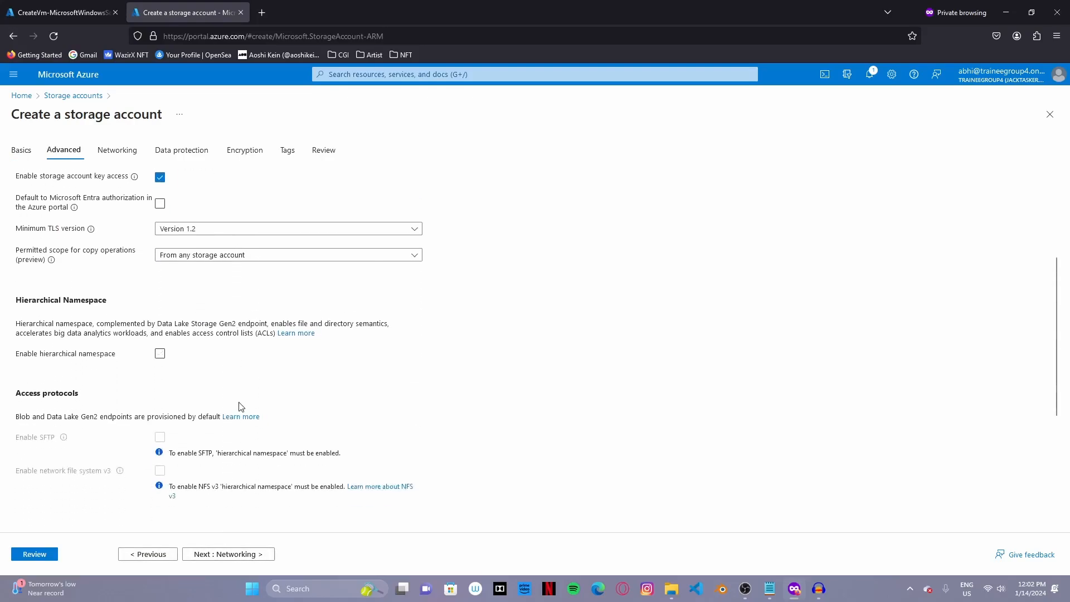
left_click(249, 553)
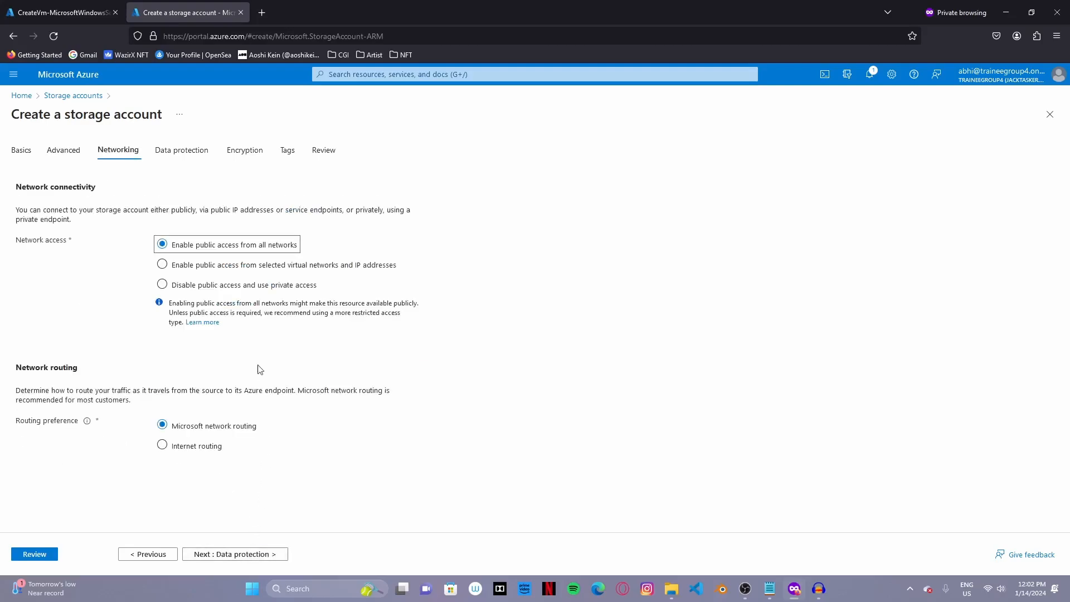
left_click(263, 274)
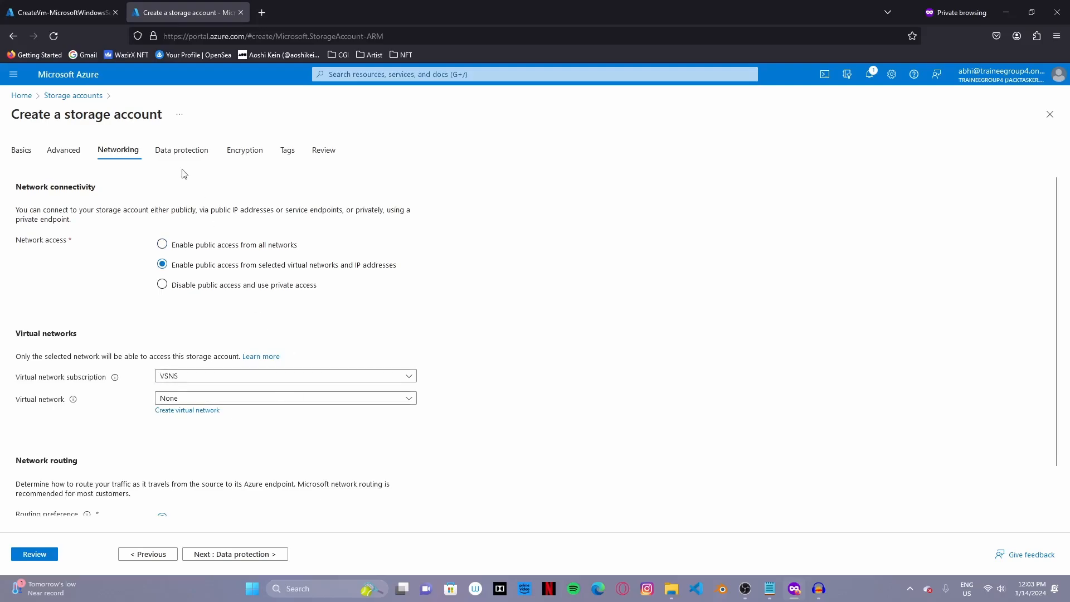
left_click(61, 12)
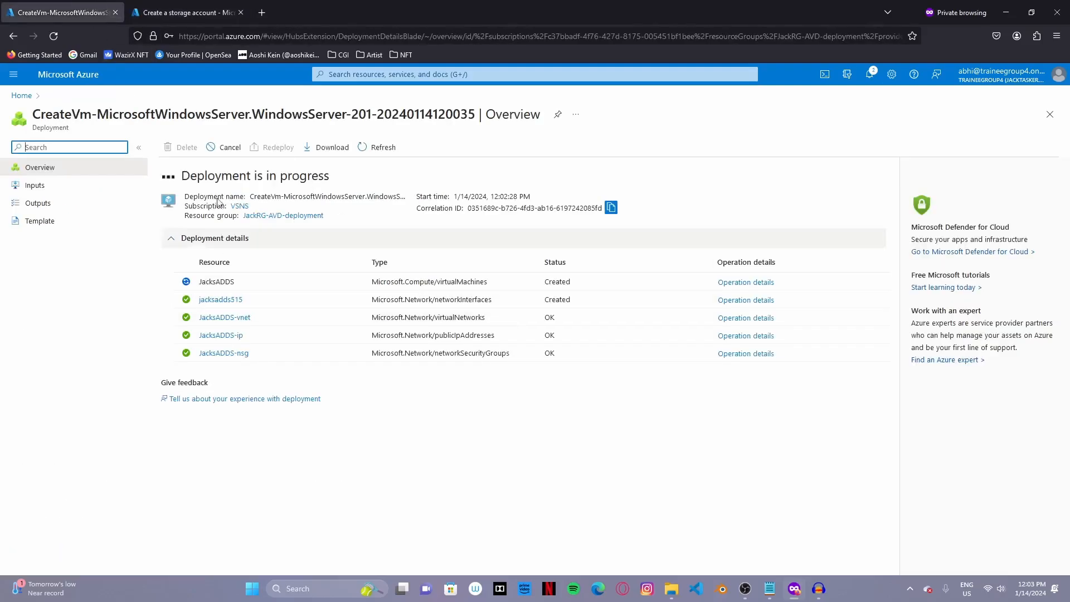
left_click(180, 14)
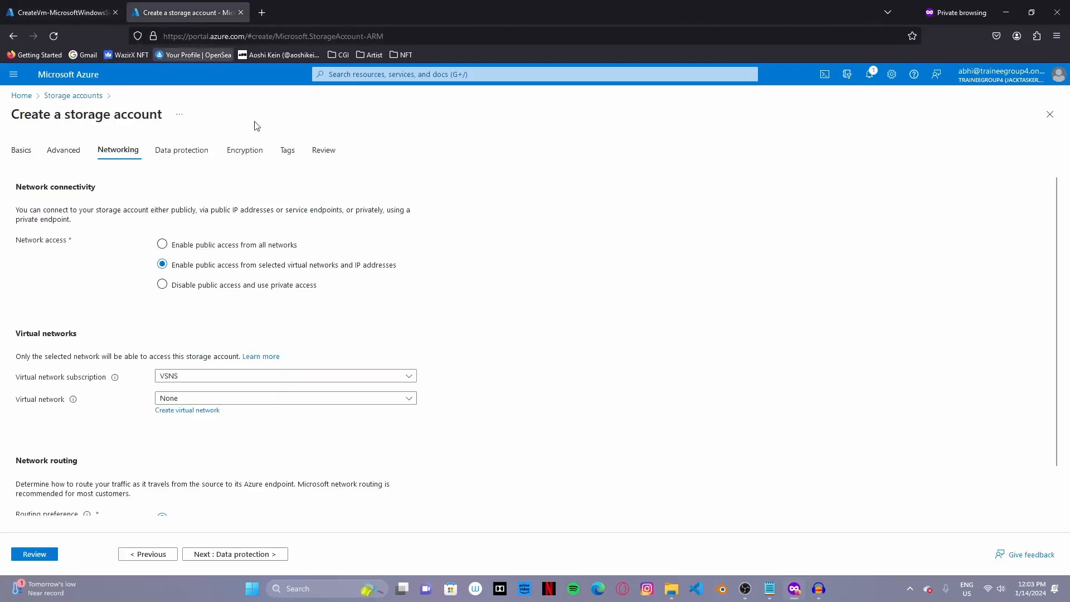
left_click(234, 246)
- Turn off soft delete for blobs, containers and file shares, then run final review
left_click(274, 554)
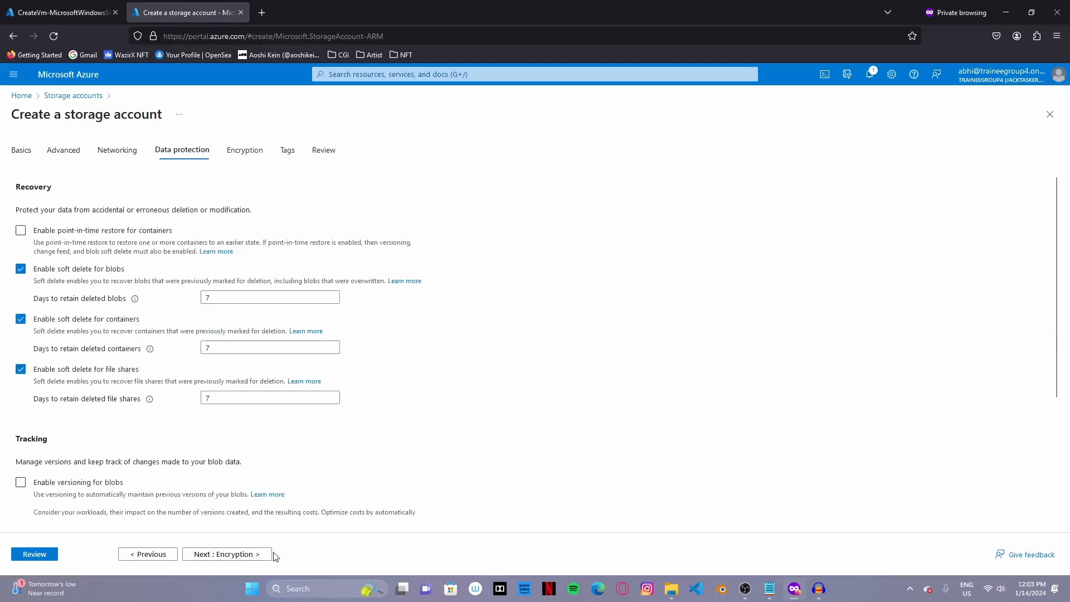
left_click(21, 269)
left_click(21, 298)
left_click(21, 328)
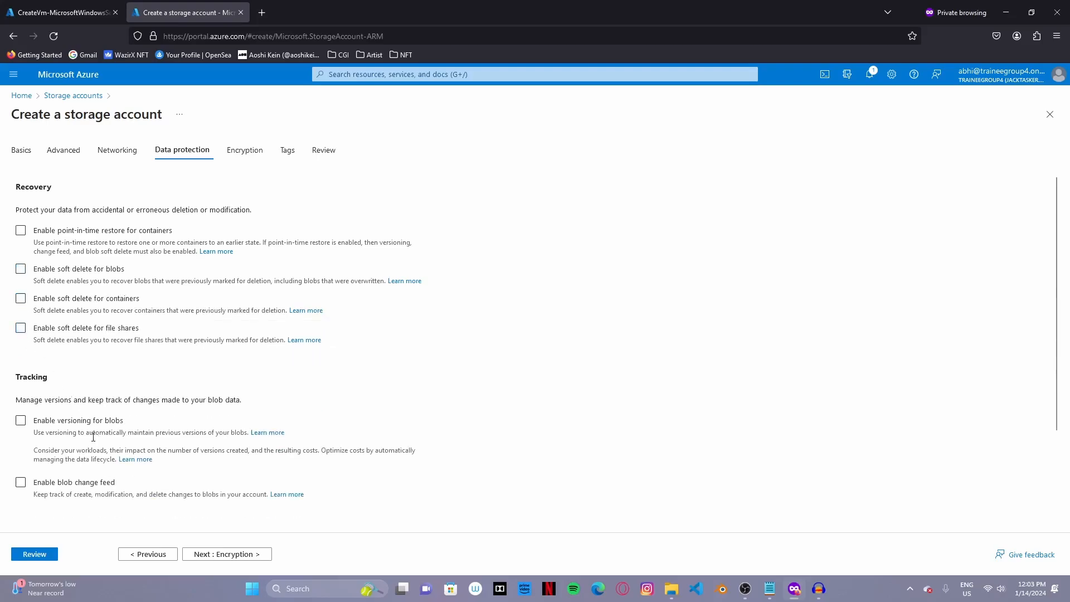
scroll(93, 437, "down", 2)
left_click(241, 554)
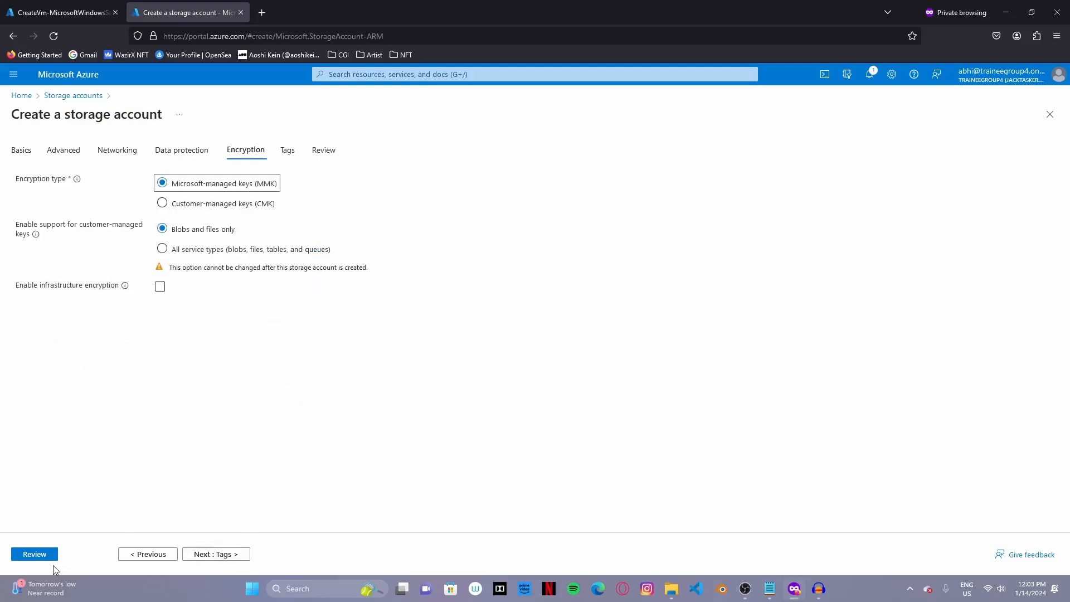
left_click(29, 554)
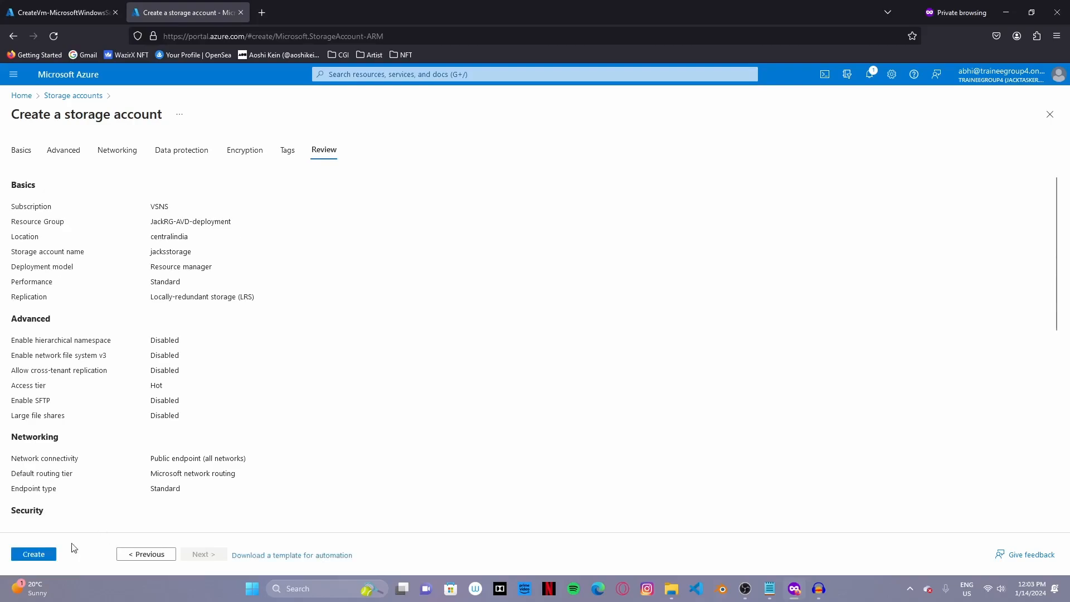
- Create jacksstorage, then copy the JacksADDS VM's public IP 74.225.232.119
left_click(42, 550)
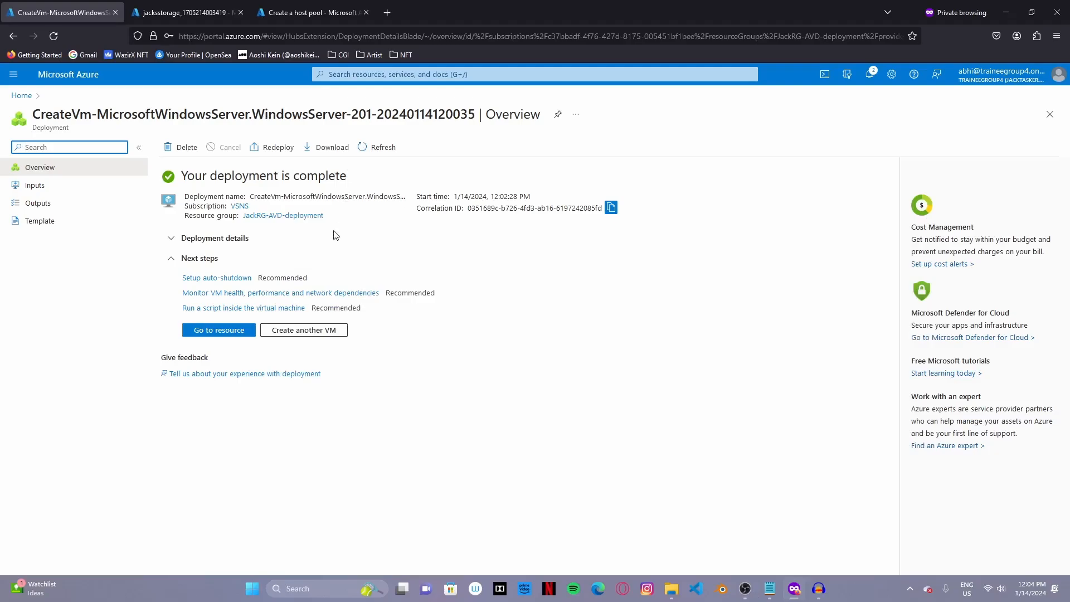
left_click(238, 333)
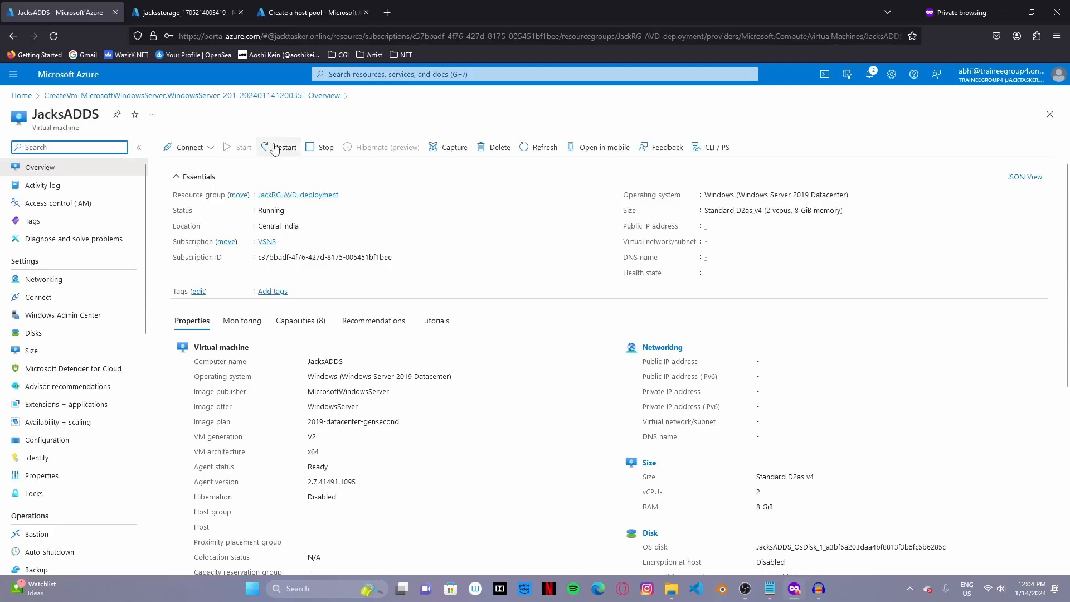
left_click(758, 226)
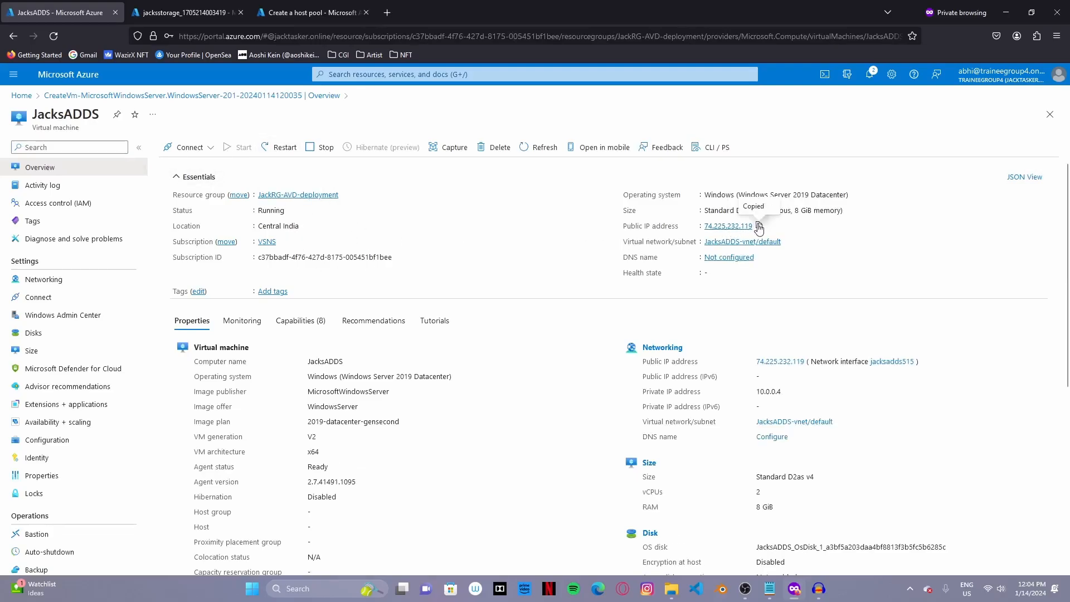
- Remote-desktop into 74.225.232.119 with the admin credentials, accepting the certificate warning
key("super")
type("r")
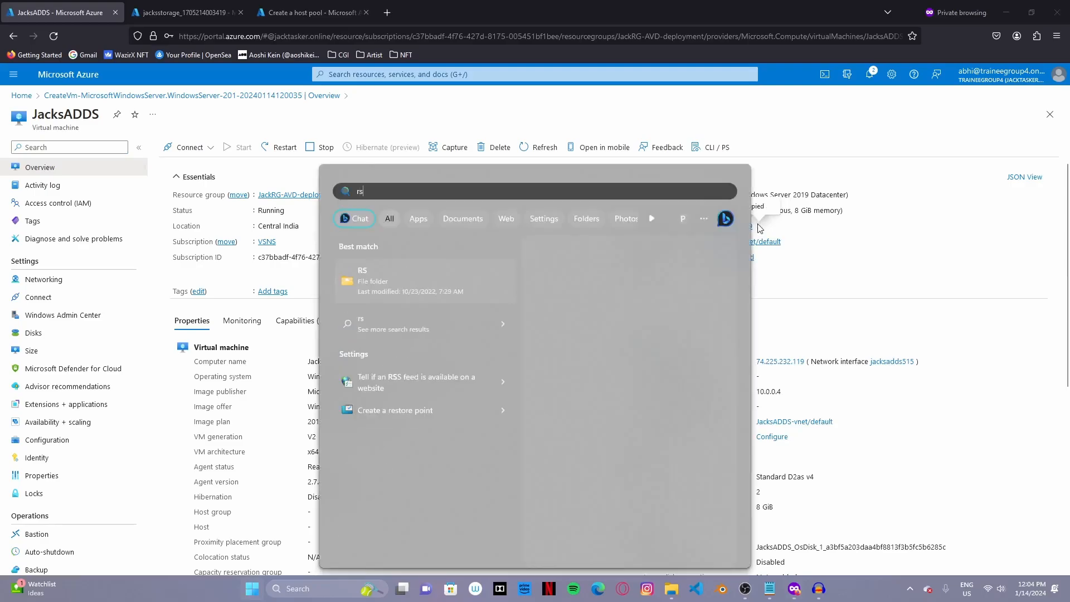
type("dp")
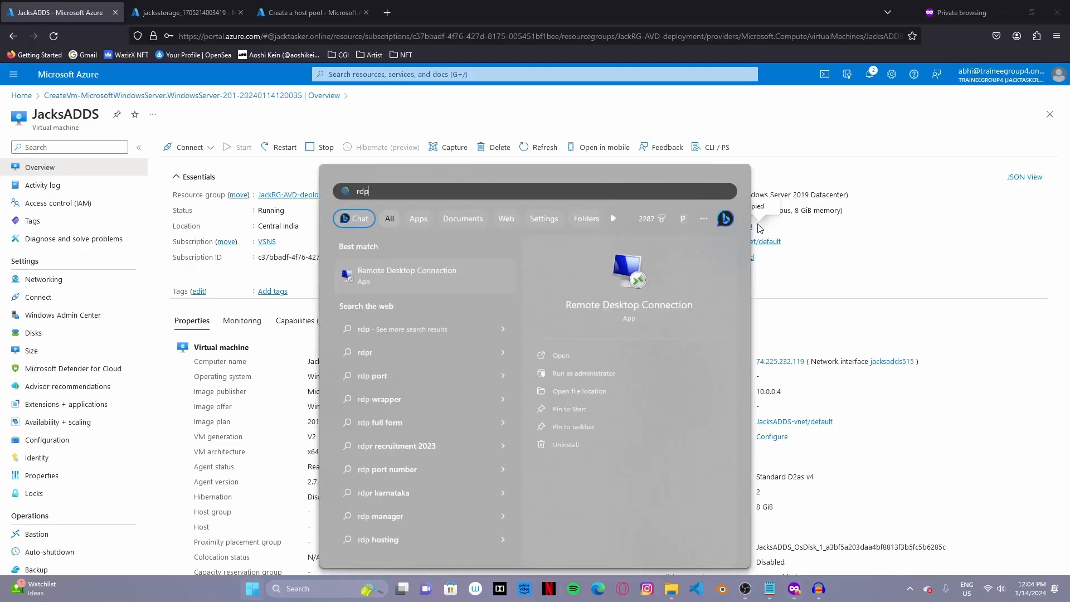
key("Return")
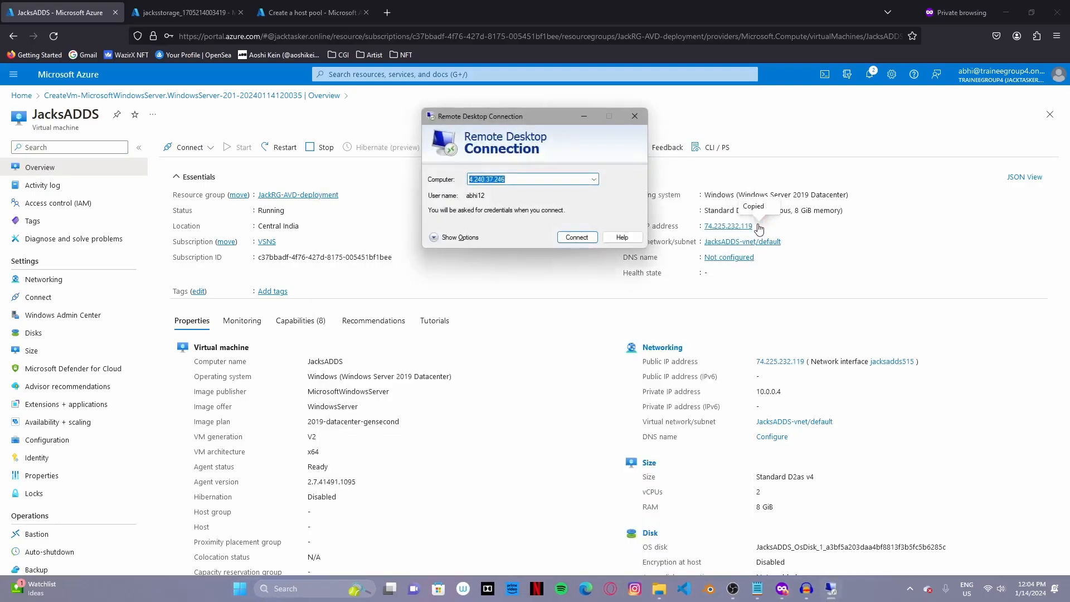
key("ctrl+v")
key("Return")
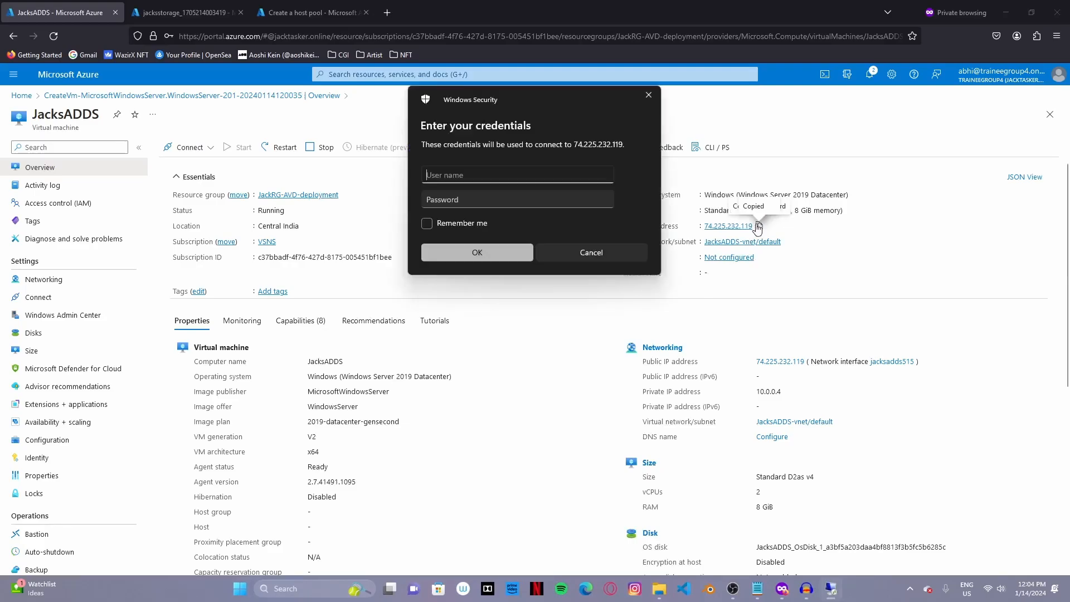
type("abhi12")
key("Tab")
type("a")
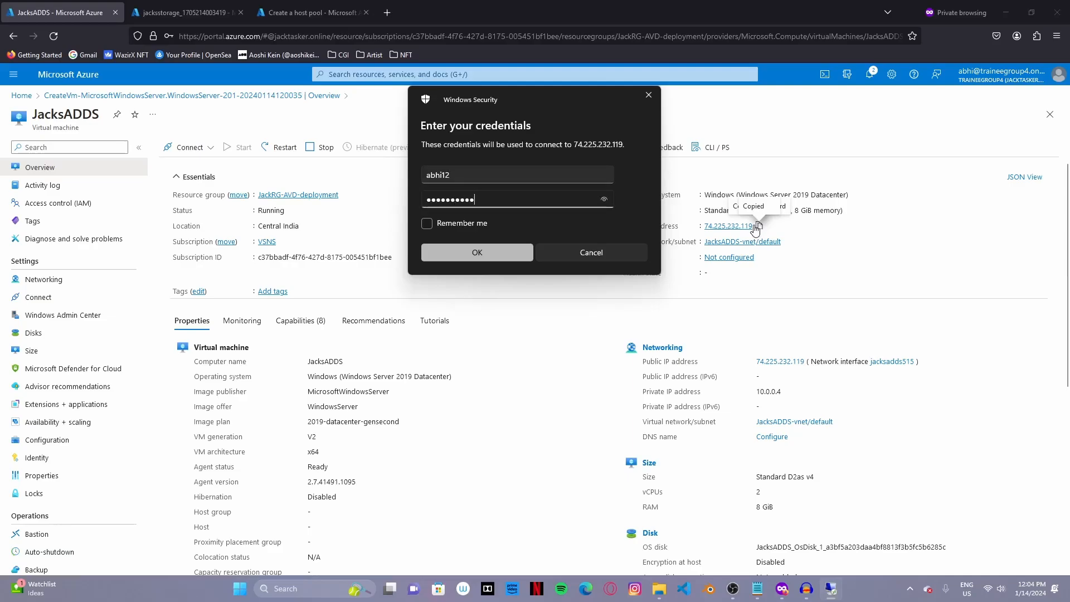
key("Return")
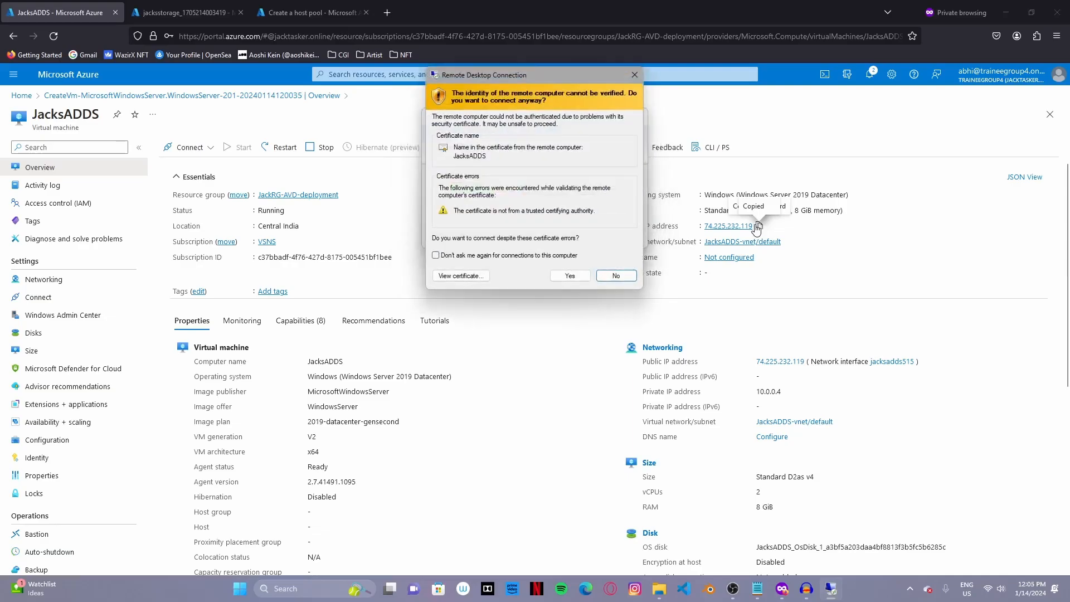
left_click(569, 275)
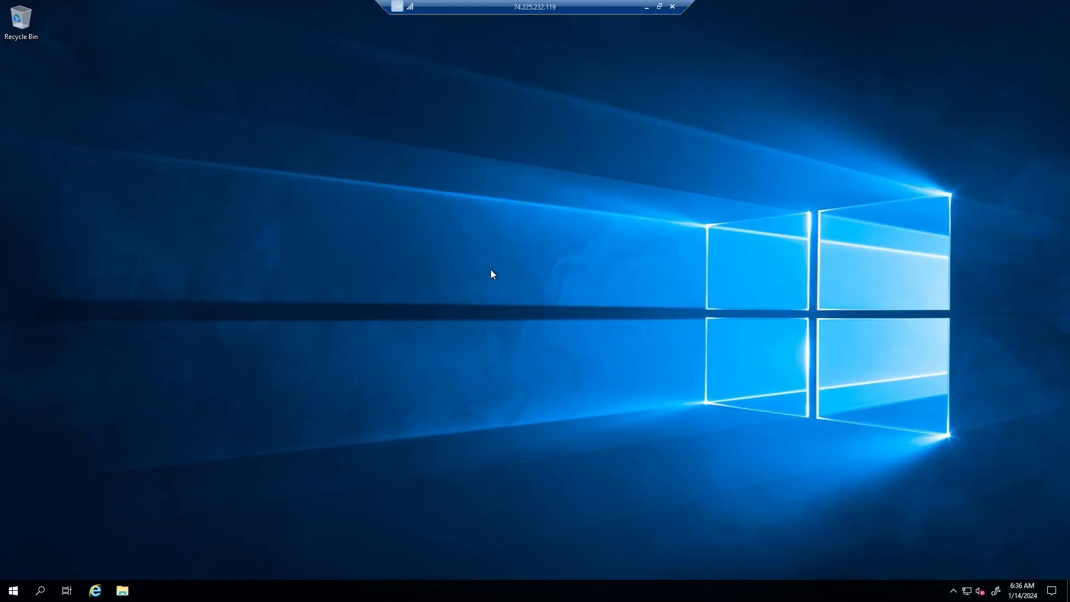
- Start a role-based Add Roles and Features install targeting JacksADDS
right_click(601, 198)
left_click(551, 226)
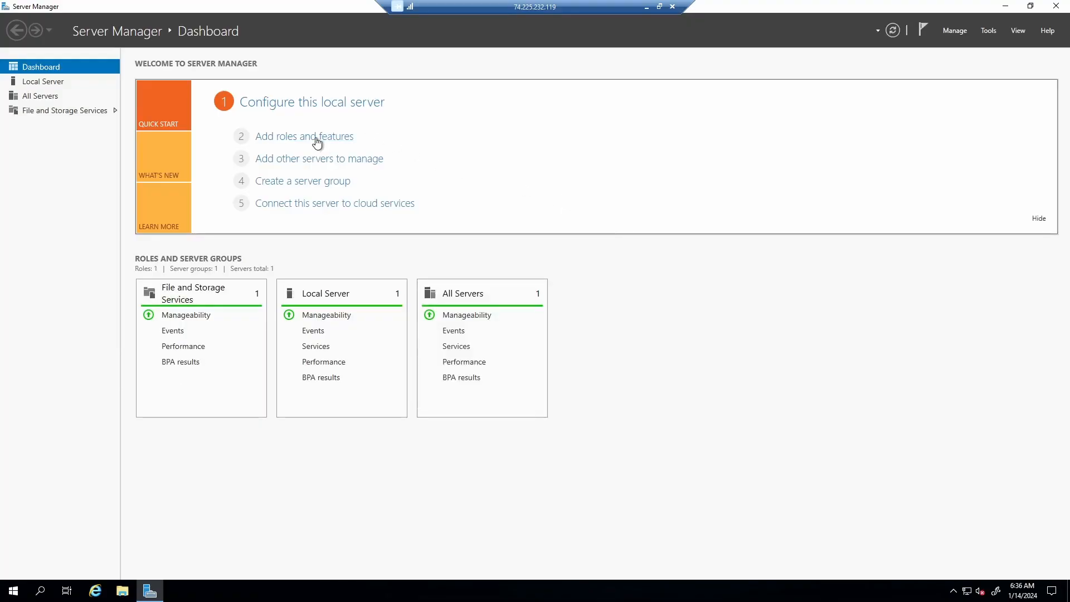
left_click(316, 139)
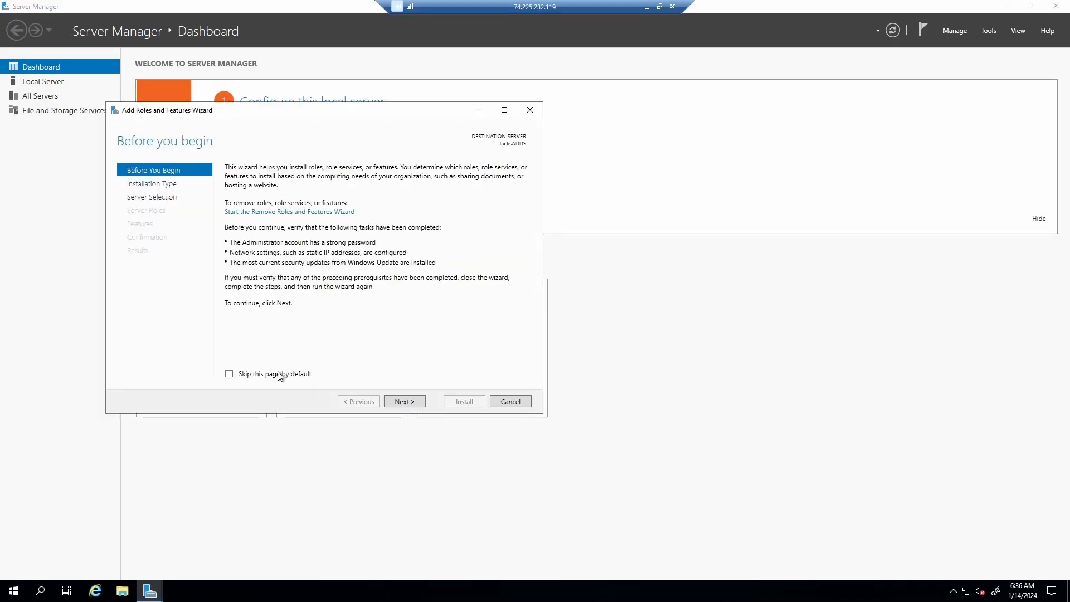
left_click(413, 401)
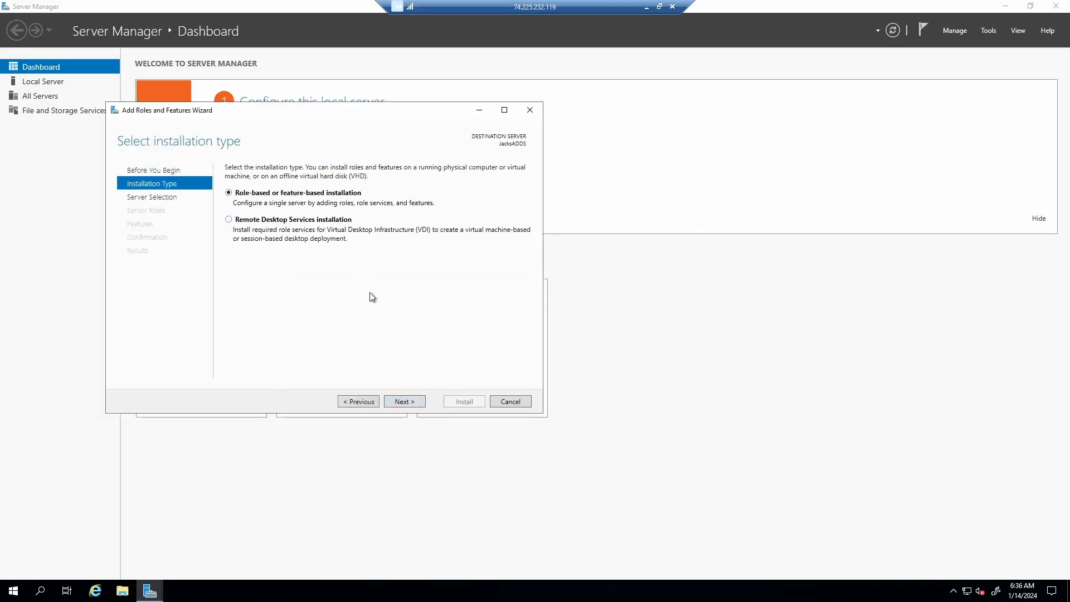
left_click(415, 402)
left_click(504, 110)
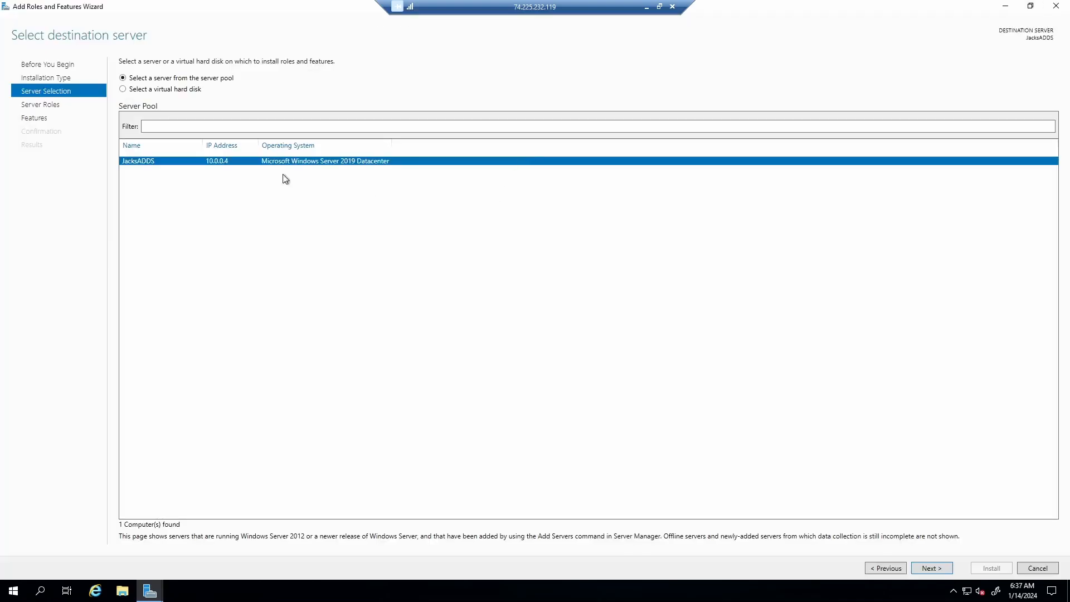
left_click(930, 568)
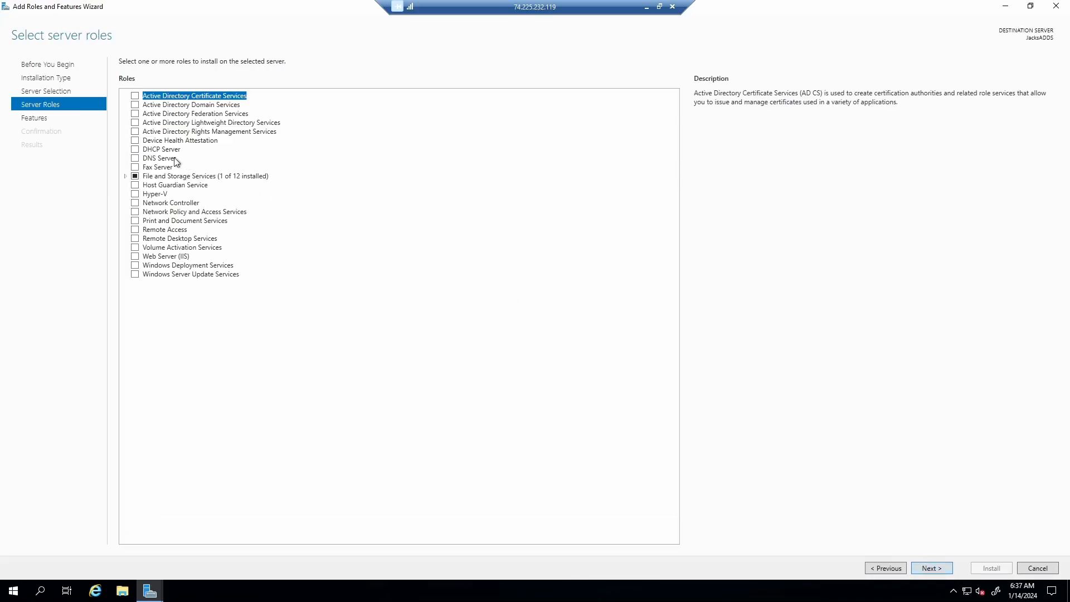
- Select Active Directory Domain Services with its management features and install
left_click(141, 106)
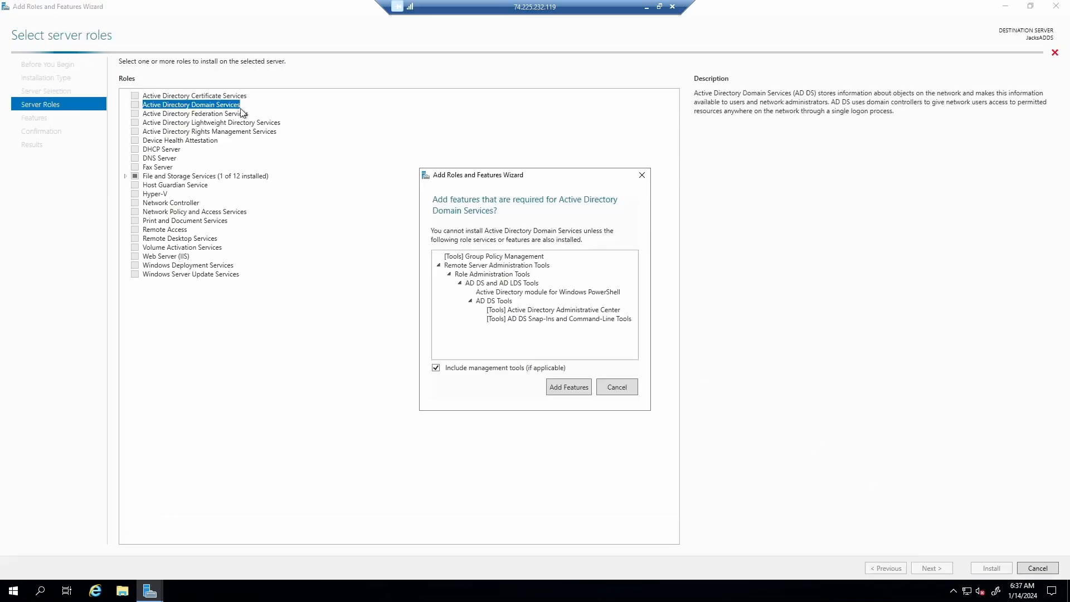
left_click(557, 387)
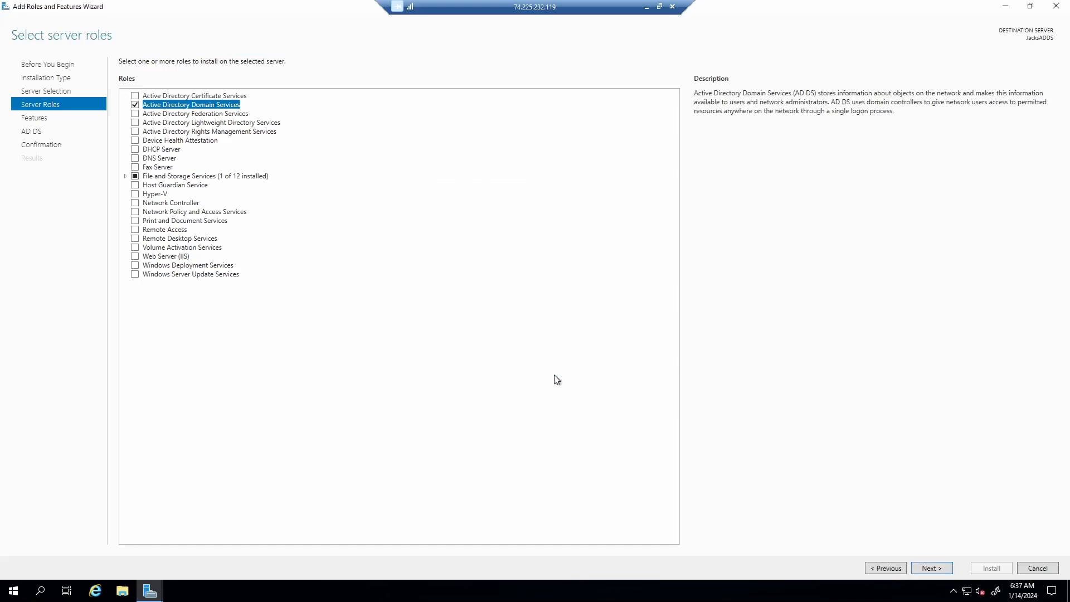
left_click(946, 569)
left_click(946, 570)
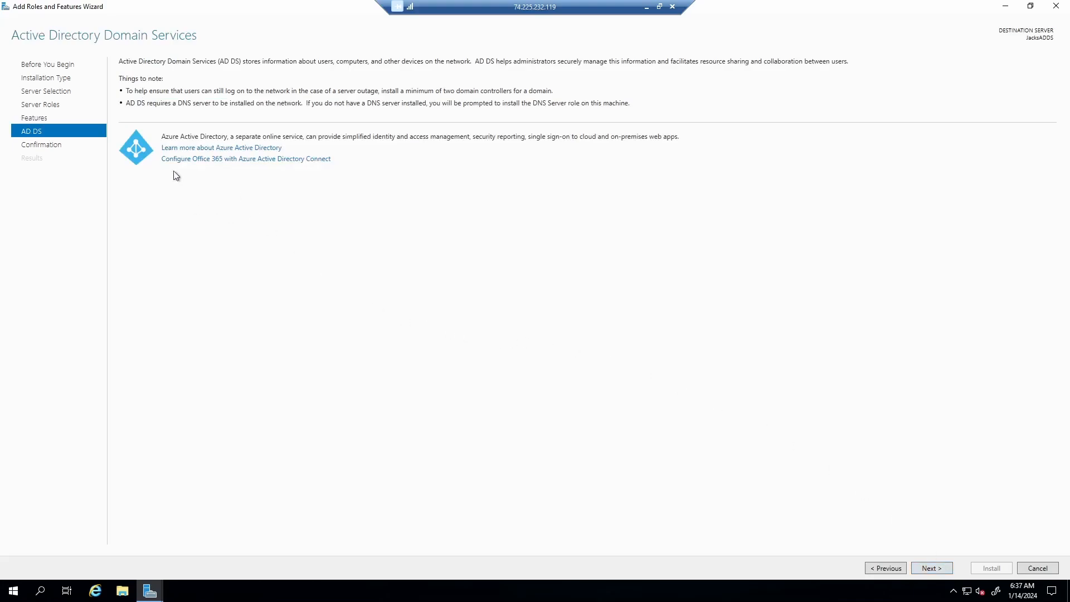
left_click(941, 569)
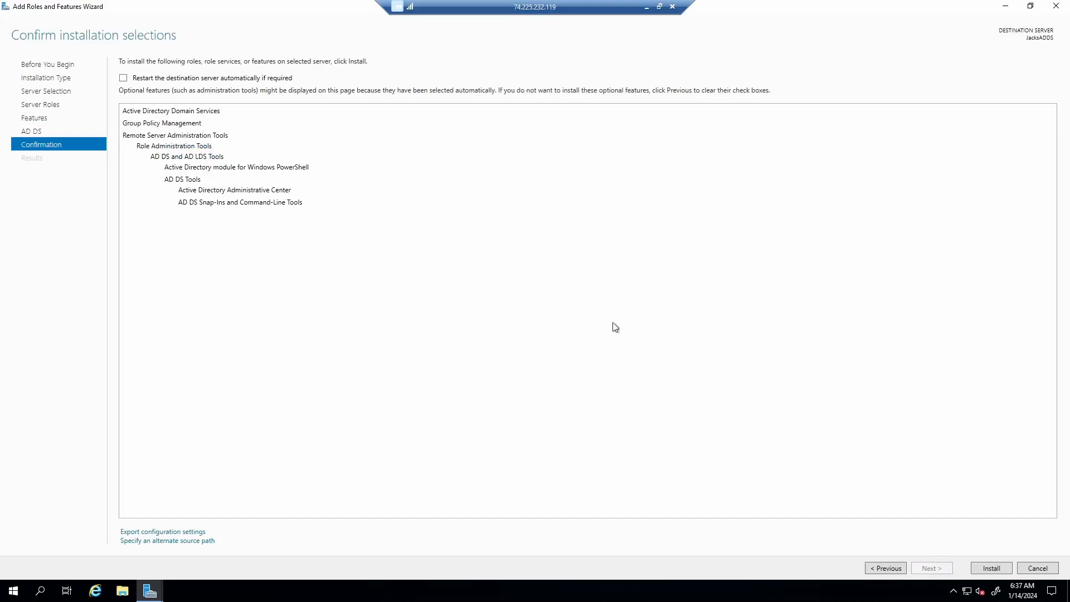
left_click(992, 569)
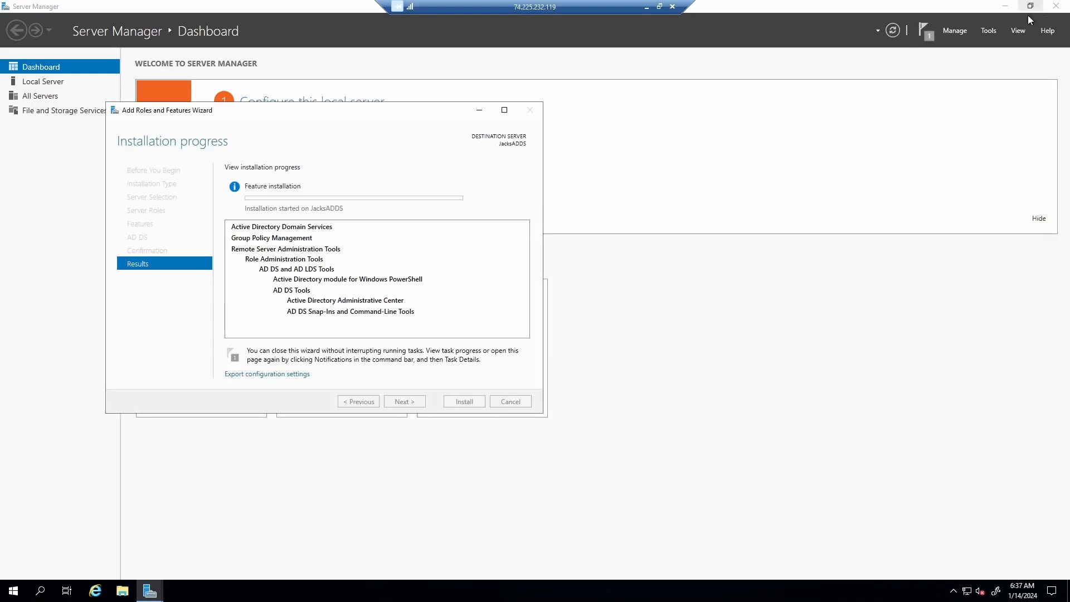
- Minimize Server Manager, refresh the desktop and launch Internet Explorer
left_click(1006, 6)
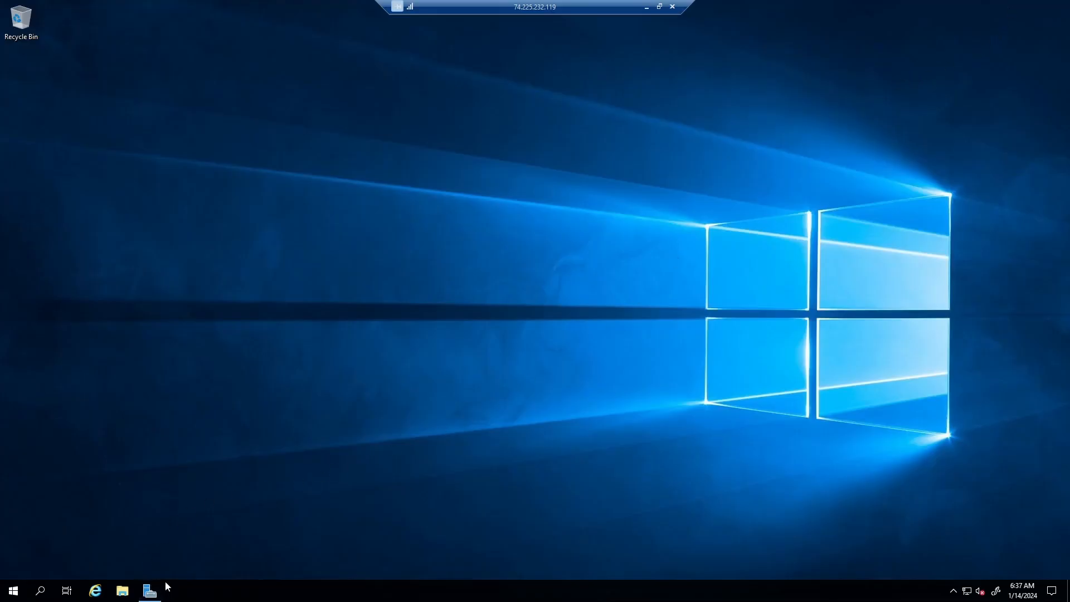
left_click(150, 590)
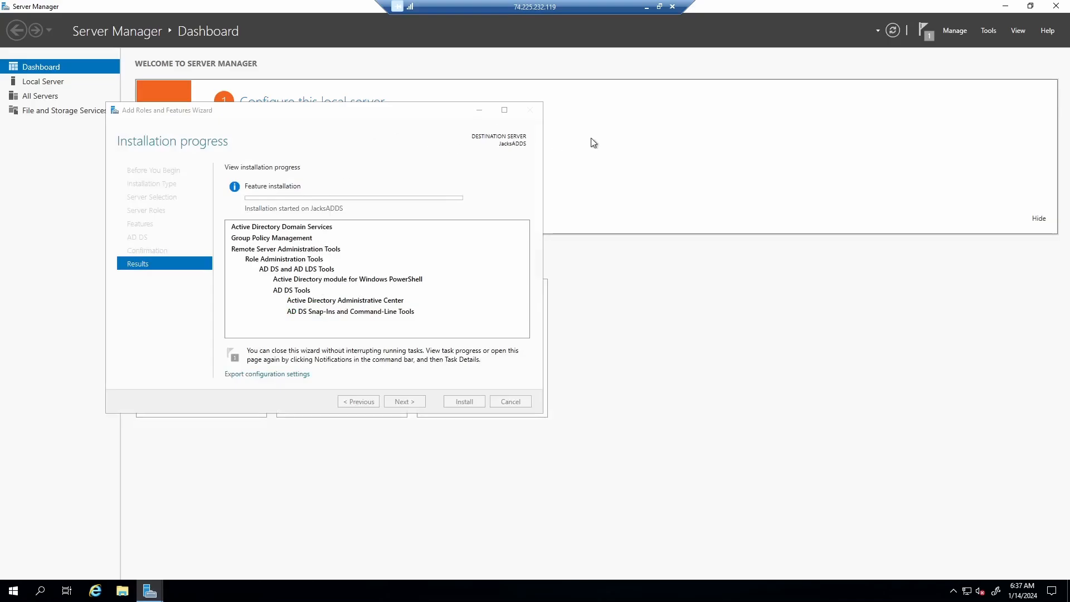
left_click(1006, 7)
right_click(718, 170)
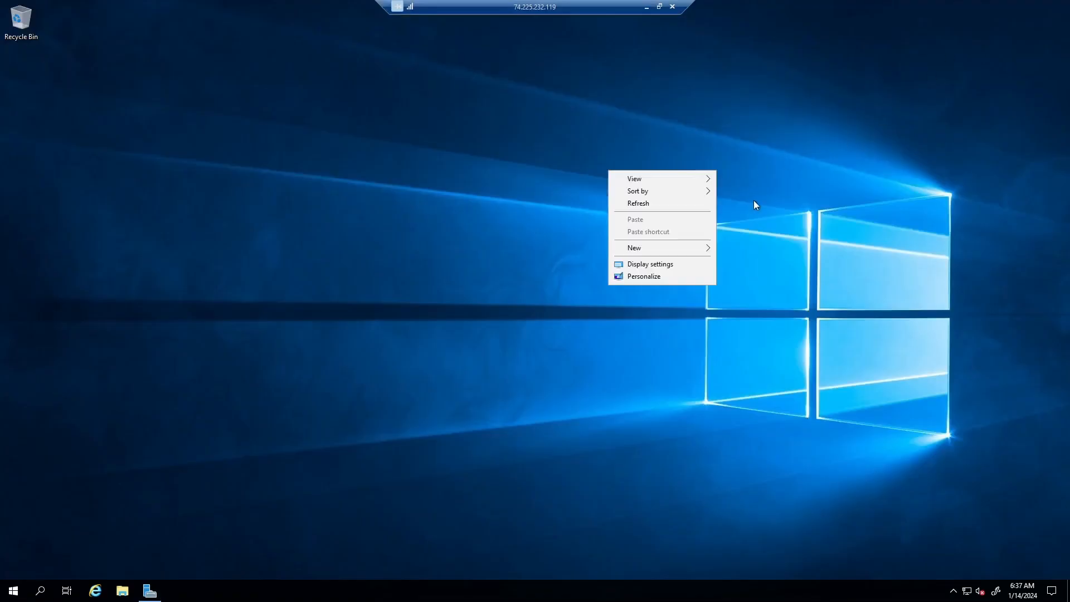
left_click(650, 203)
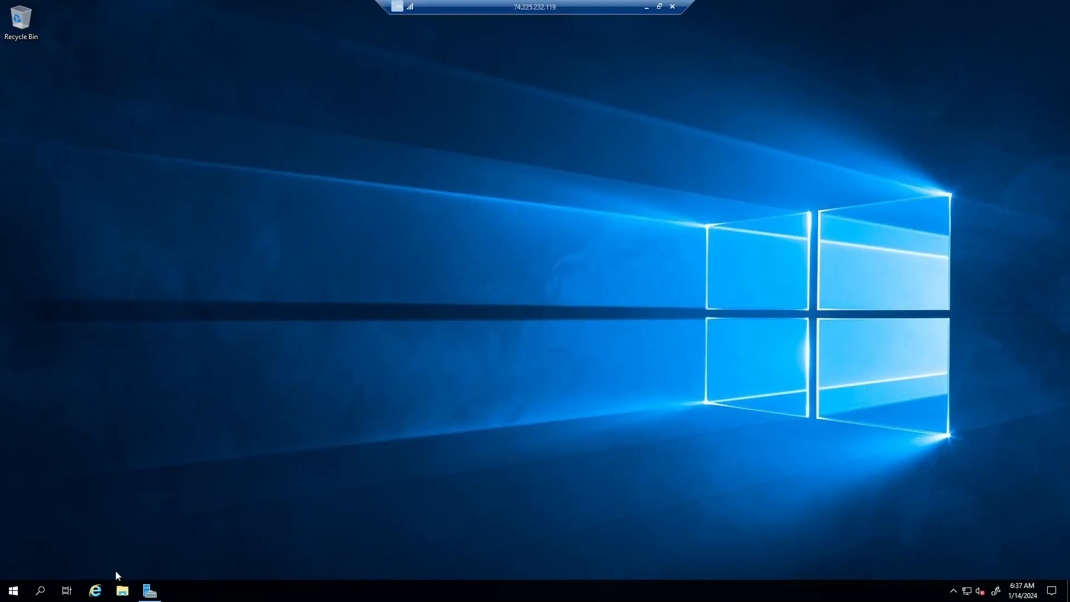
left_click(95, 591)
- Search 'ad connect download' and save AzureADConnect.msi (144 MB) from the Azure AD Connect V2 page
type("ad connect")
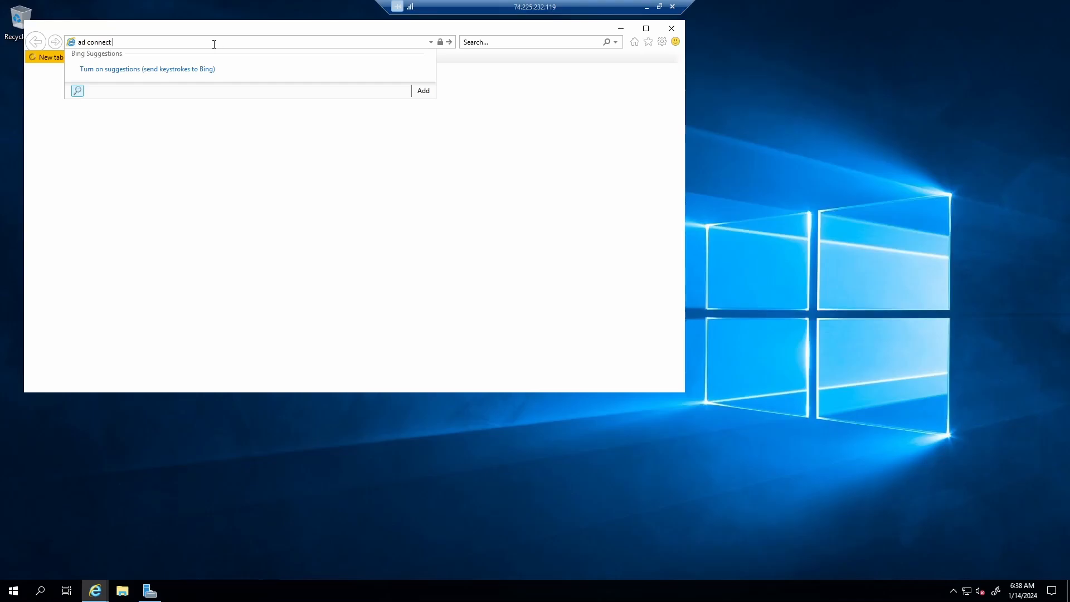
type(" download")
key("Return")
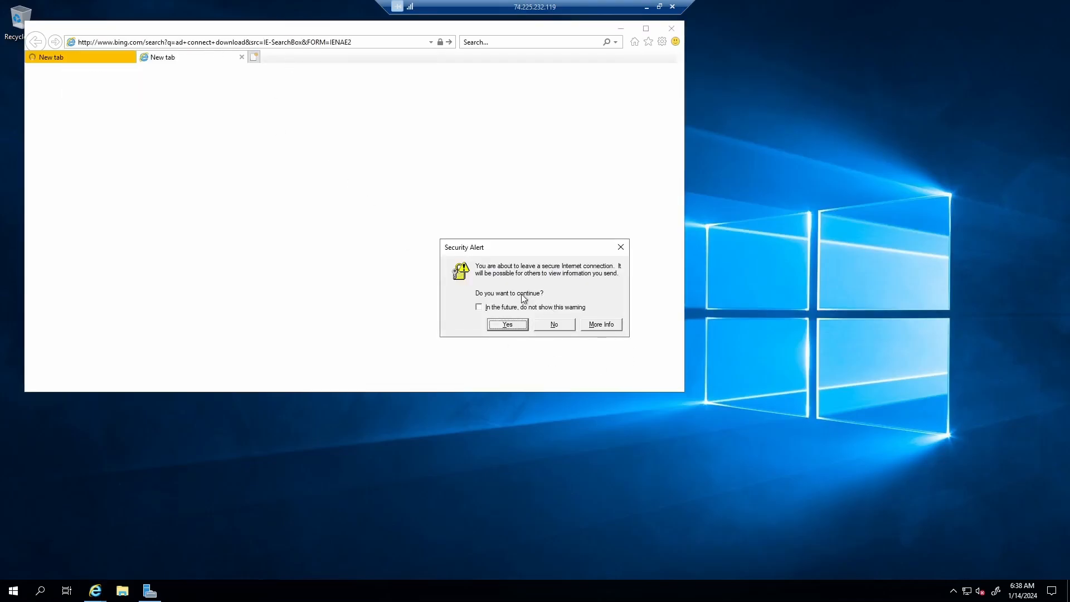
left_click(510, 324)
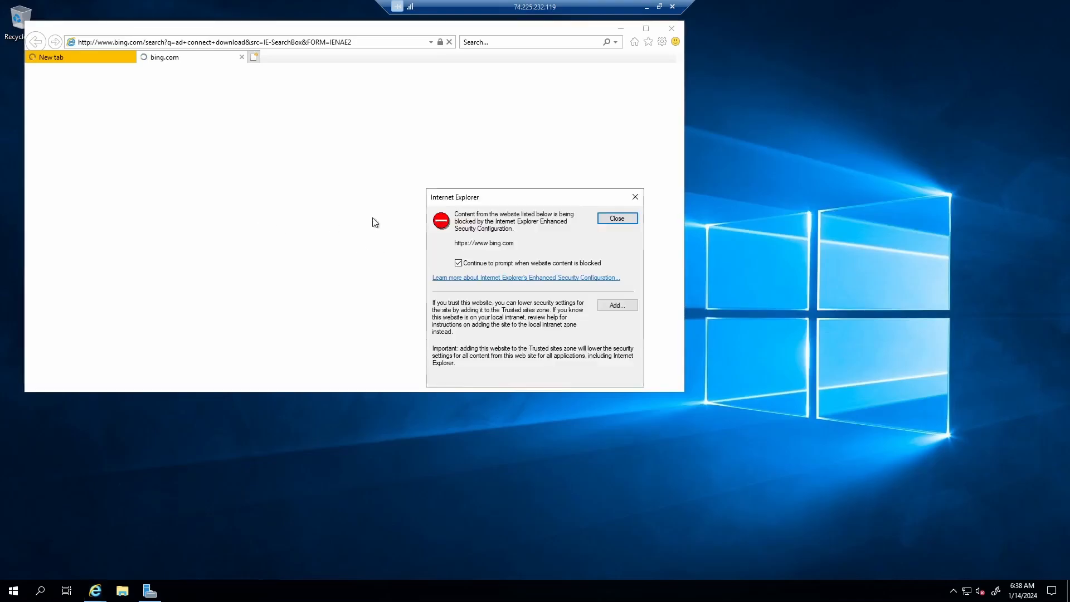
left_click(616, 218)
left_click(251, 200)
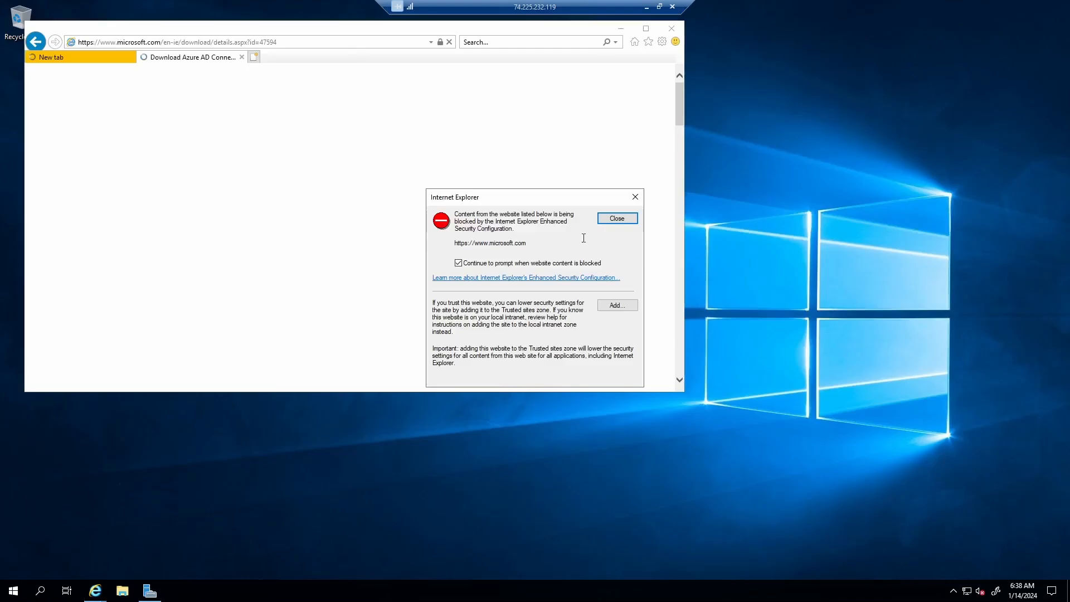
left_click(622, 218)
left_click(411, 231)
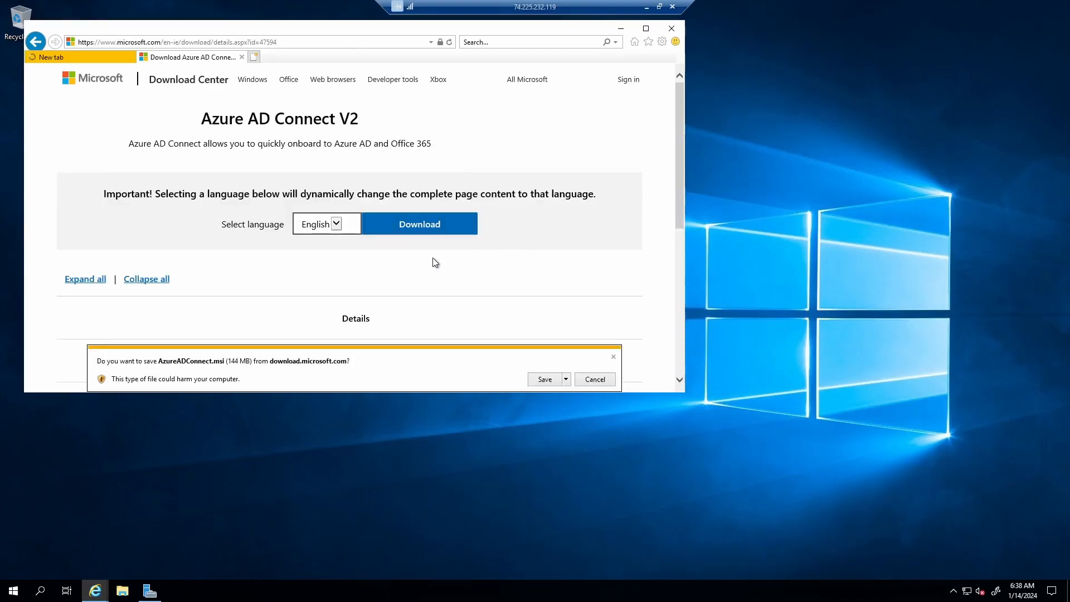
left_click(547, 379)
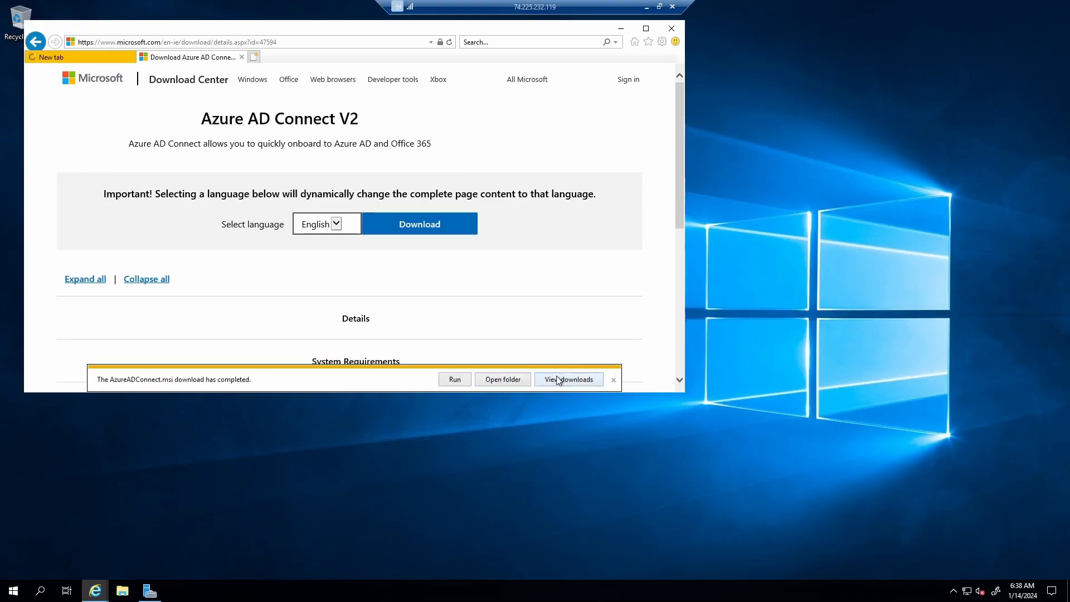
left_click(121, 596)
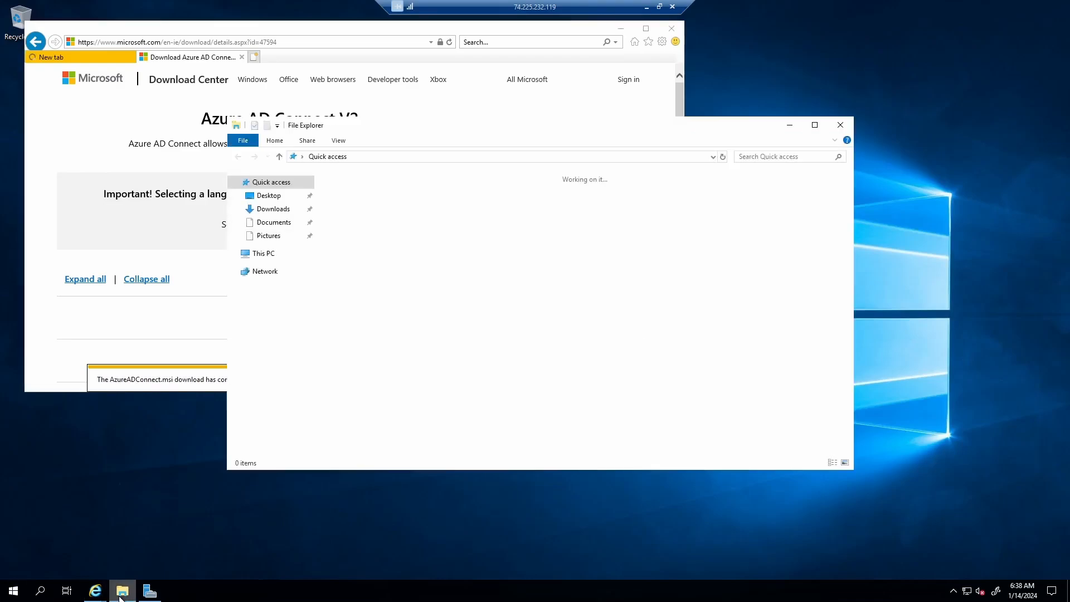
- Run AzureADConnect.msi from Downloads, then close Explorer, the setup window and Internet Explorer
left_click(274, 210)
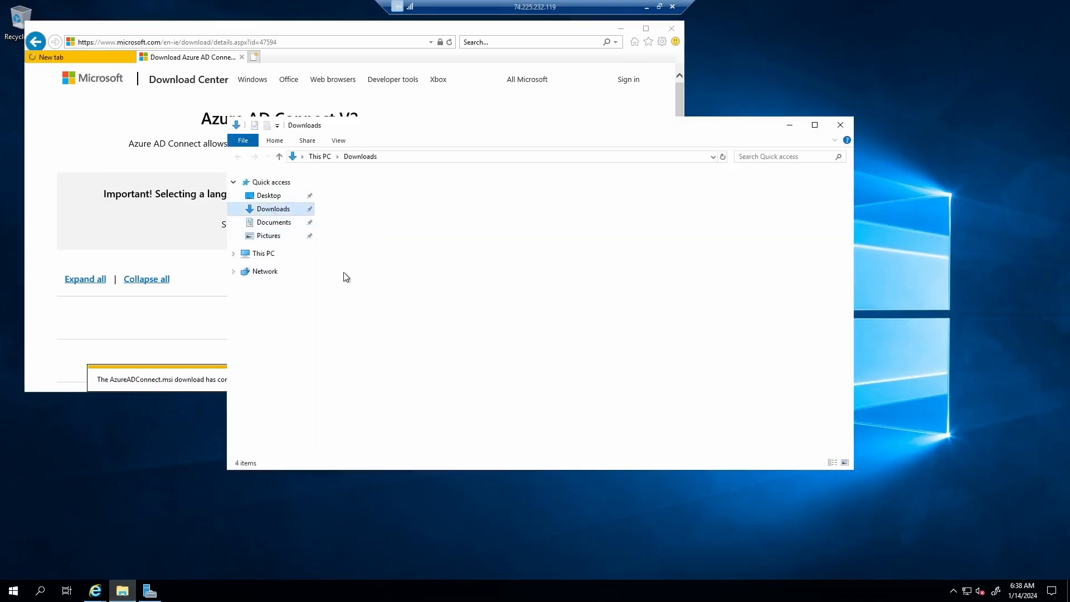
double_click(394, 189)
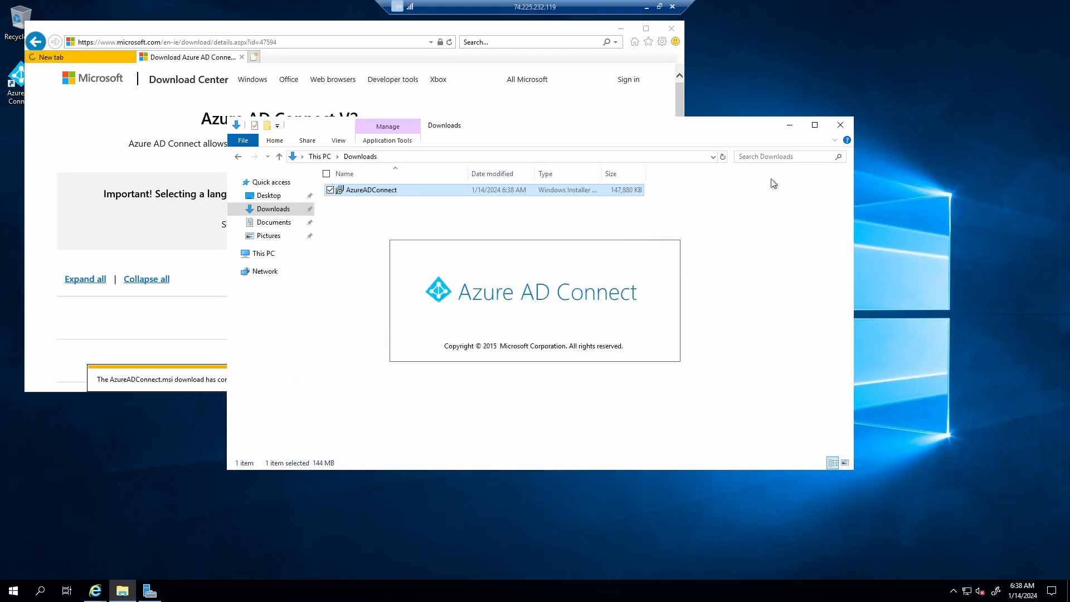
left_click(840, 125)
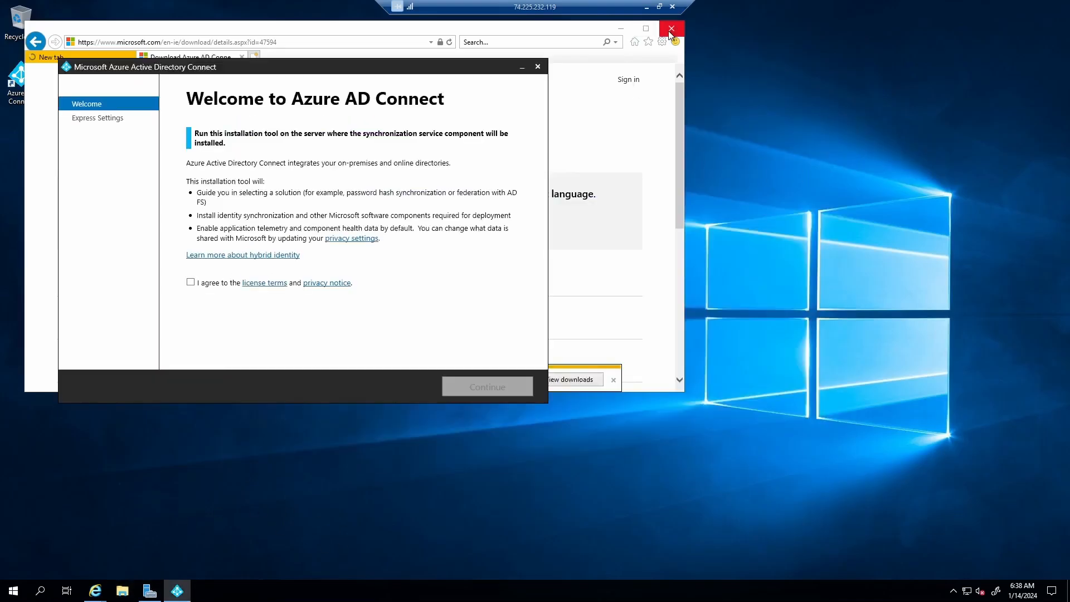
left_click(538, 67)
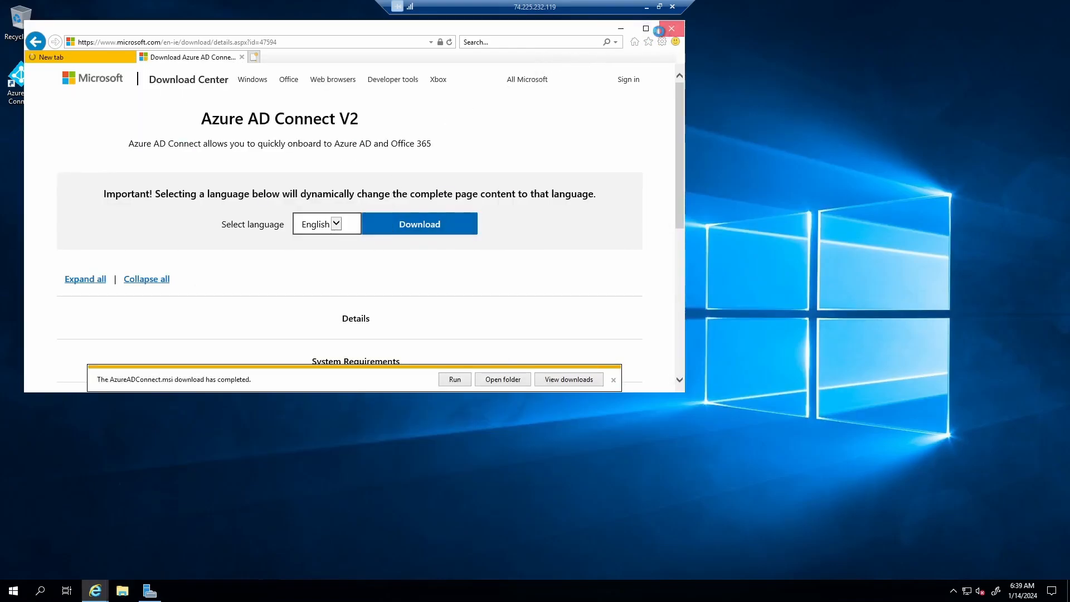
left_click(661, 30)
left_click(362, 217)
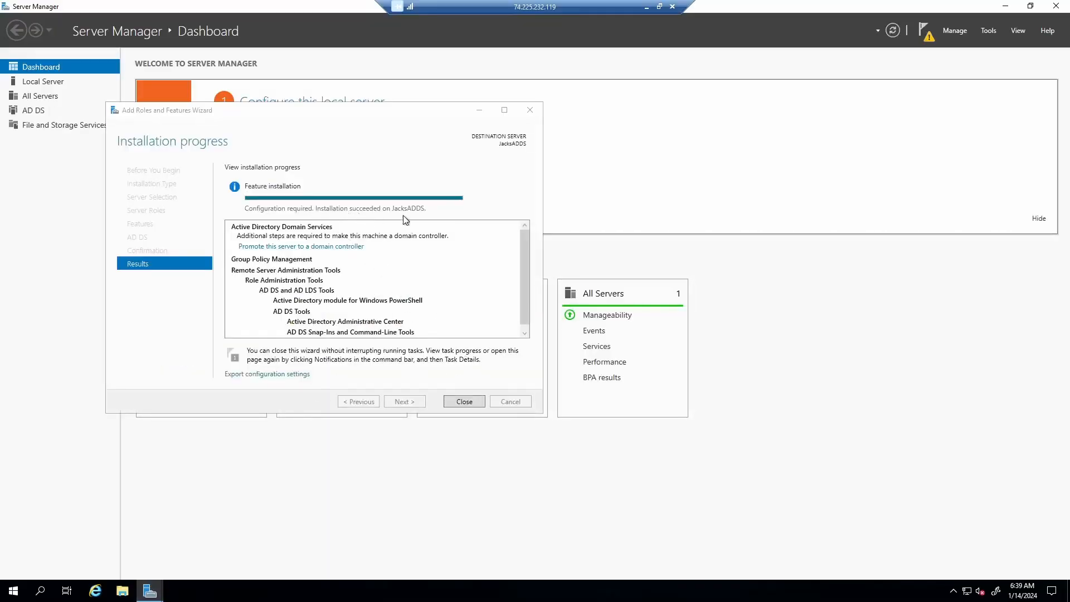
- Promote the server to a domain controller in a new forest with root domain jacktasker.online
left_click(473, 401)
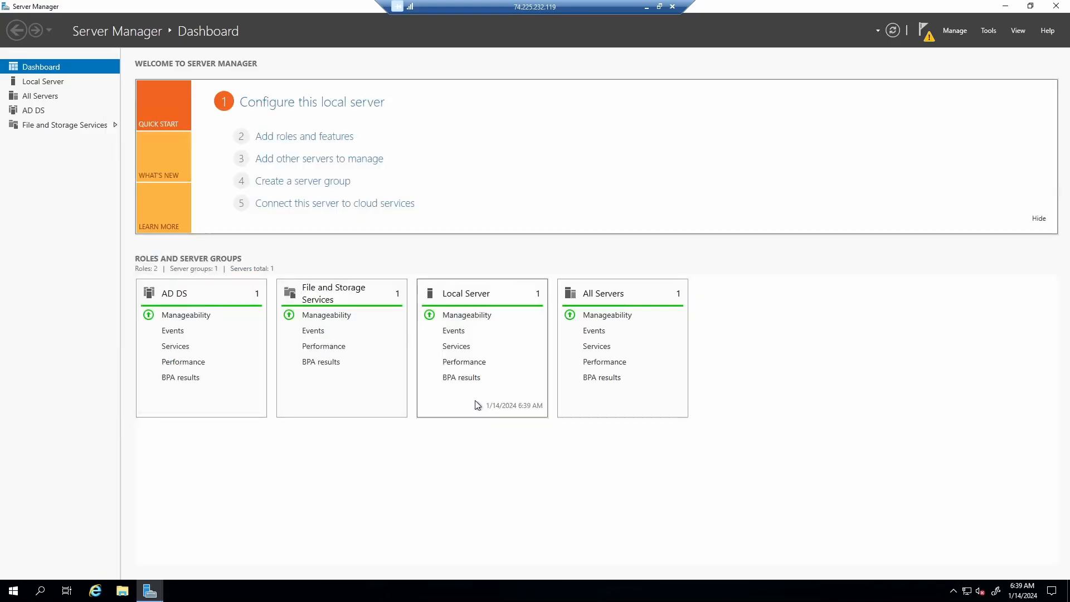
left_click(925, 32)
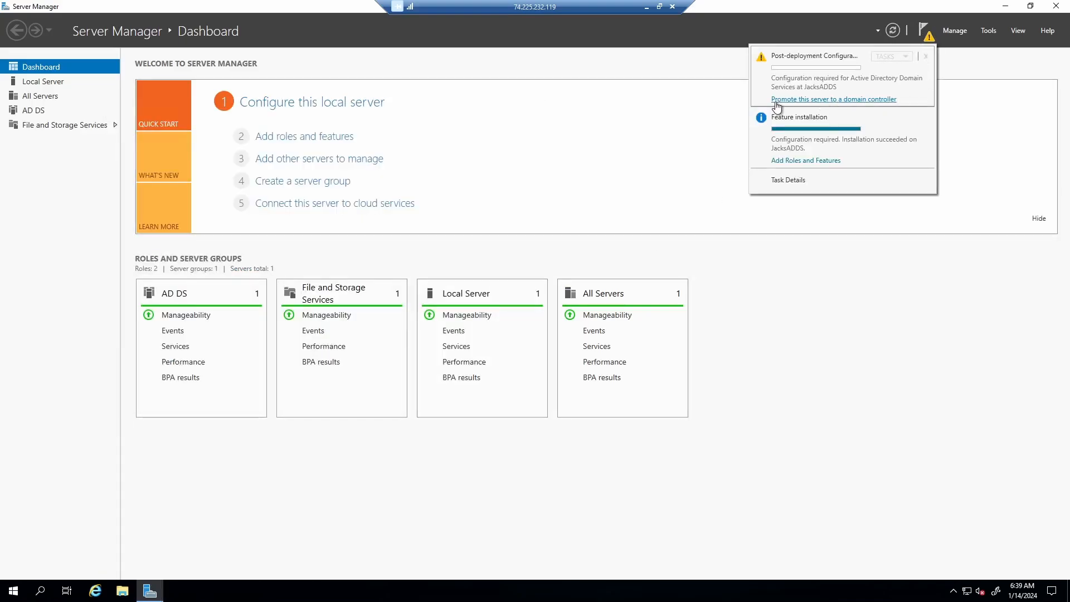
left_click(847, 103)
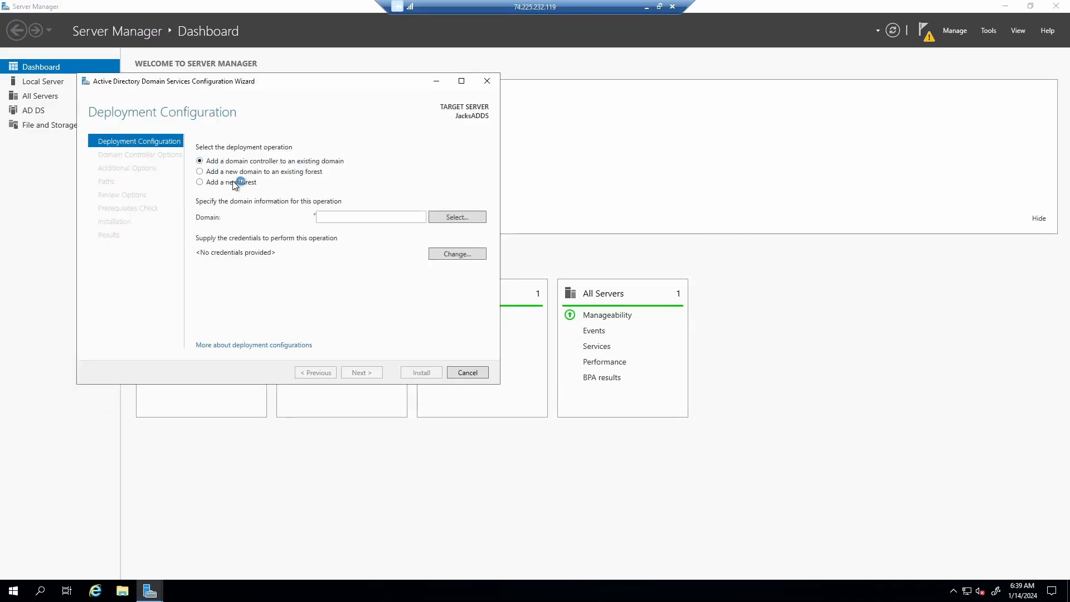
left_click(239, 182)
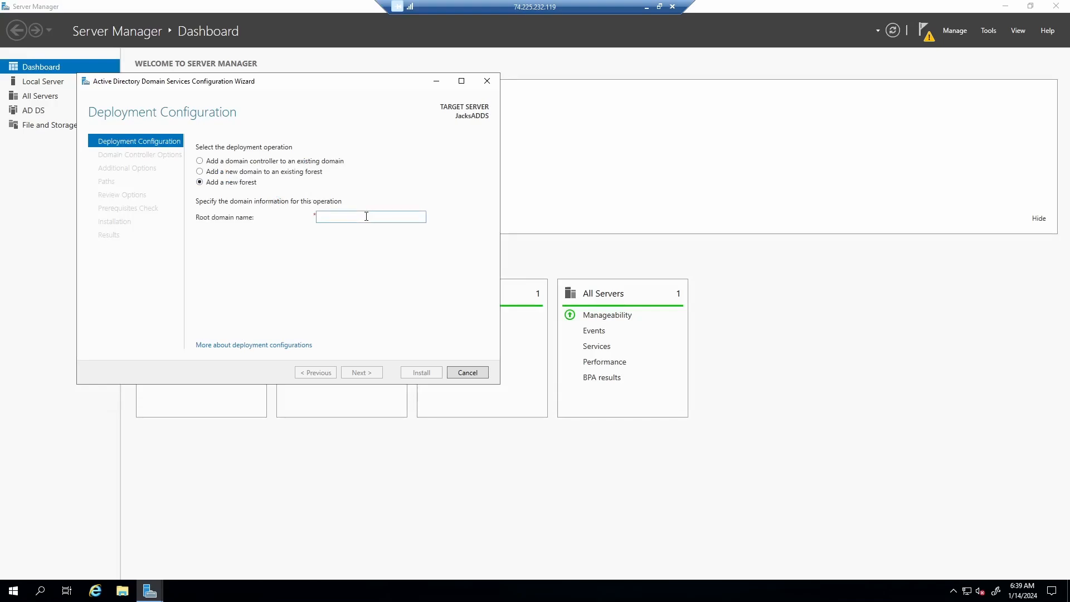
type("jacktasker.online")
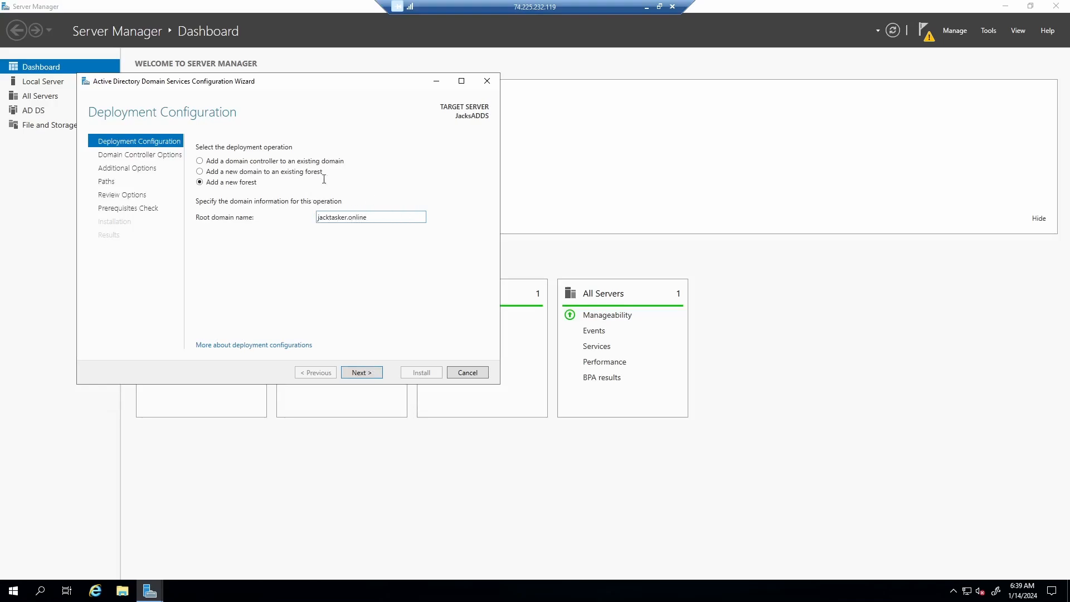
left_click(358, 375)
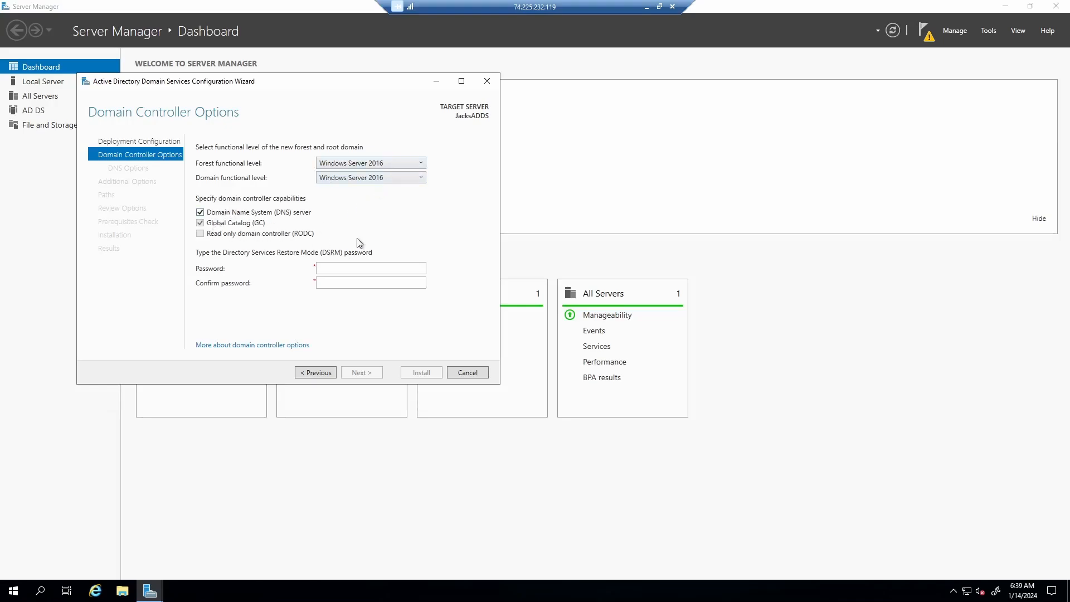
- Enter and confirm the DSRM password, keep the DNS and NetBIOS defaults, and advance to Paths
left_click(363, 268)
key("ctrl+v")
key("Tab")
key("ctrl+v")
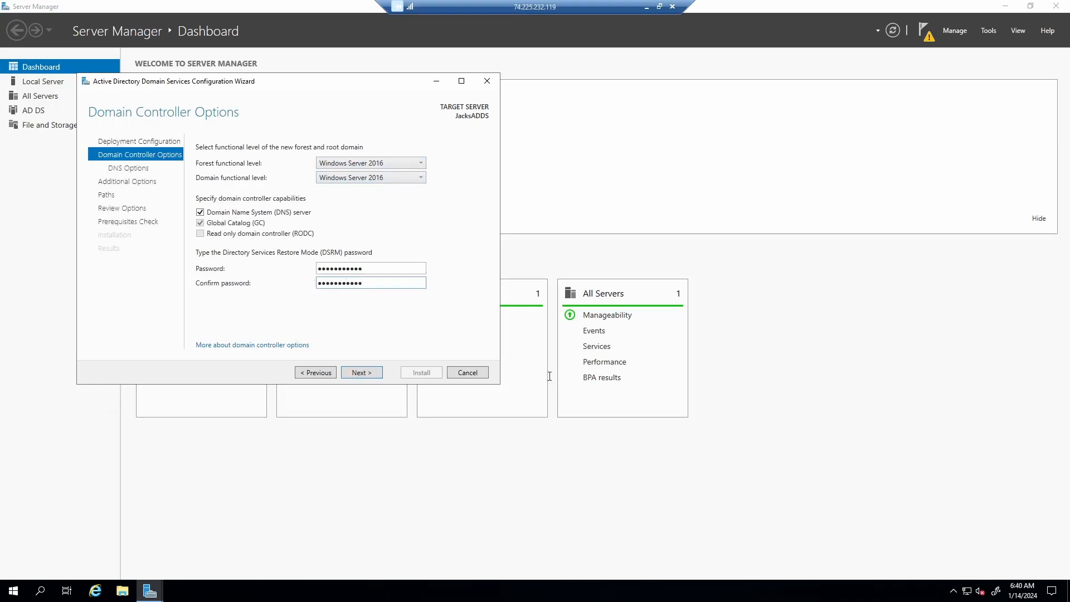
left_click(374, 373)
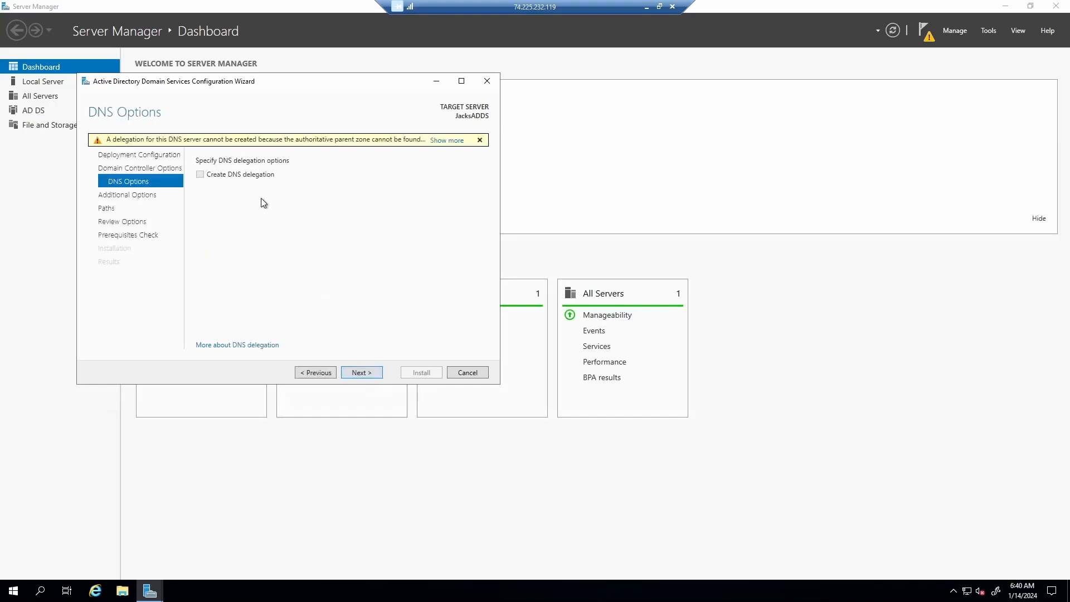
left_click(363, 373)
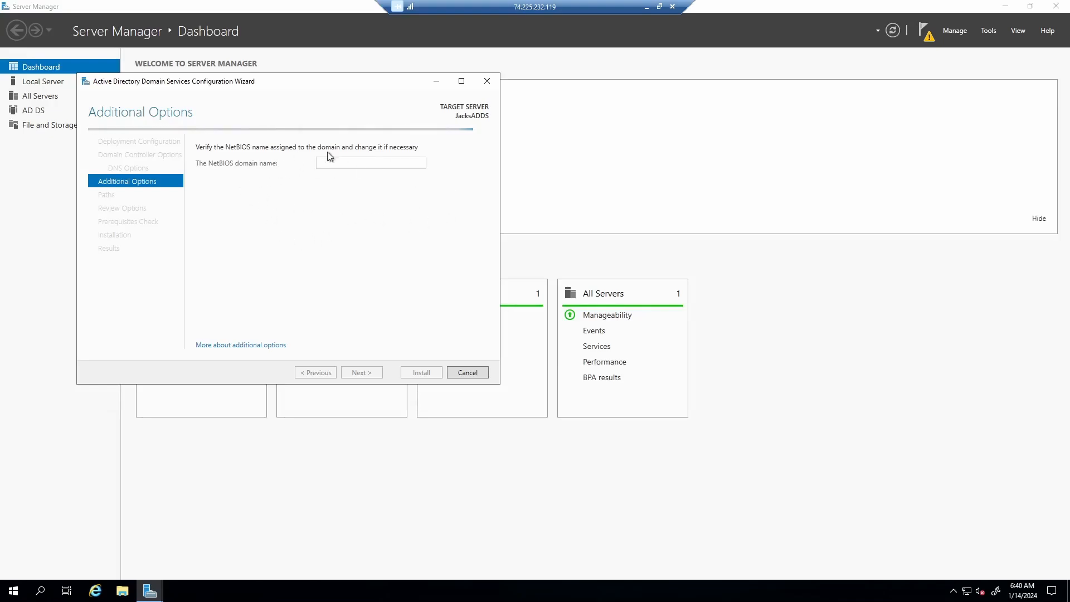
left_click(378, 370)
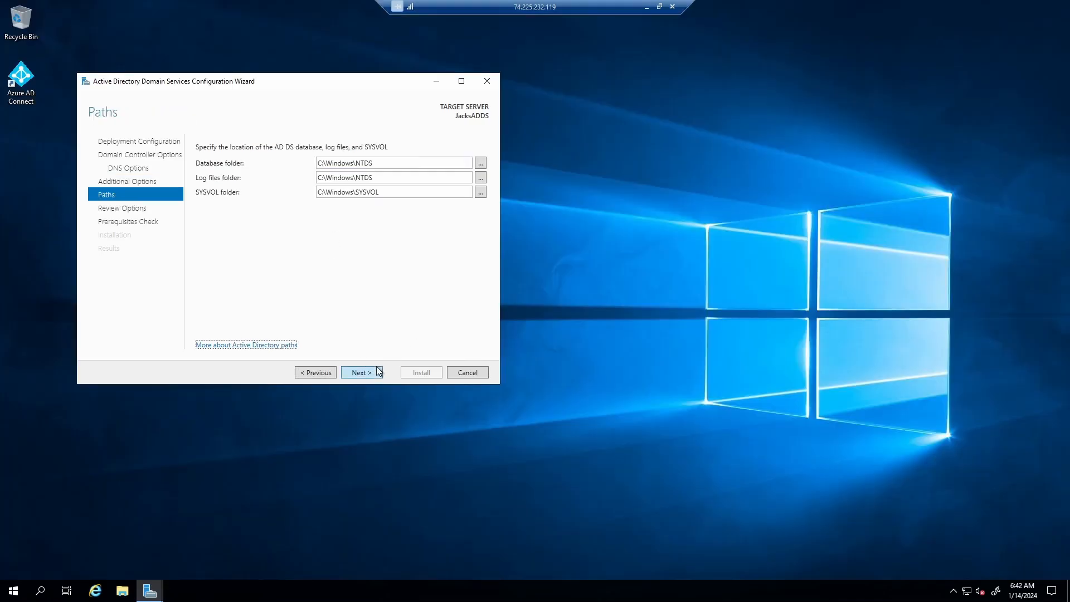
- Keep the default NTDS and SYSVOL paths, pass prerequisite checks, and start the domain controller installation
left_click(374, 370)
scroll(306, 161, "down", 5)
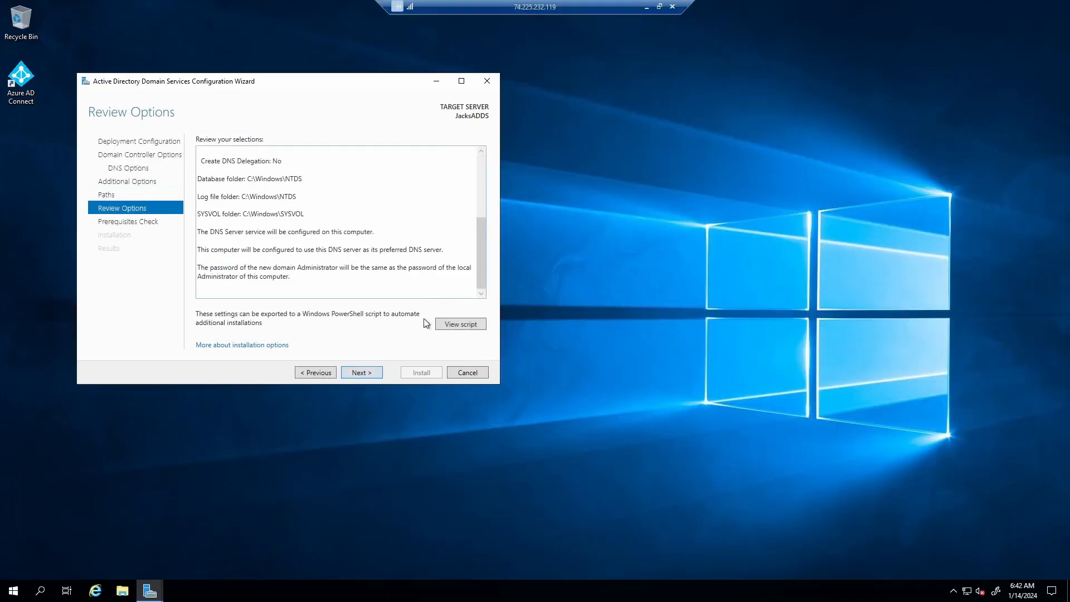
left_click(364, 370)
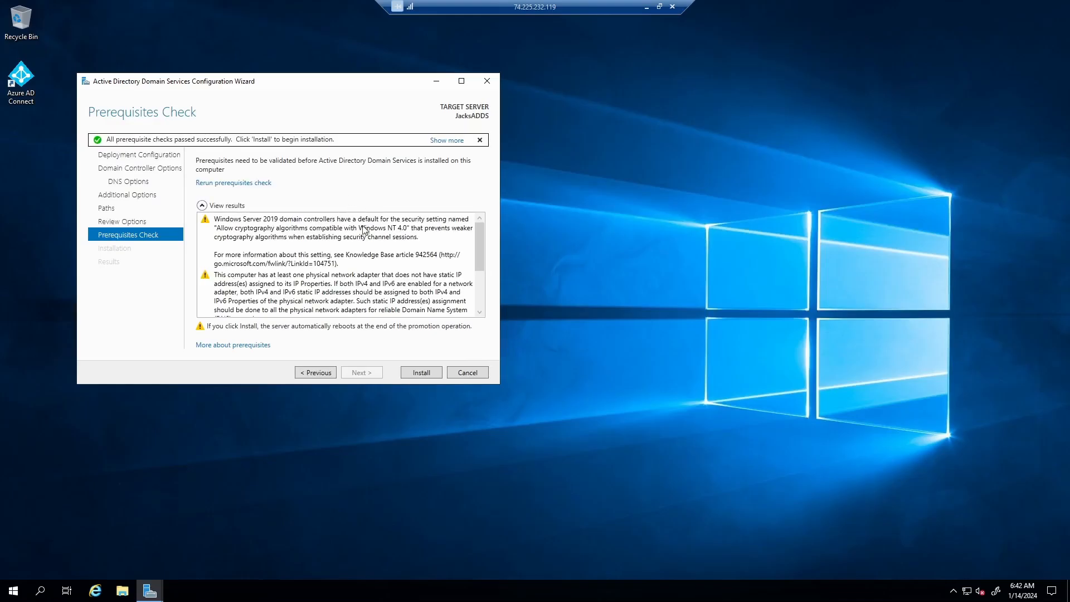
scroll(382, 287, "down", 3)
left_click(433, 371)
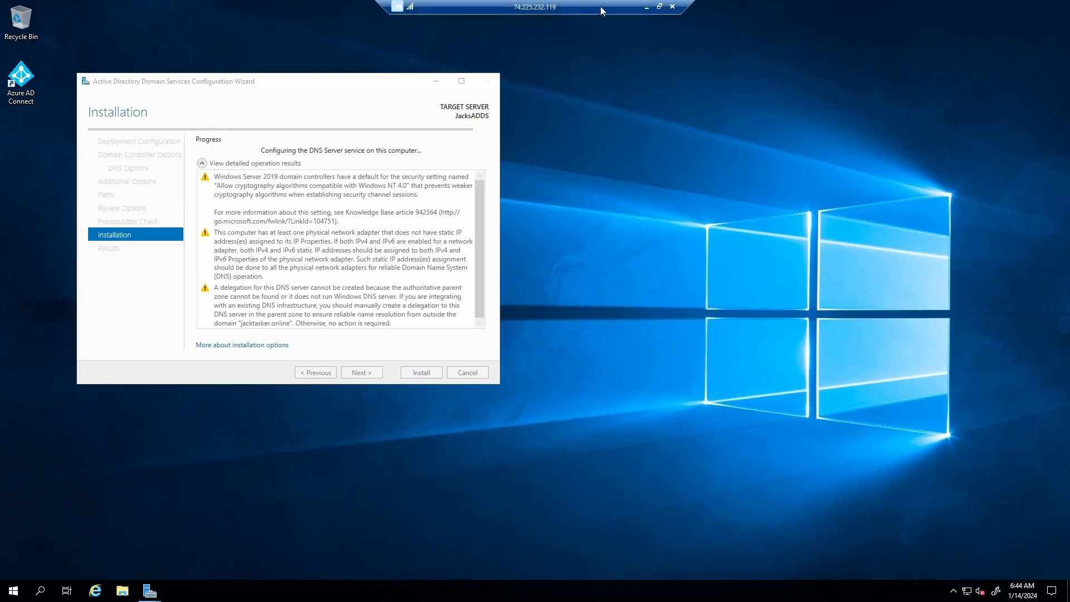
left_click(646, 8)
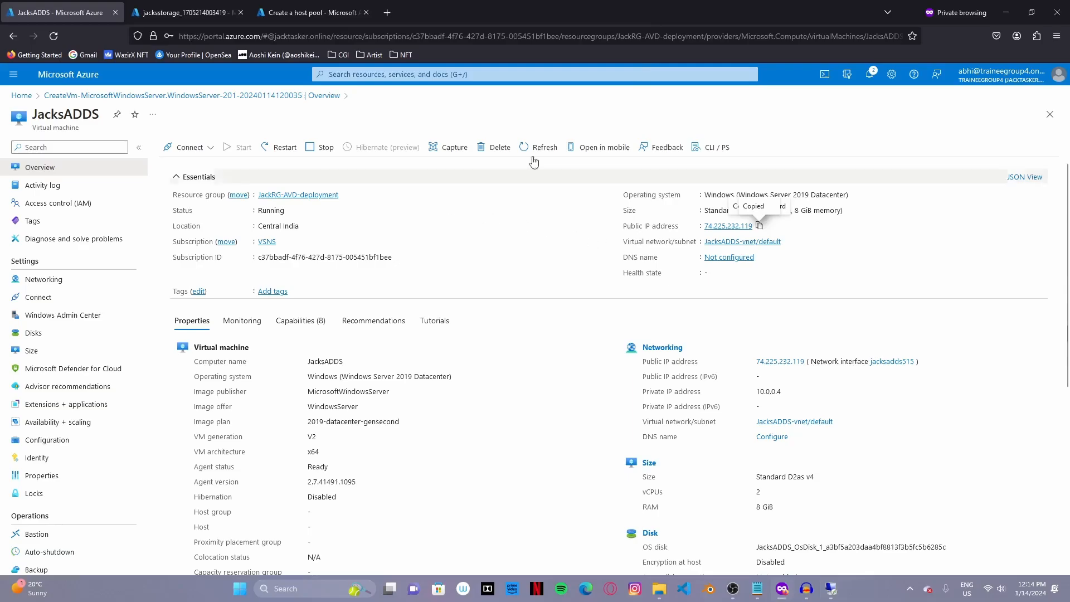
- Open the newly deployed jacksstorage account's File shares page
left_click(192, 14)
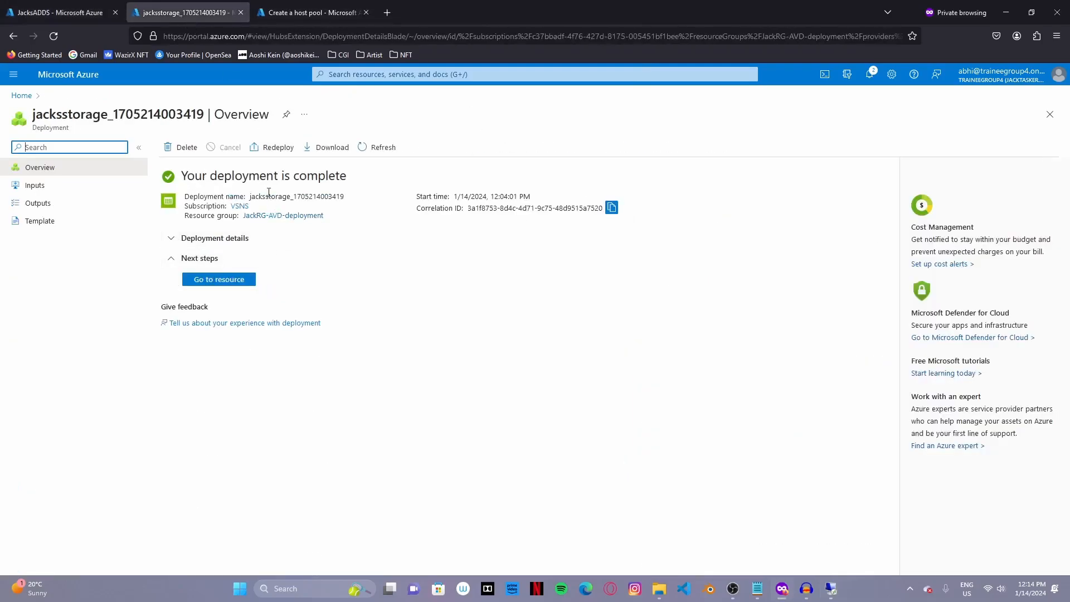
left_click(237, 280)
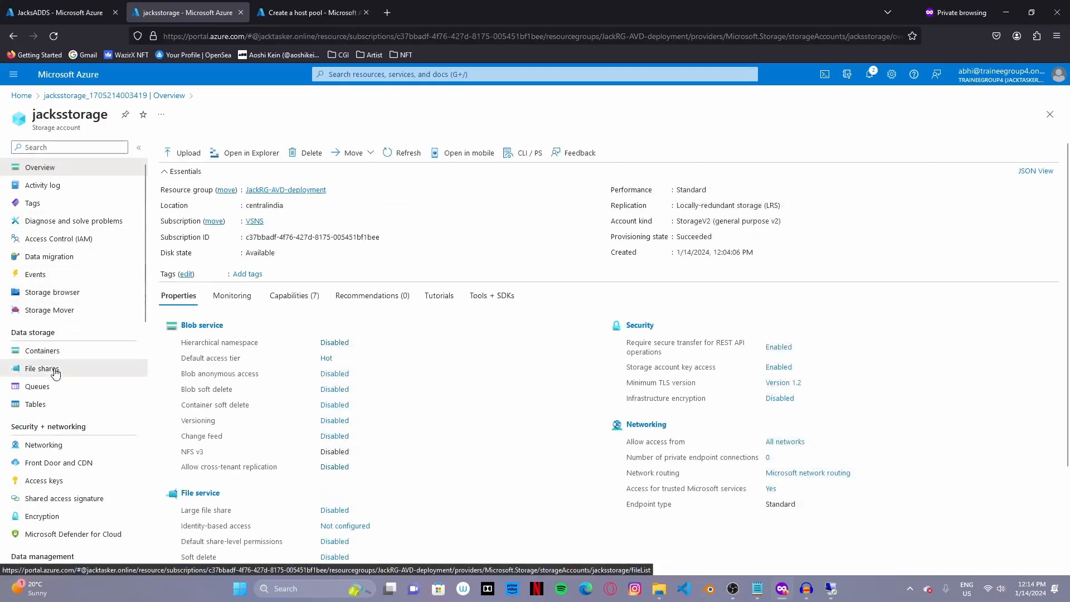
left_click(44, 368)
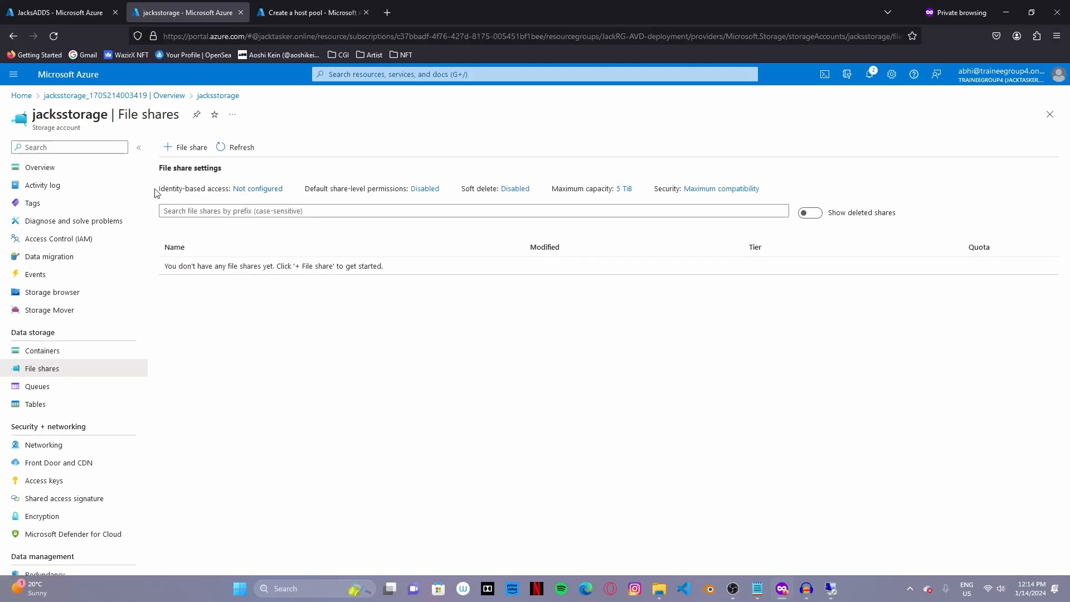
left_click_drag(156, 189, 284, 190)
left_click(324, 369)
- Create file share fslogixfs with the Transaction optimized tier and backup disabled
left_click(191, 147)
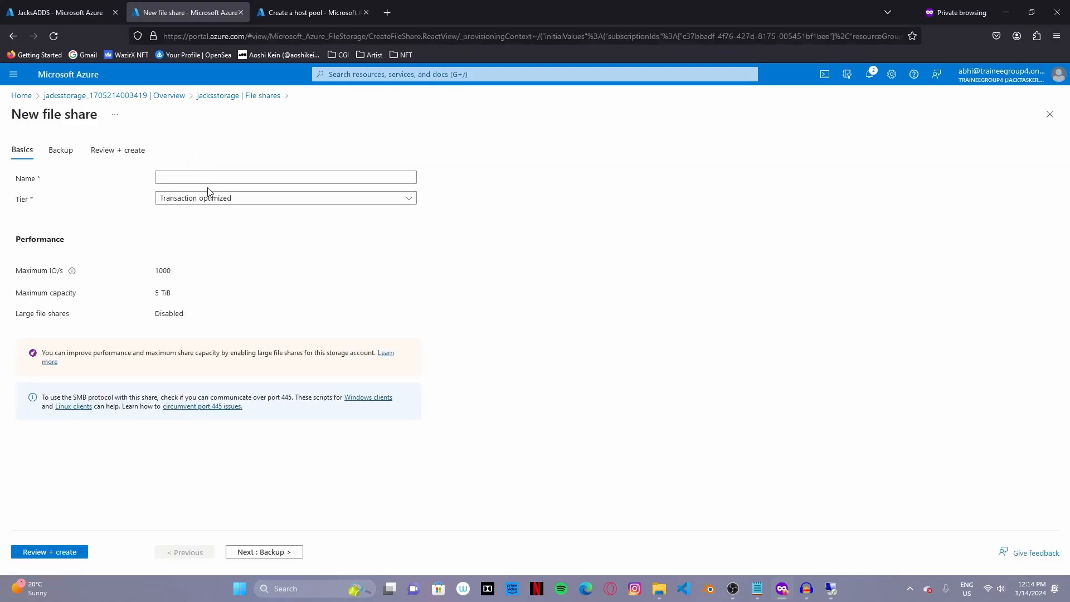
left_click(226, 176)
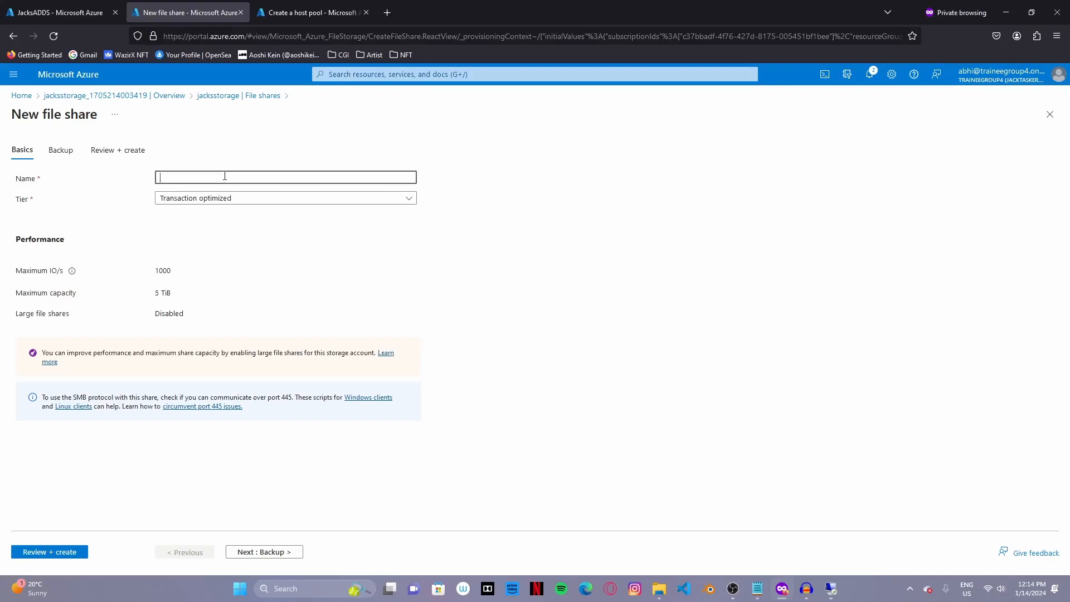
type("fslogixfs")
left_click(218, 203)
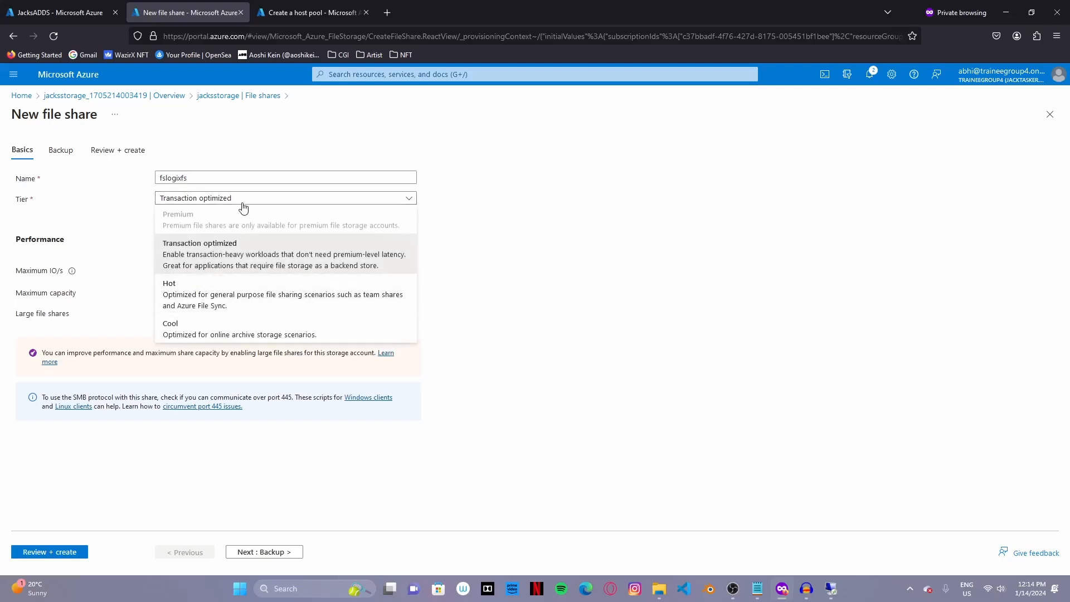
left_click(247, 250)
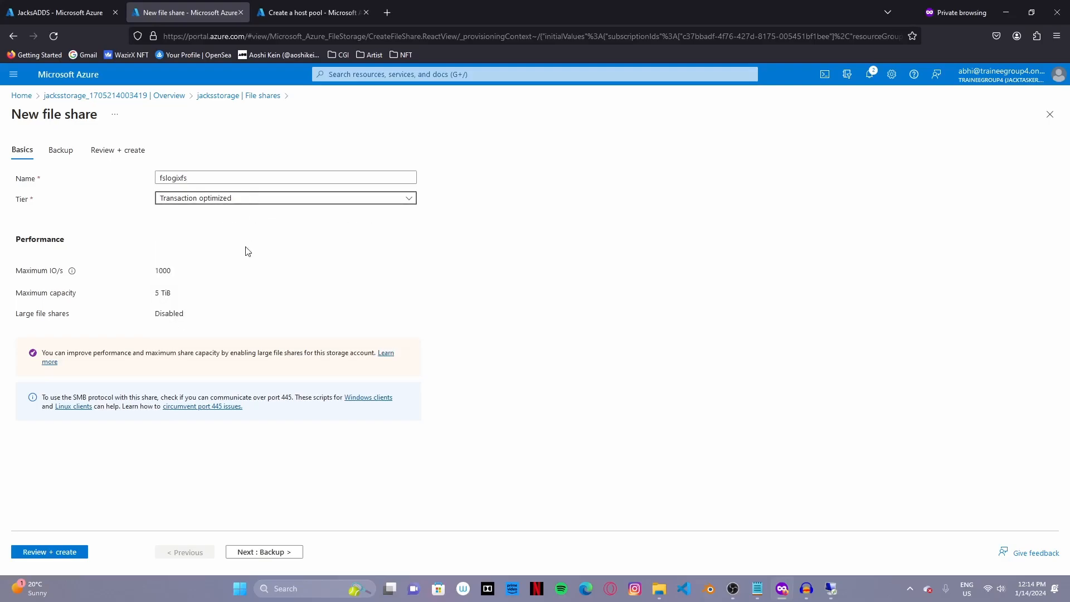
left_click(280, 552)
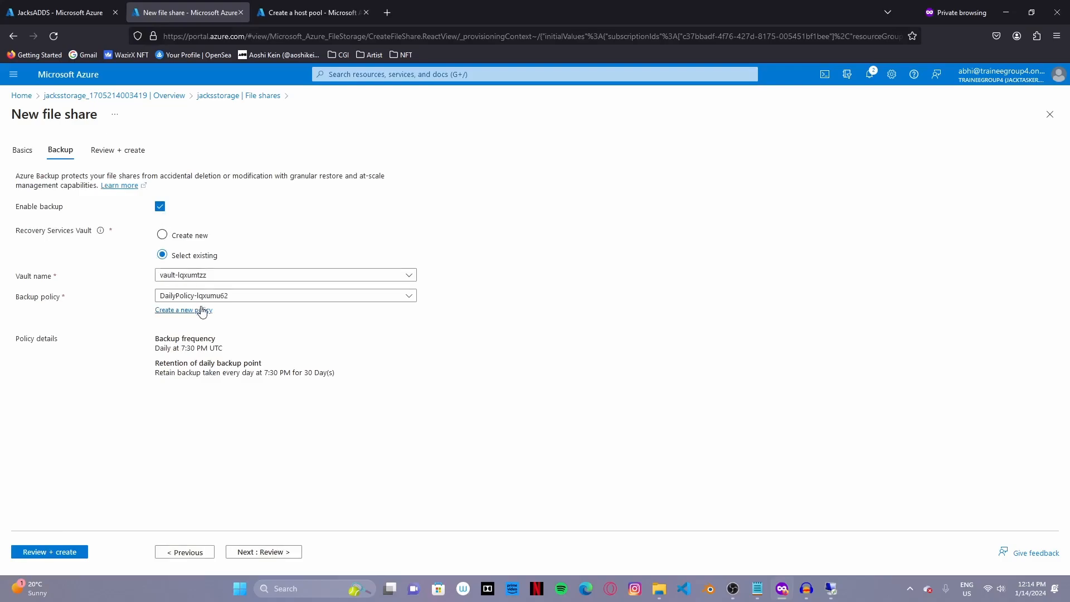
left_click(160, 206)
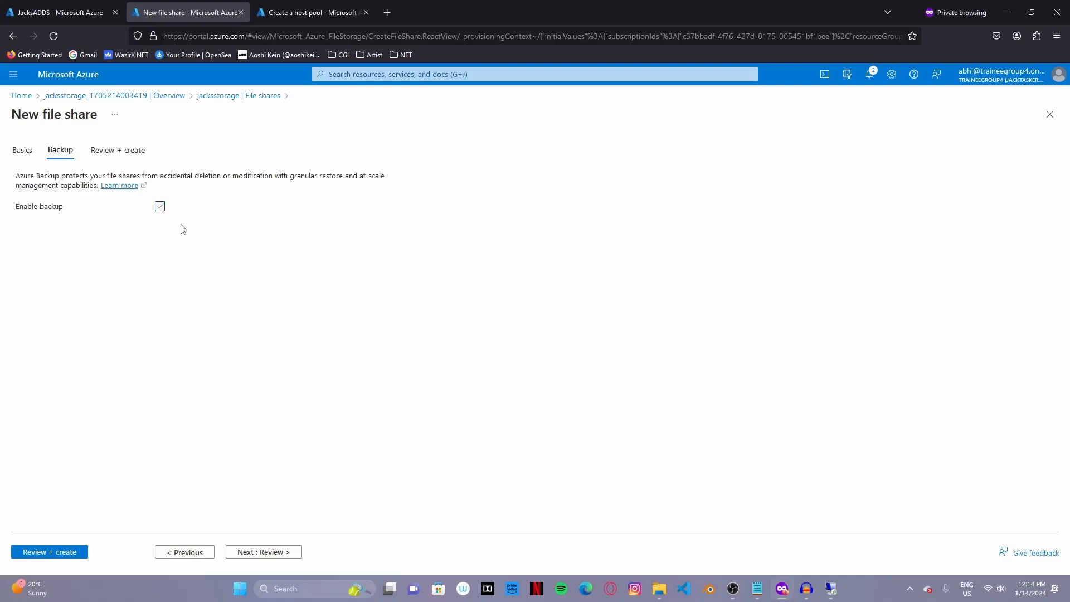
left_click(257, 552)
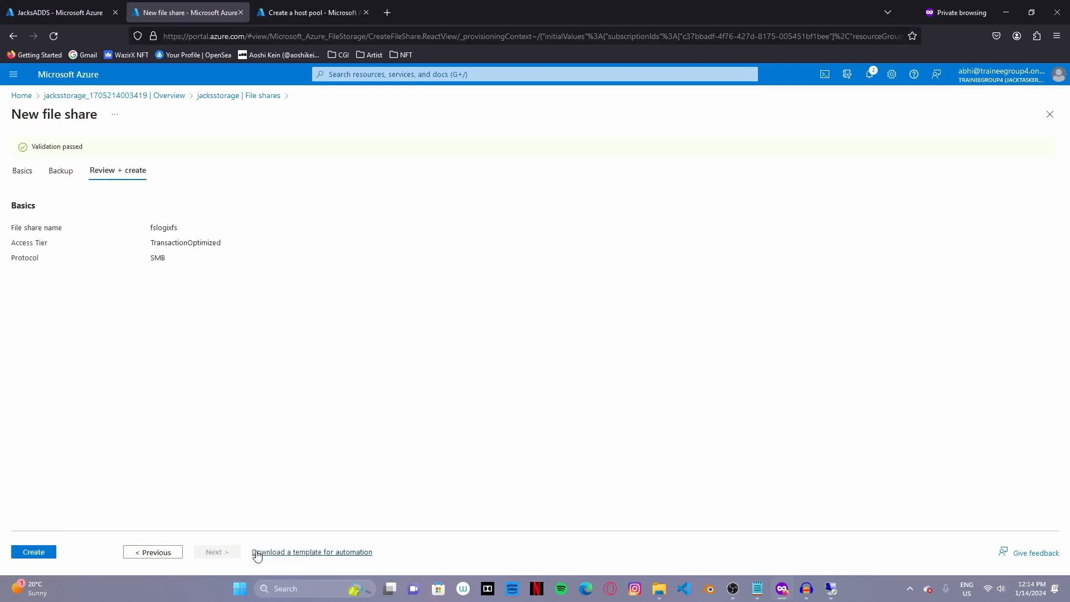
left_click(46, 553)
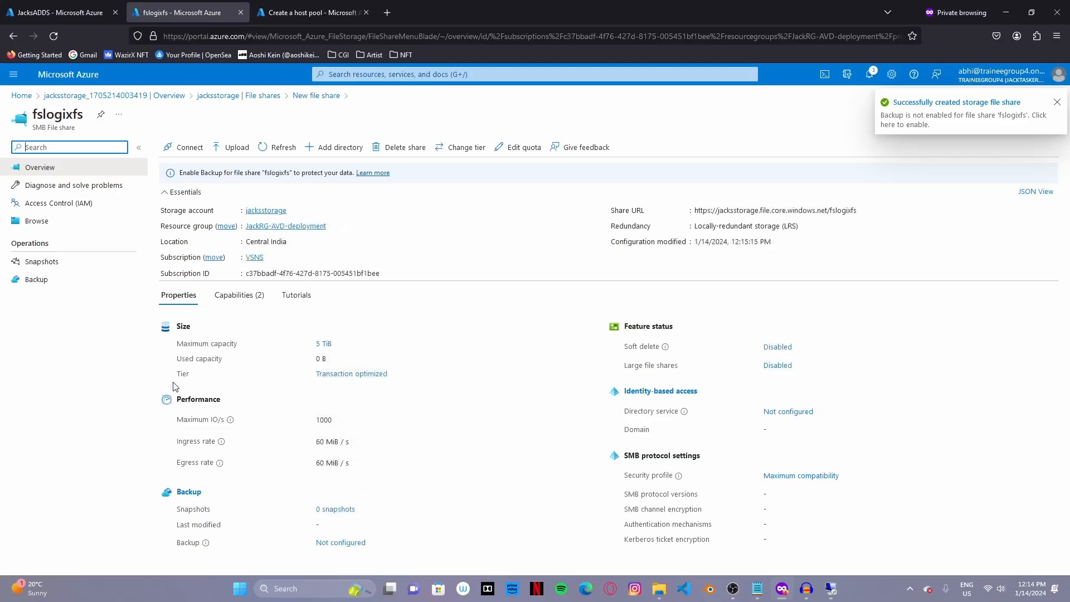
- Return to the jacksstorage file shares list, then go back to the JacksADDS VM page
left_click(124, 150)
left_click(203, 95)
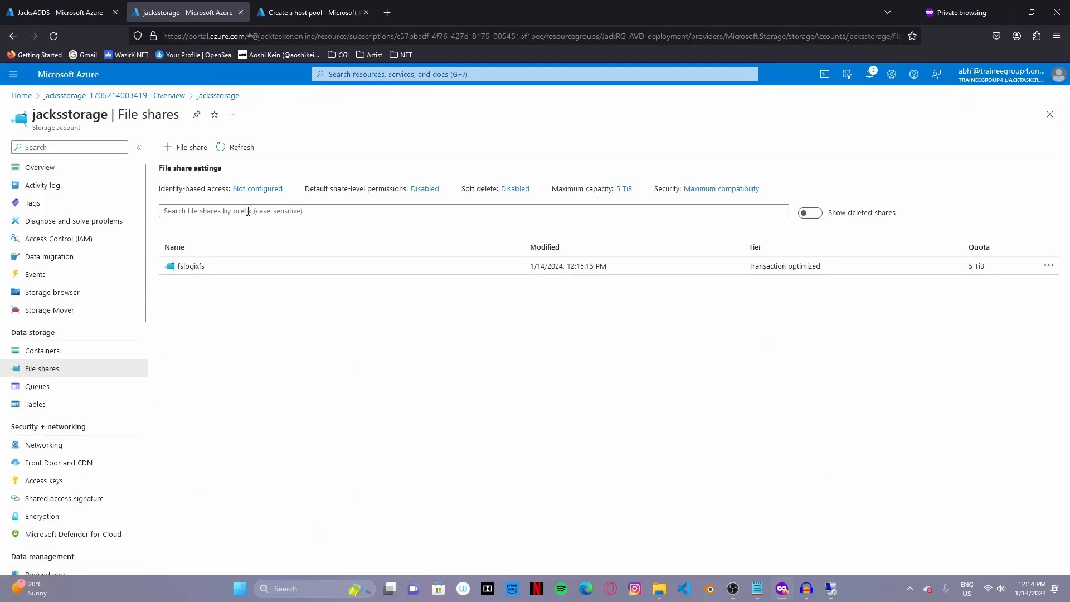
left_click(80, 13)
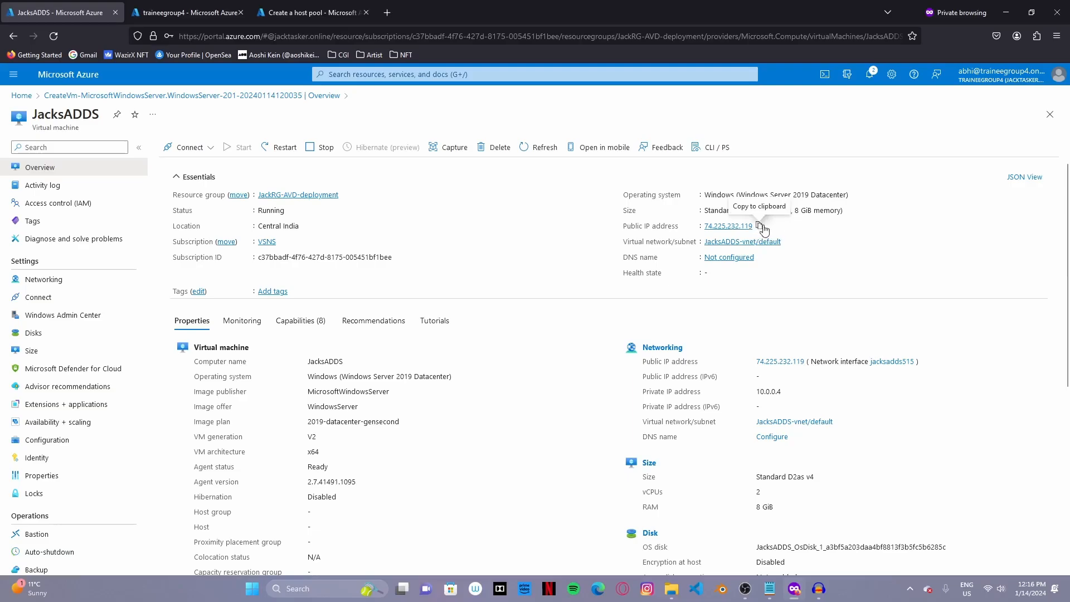
- Connect via Remote Desktop to JacksADDS at 74.225.232.119, signing in and accepting the certificate
left_click(759, 225)
key("super")
type("rdp")
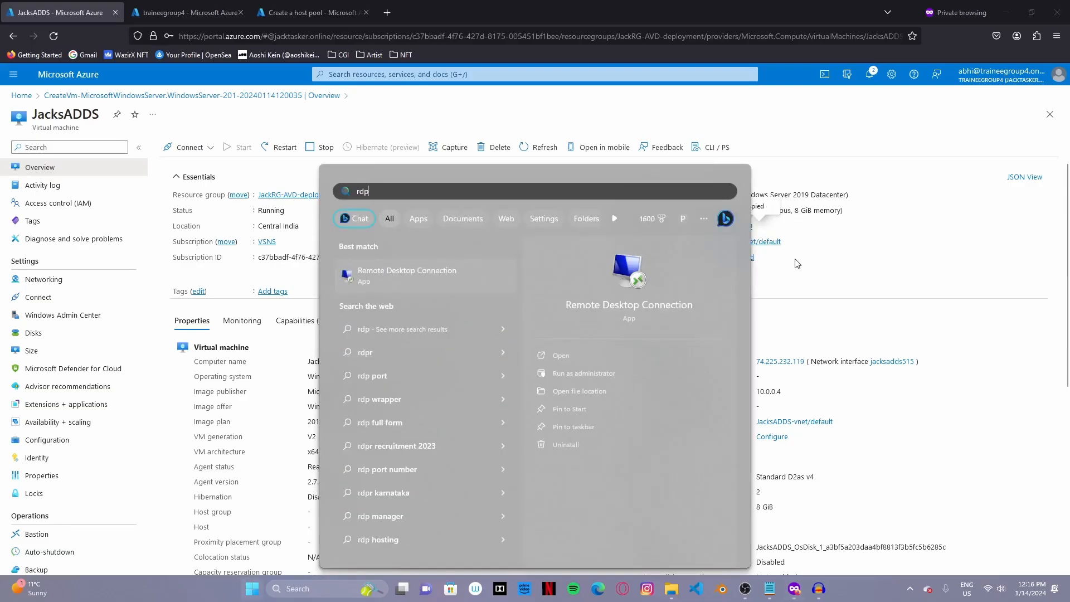
key("Return")
key("ctrl+v")
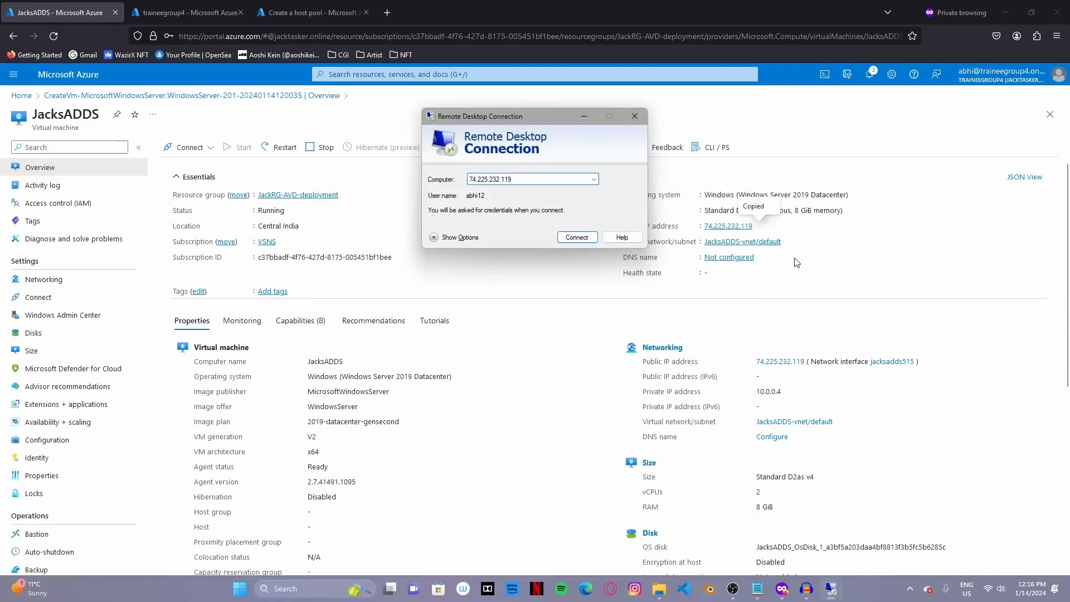
key("Return")
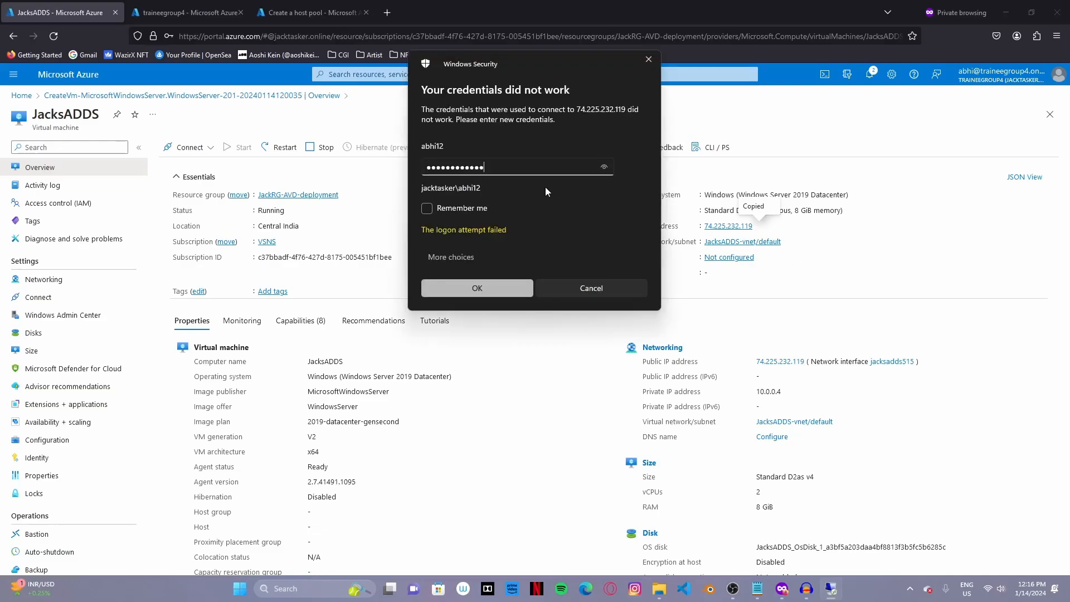
key("Return")
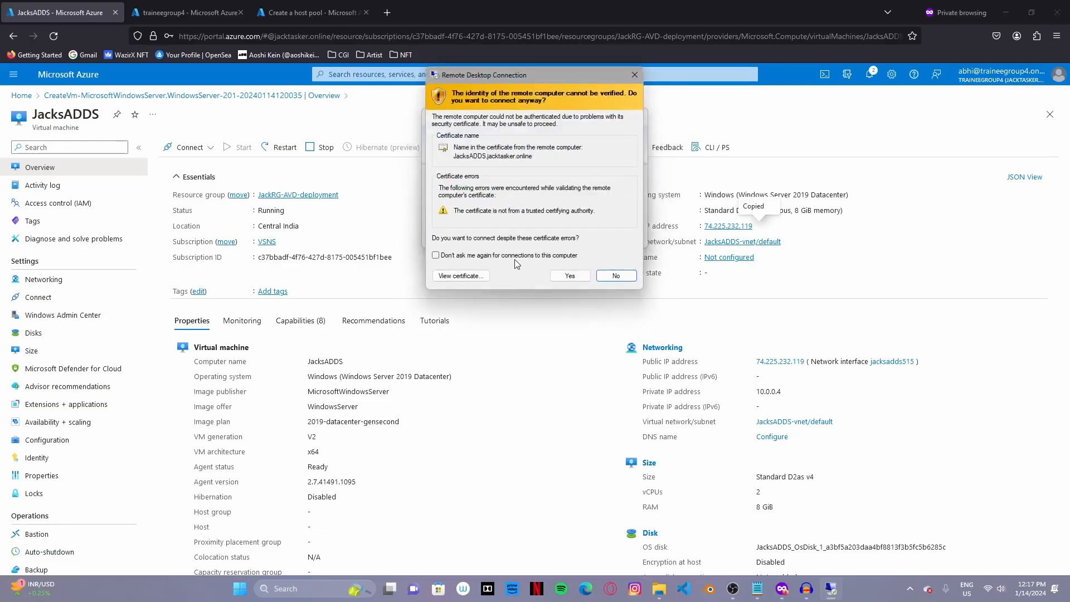
left_click(576, 274)
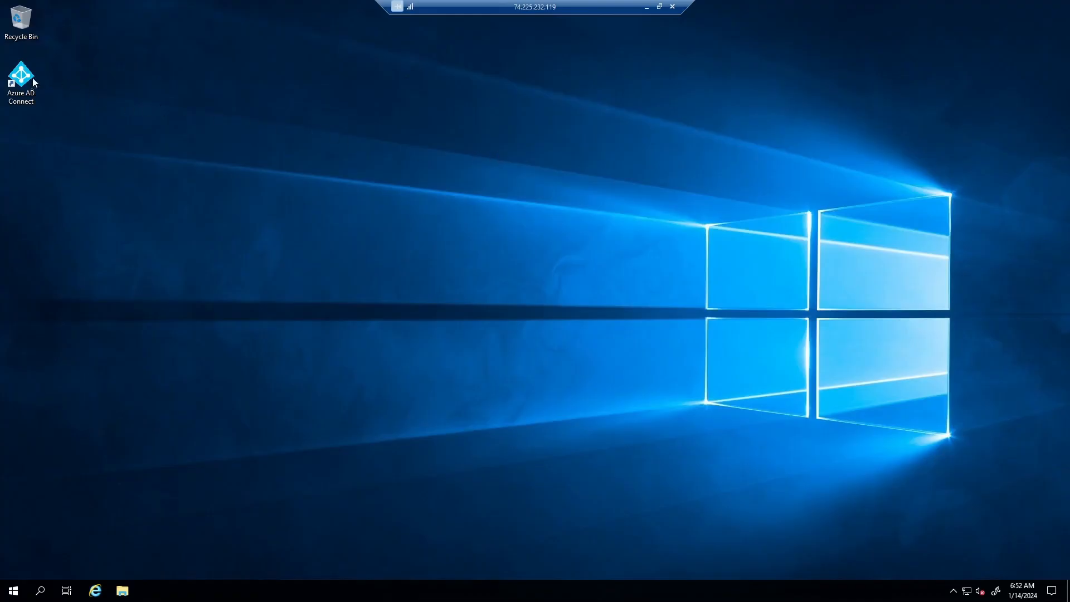
- Launch Azure AD Connect, accept the license terms, and choose express settings
left_click(30, 88)
left_click(80, 101)
left_click(29, 85)
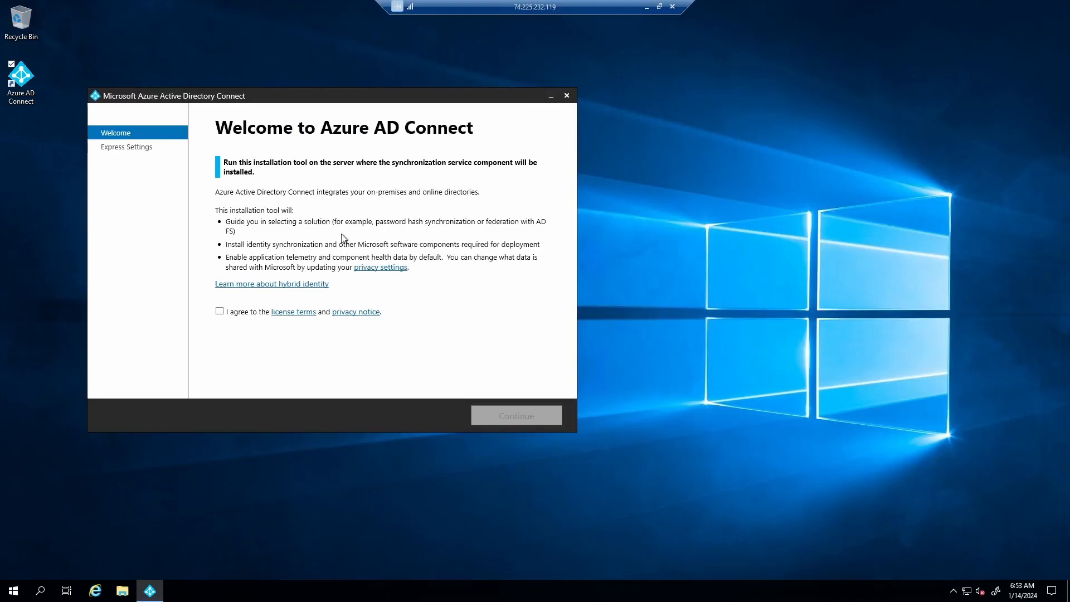
left_click(220, 311)
left_click(525, 416)
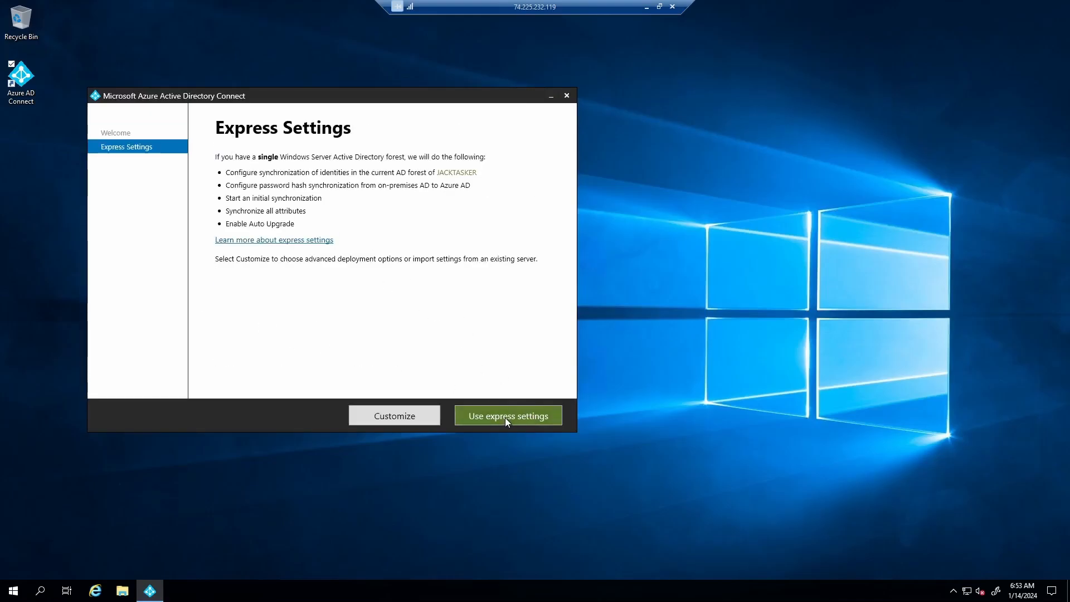
left_click(506, 417)
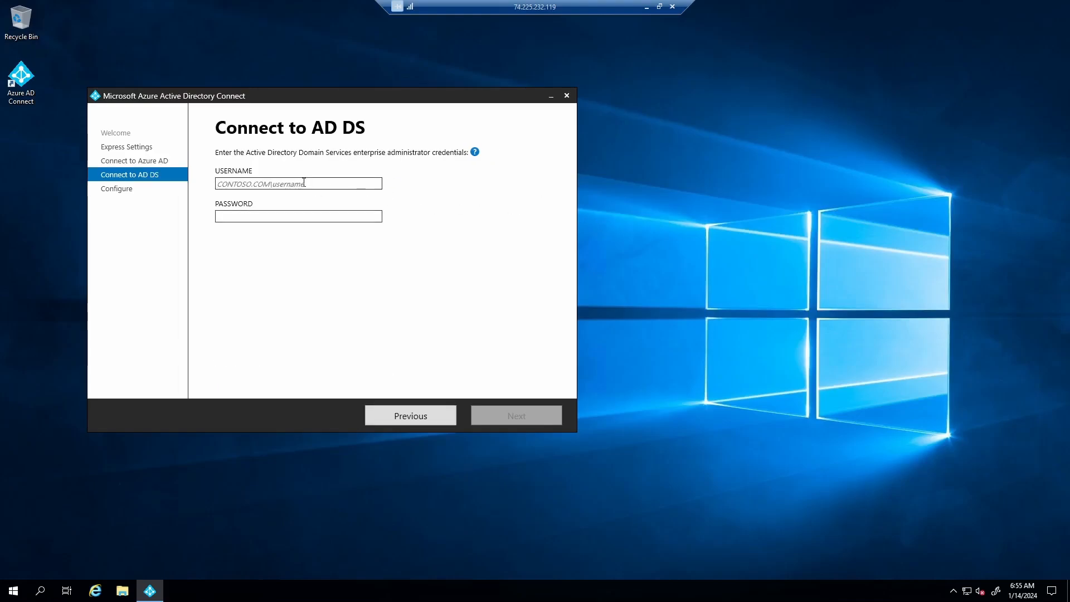
- Enter the jacktasker domain admin credentials and install synchronization, then return to the local browser
type("jackta")
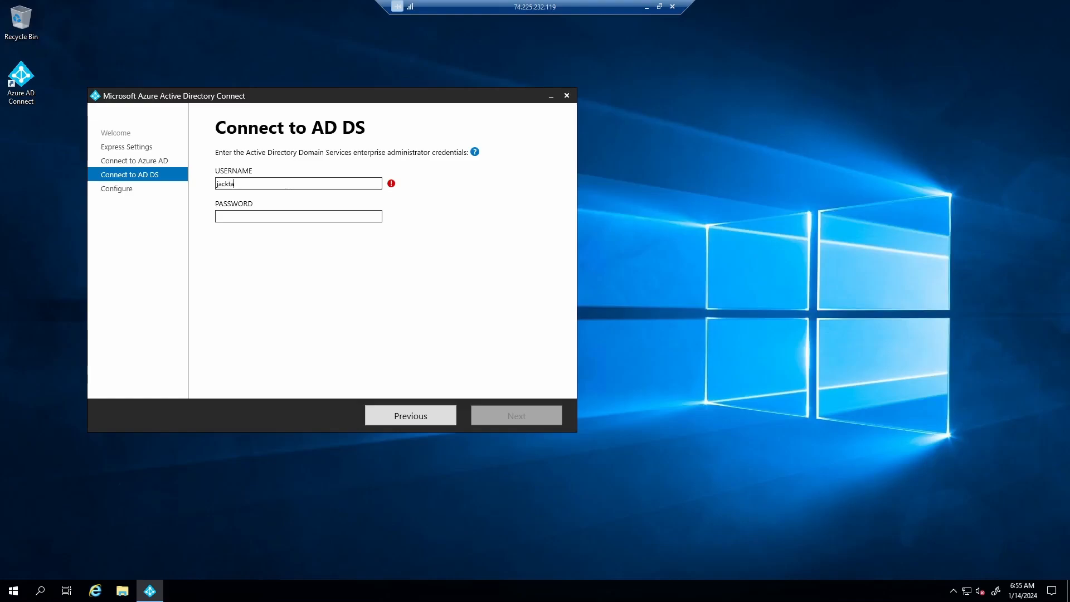
type("sker\\abhi12")
key("Tab")
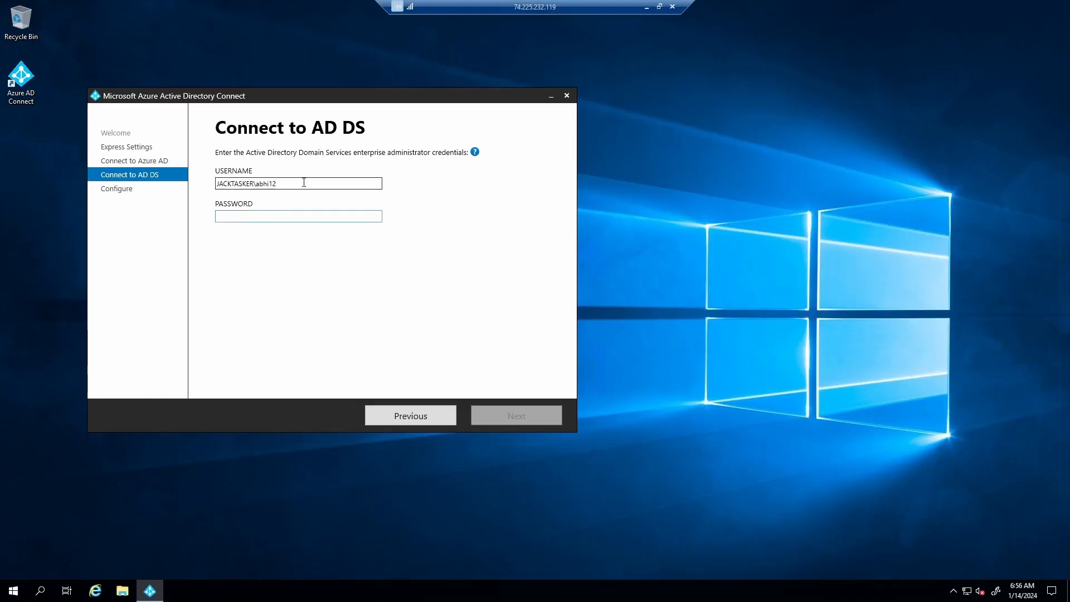
type("••••••••••••")
key("Return")
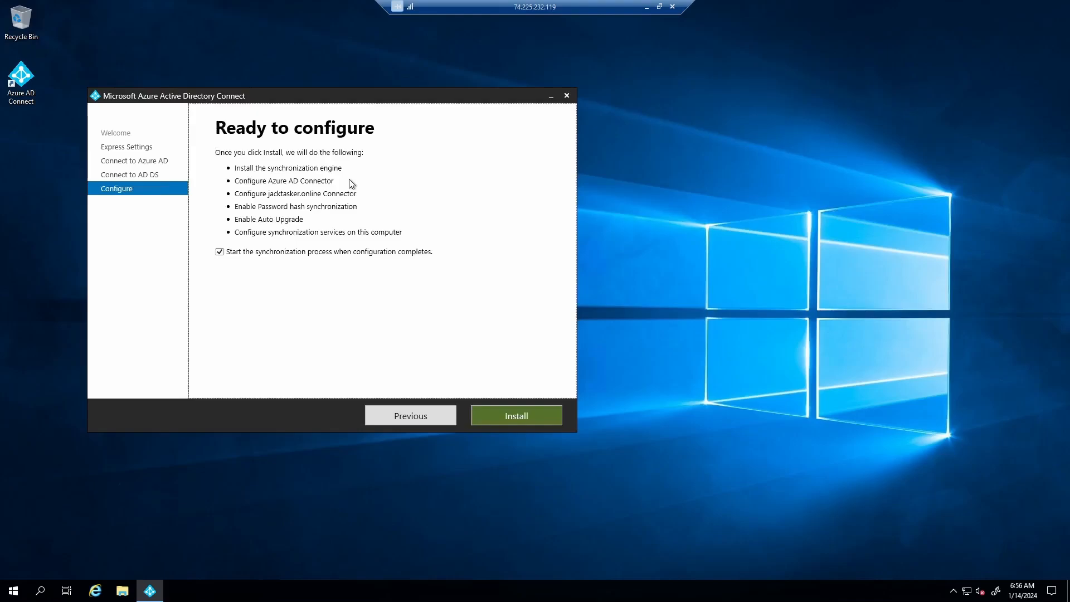
left_click(518, 416)
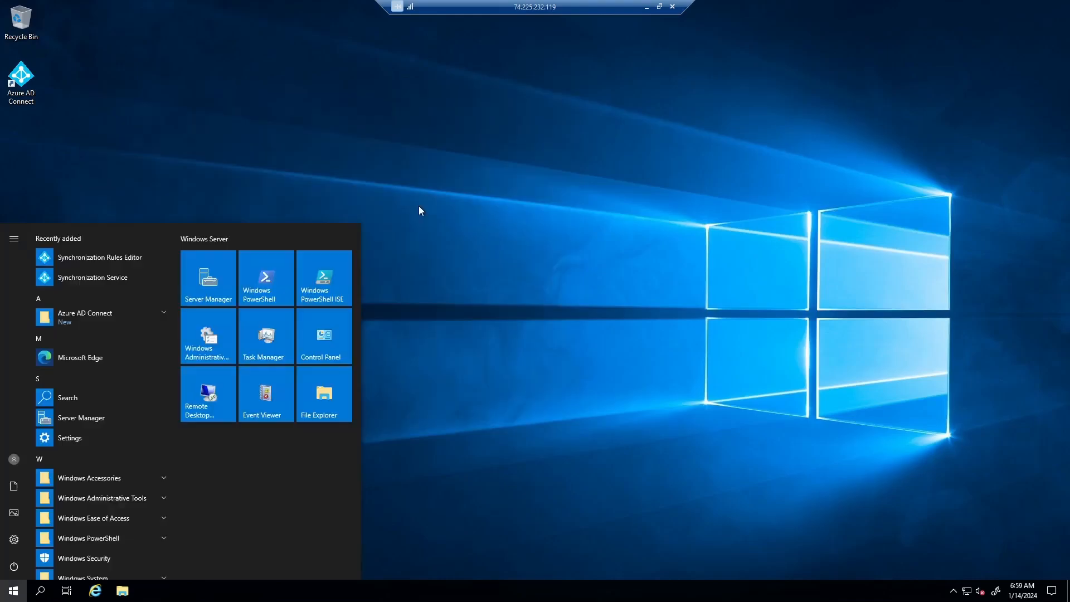
left_click(618, 106)
left_click(646, 7)
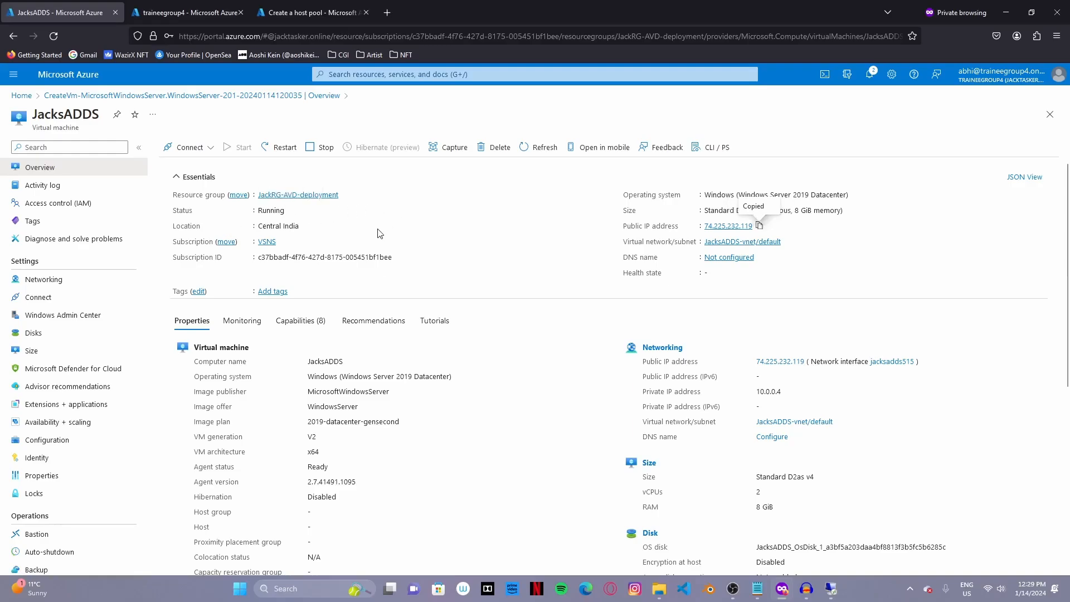
- Copy the VM's private IP 10.0.0.4 and open the JacksADDS-vnet virtual network
left_click_drag(785, 392, 760, 393)
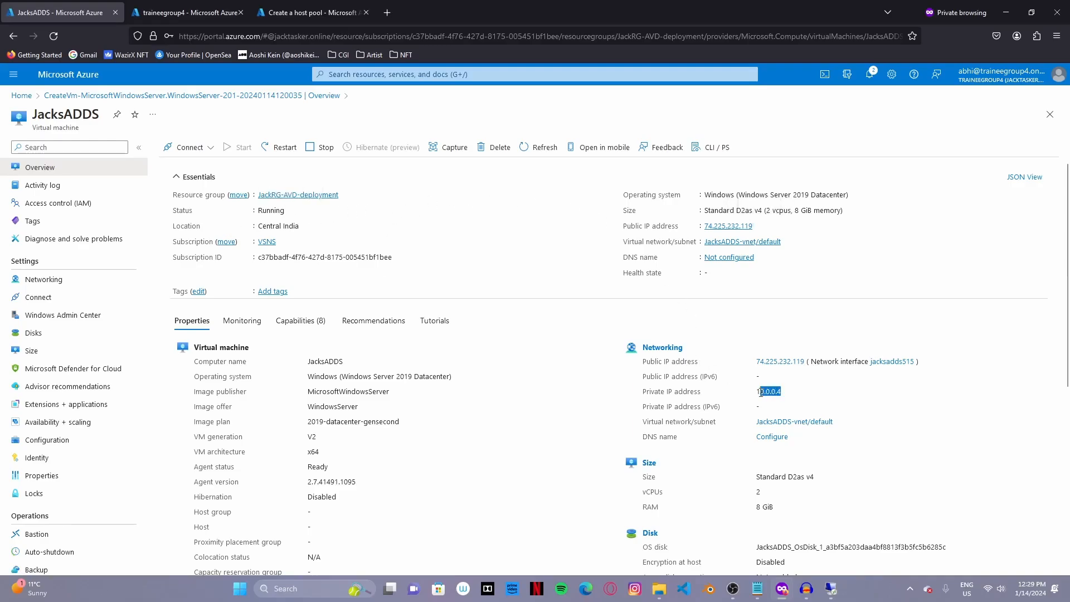
scroll(106, 446, "down", 3)
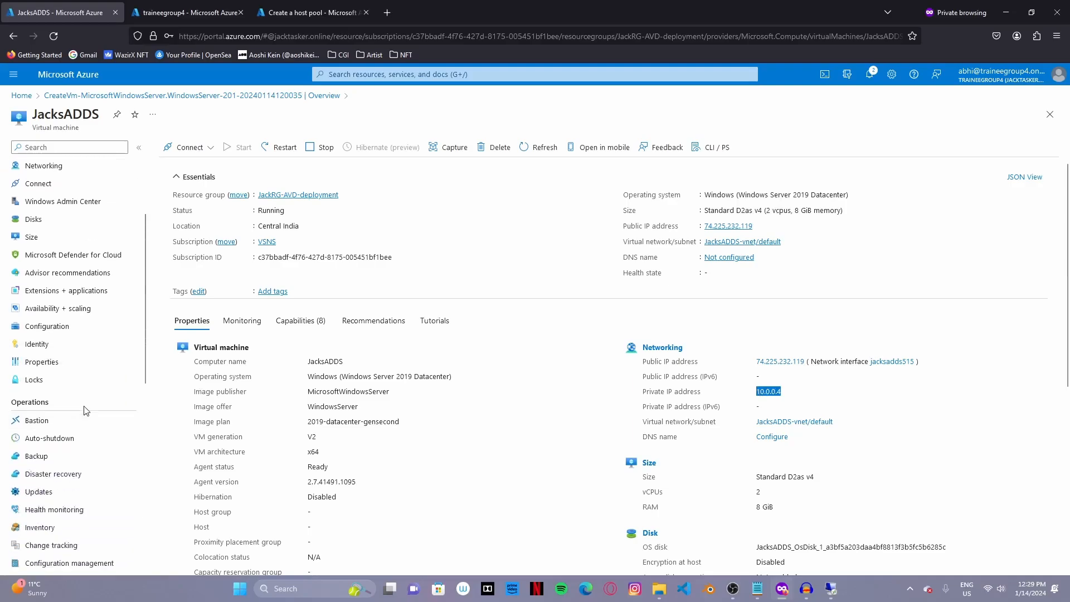
left_click(750, 243)
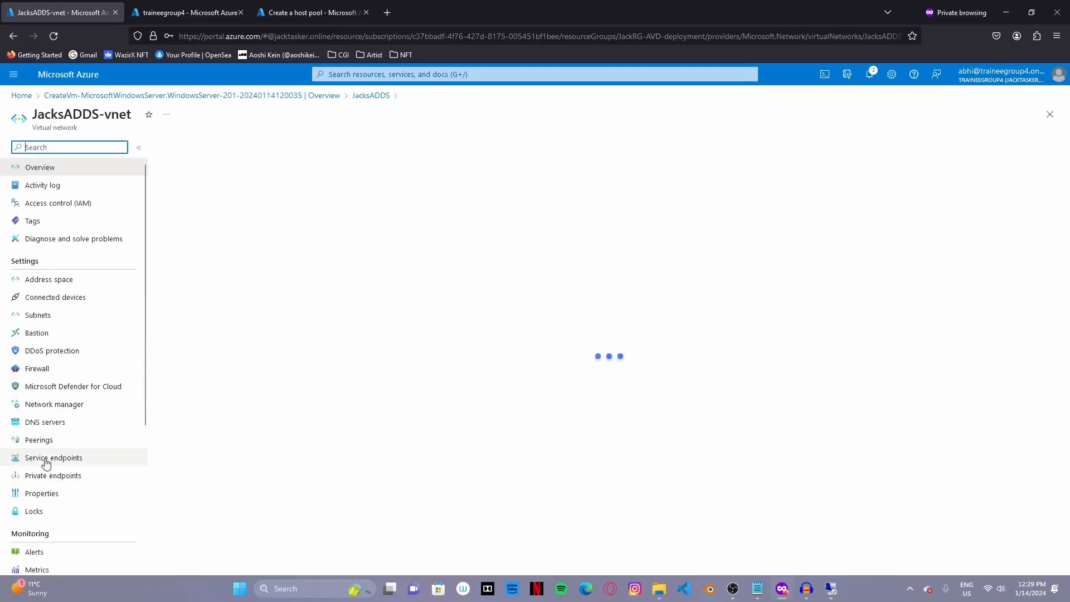
- Switch the JacksADDS-vnet DNS servers to Custom with 10.0.0.4 as the first server
left_click(64, 430)
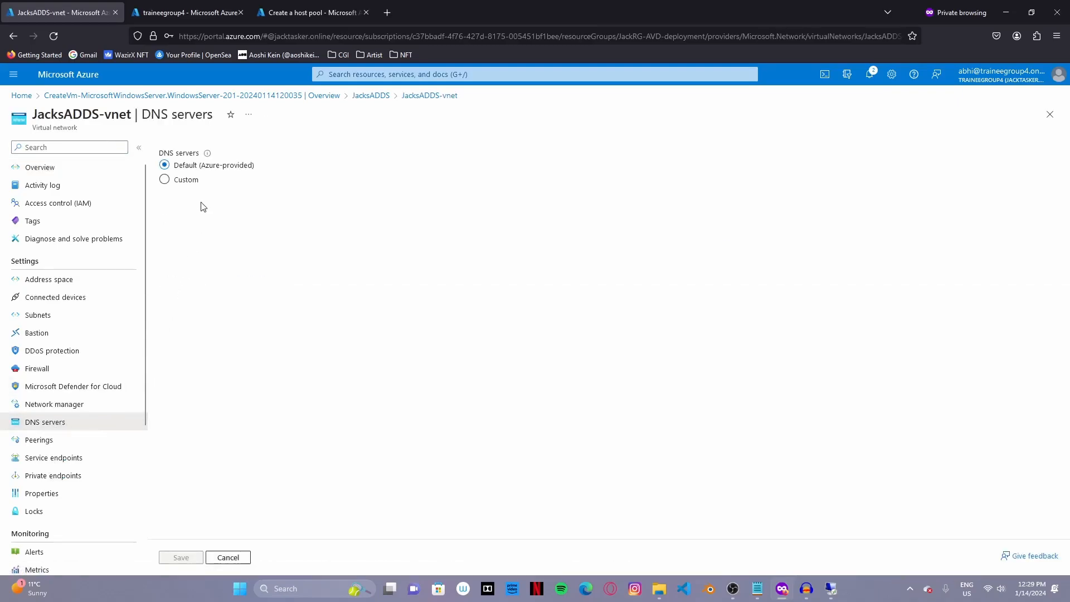
left_click(189, 180)
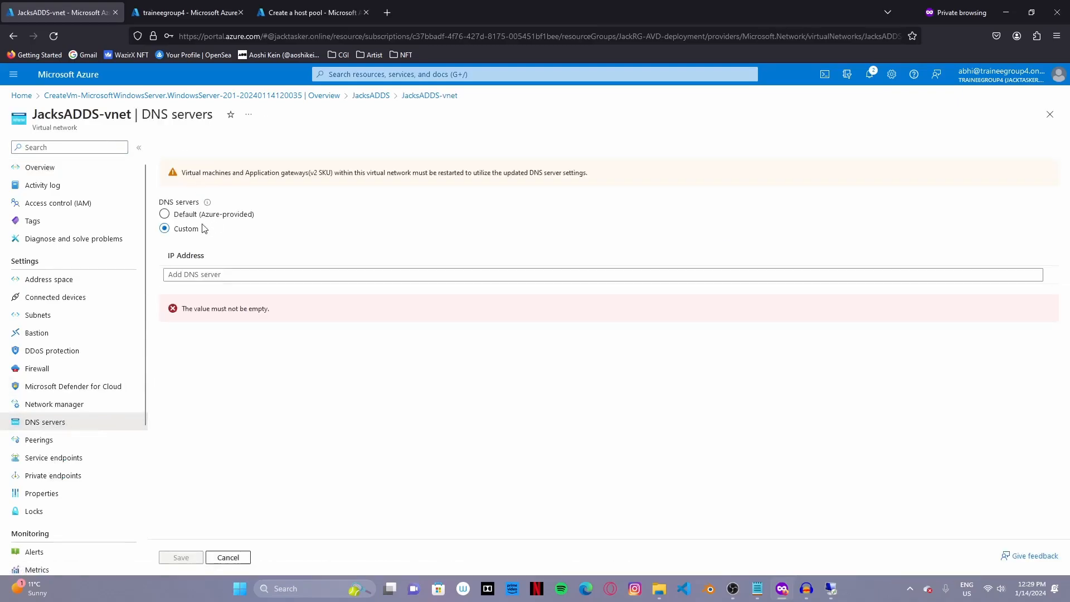
left_click(198, 276)
type("10.0.0.4")
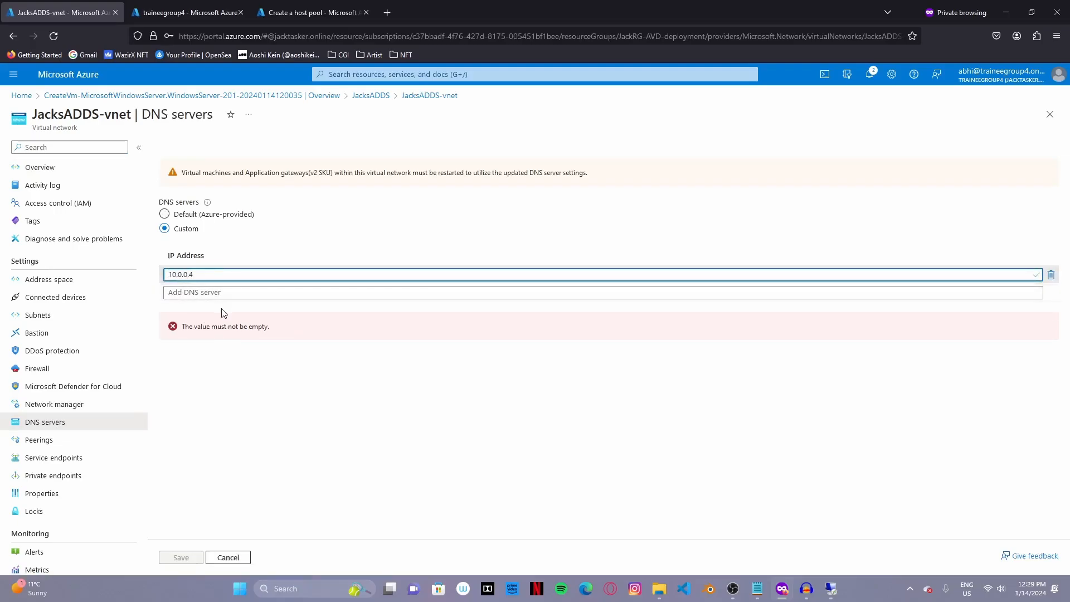
left_click(201, 292)
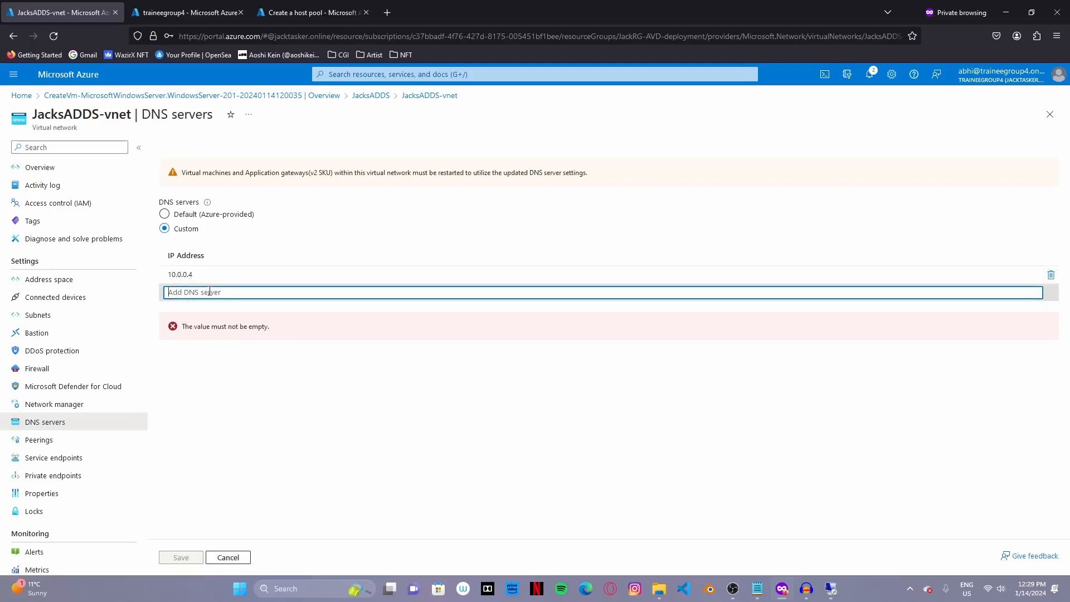
left_click(387, 12)
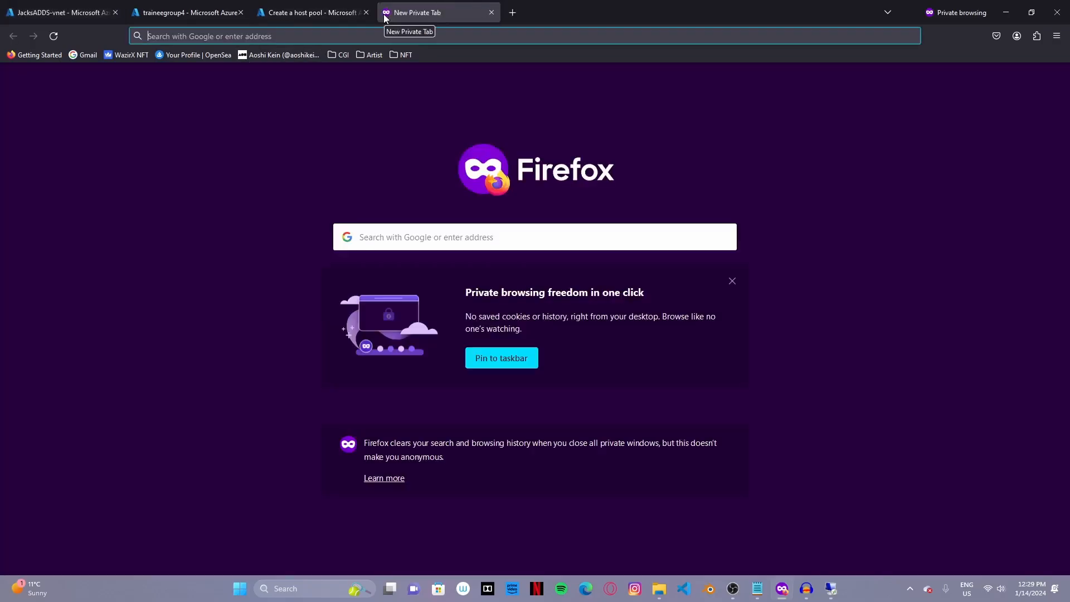
- Search 'azure dns ip', copy 168.63.129.16, and return to the vnet DNS servers page
type("azure")
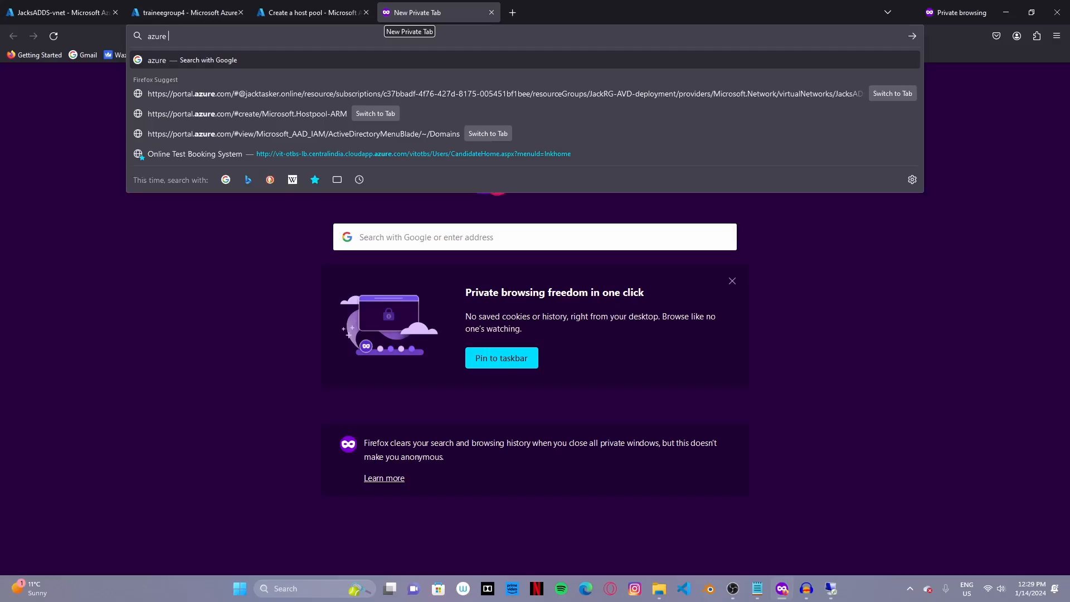
type(" dns ip")
key("Return")
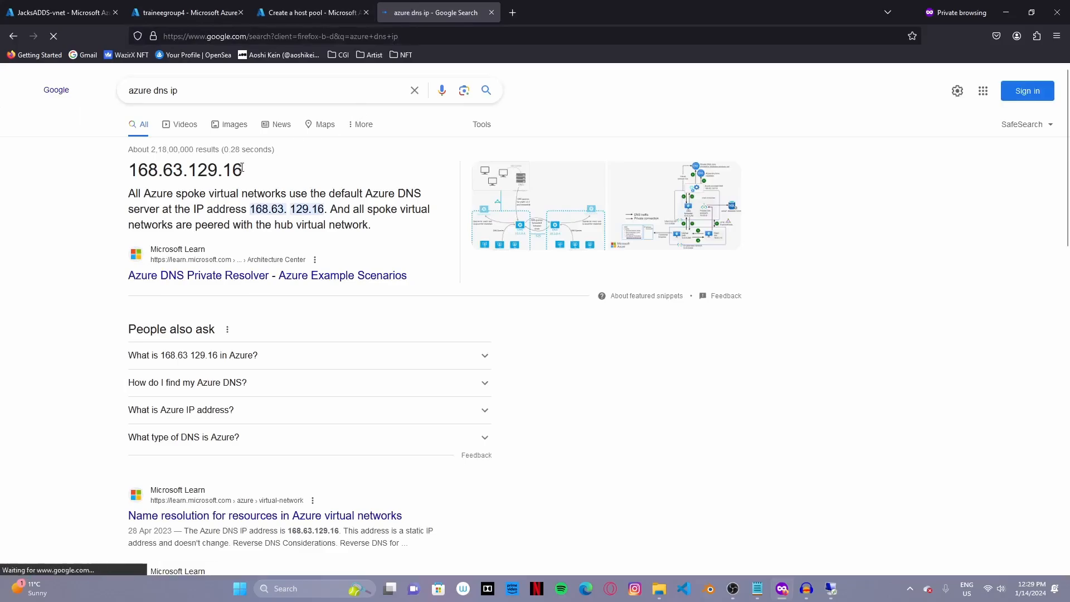
left_click_drag(243, 170, 102, 175)
key("ctrl+c")
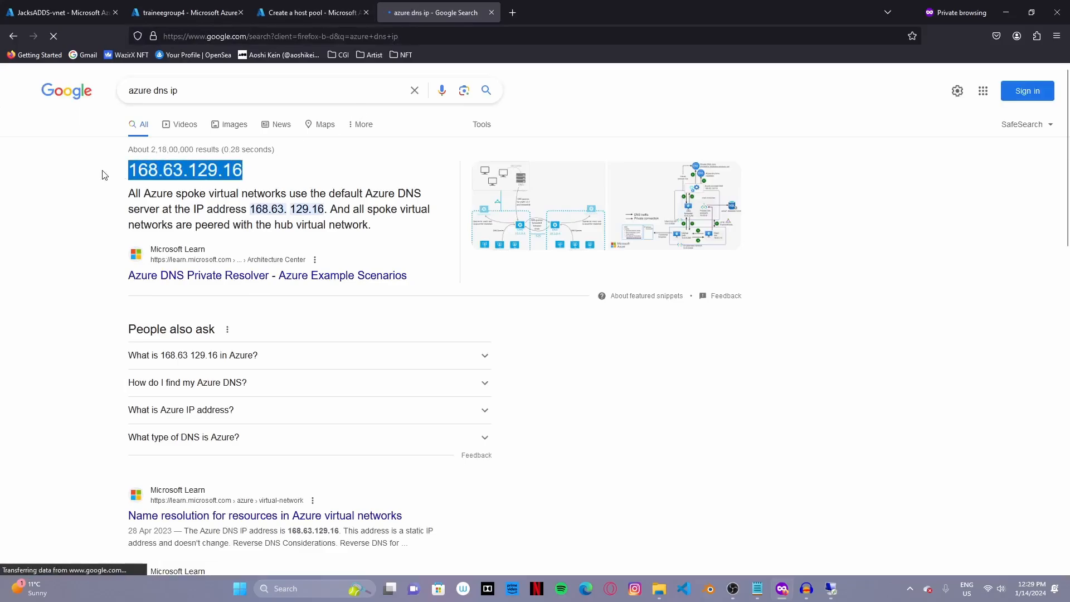
left_click(62, 13)
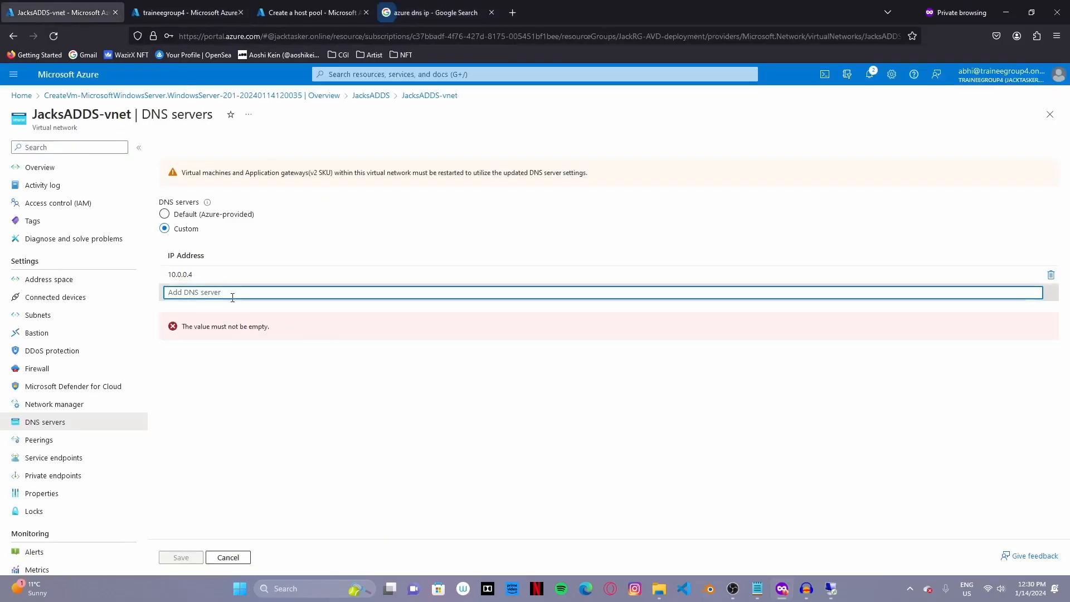
- Save 168.63.129.16 as the second vnet DNS server, refresh Custom domain names, then resume the remote session
key("ctrl+v")
left_click(186, 558)
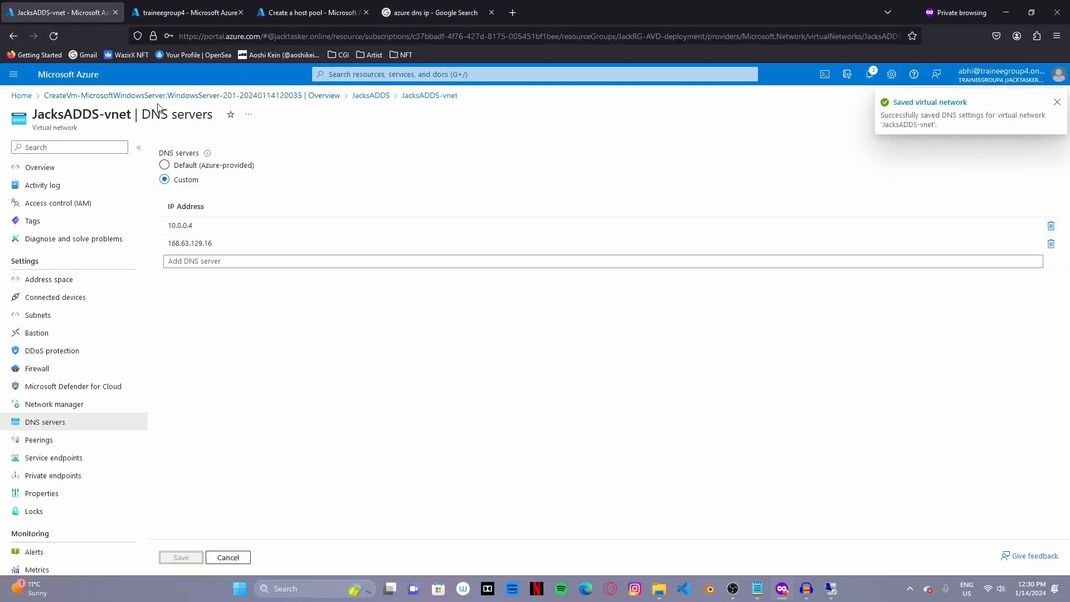
left_click(190, 13)
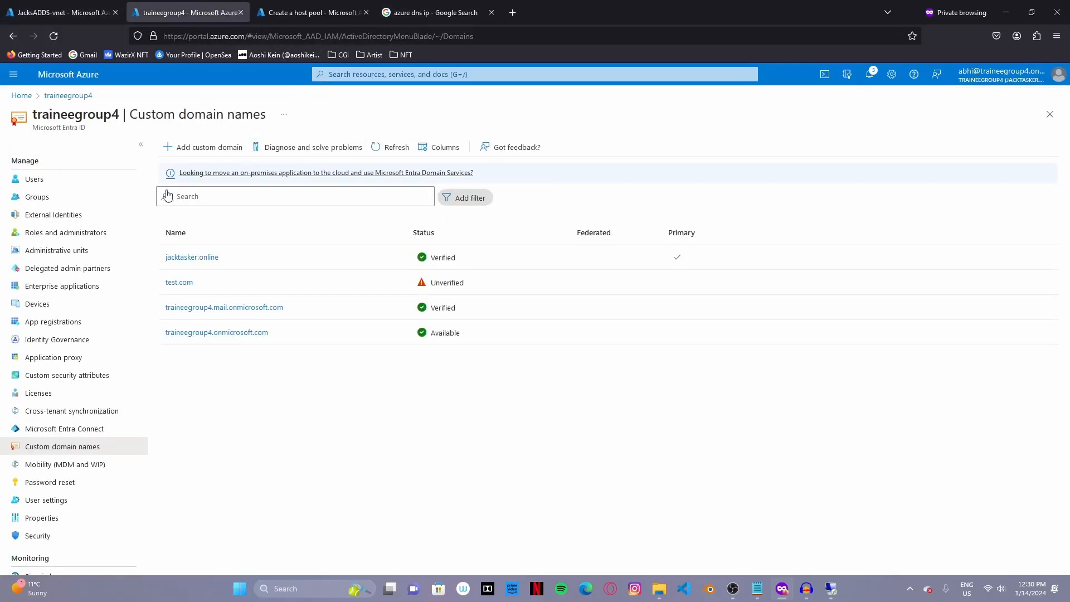
left_click(404, 148)
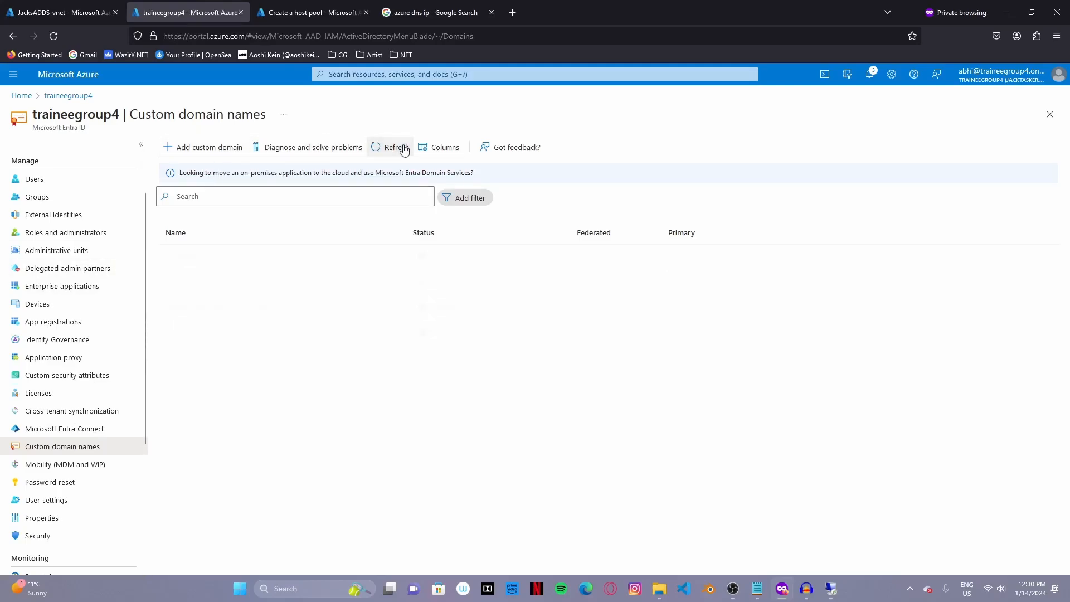
left_click(403, 148)
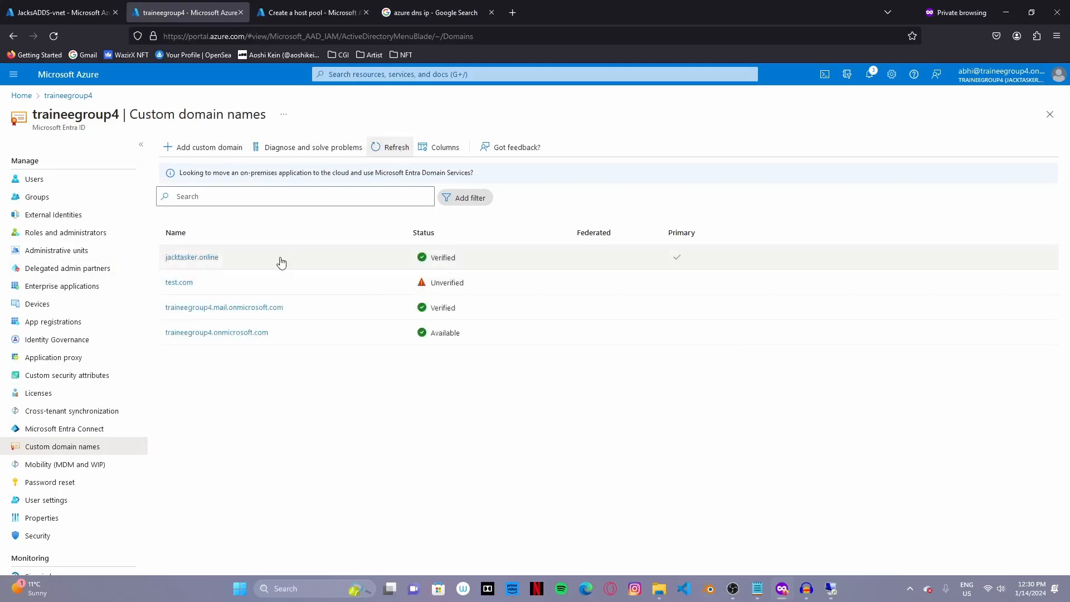
left_click(83, 12)
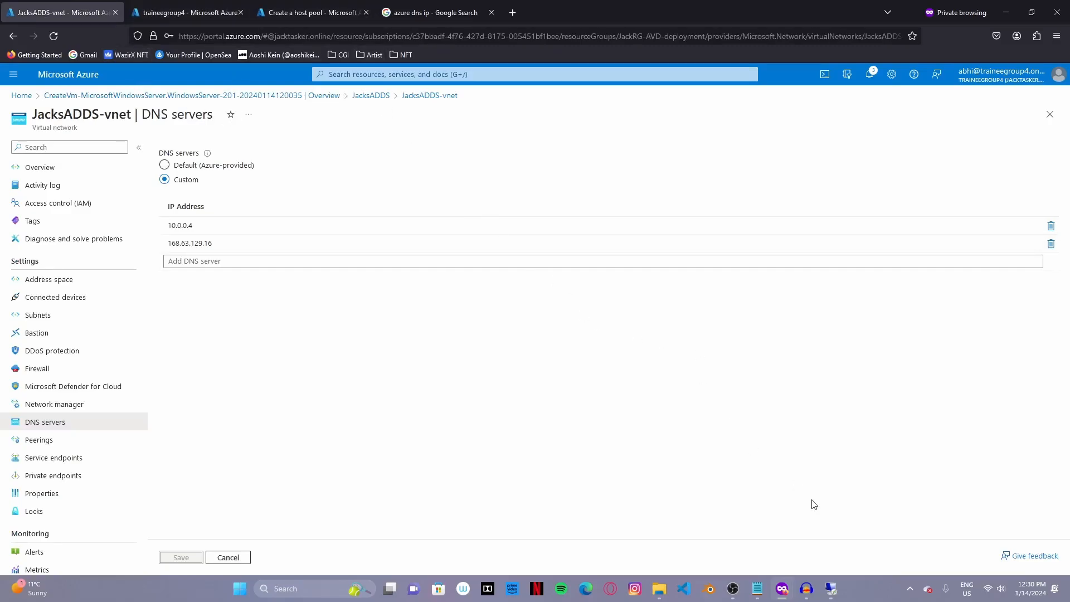
left_click(827, 589)
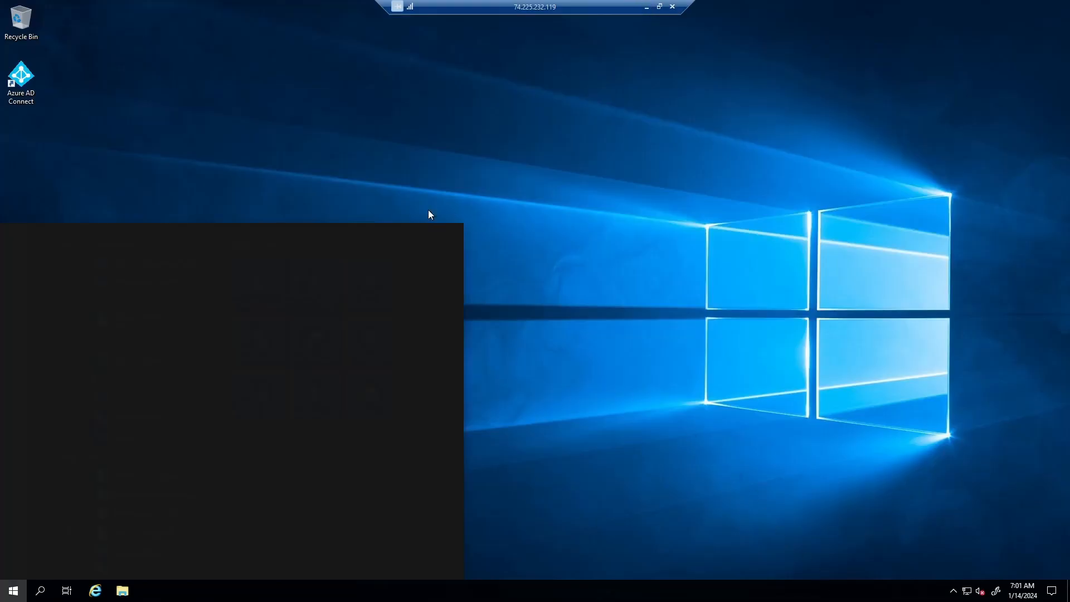
- Open Active Directory Users and Computers and the jacktasker.online Users container
type("users")
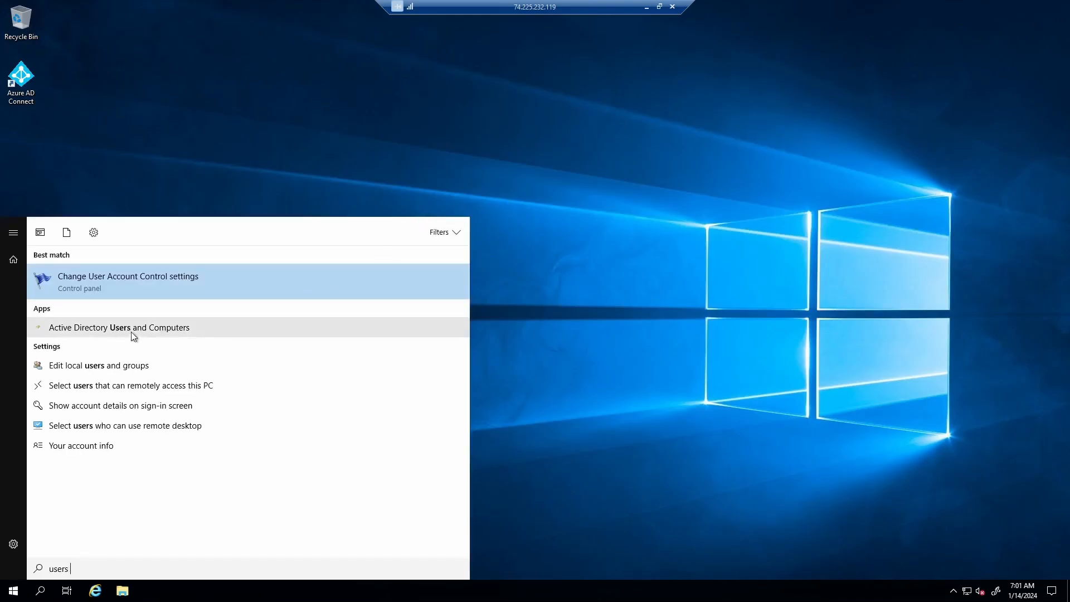
left_click(146, 329)
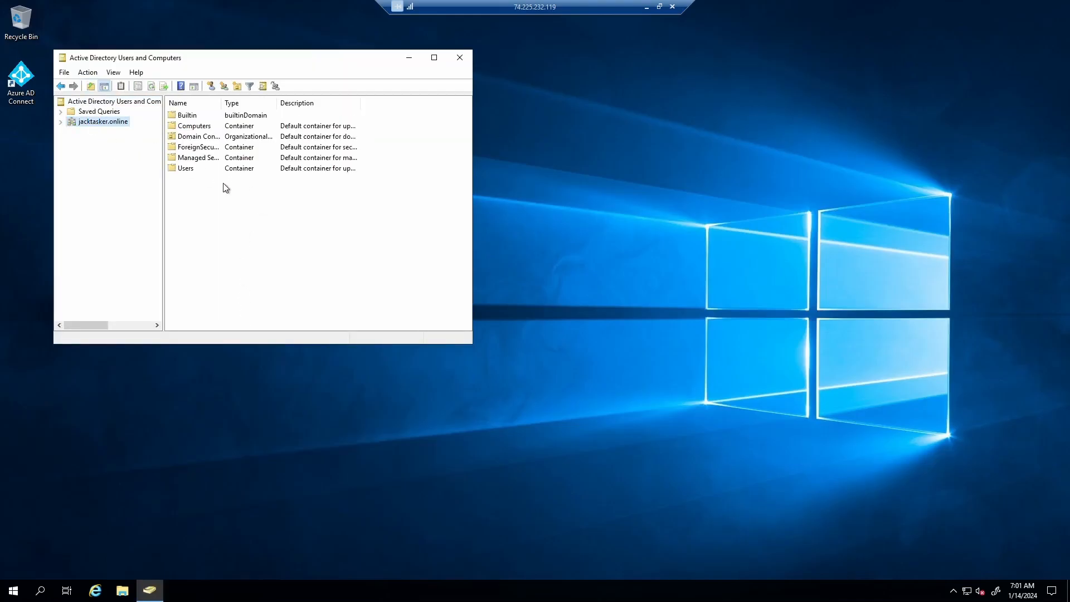
double_click(198, 170)
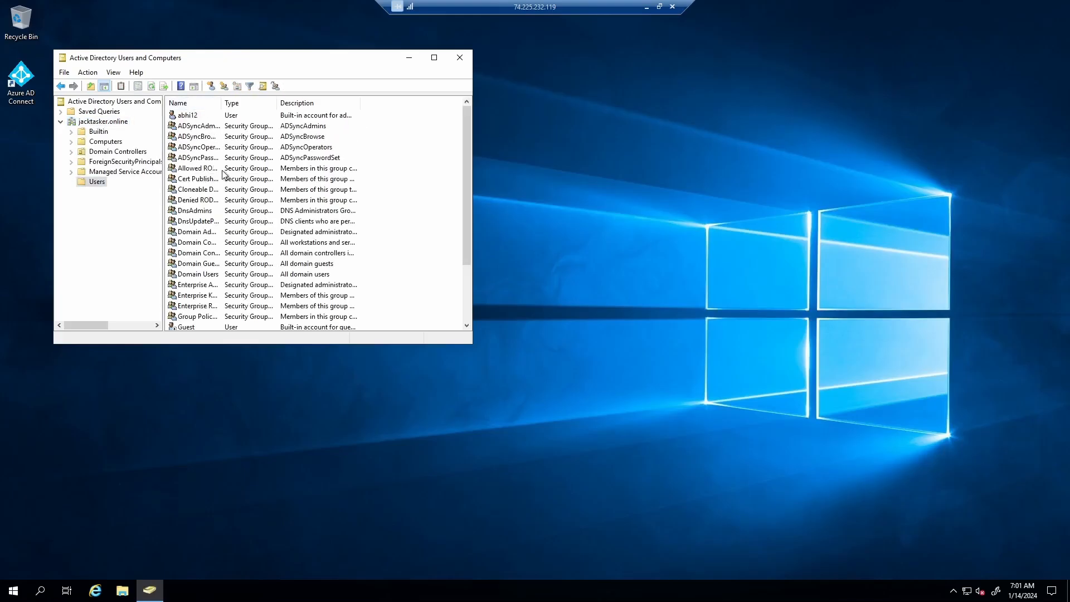
scroll(222, 170, "down", 3)
scroll(241, 178, "up", 3)
- Create the user jacktest in Users with a password that never expires
right_click(390, 159)
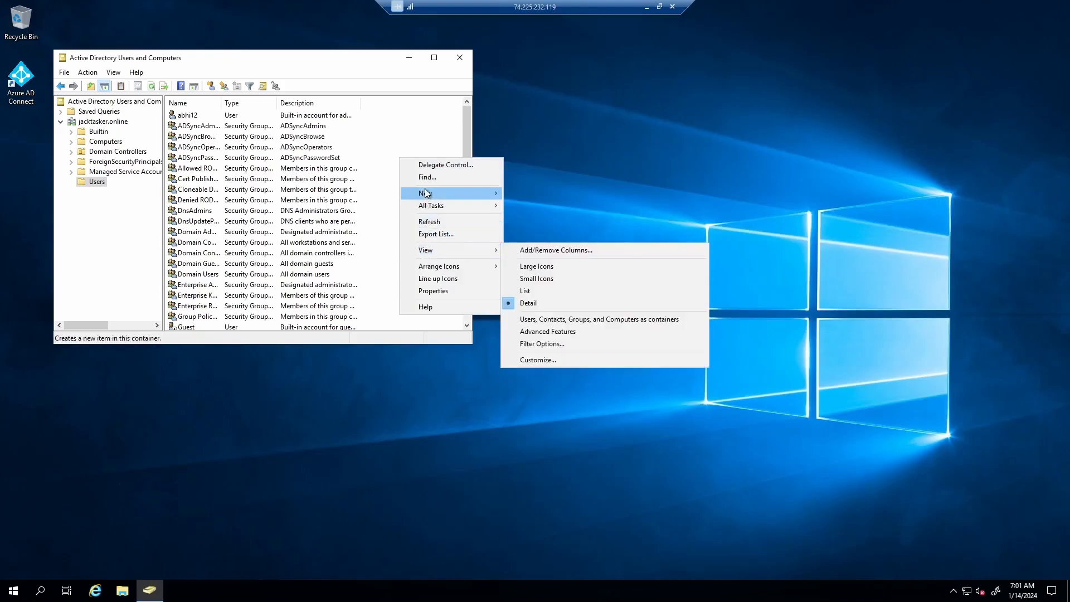
mouse_move(427, 193)
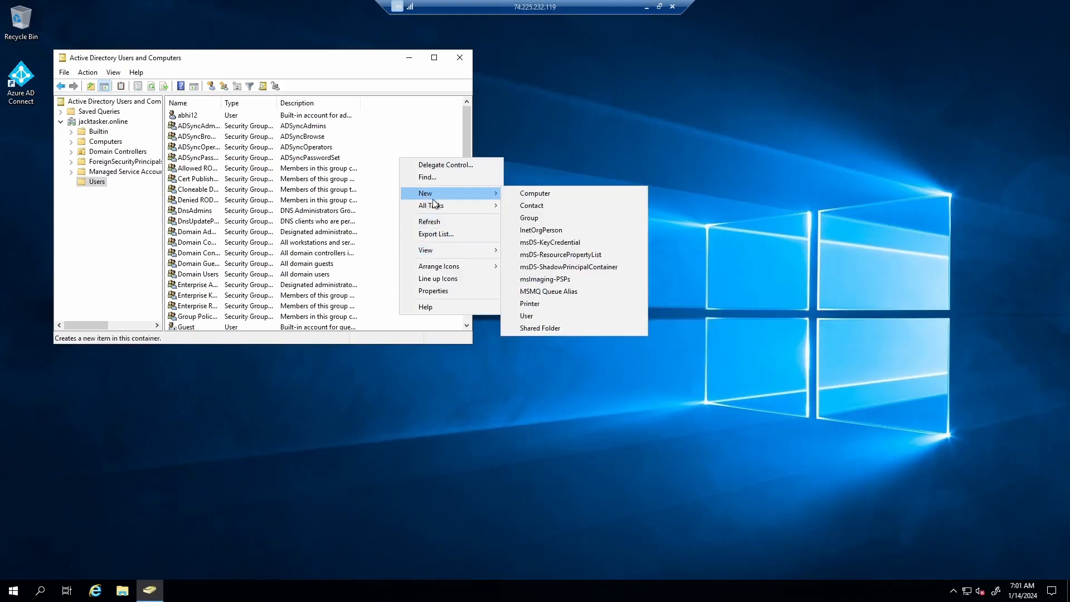
left_click(542, 315)
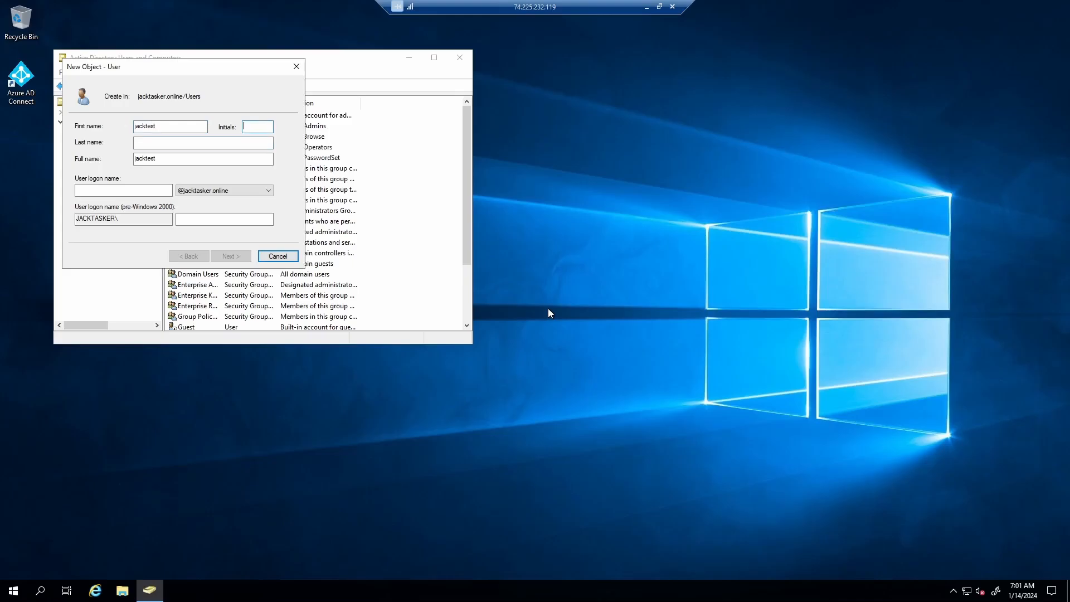
key("Tab")
key("Tab")
key("Tab")
type("jacktest")
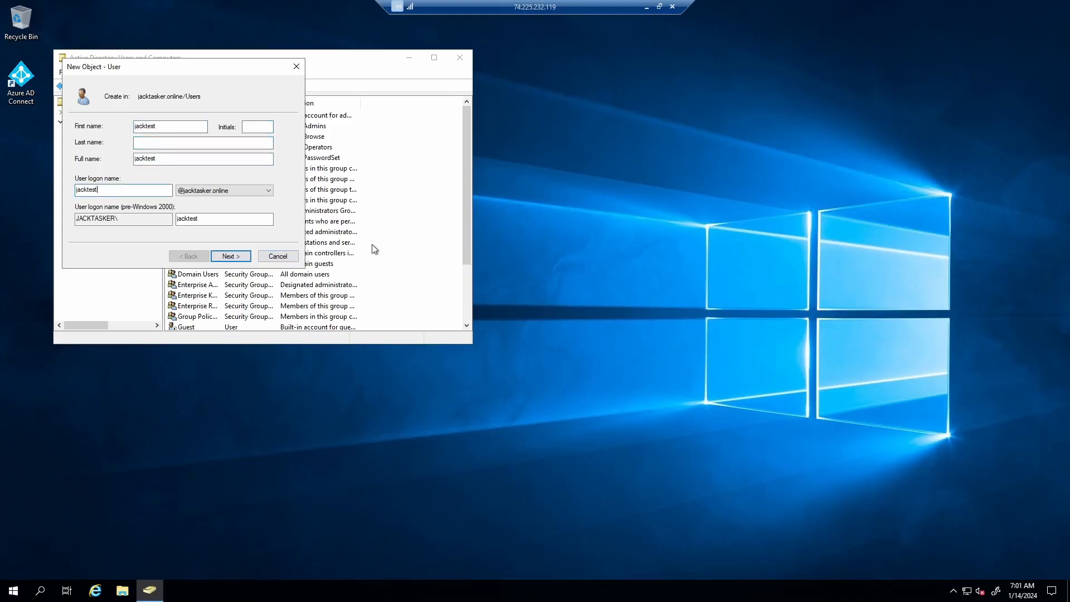
left_click(233, 258)
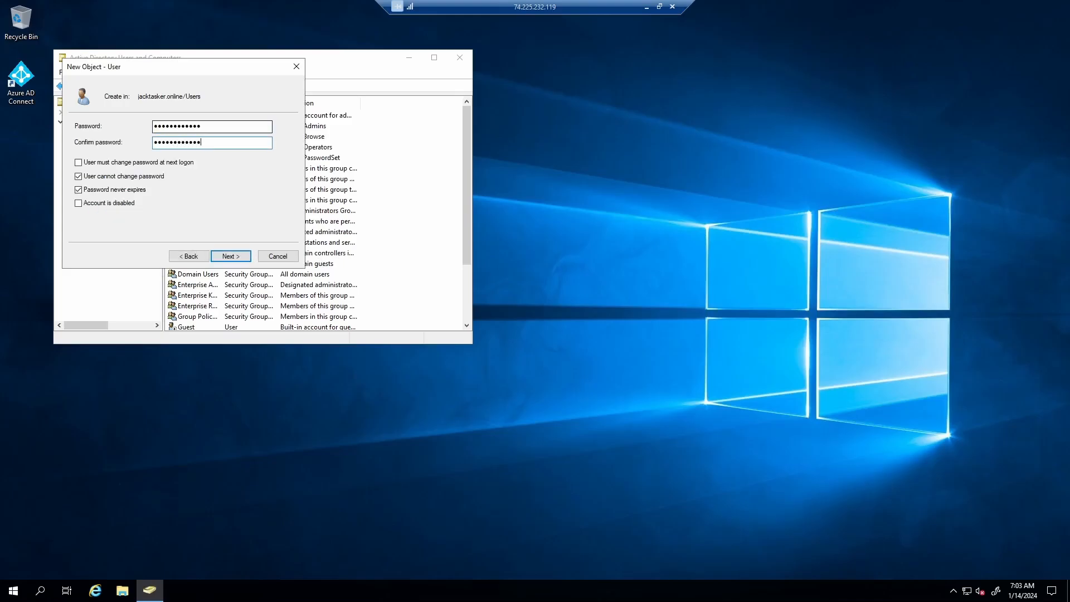
key("Return")
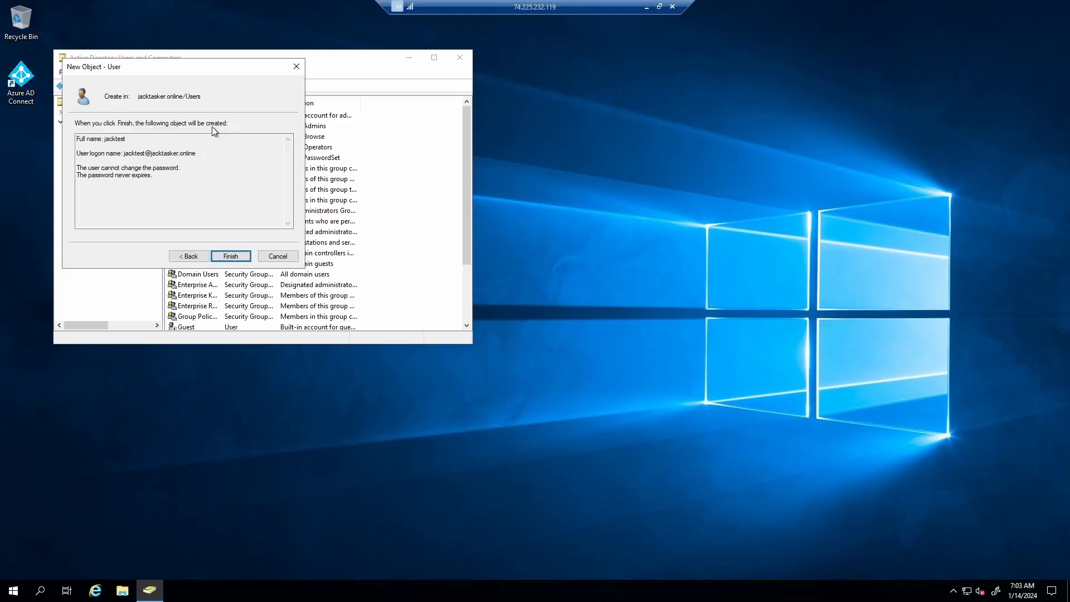
left_click(228, 257)
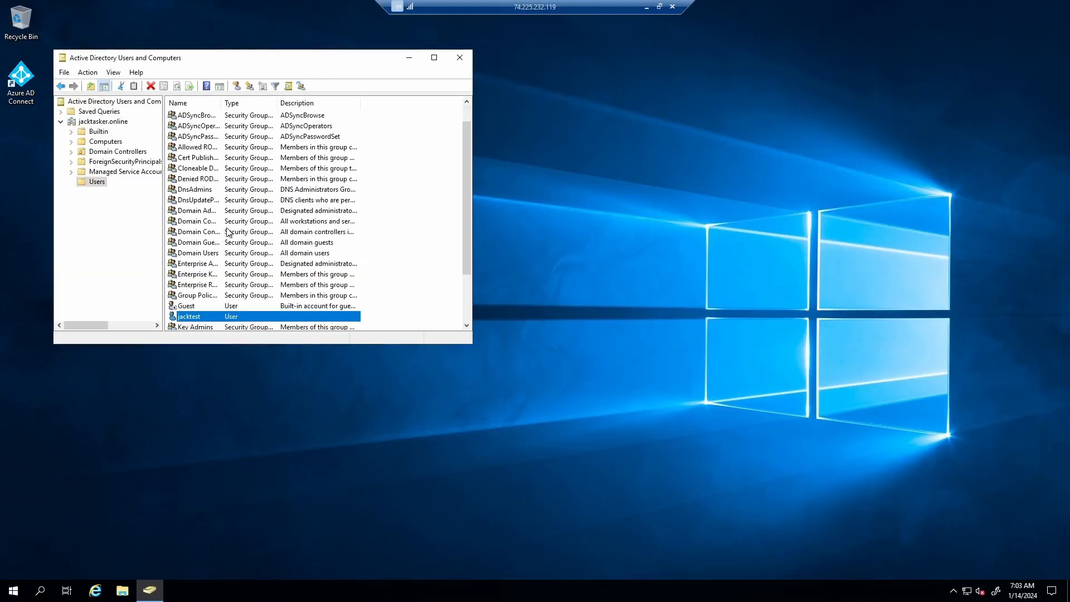
- Refresh the Users container and maximize the console window
right_click(413, 282)
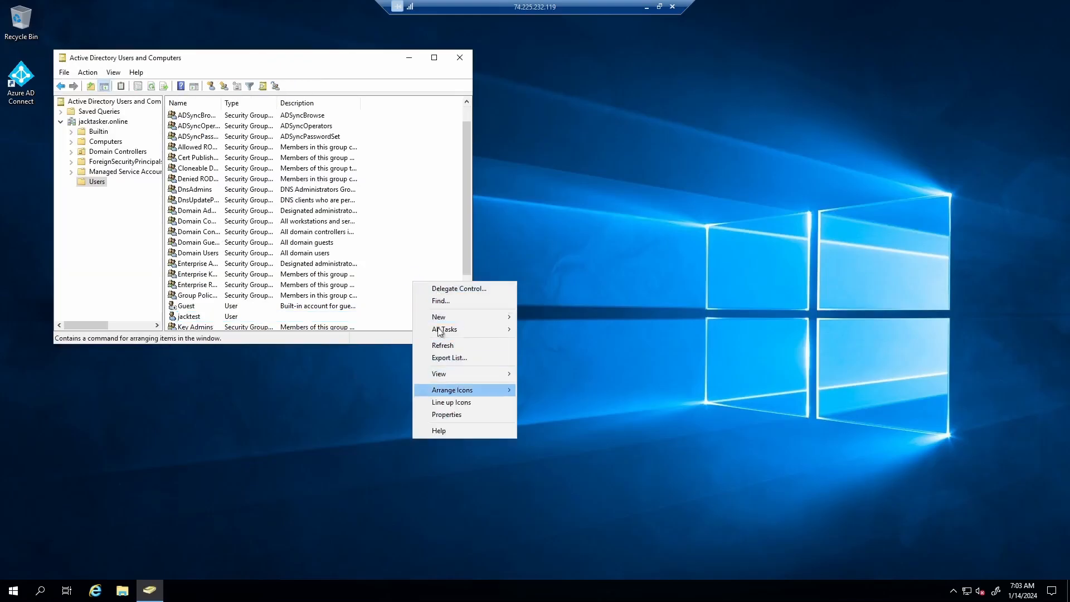
left_click(446, 346)
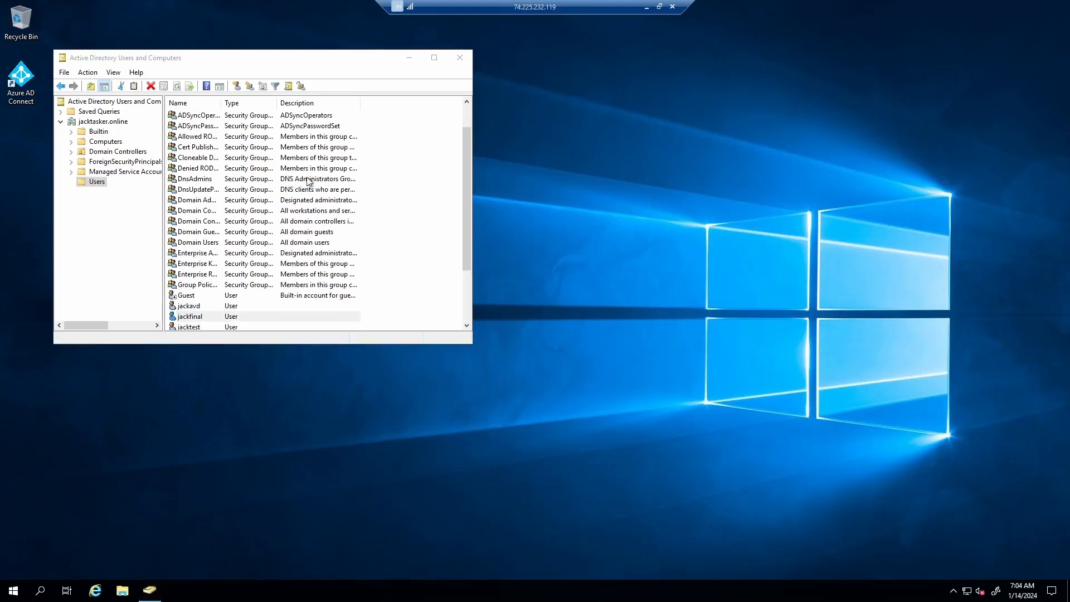
left_click(434, 57)
- Create a new global security group named JackAVDusers in Users
right_click(624, 189)
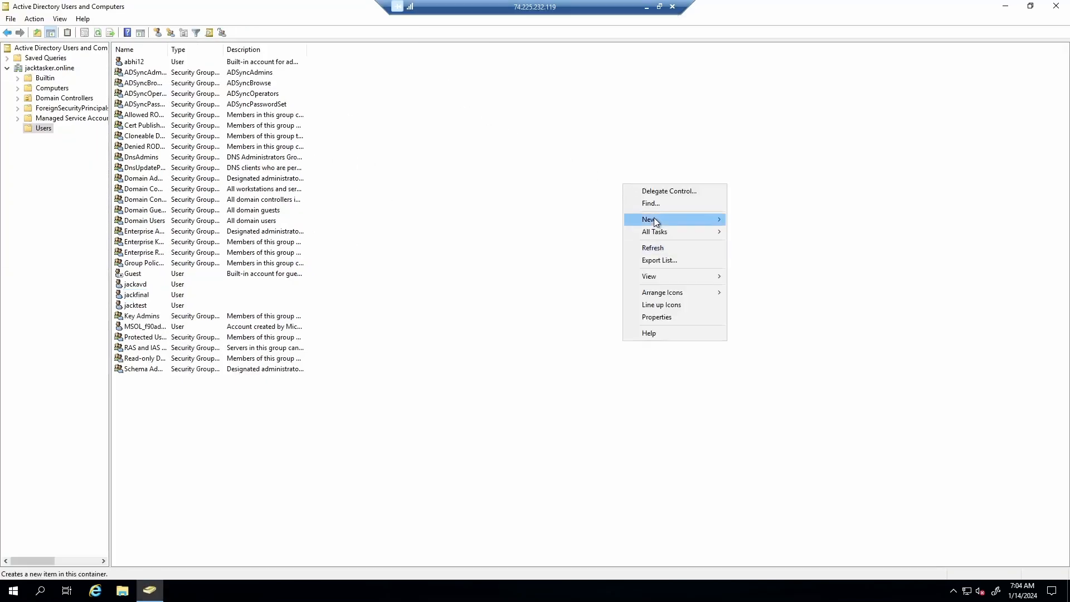
mouse_move(655, 219)
left_click(778, 241)
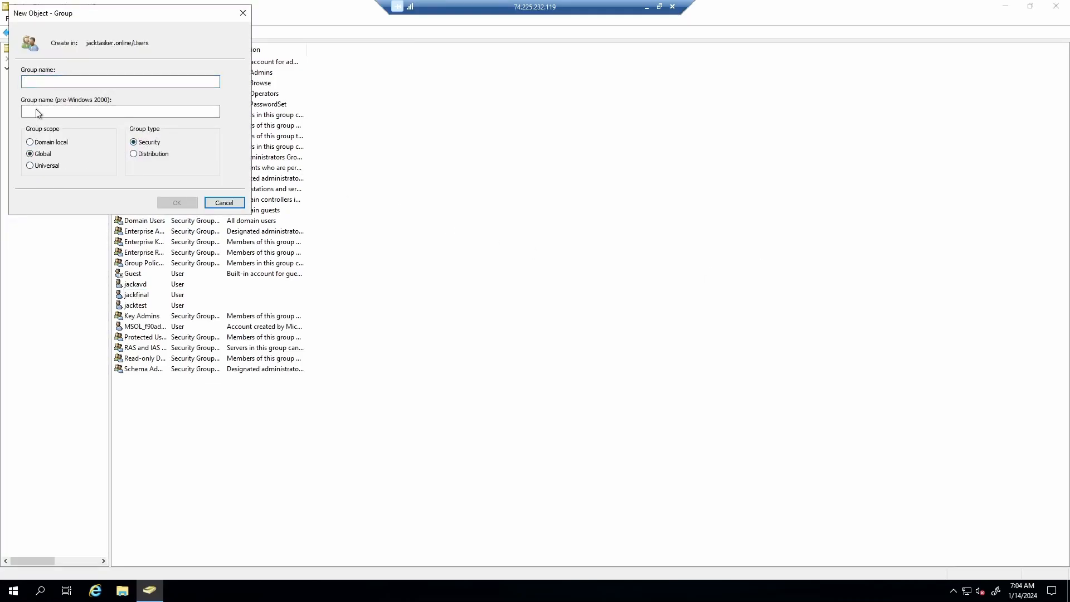
type("ackAVDusers")
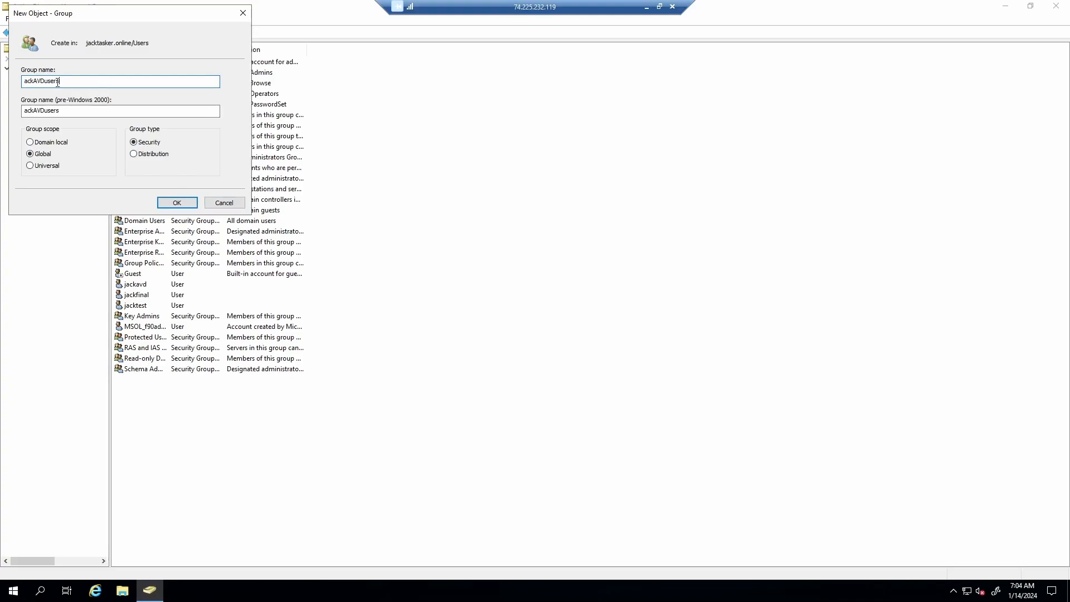
type("J")
left_click(176, 203)
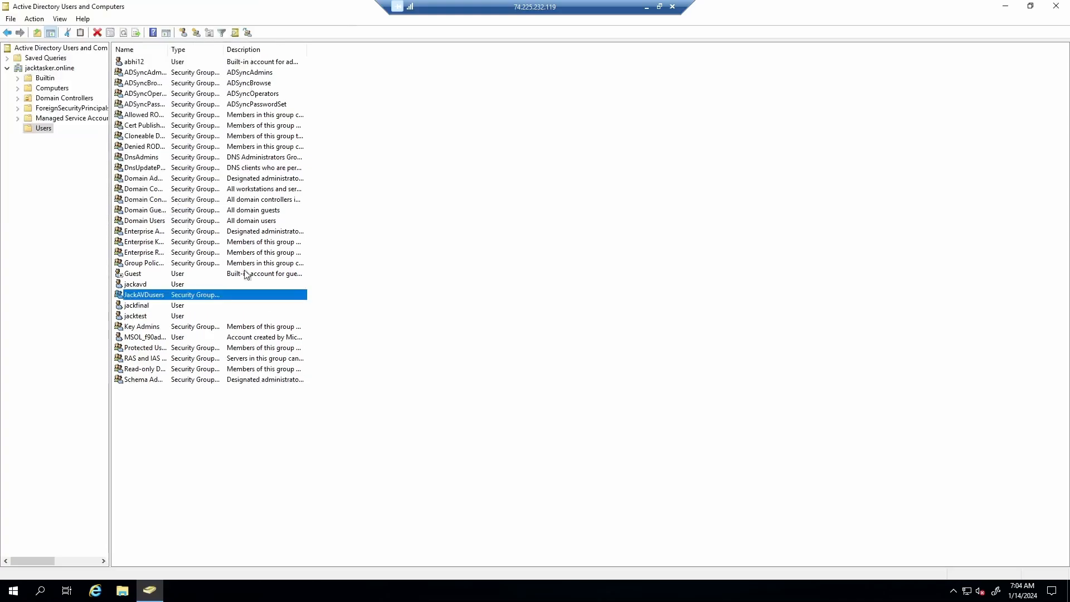
- From JackAVDusers' Members tab, search the directory for accounts starting with 'ja'
double_click(223, 296)
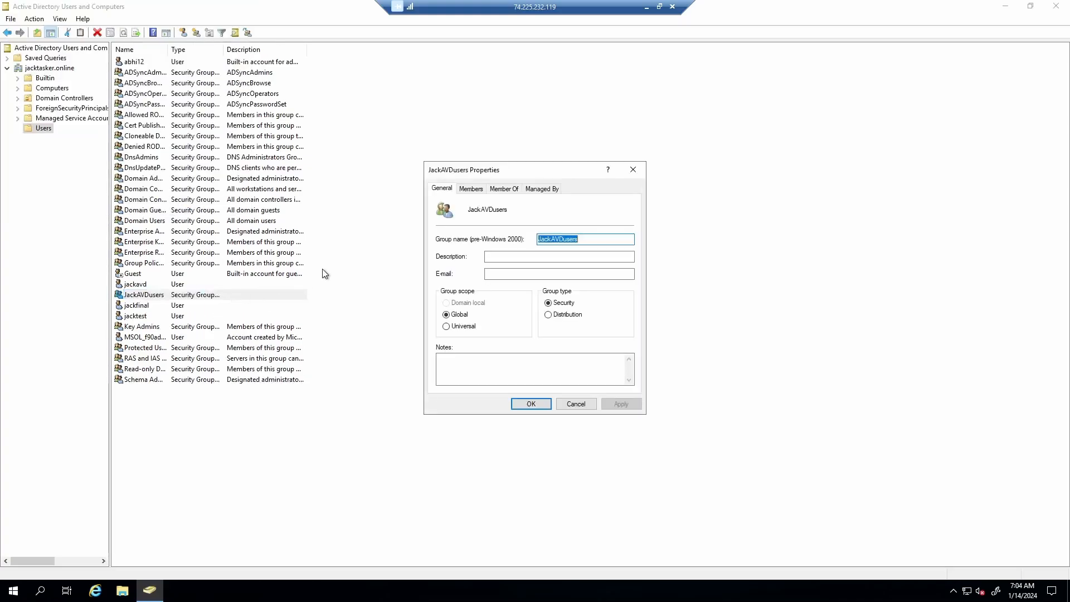
left_click(471, 189)
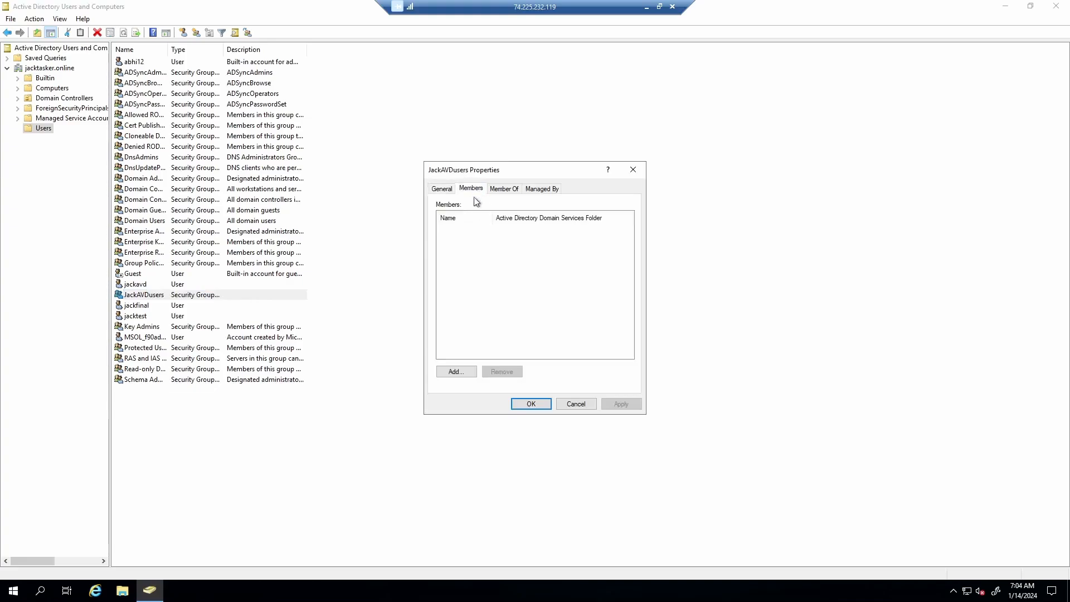
left_click(454, 371)
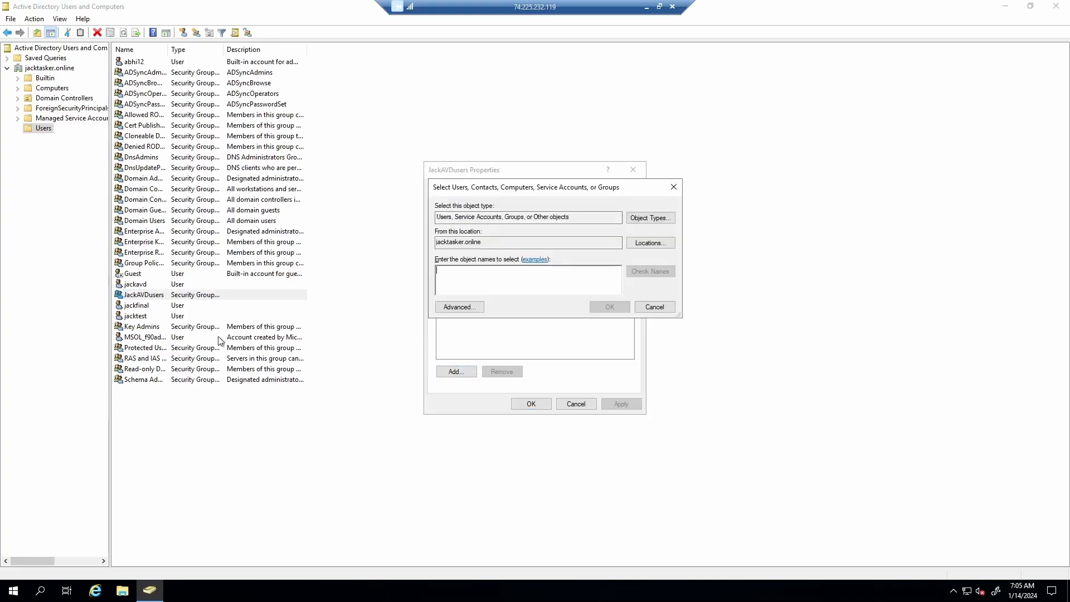
left_click(460, 307)
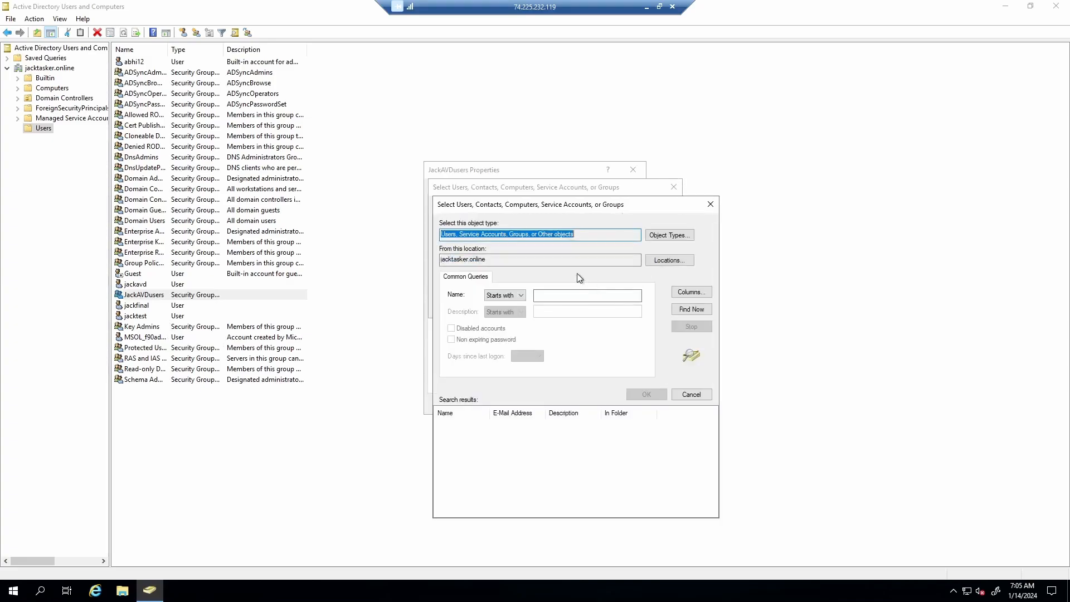
left_click(576, 296)
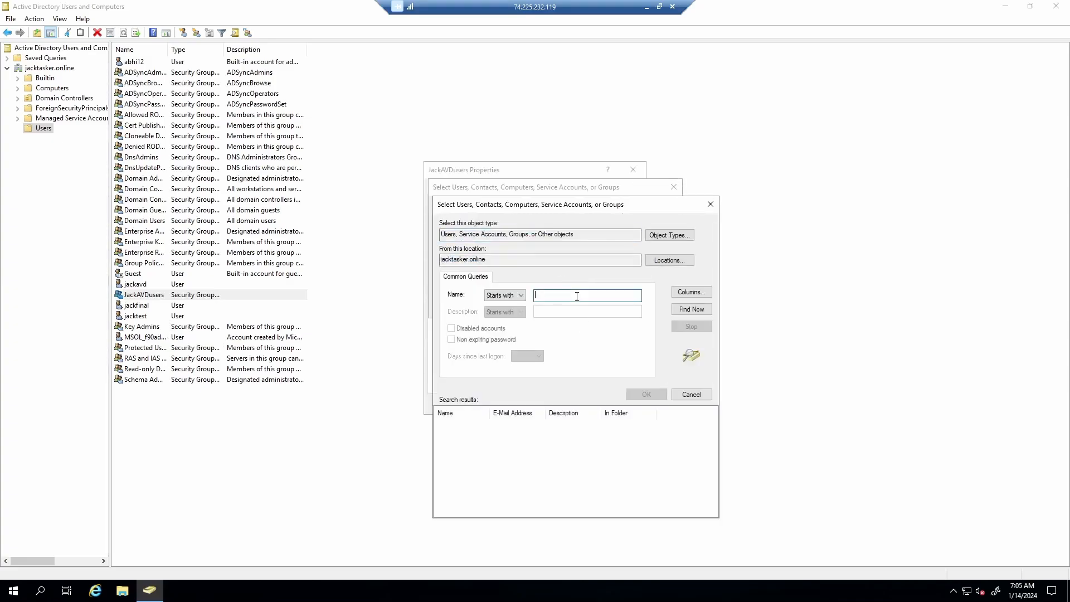
type("jack")
left_click(691, 309)
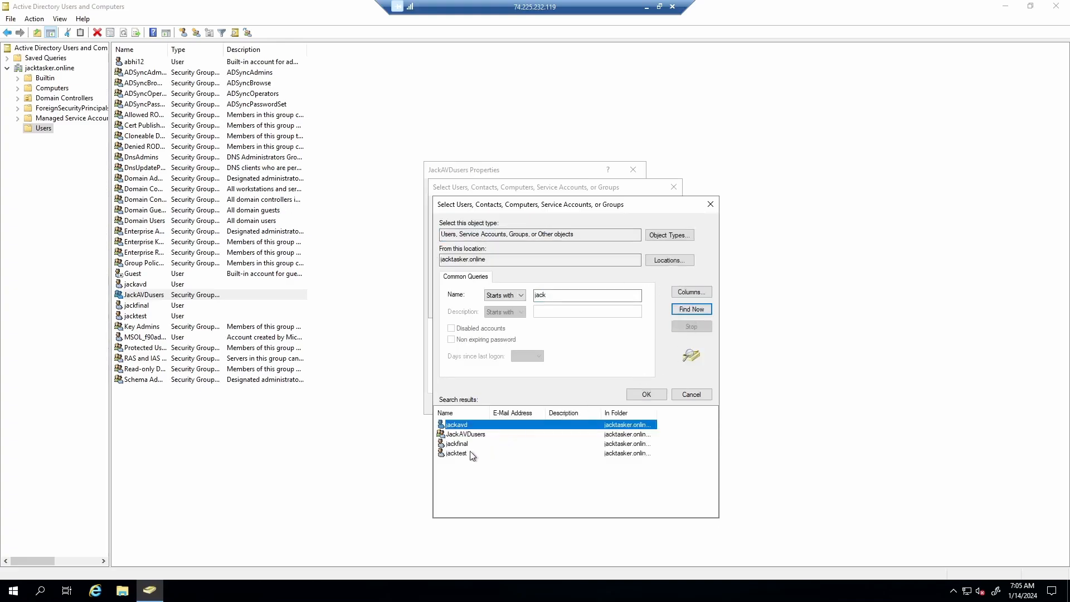
- Add jackavd, jackfinal and jacktest as JackAVDusers members and apply the change
left_click(457, 453, "ctrl")
left_click(457, 443, "ctrl")
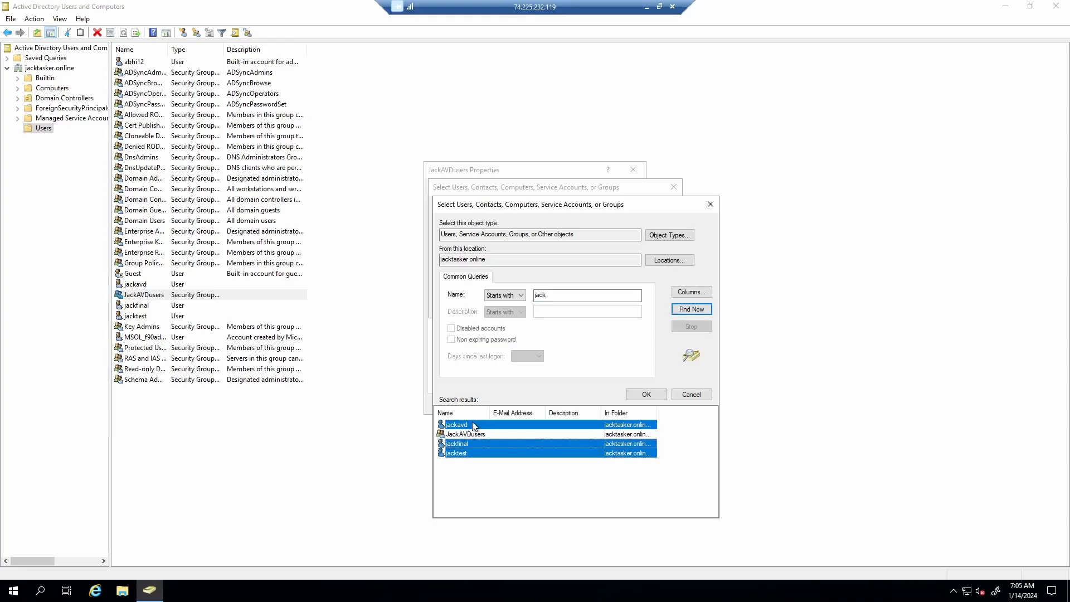
left_click(473, 424, "ctrl")
left_click(473, 426, "ctrl")
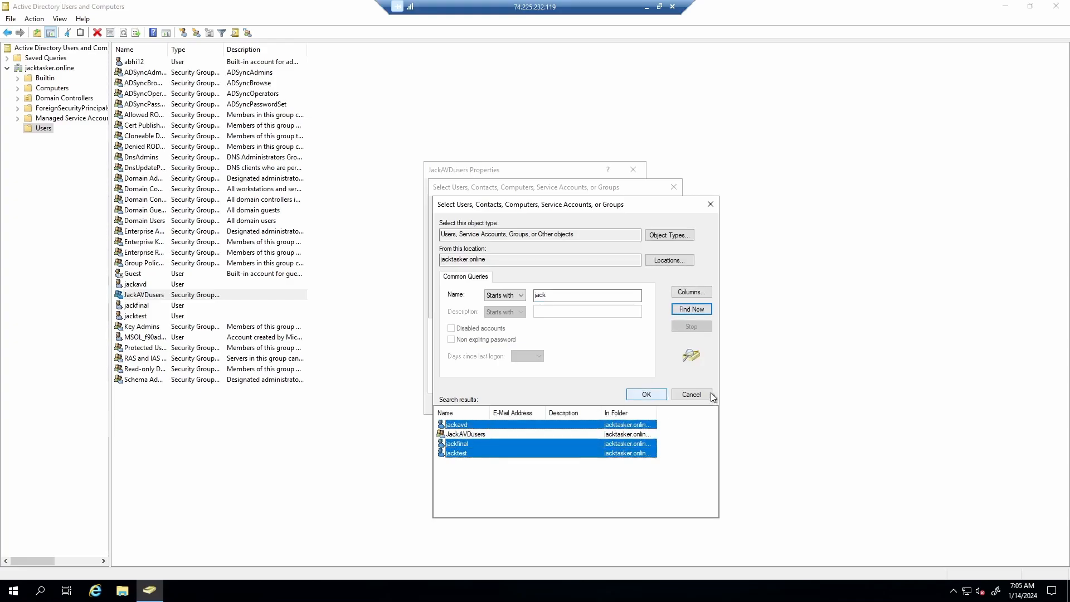
left_click(647, 395)
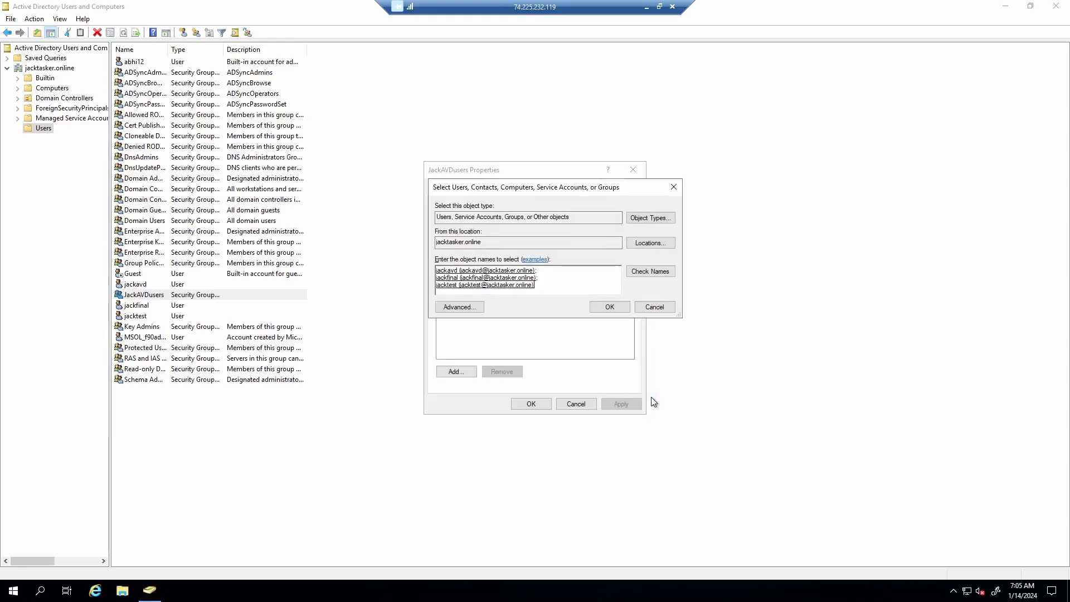
left_click(609, 305)
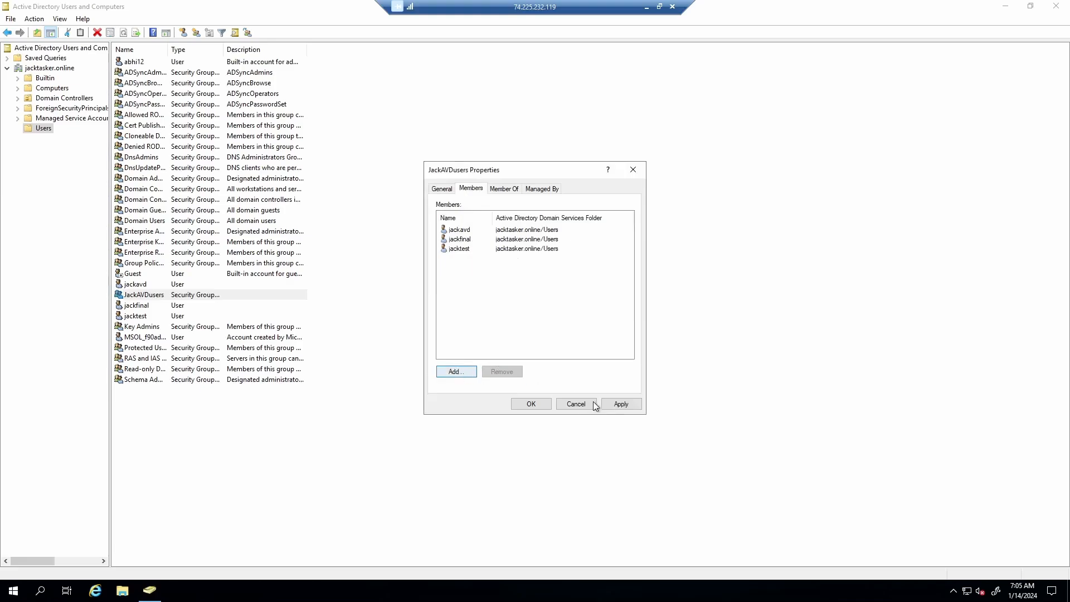
left_click(621, 404)
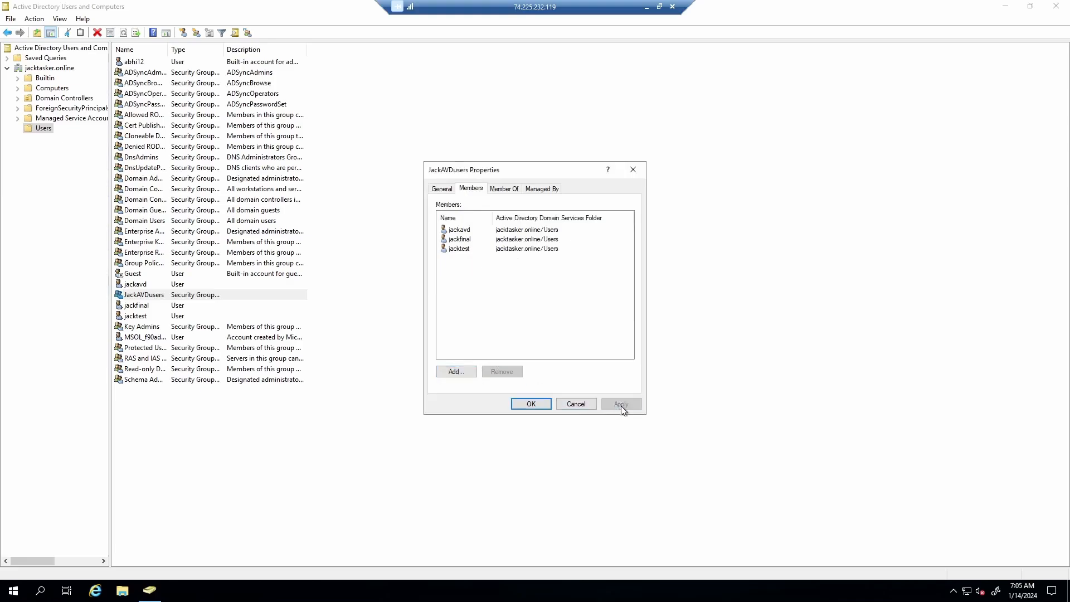
left_click(580, 407)
- Reopen JackAVDusers properties and review its Members and Member Of lists
double_click(205, 297)
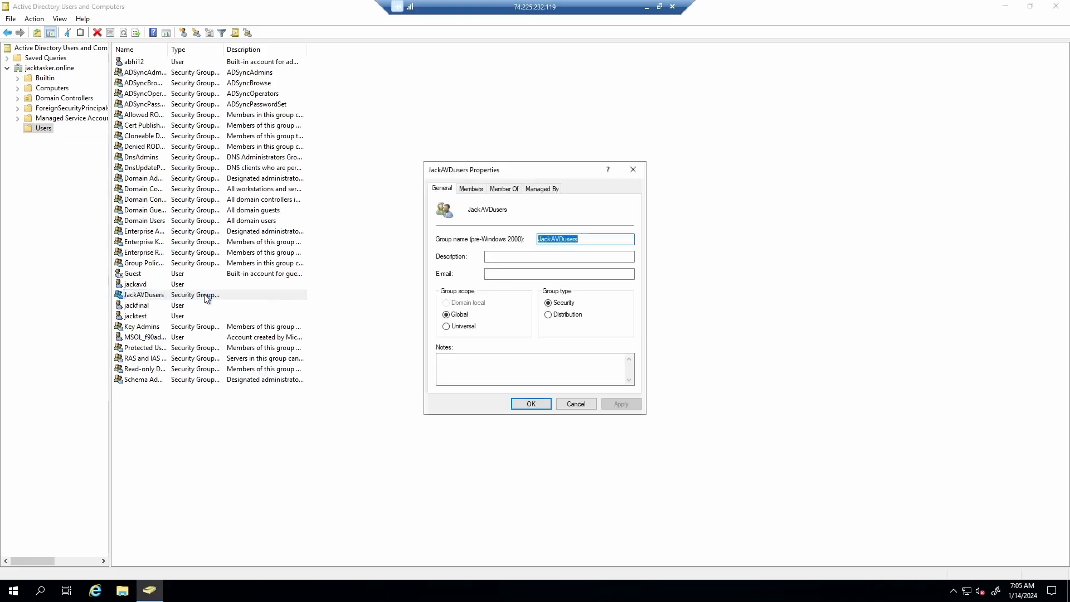
left_click(470, 189)
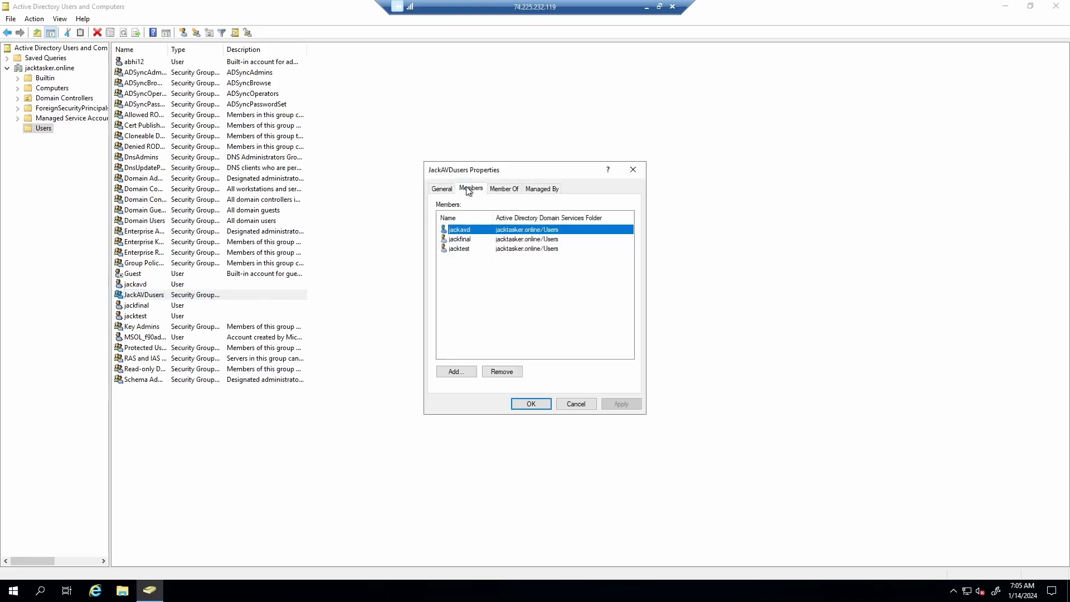
left_click(506, 190)
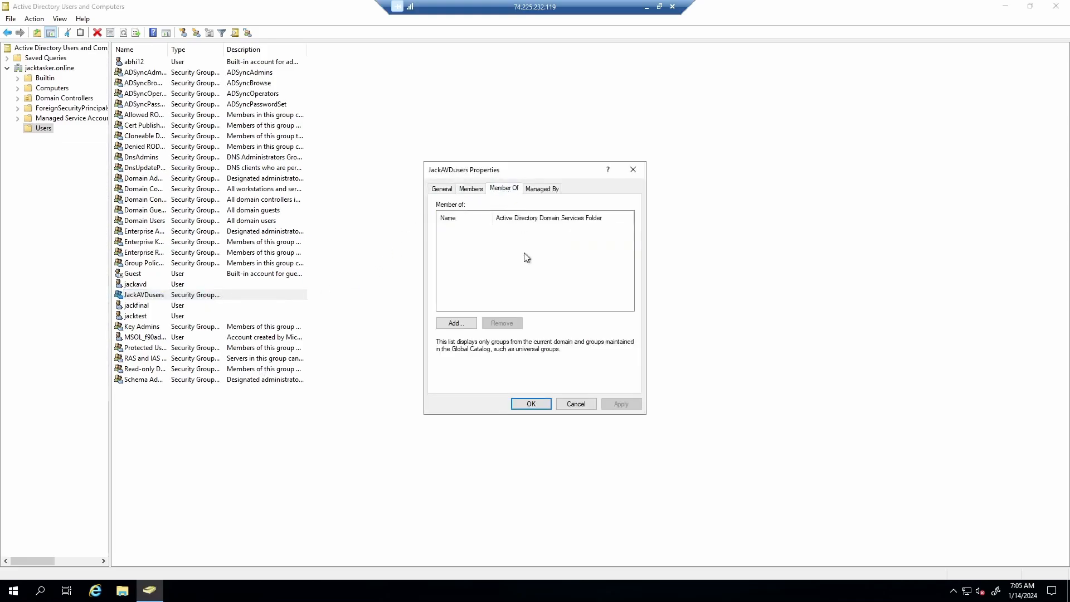
- Make JackAVDusers a member of the built-in Remote Desktop Users group and apply
left_click(458, 322)
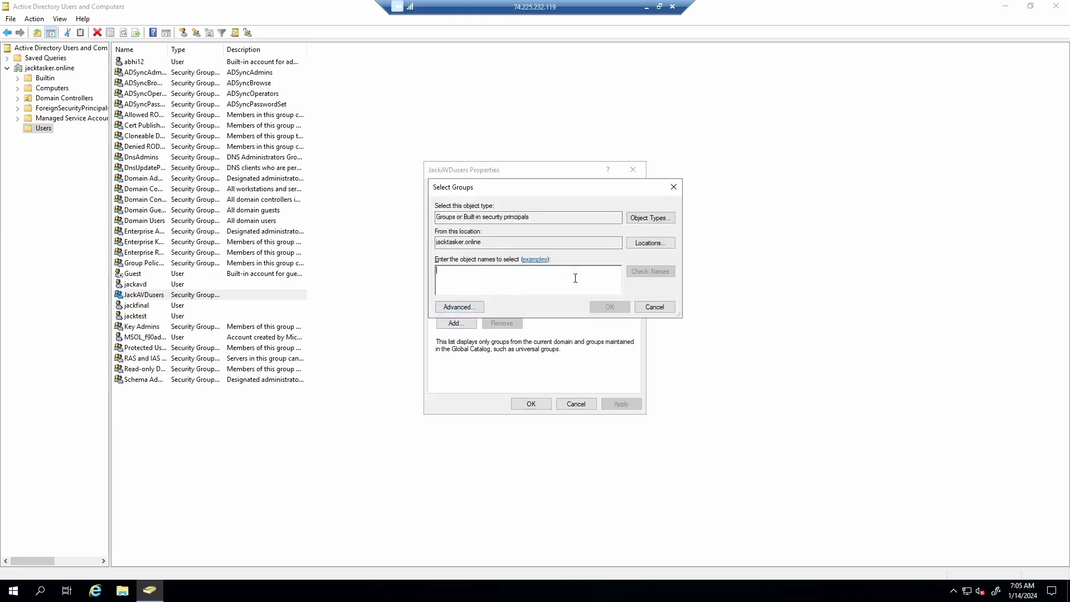
type("remote")
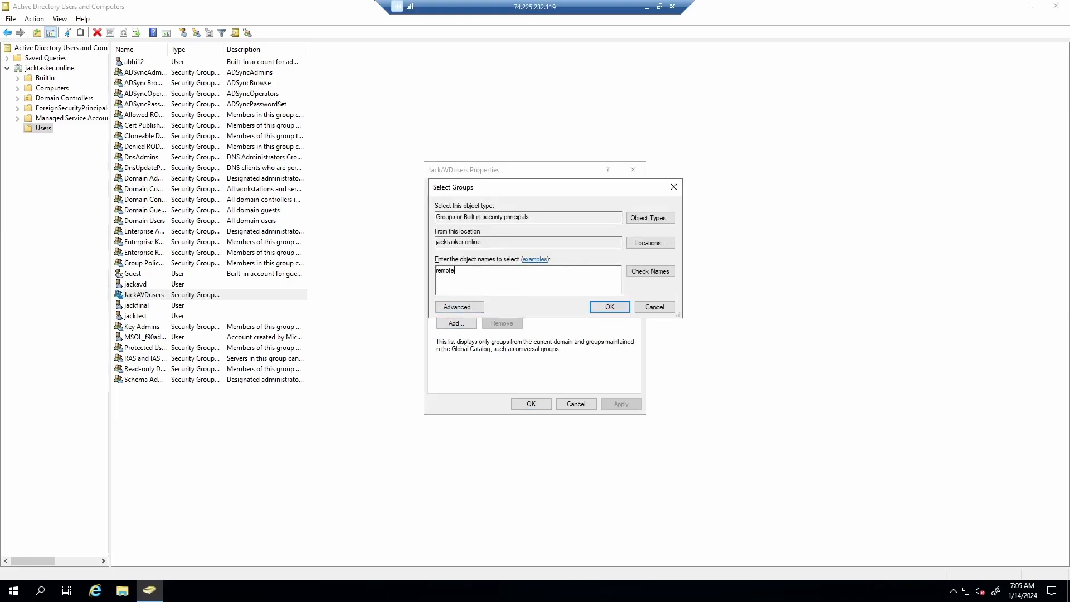
key("Return")
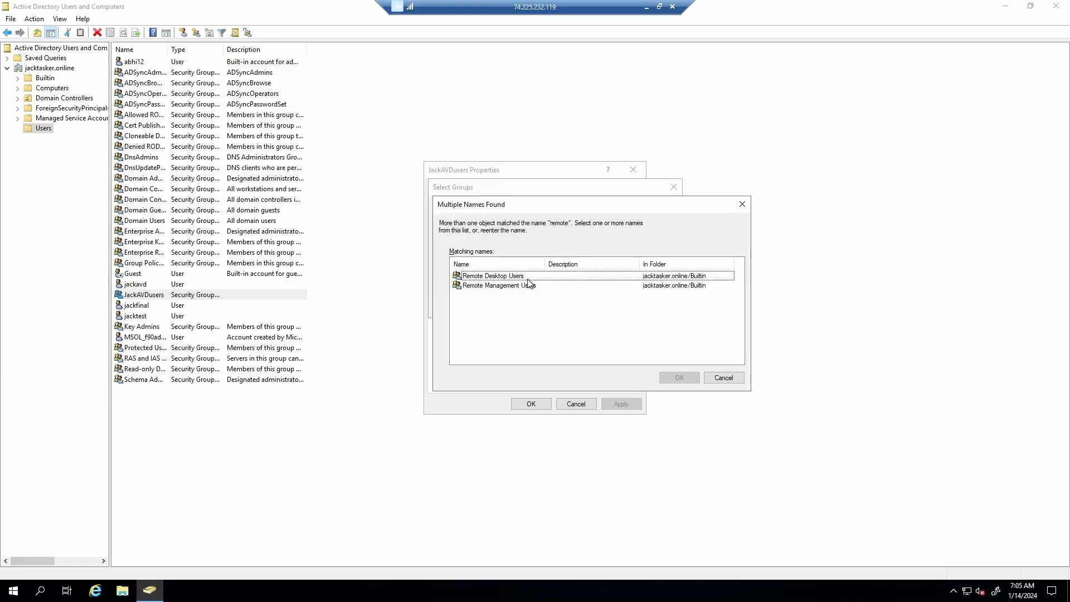
left_click(508, 277)
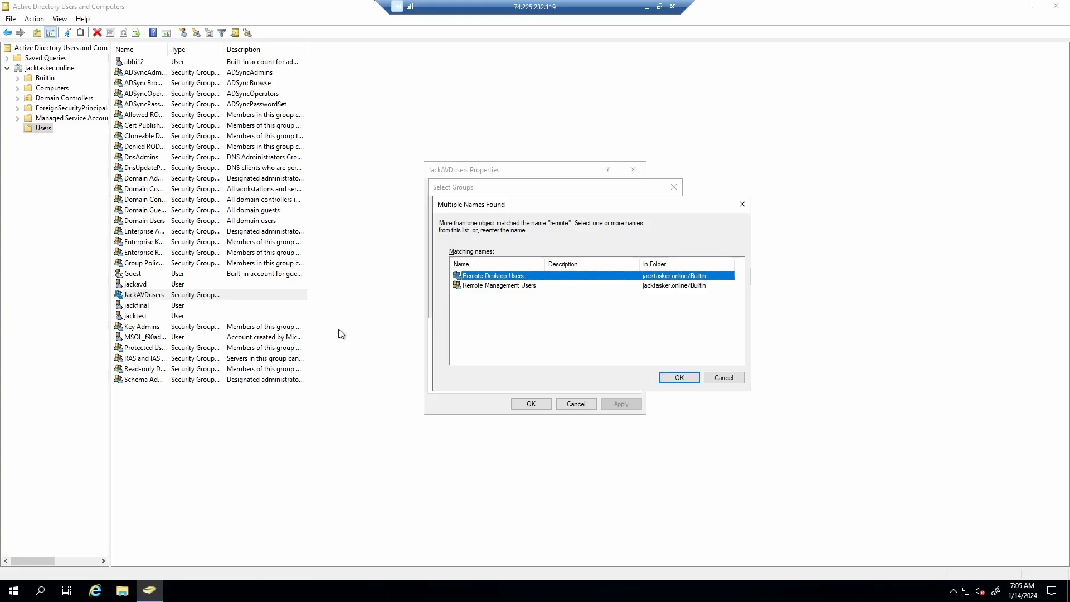
left_click(690, 377)
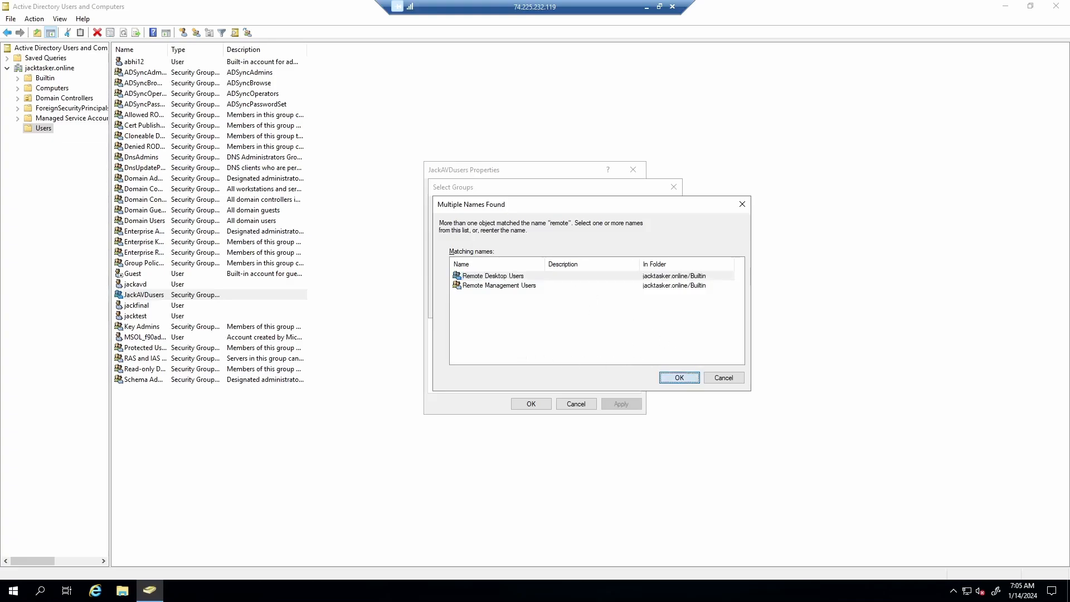
left_click(621, 403)
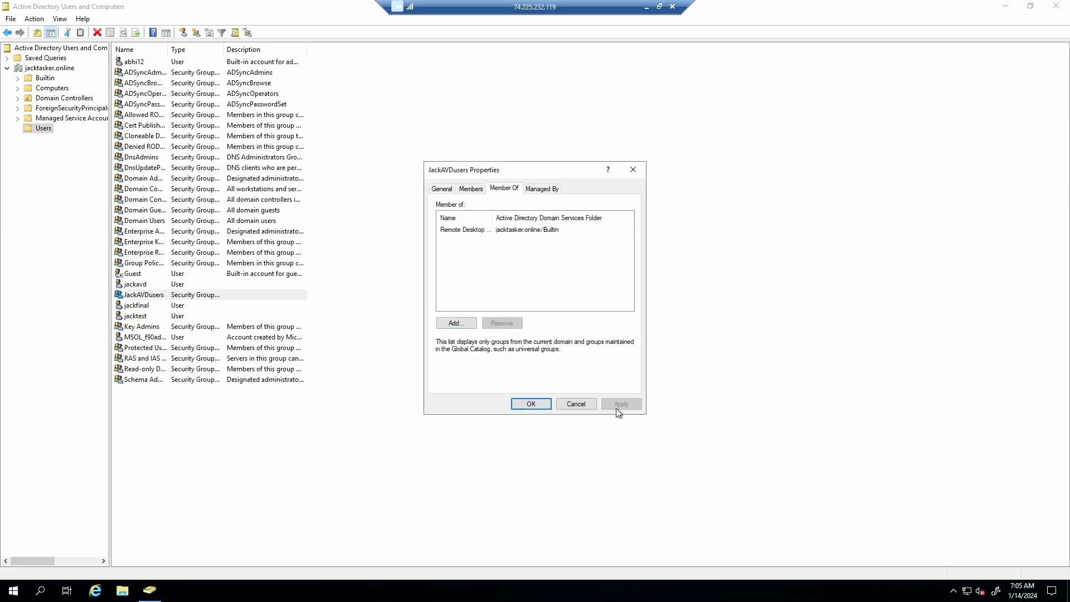
left_click(528, 402)
right_click(605, 215)
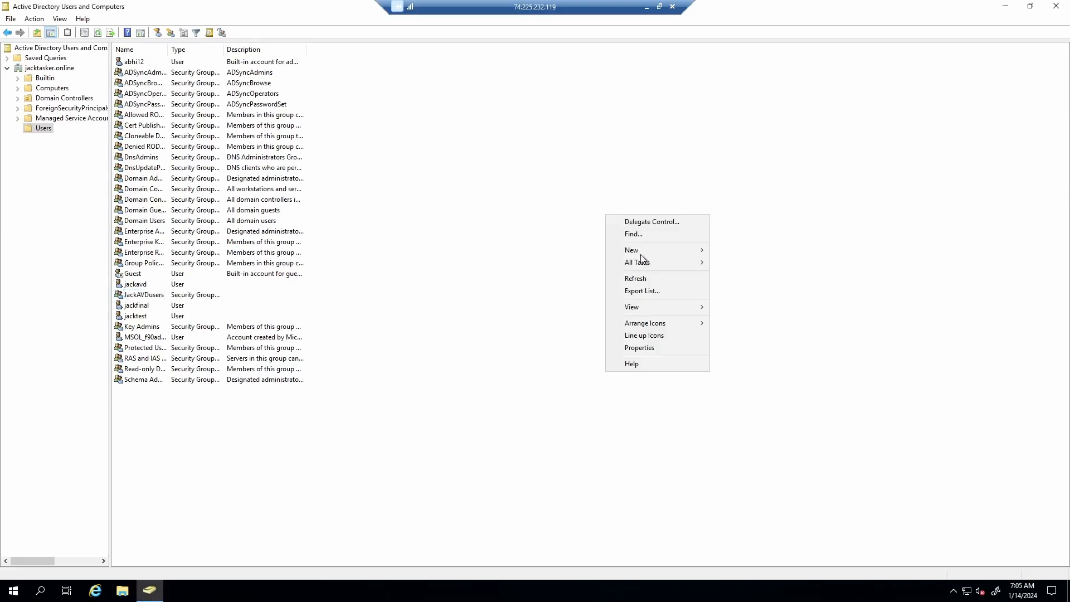
- Refresh the Users list, minimize the directory console, and refresh the desktop
left_click(651, 278)
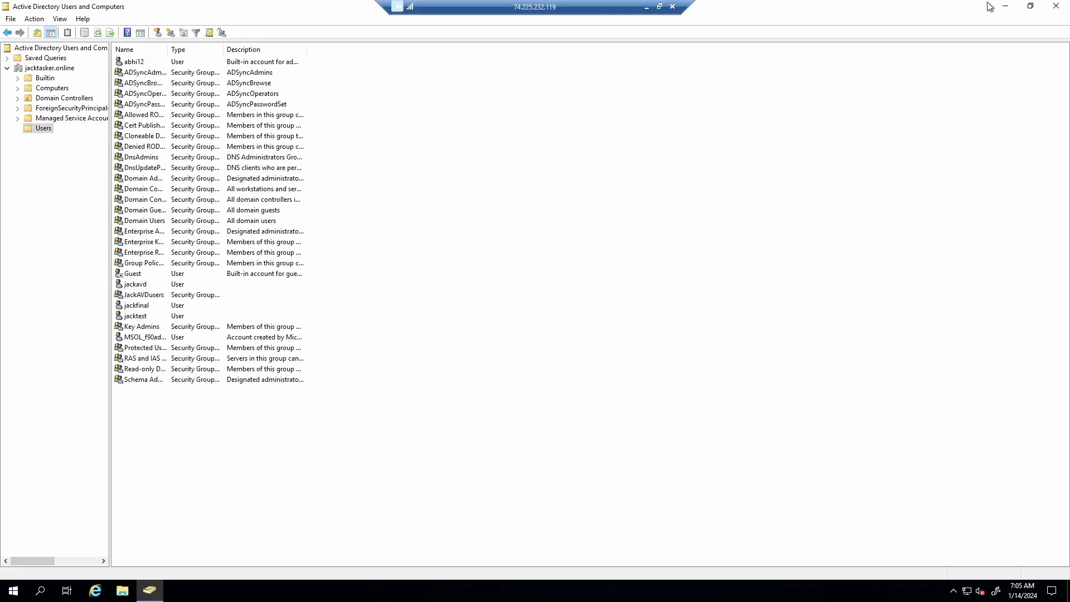
left_click(1005, 6)
right_click(599, 131)
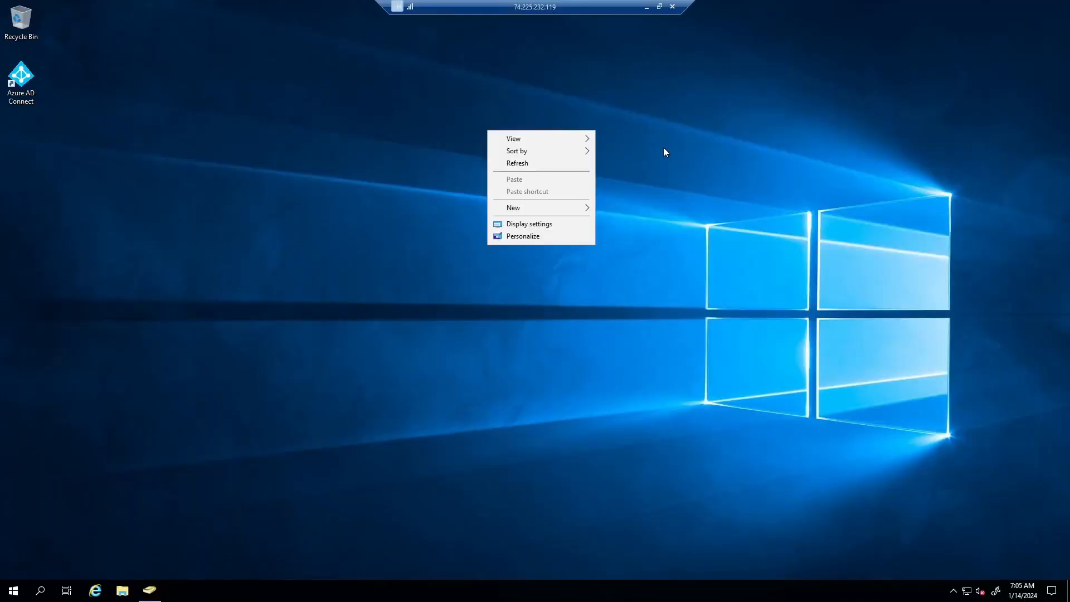
left_click(576, 162)
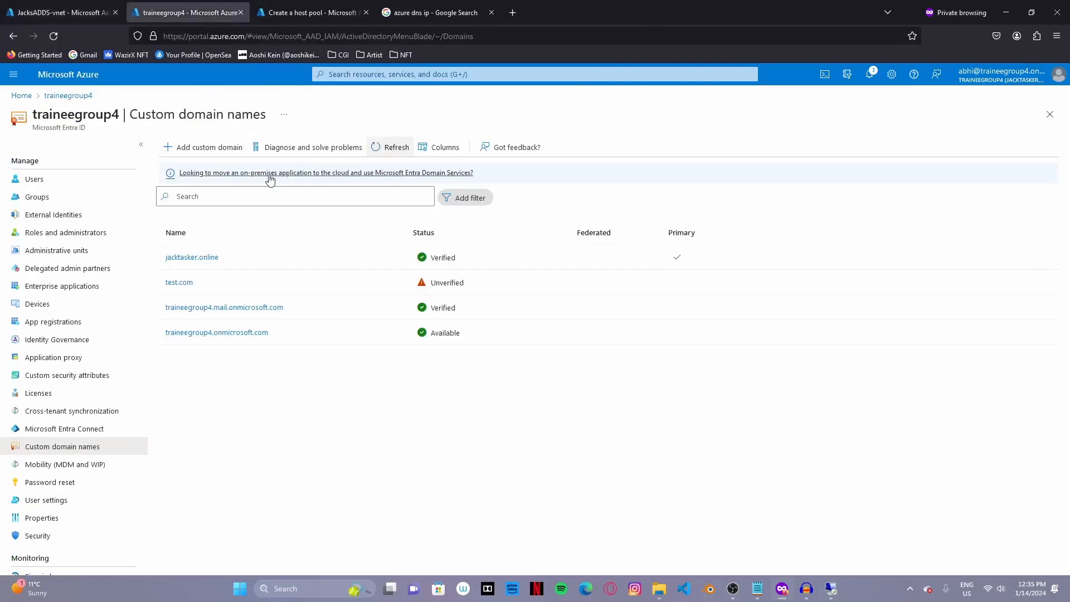
- Open identity-based access for the jacksstorage storage account's file shares
left_click(370, 75)
left_click(397, 250)
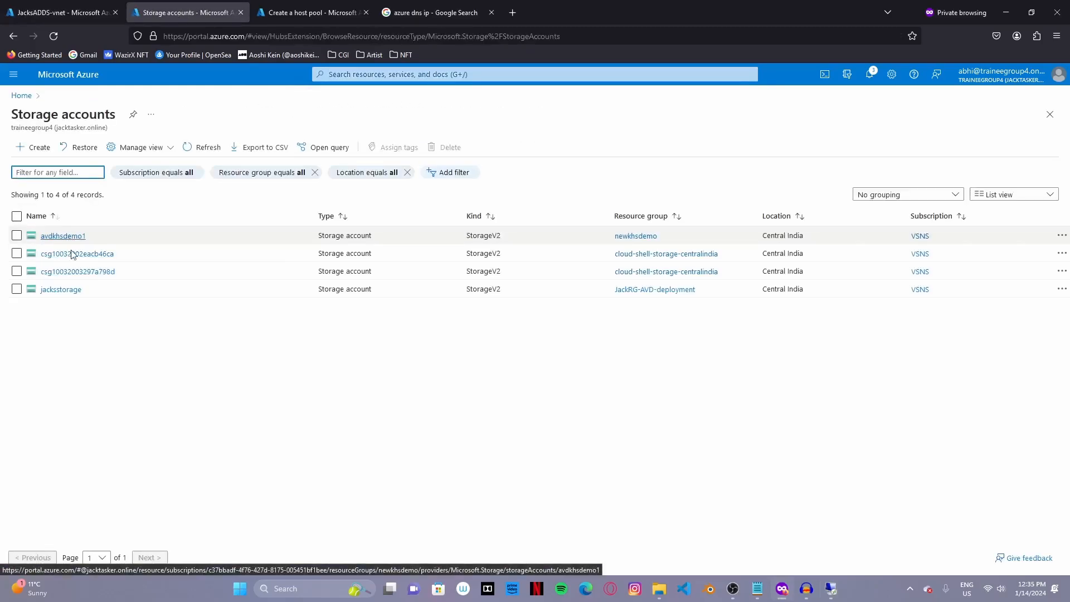
left_click(61, 289)
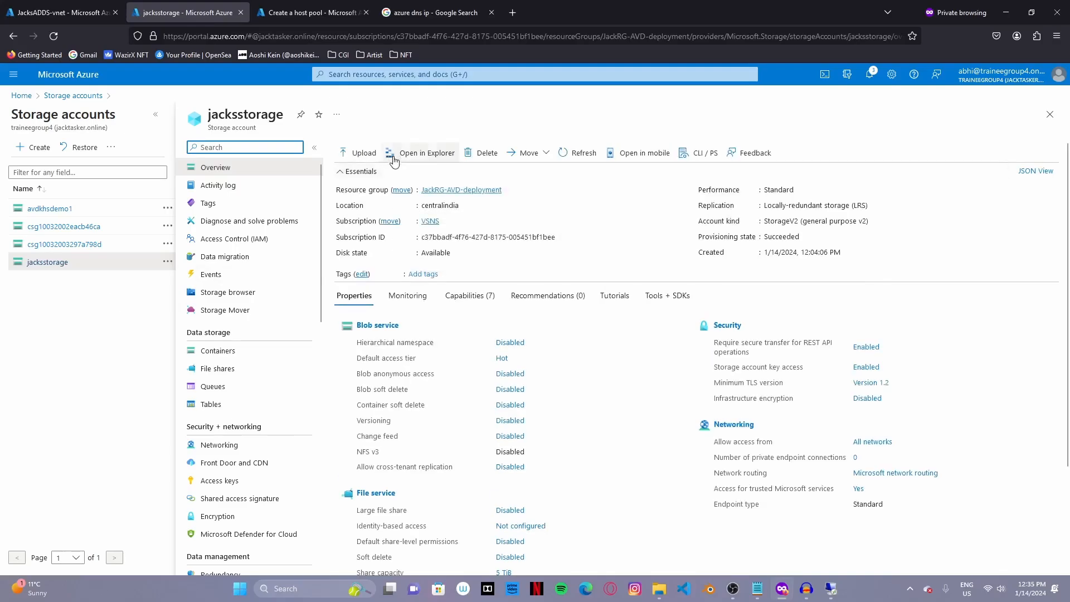
left_click(229, 369)
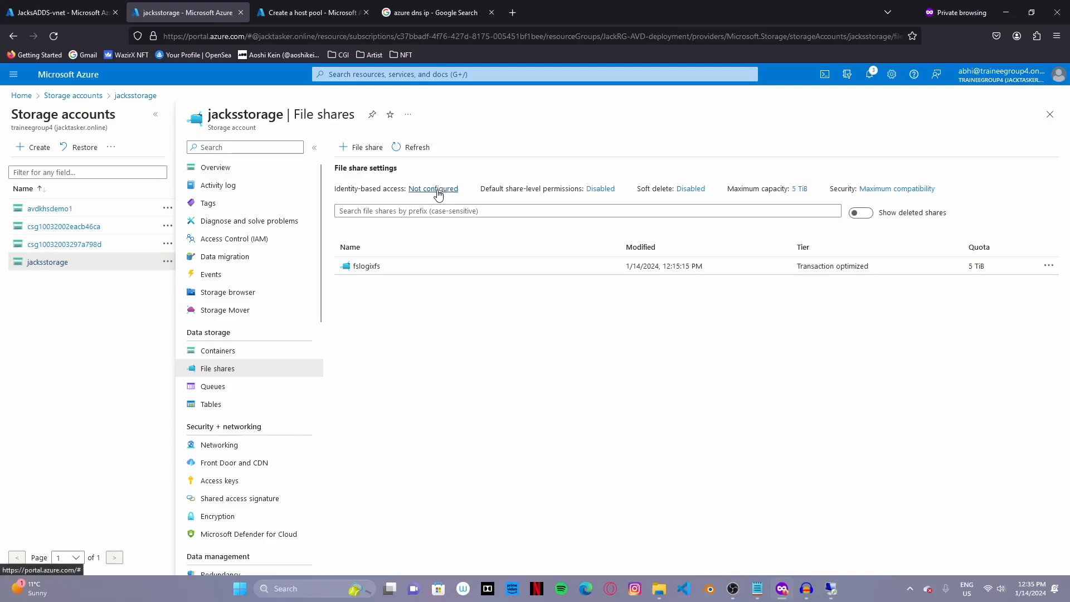
left_click(436, 189)
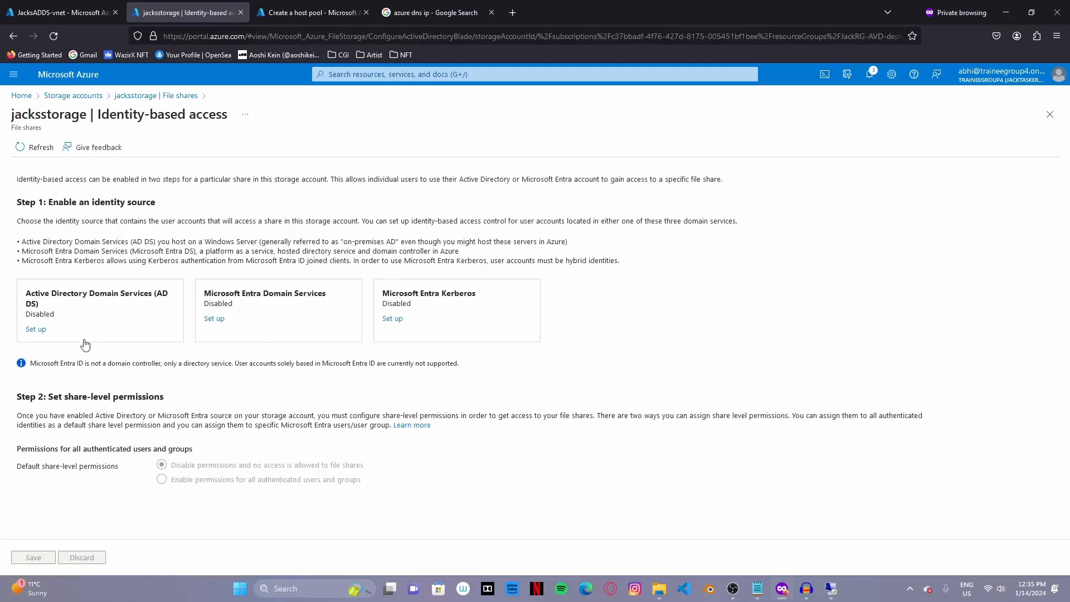
- Select all the PowerShell setup commands in the local Notepad for copying
left_click(92, 12)
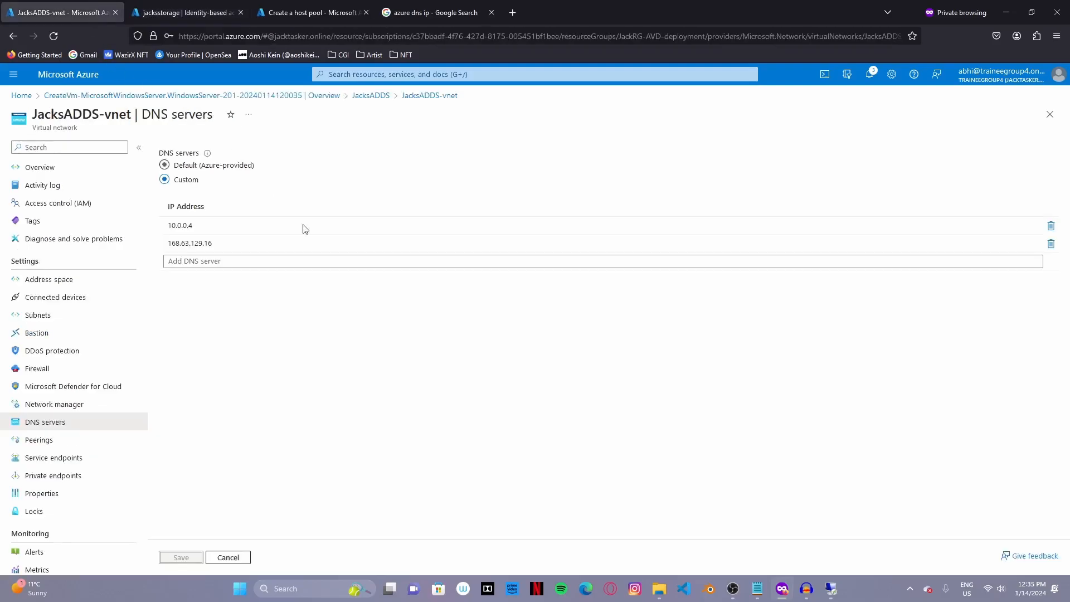
left_click(757, 589)
left_click_drag(503, 407, 59, 215)
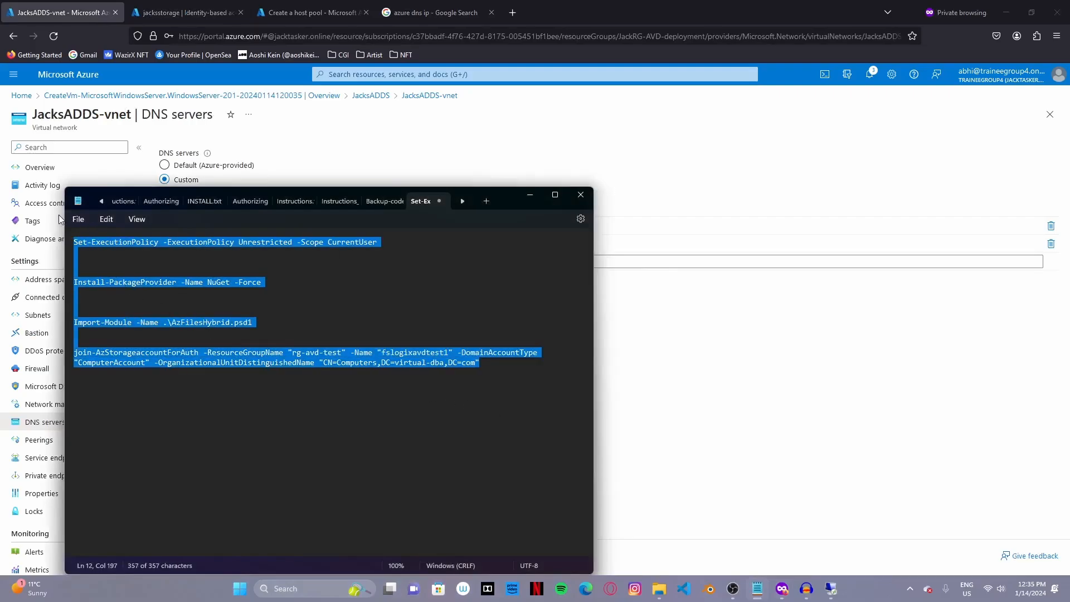
- Paste the PowerShell commands into a new Notepad document on the JacksADDS server
left_click(530, 195)
left_click(832, 589)
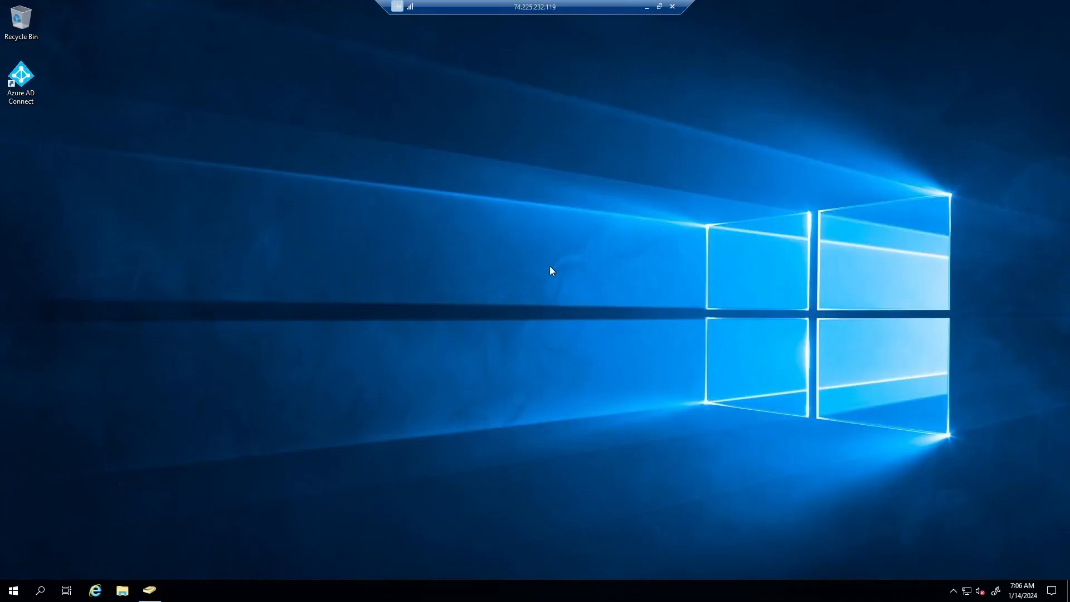
key("super")
type("note")
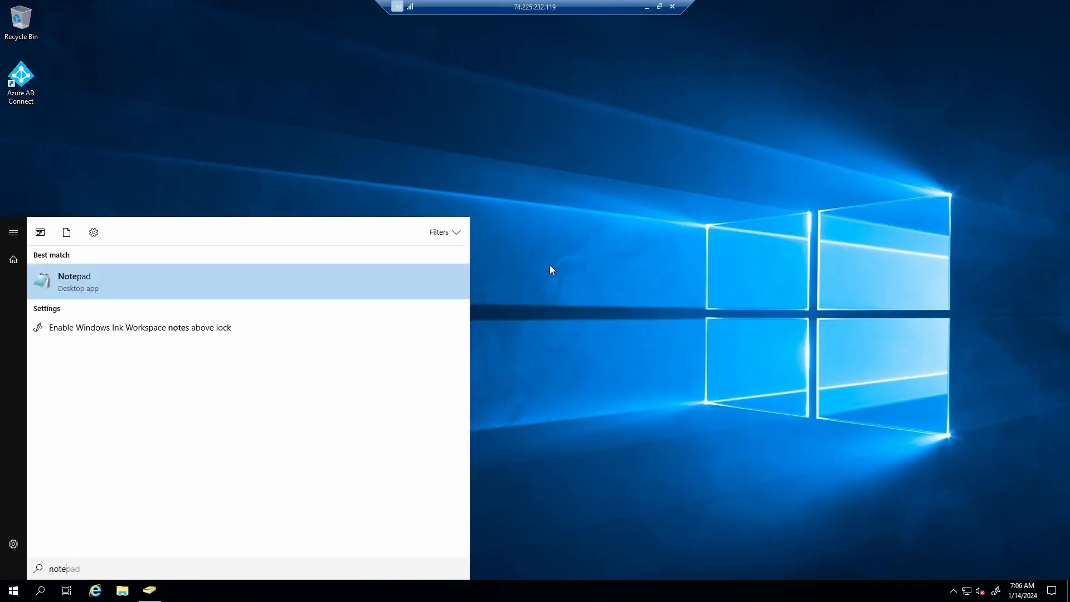
key("Return")
type("Set-ExecutionPolicy -ExecutionPolicy Unrestricted -Scope CurrentUser   Install-PackageProvider -Name NuGet -Force     Import-Module -Name .\\AzFilesHybrid.psd1   Join-AzStorageAccountForAuth -ResourceGroupName \"rg-avd-test\" -Name \"fslogixavdtest1\" -DomainAccountType \"ComputerAccount\" -OrganizationalUnitDistinguishedName \"CN=Computers,DC=virtual-dba,DC=com\"")
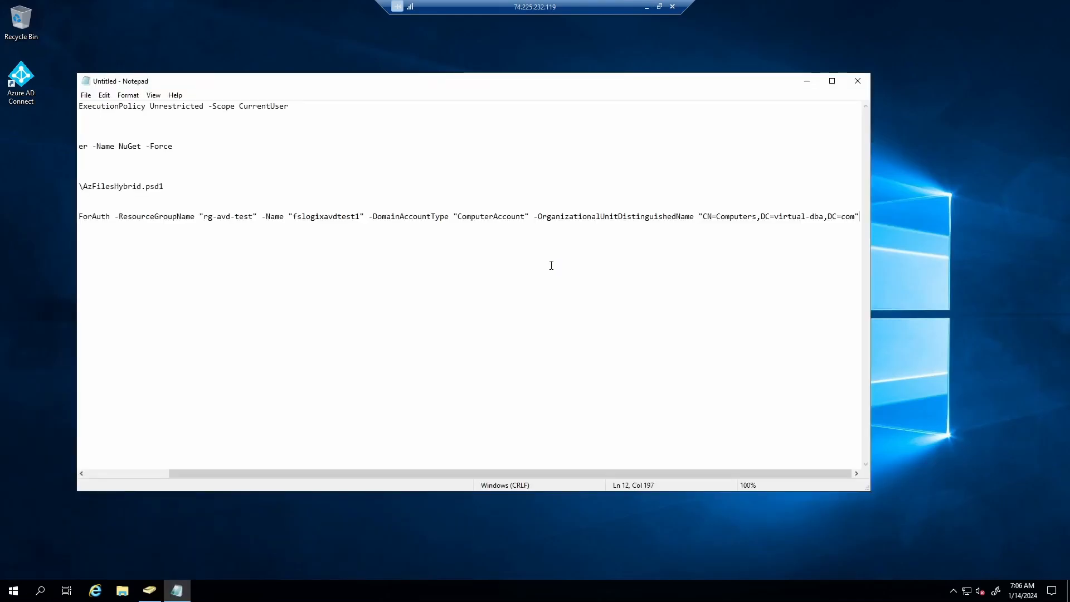
- Minimize the server's Notepad, refresh its desktop, and minimize the remote session
left_click(806, 81)
right_click(447, 112)
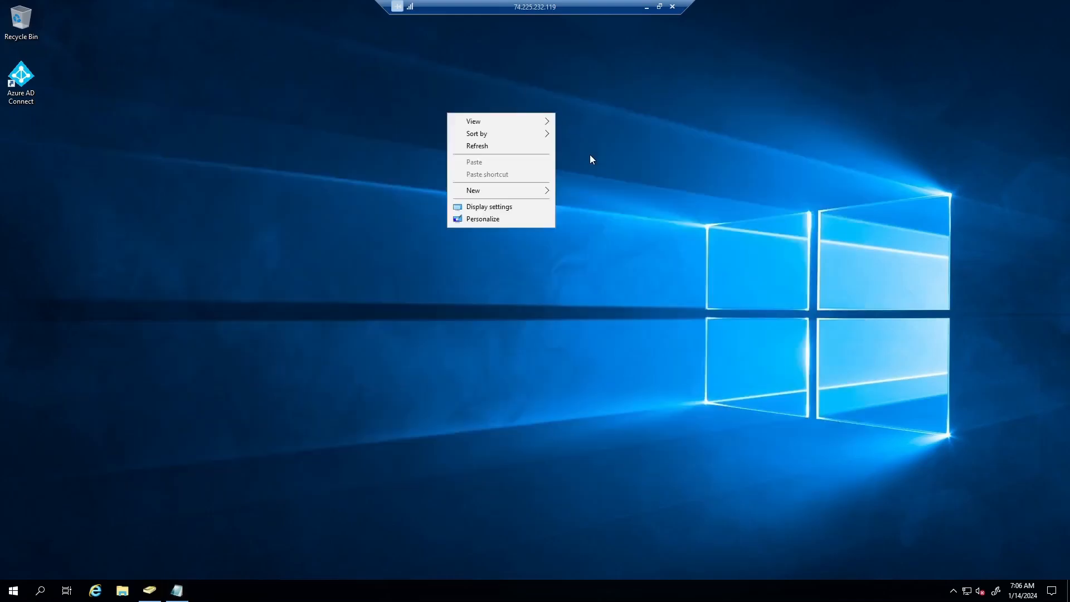
left_click(501, 150)
left_click(645, 7)
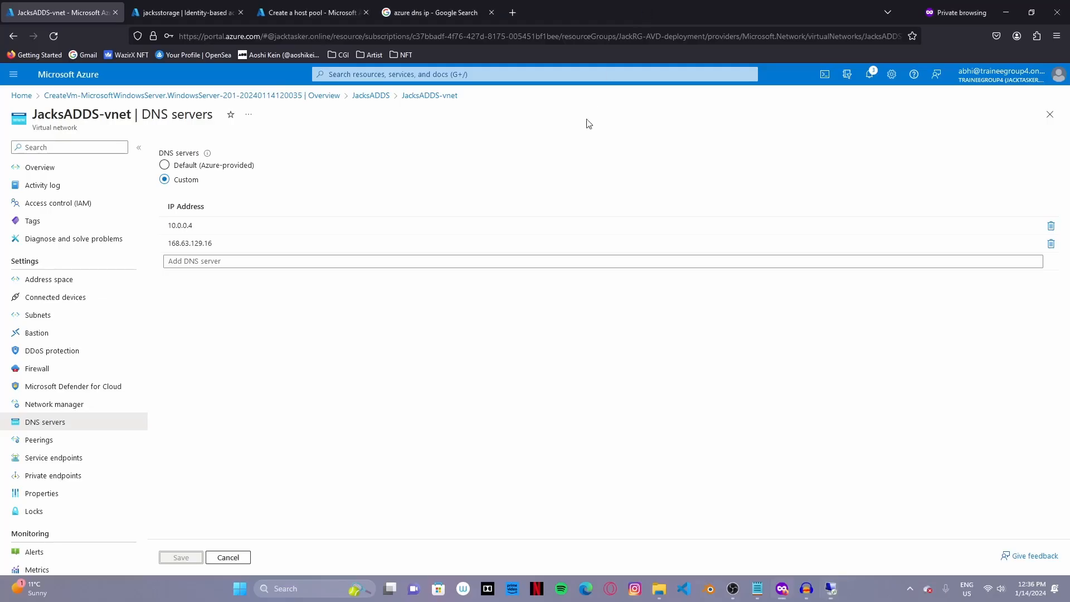
- Copy AzFilesHybrid.zip from the host's Downloads folder
left_click(663, 591)
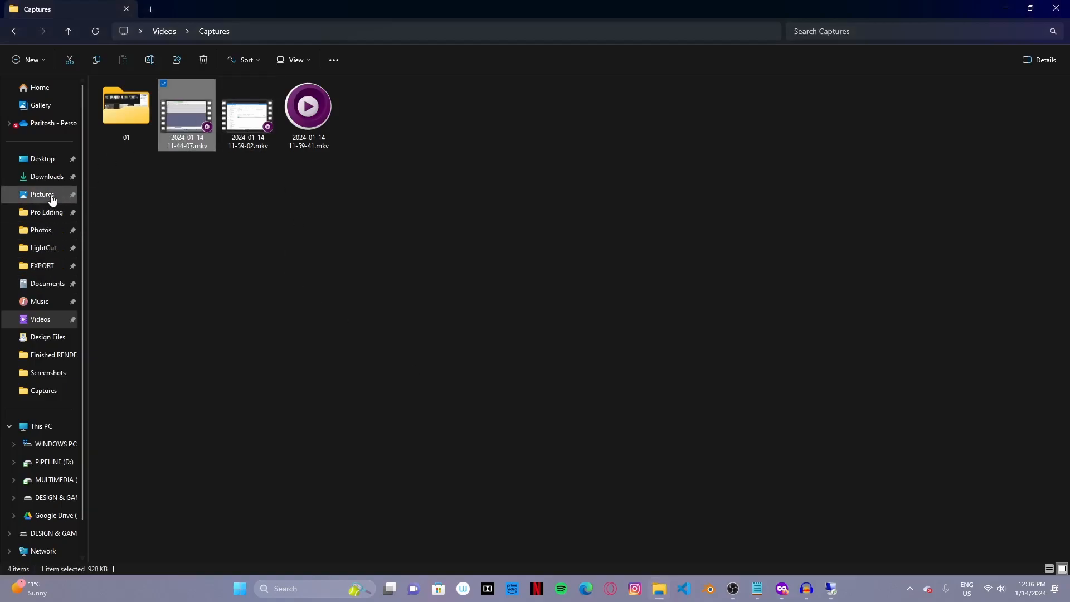
left_click(48, 160)
left_click(49, 177)
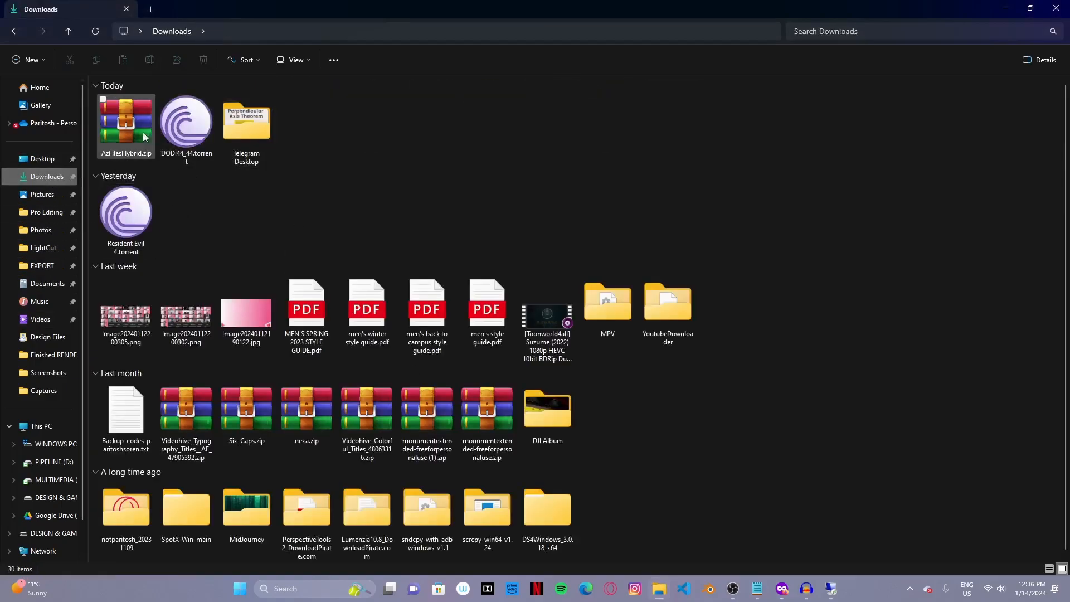
left_click(125, 134)
right_click(124, 130)
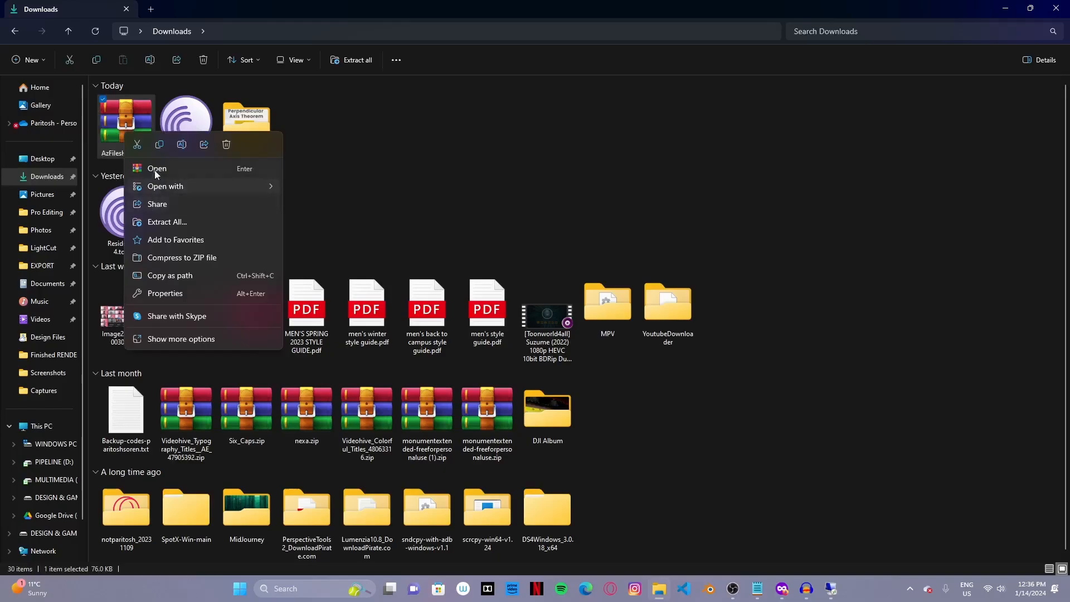
left_click(162, 147)
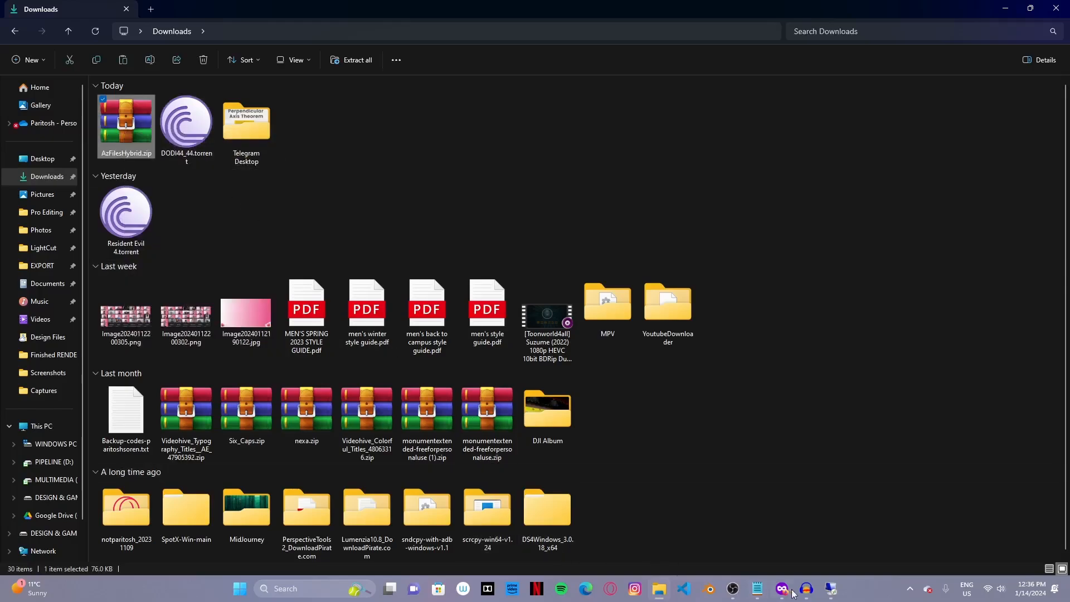
- Paste AzFilesHybrid.zip into the JacksADDS server's Downloads folder
left_click(830, 589)
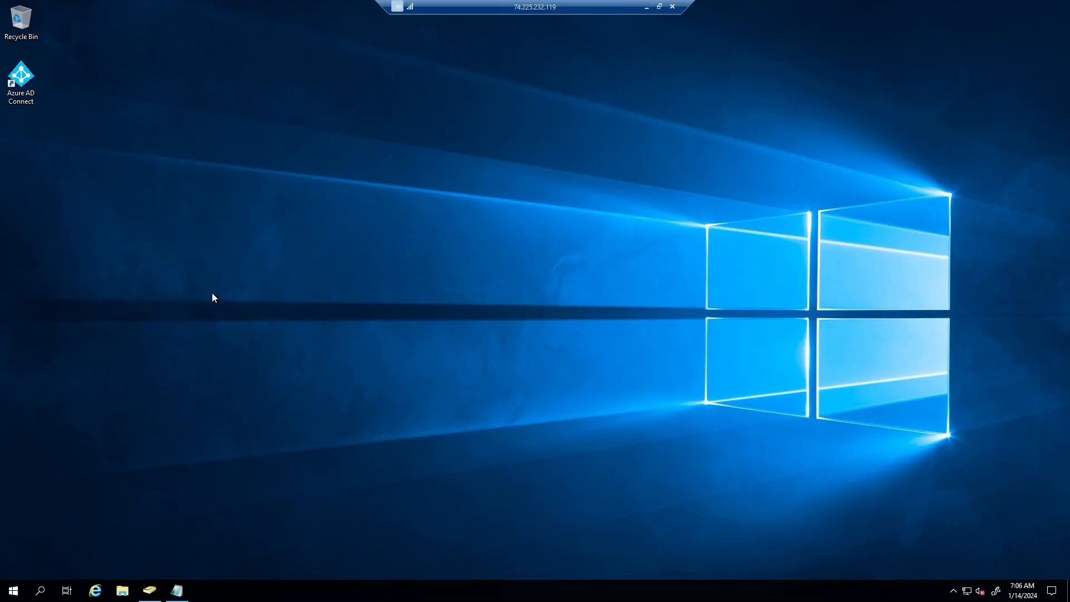
left_click(124, 590)
left_click(274, 210)
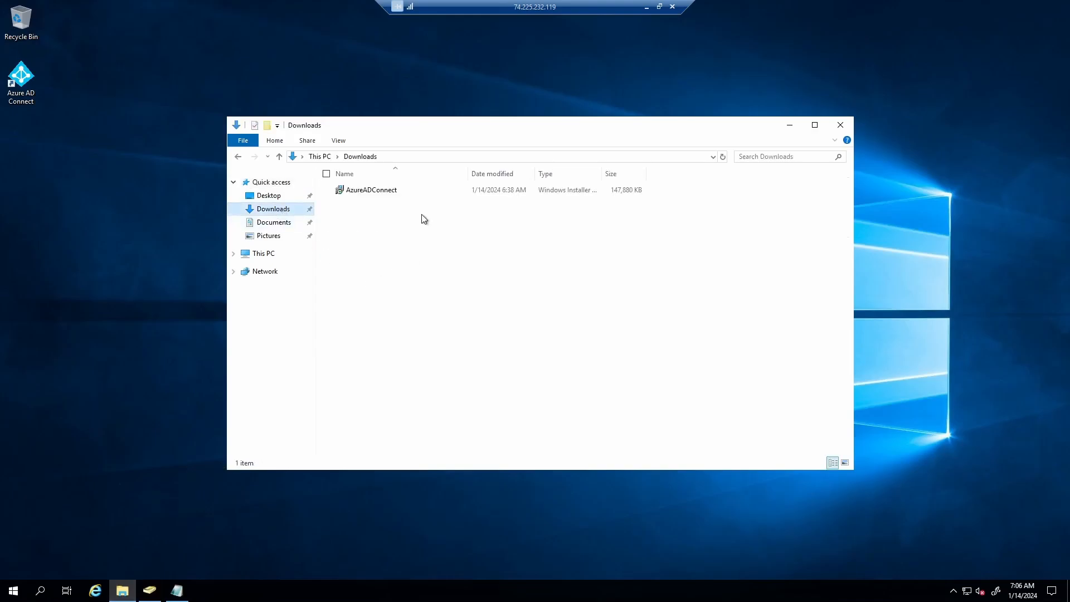
right_click(422, 214)
left_click(345, 293)
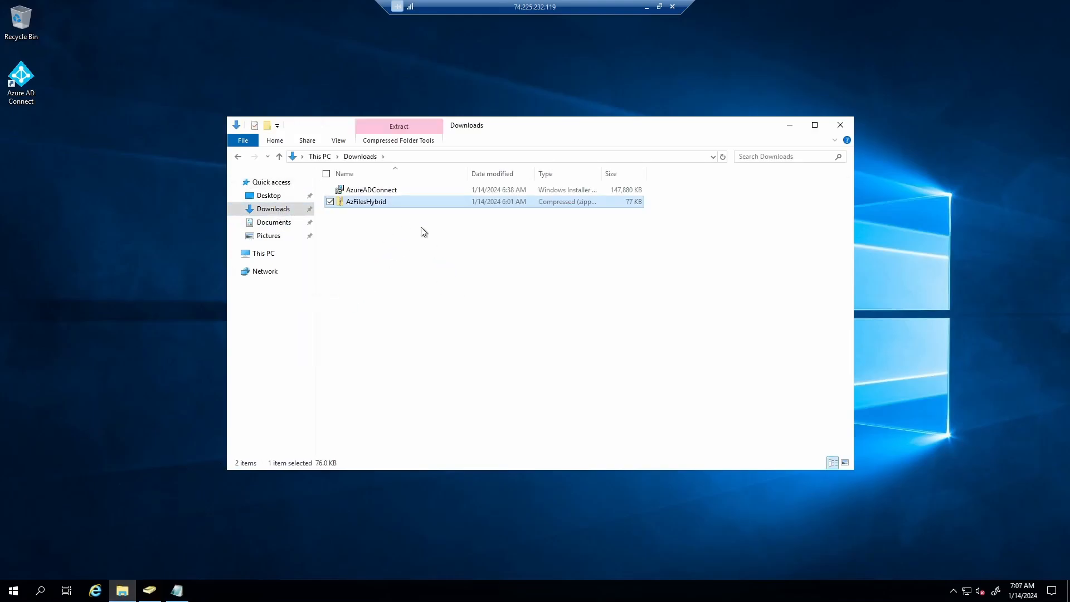
- Begin Extract All on the AzFilesHybrid zip in the server's Downloads
left_click(429, 247)
right_click(374, 204)
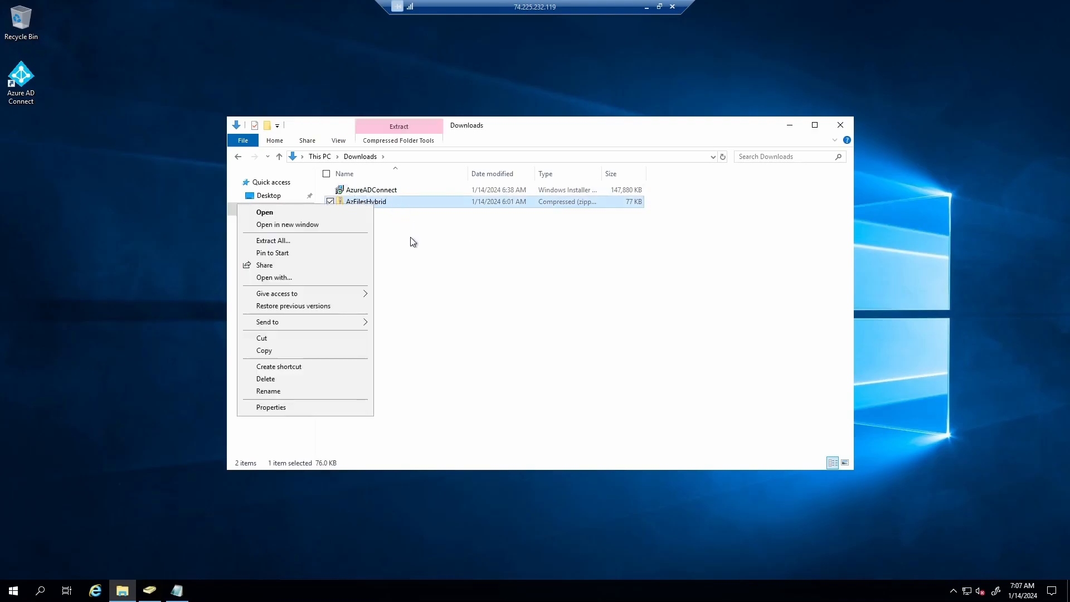
left_click(303, 241)
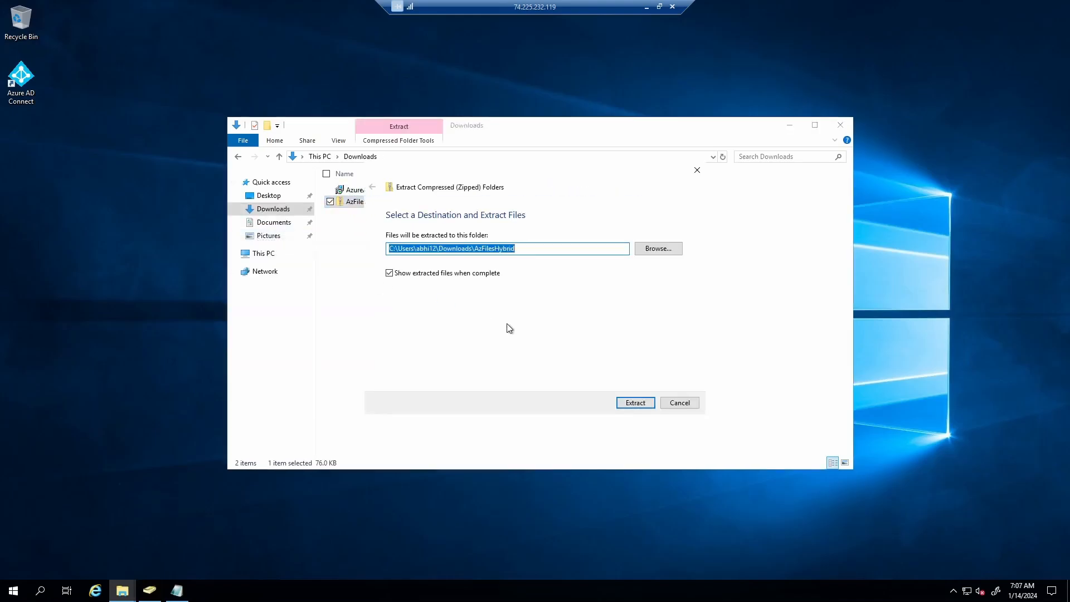
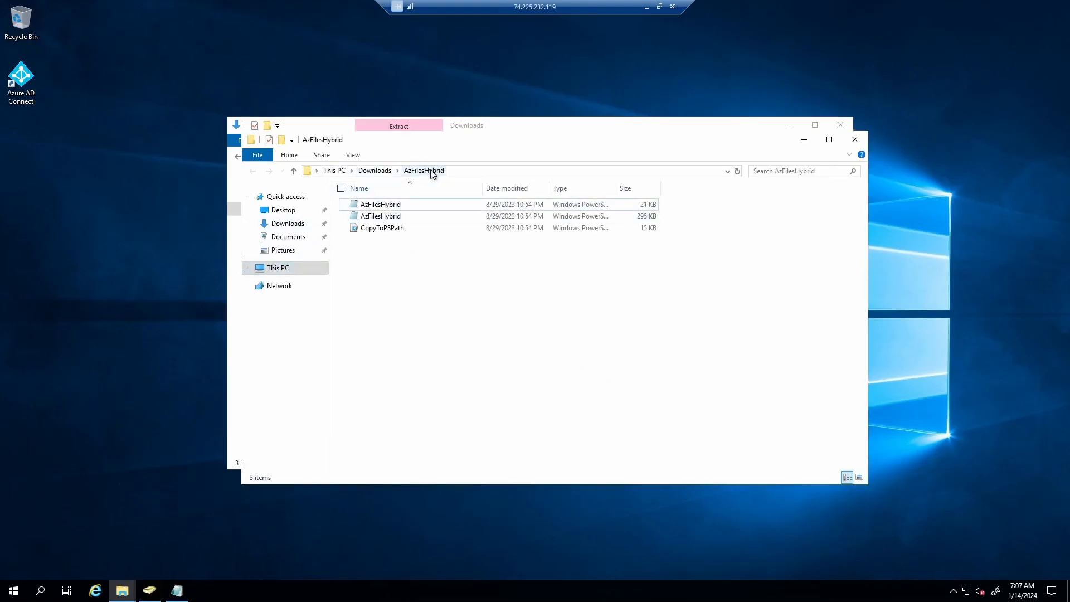
- Copy the extracted AzFilesHybrid folder from Downloads
left_click(374, 171)
right_click(397, 205)
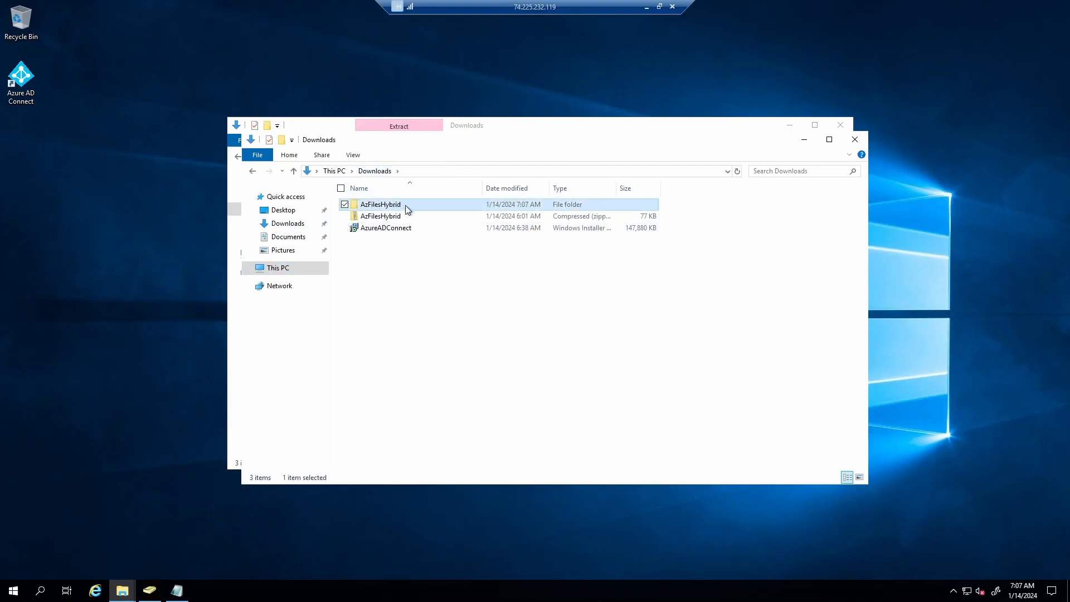
left_click(285, 332)
- Paste the AzFilesHybrid folder into the root of Windows (C:)
left_click(286, 214)
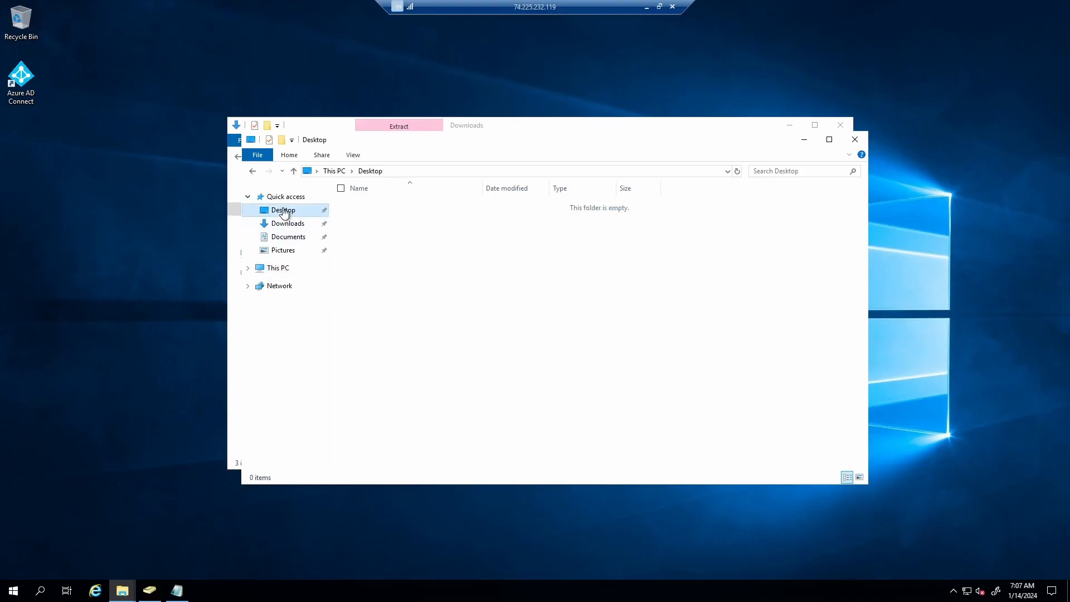
left_click(276, 268)
double_click(415, 326)
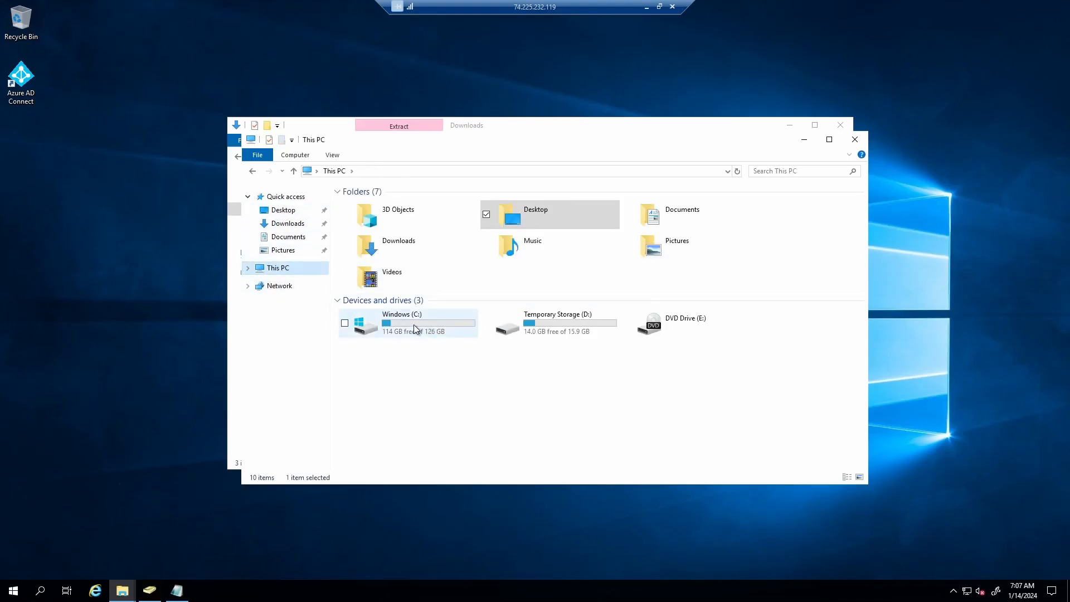
right_click(418, 322)
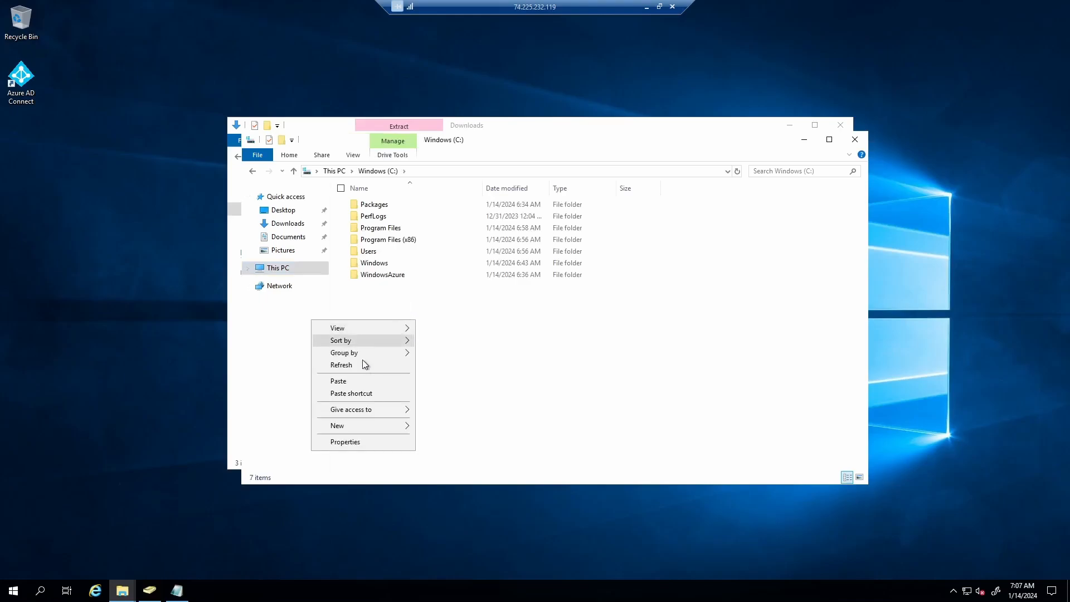
left_click(339, 381)
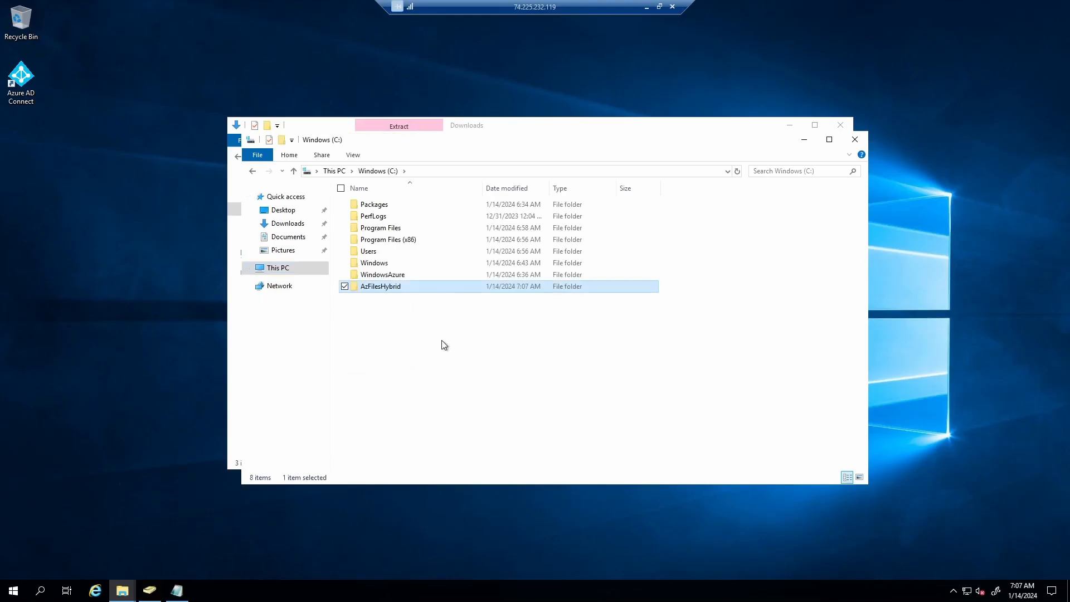
- Close both File Explorer windows and refresh the desktop
left_click(854, 139)
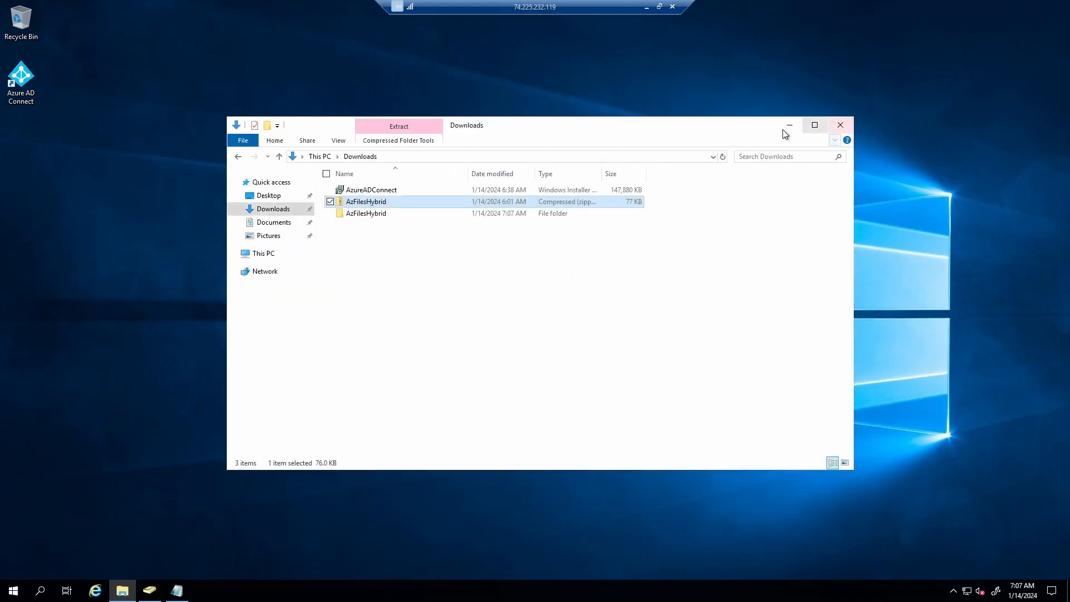
left_click(843, 125)
right_click(682, 172)
left_click(607, 206)
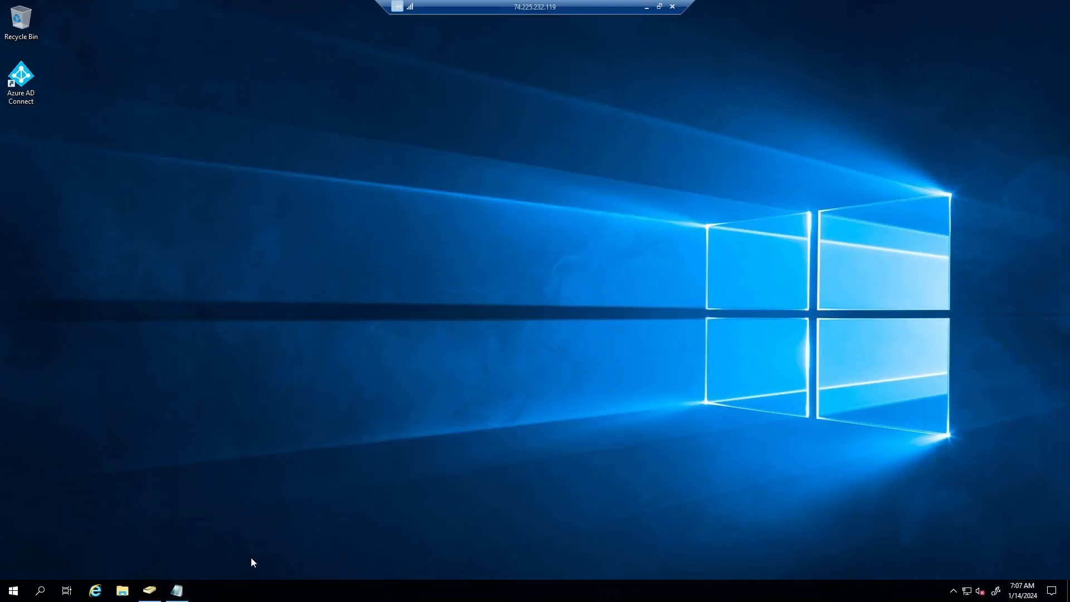
- Search Start for 'power' and launch Windows PowerShell as administrator
key("super")
type("pppopwer")
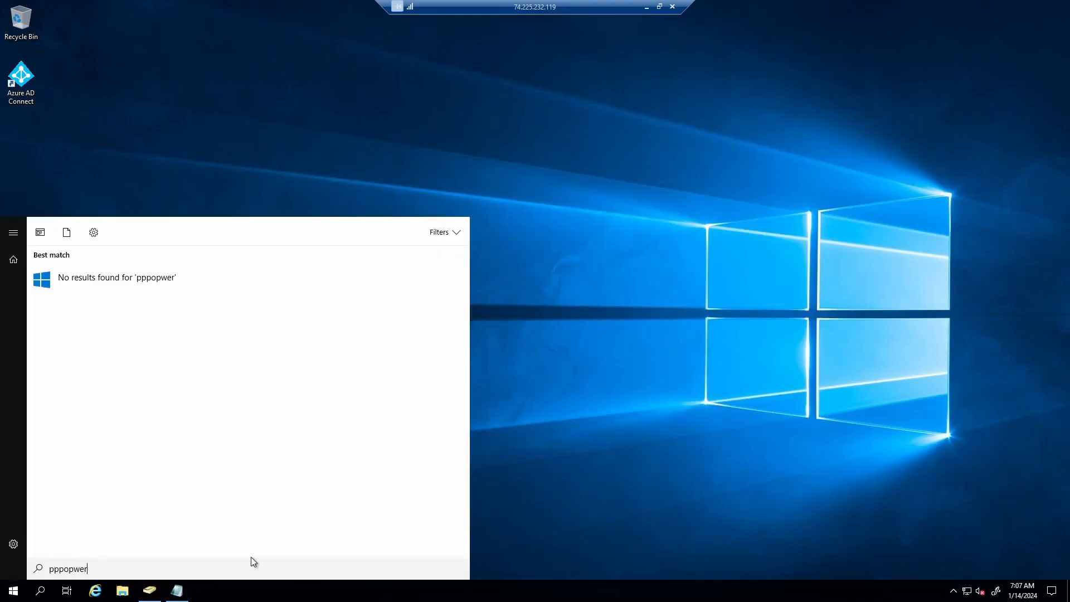
key("BackSpace")
key("BackSpace")
key("BackSpace")
key("BackSpace")
key("BackSpace")
key("BackSpace")
key("BackSpace")
key("BackSpace")
type("ppower")
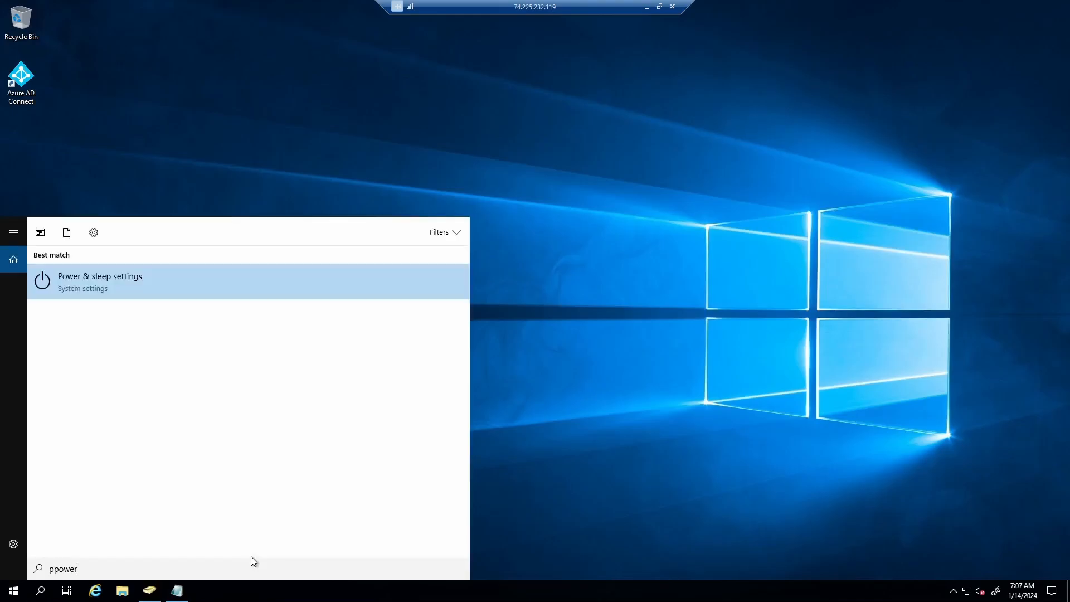
key("Left")
key("BackSpace")
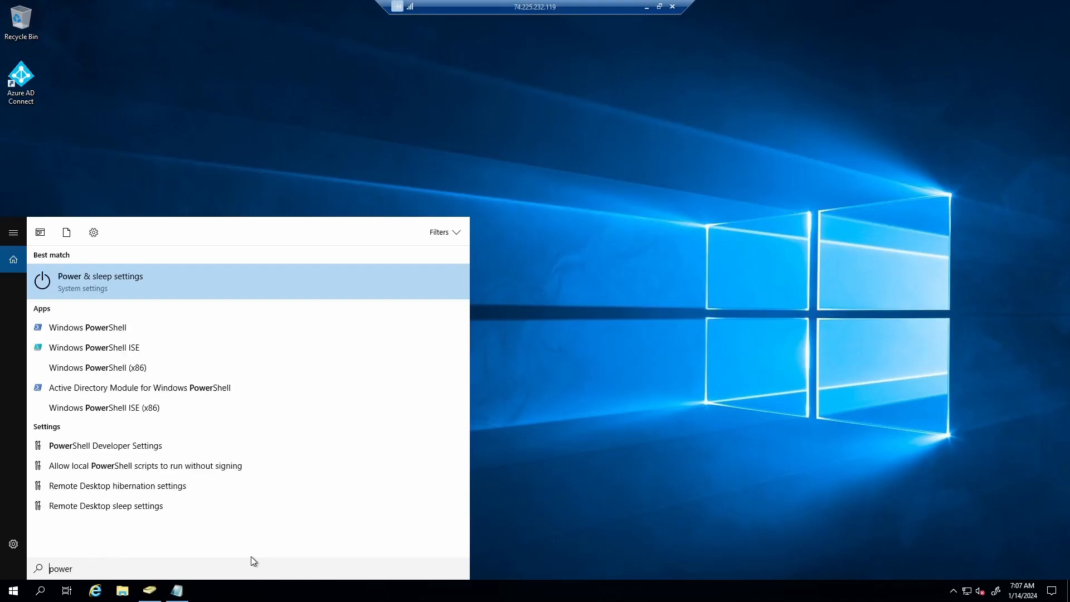
right_click(142, 327)
left_click(195, 341)
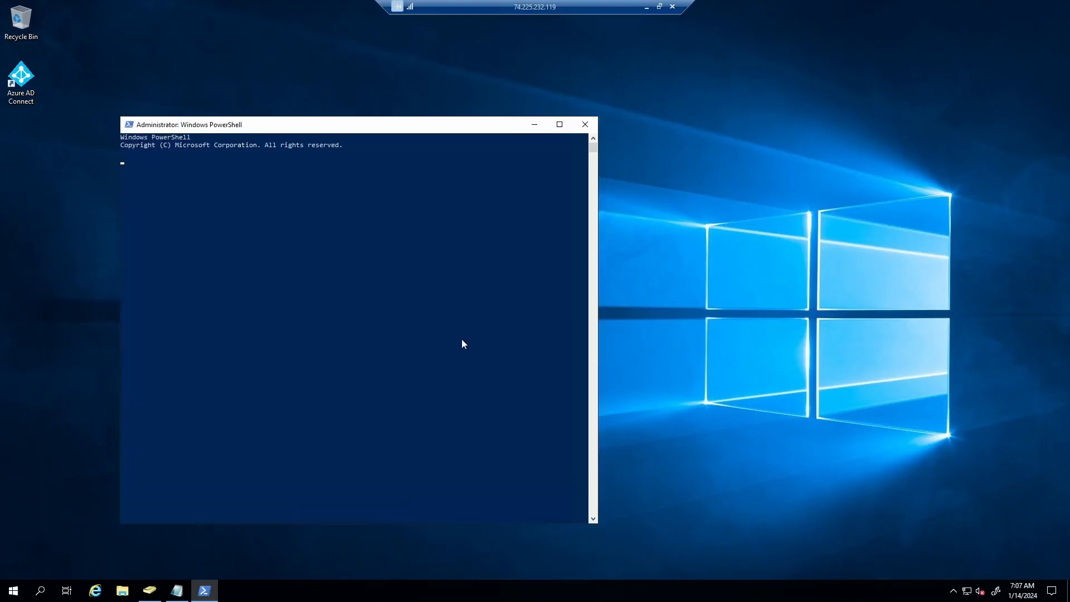
- Bring the Notepad command list forward and select the Set-ExecutionPolicy line
left_click_drag(422, 130, 716, 95)
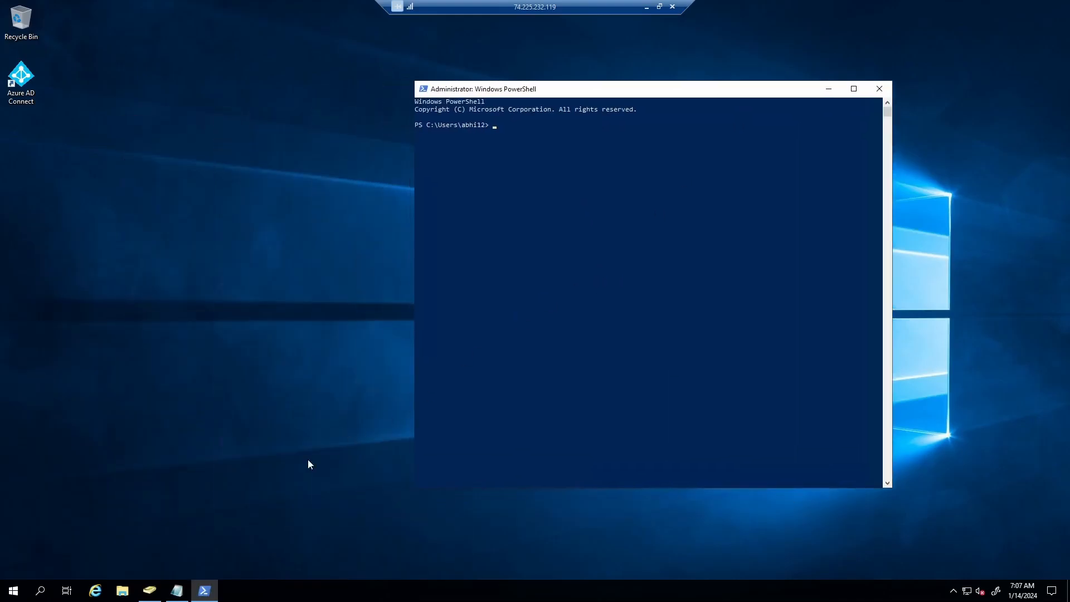
left_click(180, 594)
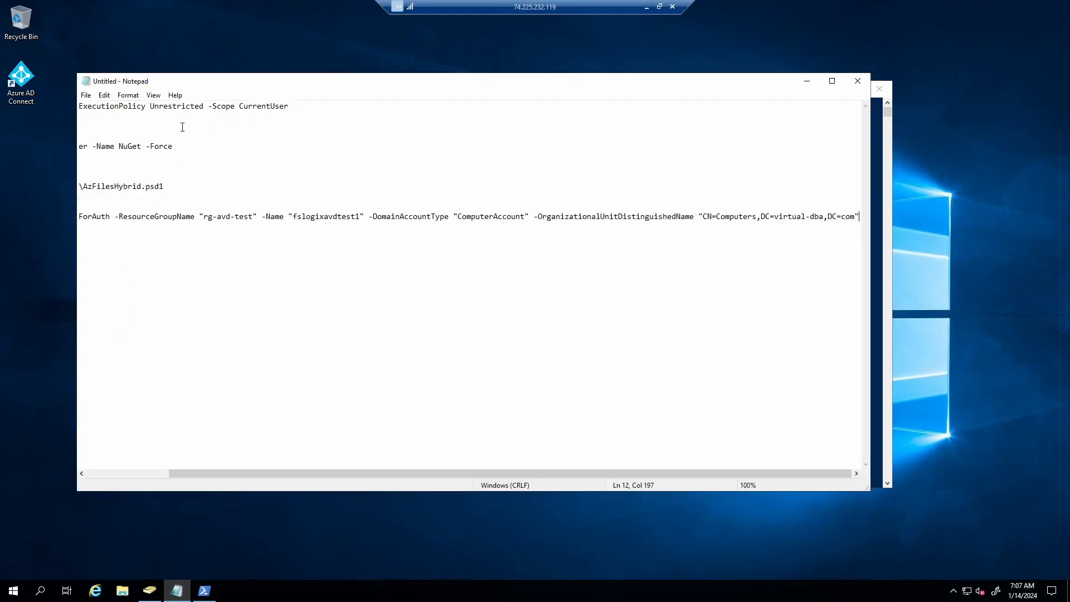
scroll(239, 124, "left", 3)
scroll(306, 130, "left", 2)
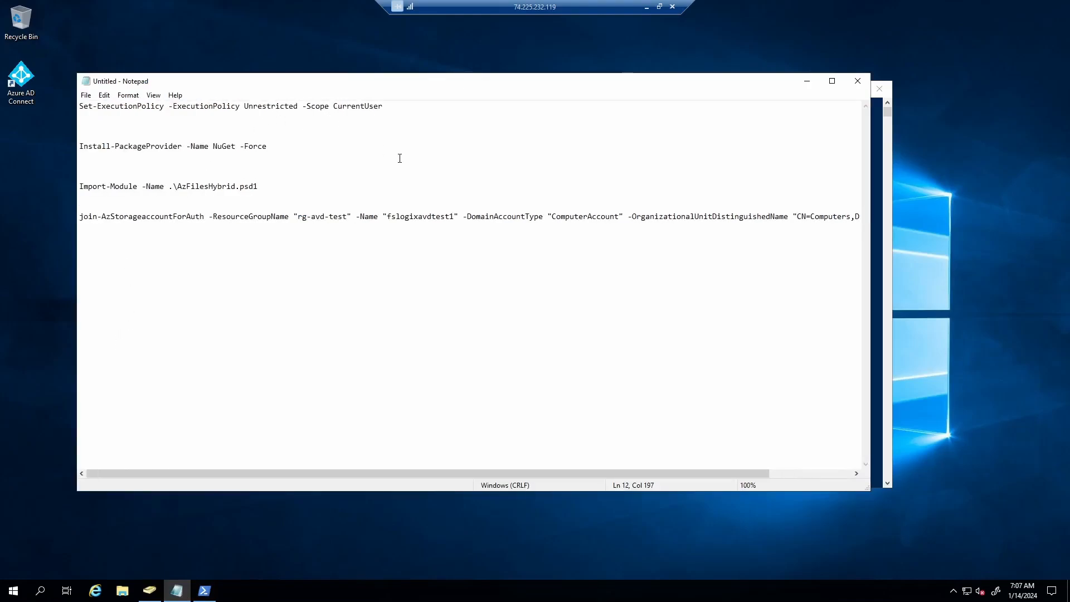
left_click_drag(402, 112, 77, 108)
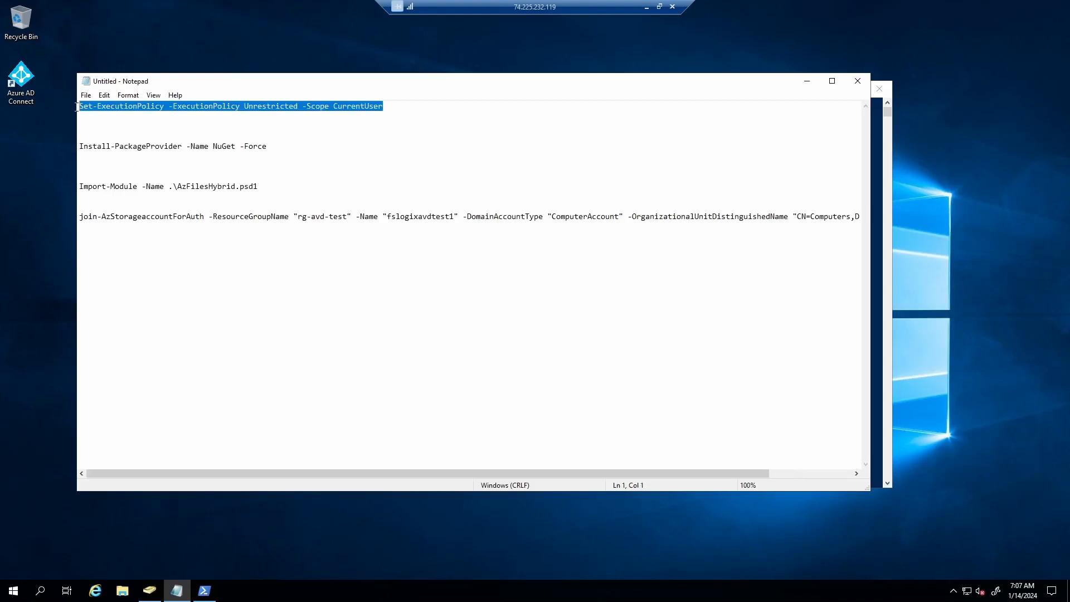
- Run Set-ExecutionPolicy Unrestricted for CurrentUser, answering A (Yes to All)
left_click(204, 590)
left_click(529, 126)
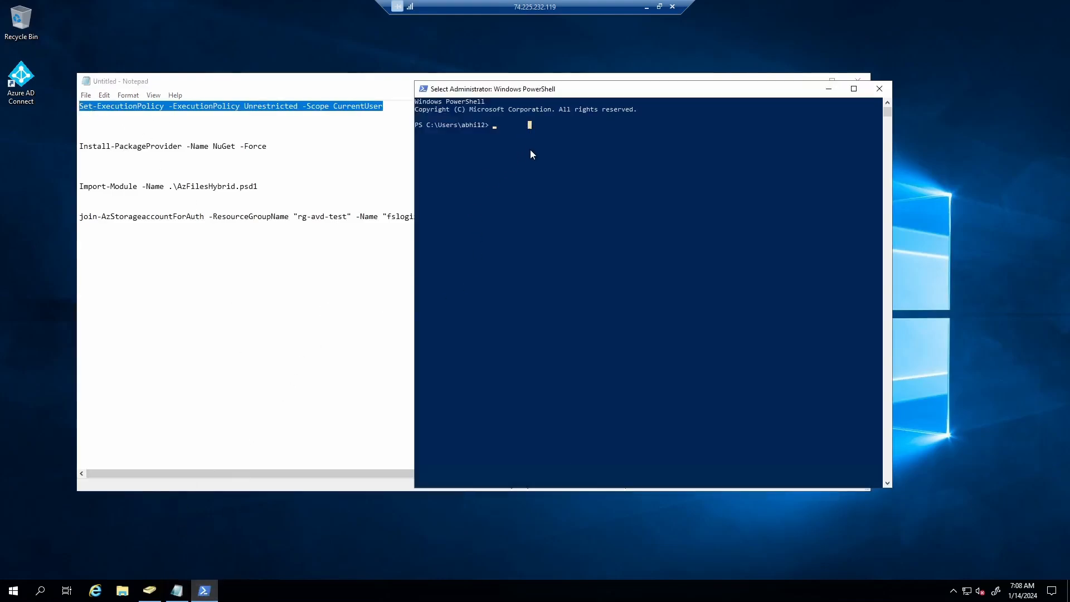
right_click(533, 155)
key("Return")
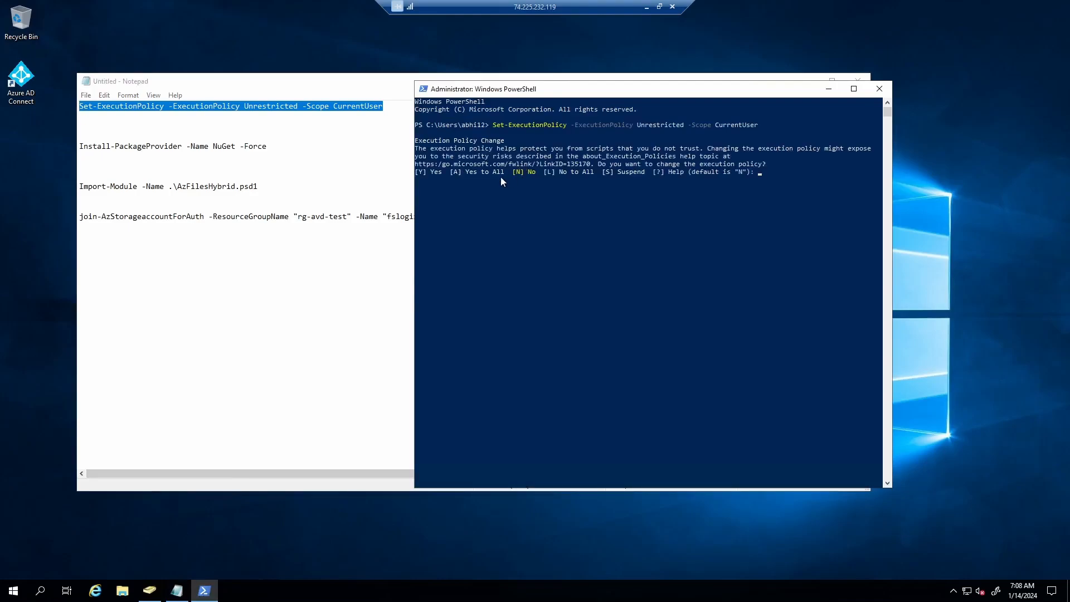
type("A")
key("Return")
- Install the NuGet provider with Install-PackageProvider -Name NuGet -Force, then select the Import-Module line
left_click(201, 164)
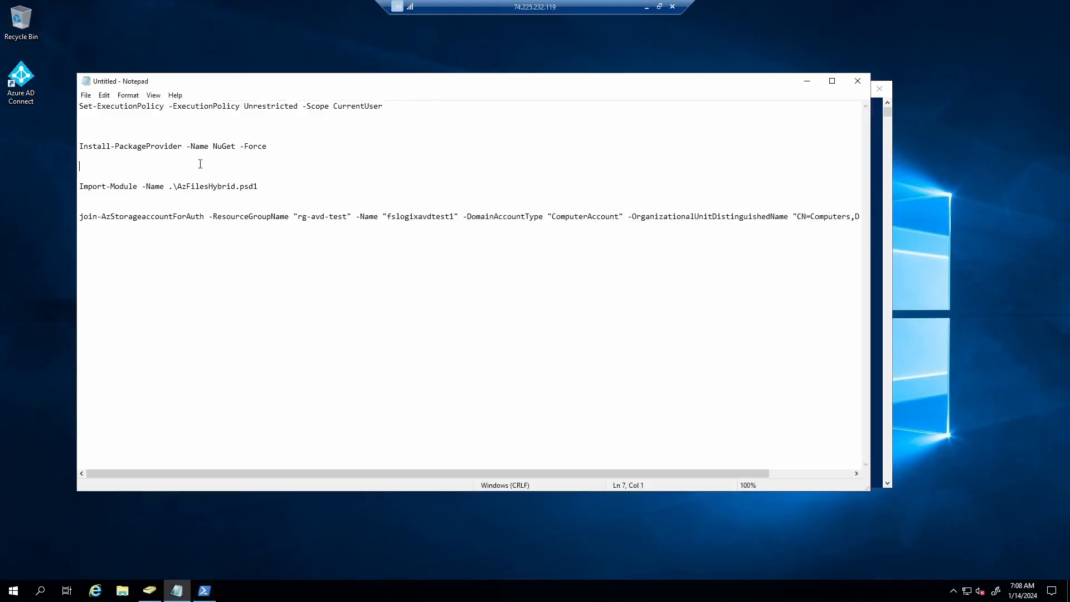
left_click_drag(268, 146, 80, 146)
key("ctrl+c")
left_click(204, 590)
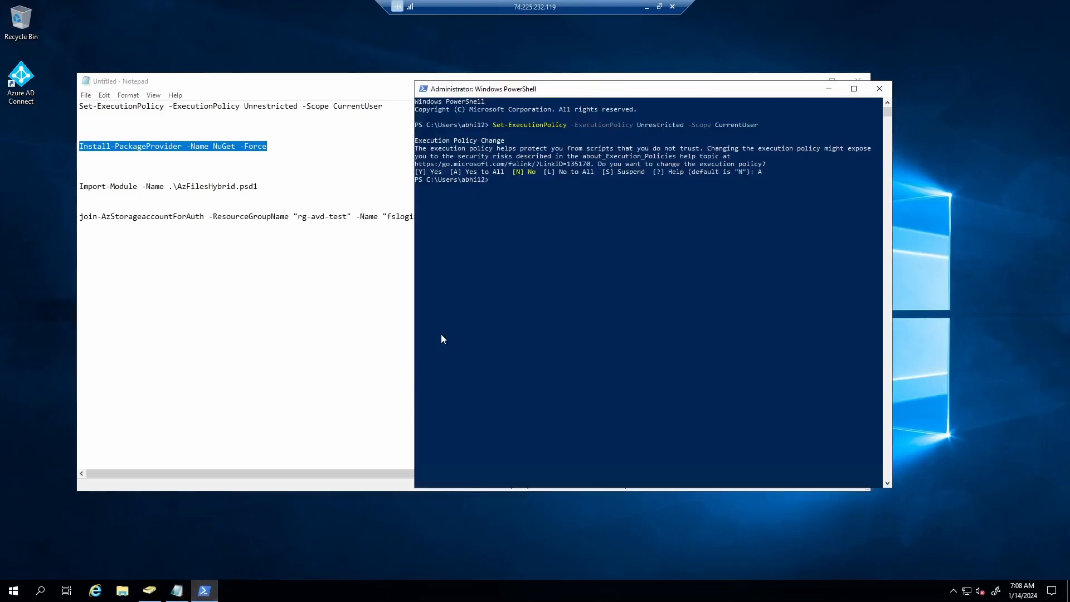
left_click(536, 182)
right_click(514, 287)
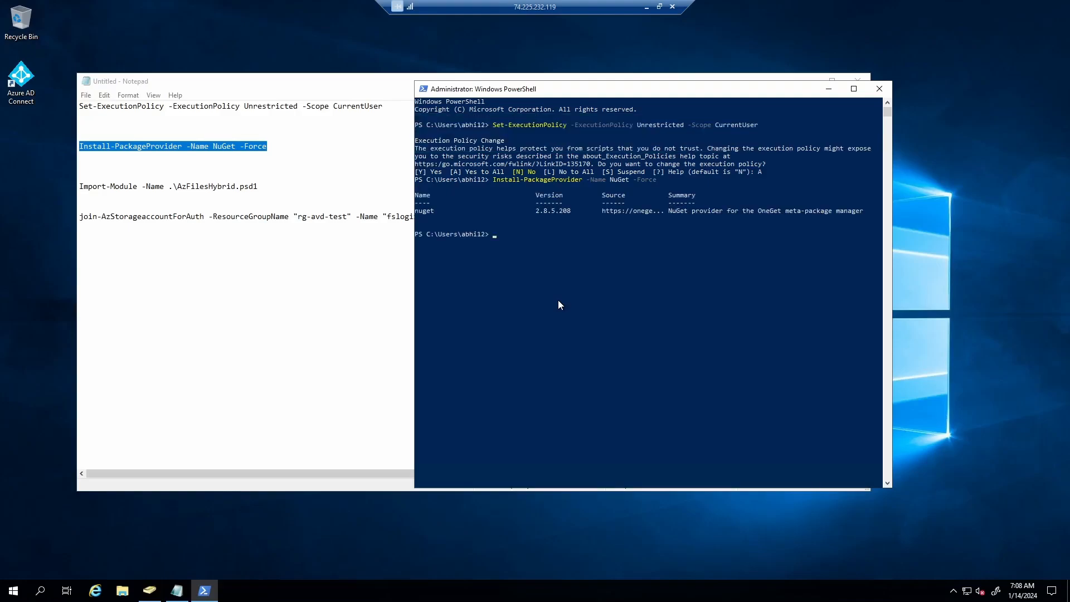
right_click(586, 284)
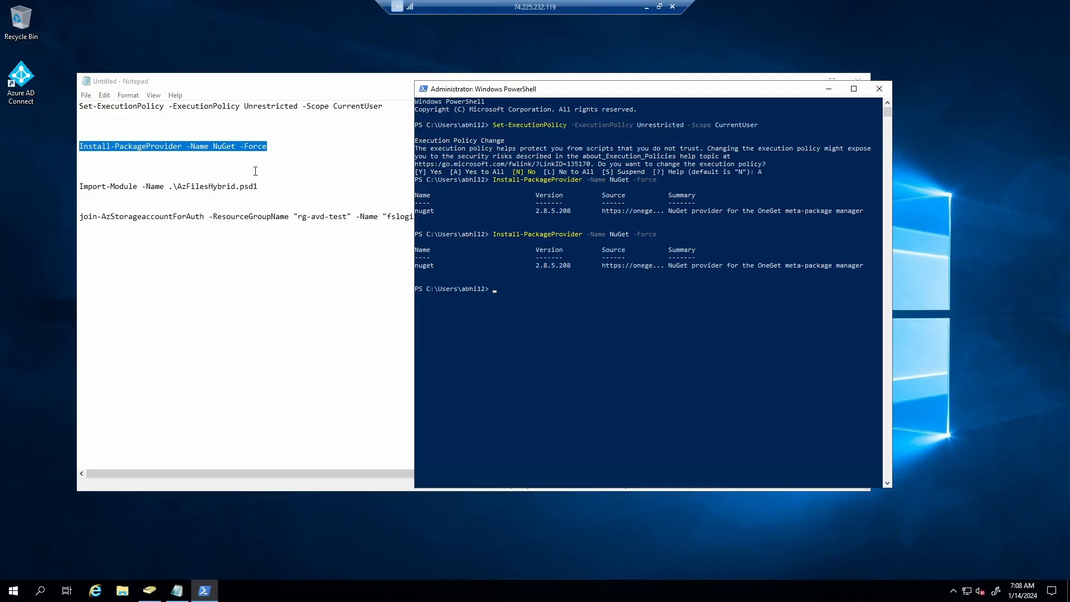
left_click(238, 200)
left_click_drag(266, 187, 70, 186)
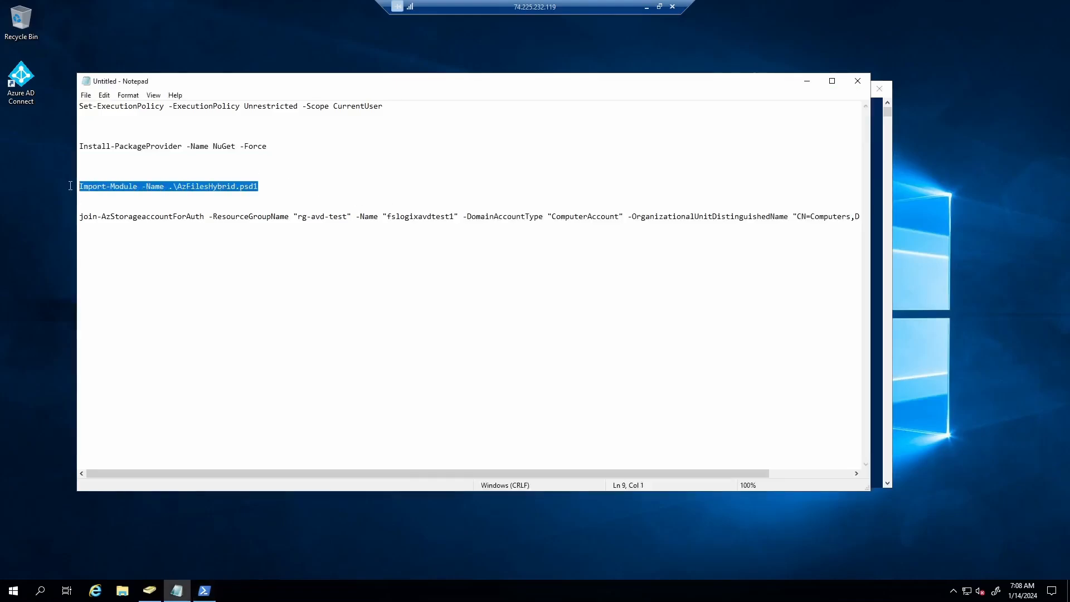
- Run the Import-Module AzFilesHybrid command in the console
left_click(204, 591)
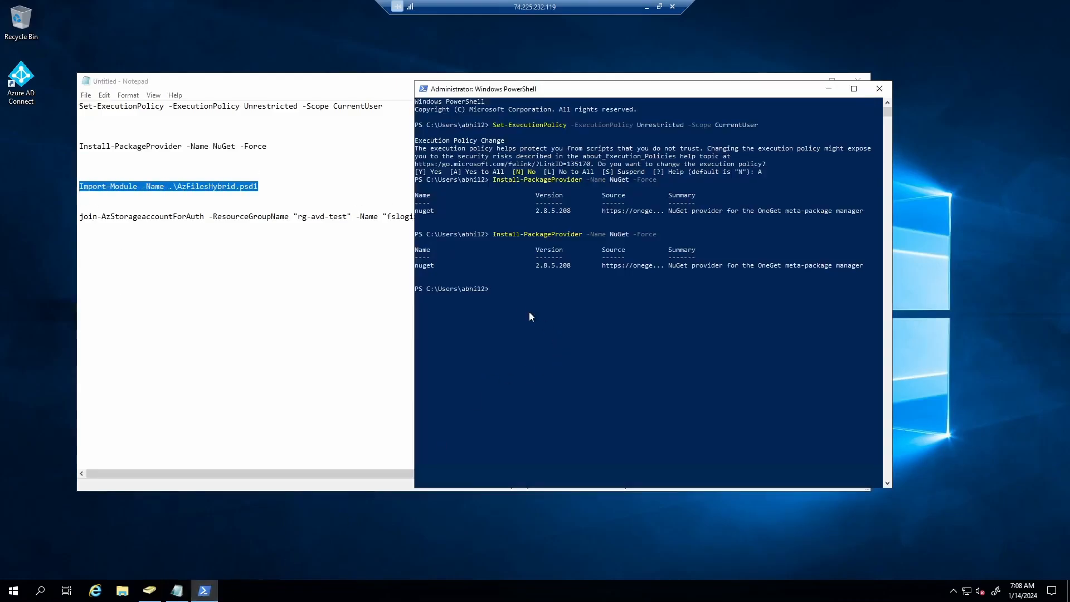
right_click(512, 292)
key("Return")
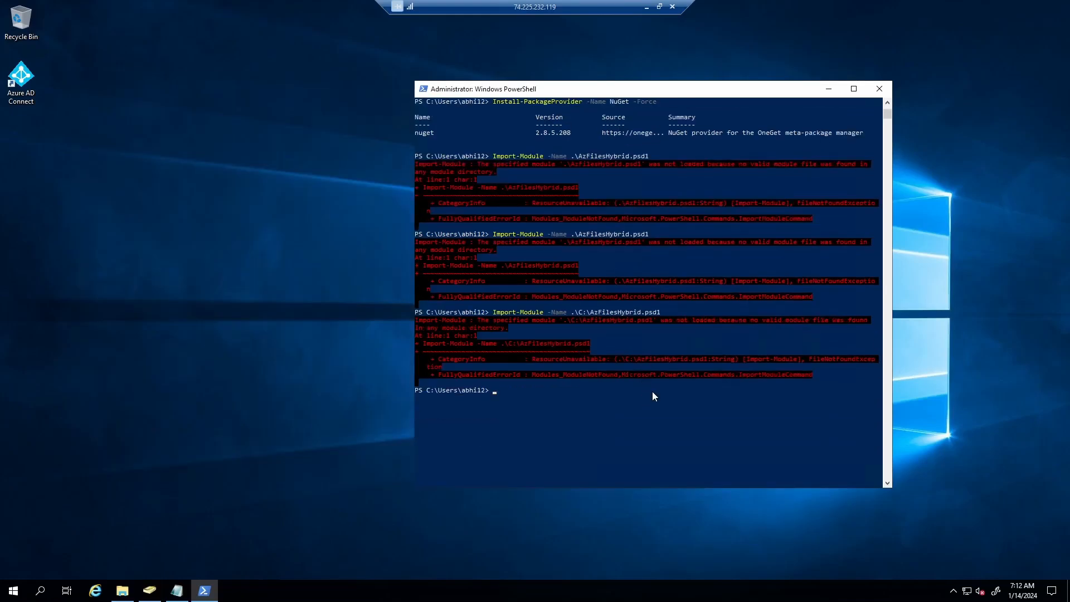
scroll(652, 391, "down", 1)
scroll(654, 392, "up", 3)
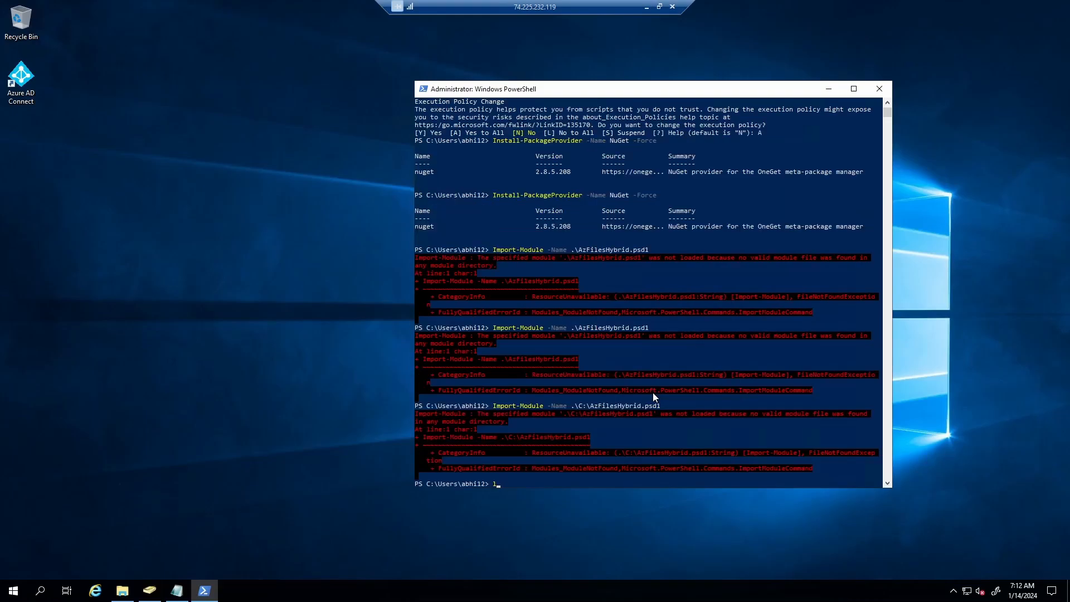
- List the current folder, move up to C:\Users and list it
type("ls")
key("Return")
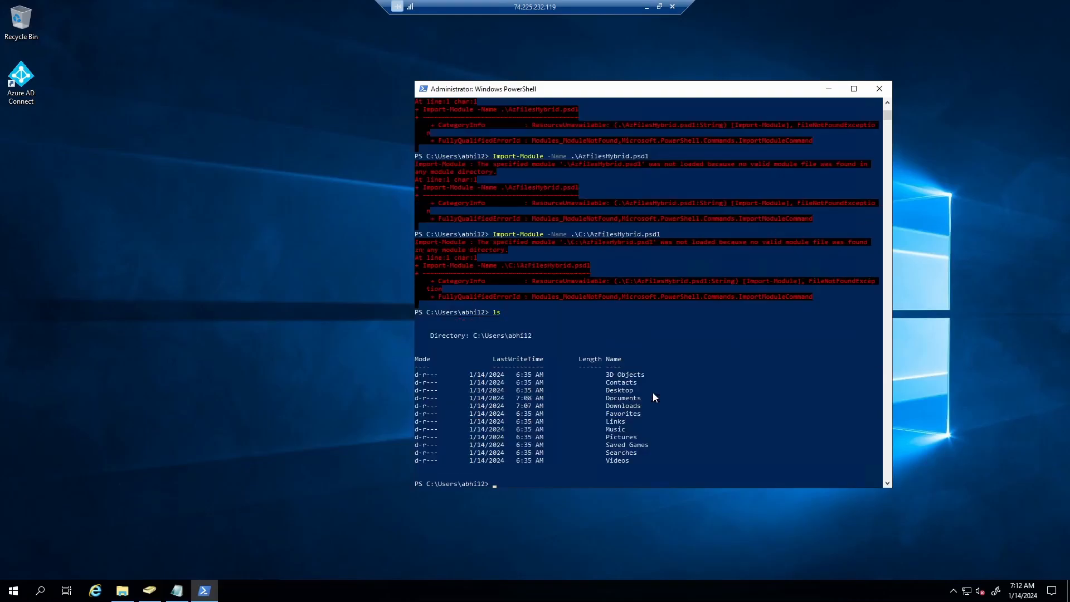
type("cd ..")
key("Return")
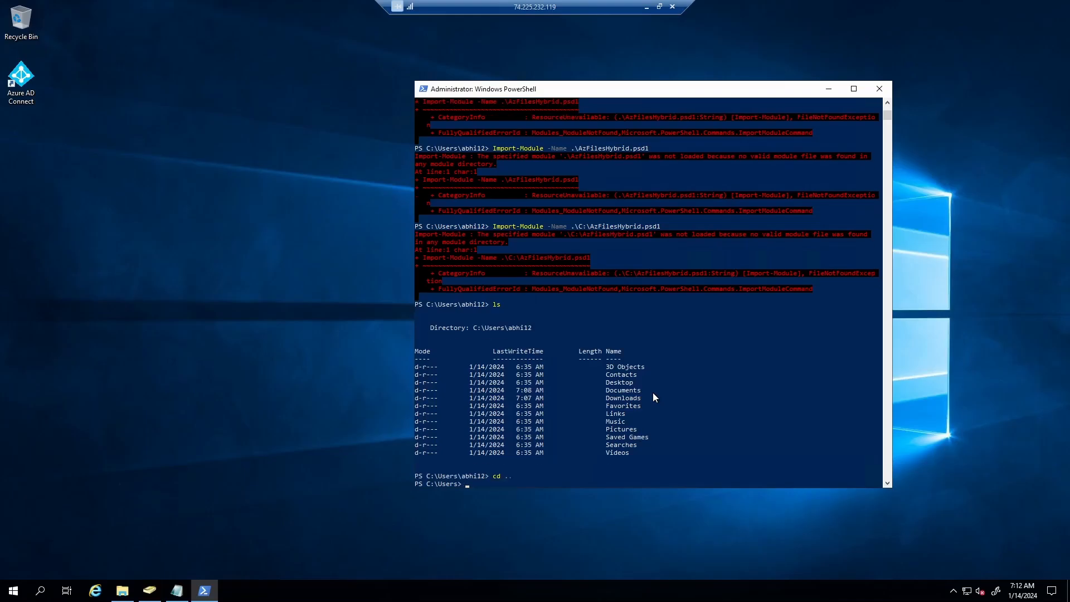
type("ls")
key("Return")
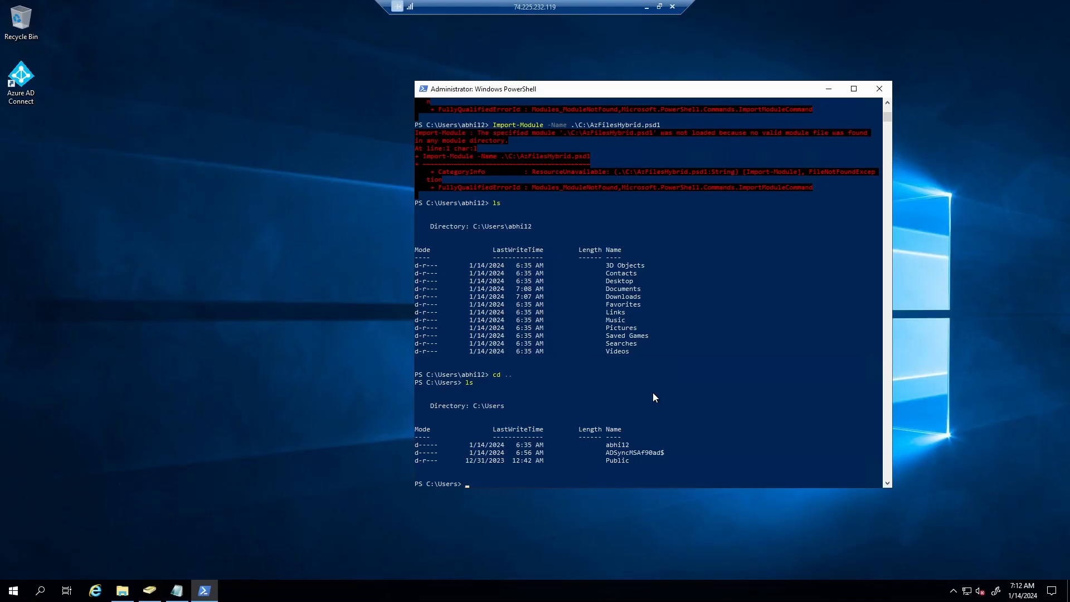
- Navigate to C:\AzFilesHybrid and list its psd1, psm1 and CopyToPSPath.ps1 files
type("cd AzFilesHybrid")
key("Return")
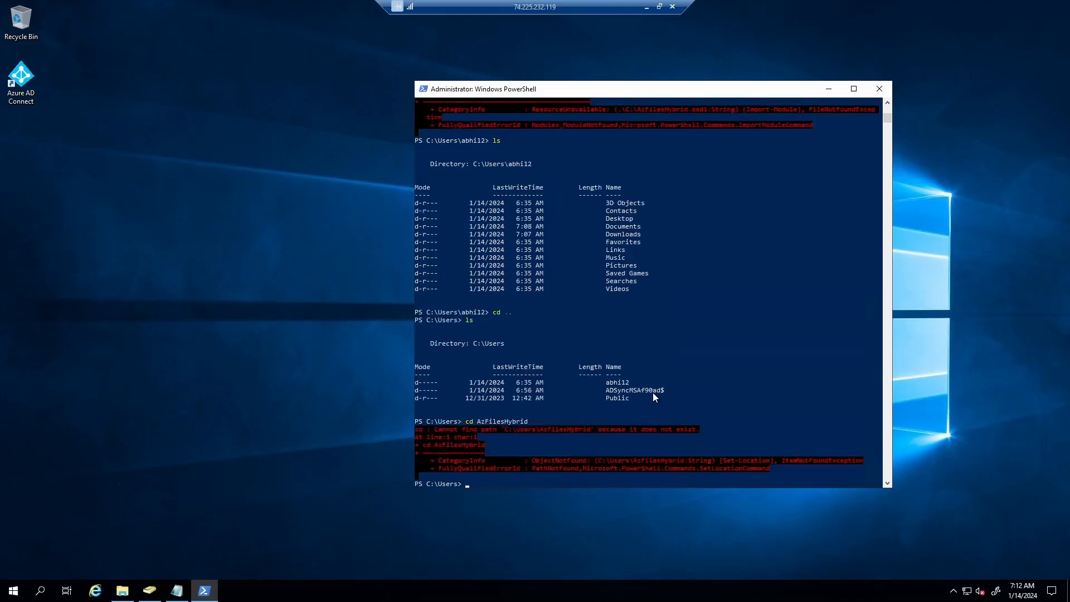
key("Up")
key("Up")
key("Up")
key("Return")
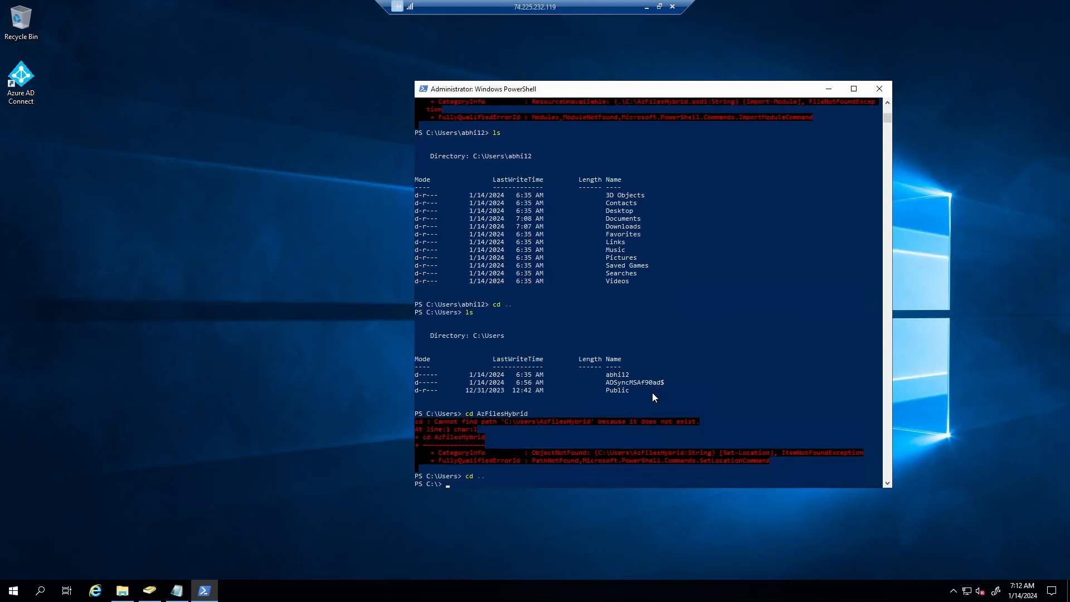
key("Up")
key("Up")
key("Up")
key("Return")
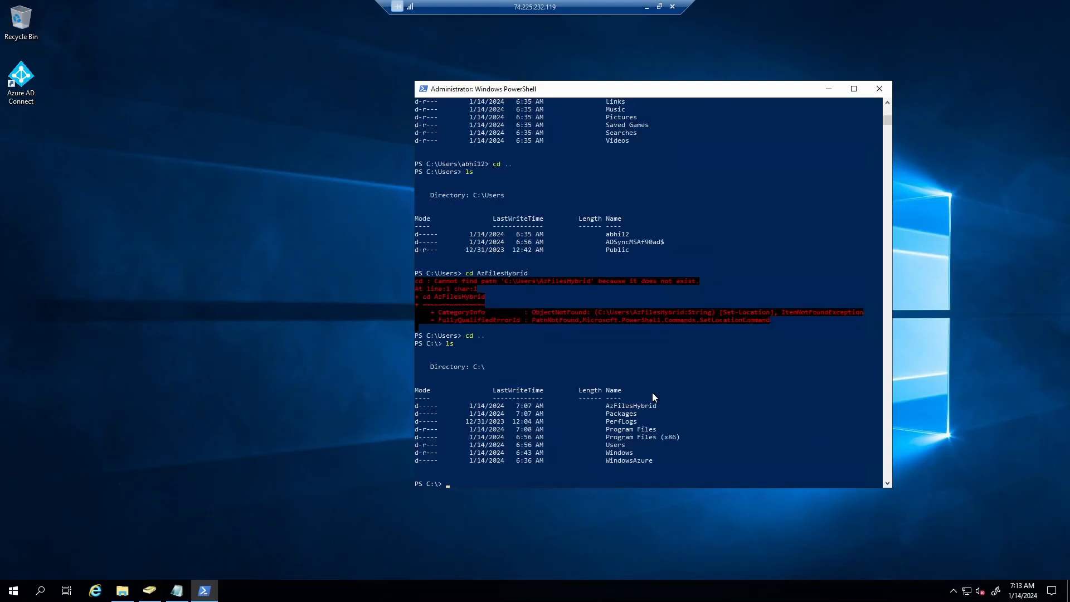
key("Up")
key("Up")
key("Up")
key("Return")
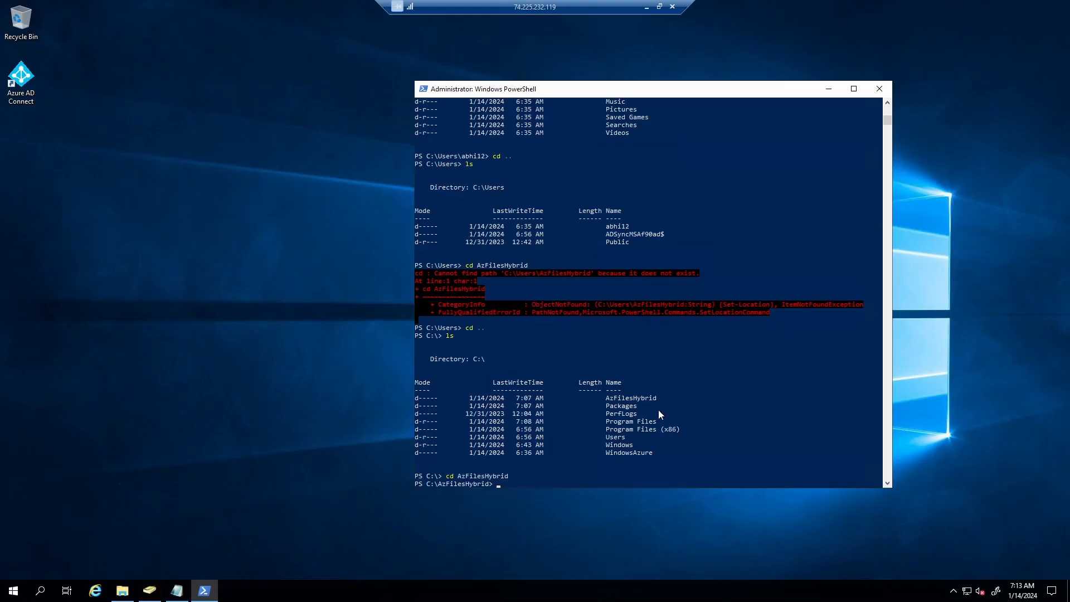
type("ls")
key("Return")
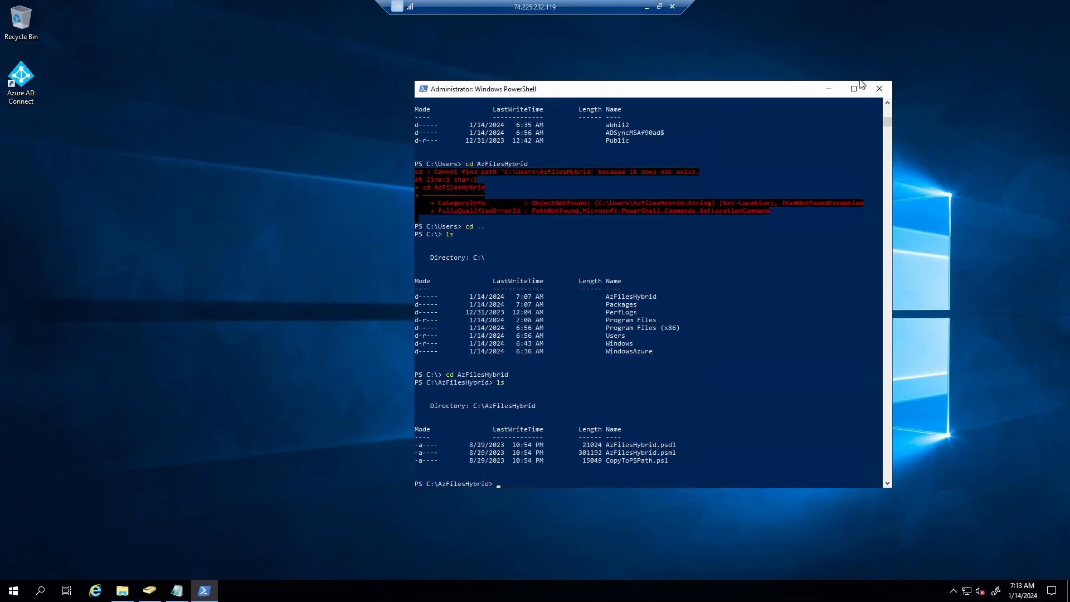
- Rerun the Import-Module AzFilesHybrid line from Notepad, answering A to update PowerShellGet
left_click(829, 89)
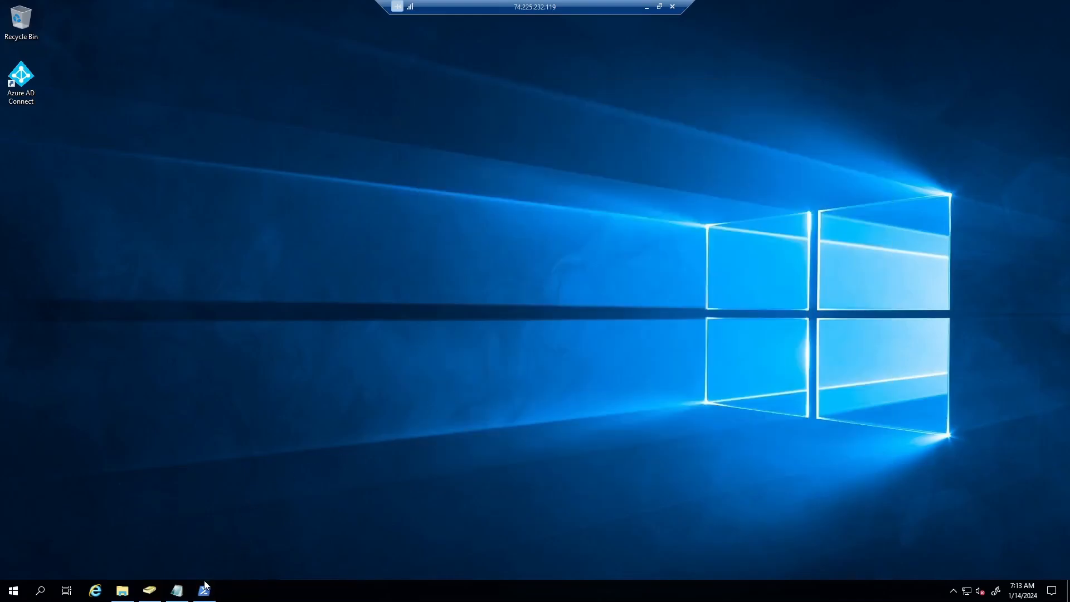
left_click(177, 590)
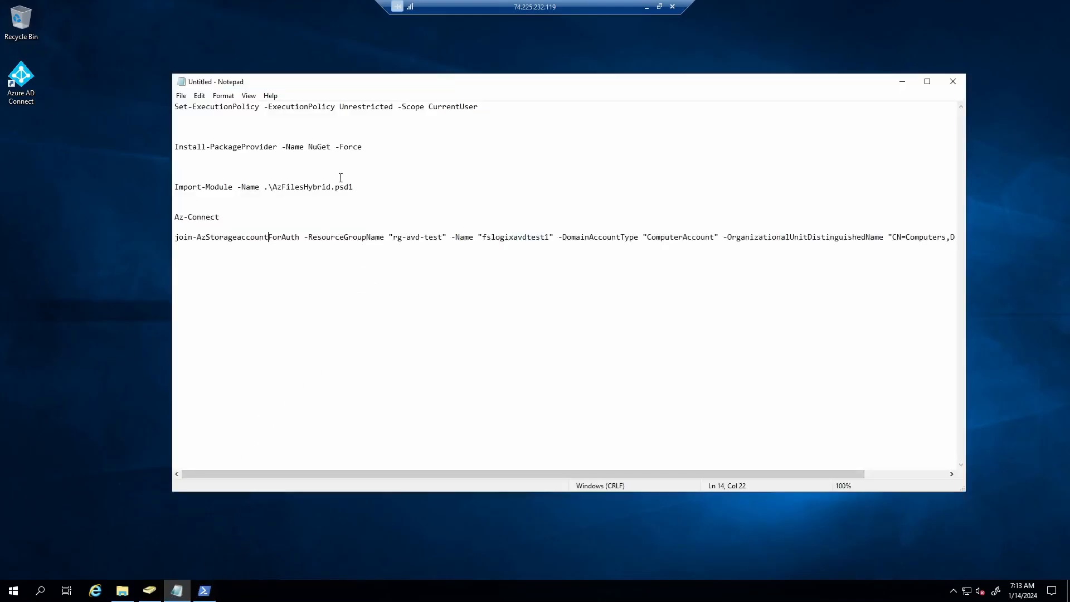
left_click_drag(353, 187, 174, 186)
key("ctrl+c")
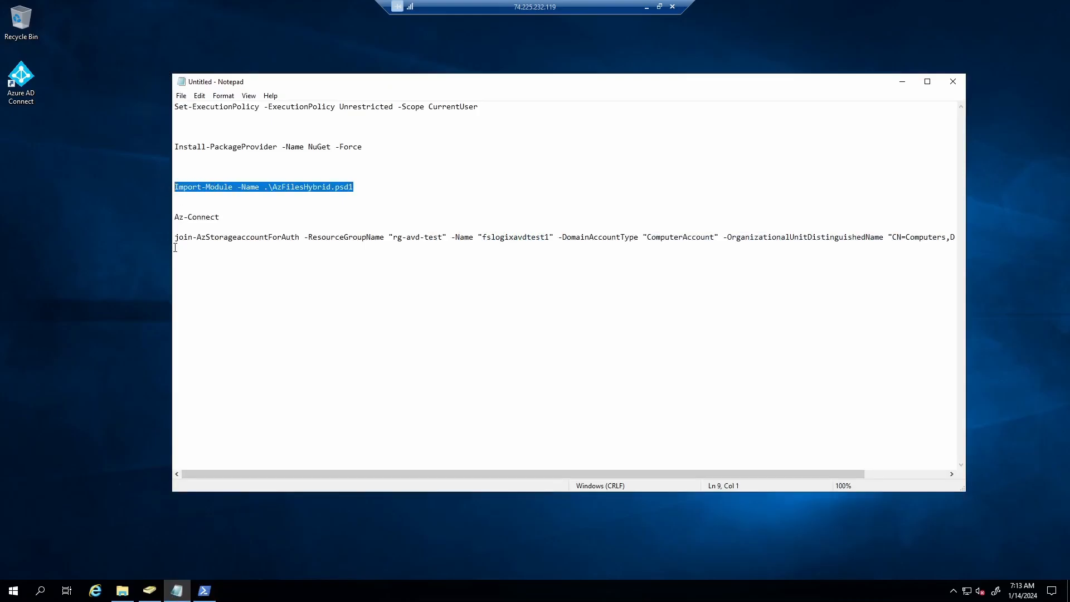
left_click(203, 590)
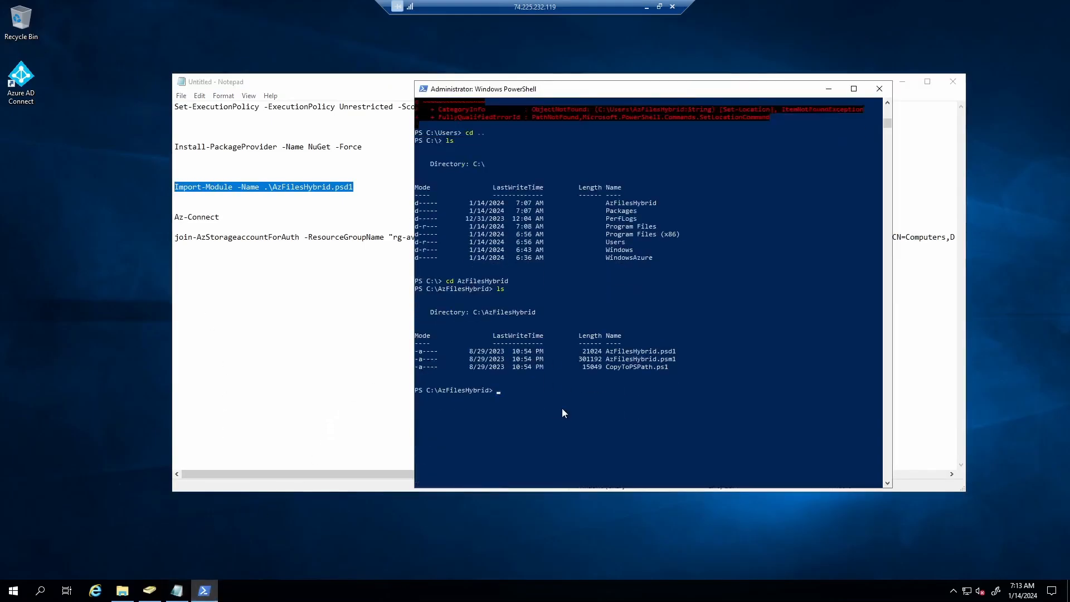
scroll(562, 410, "down", 1)
right_click(530, 295)
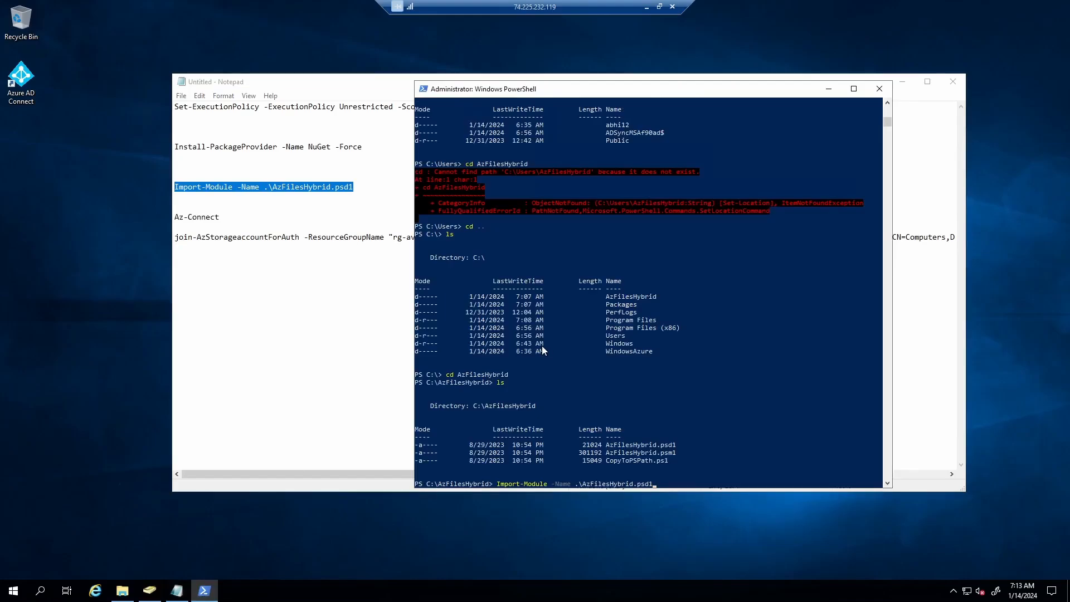
key("Return")
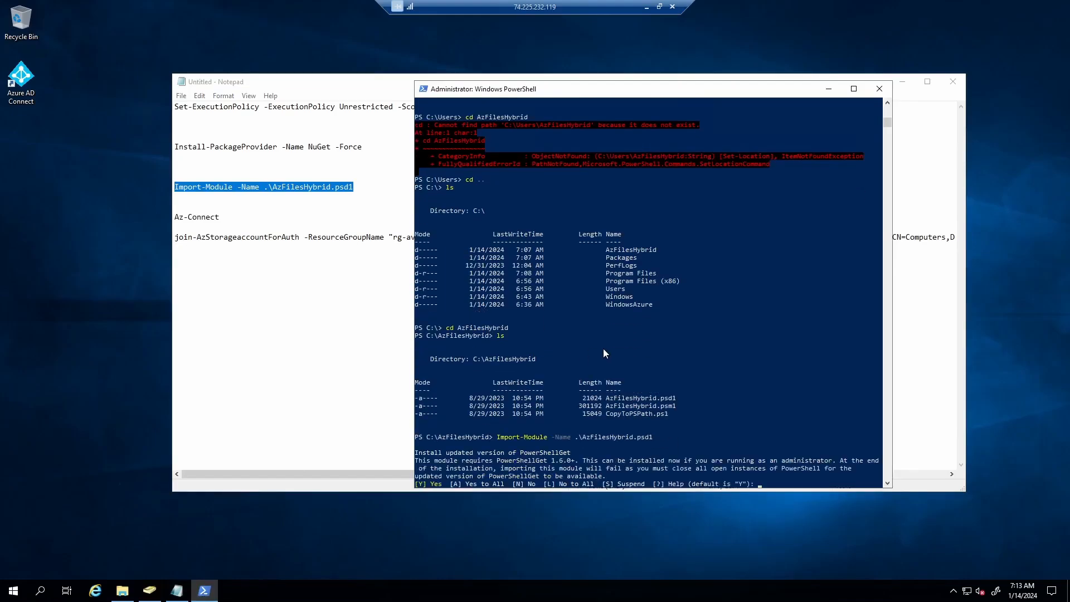
type("A")
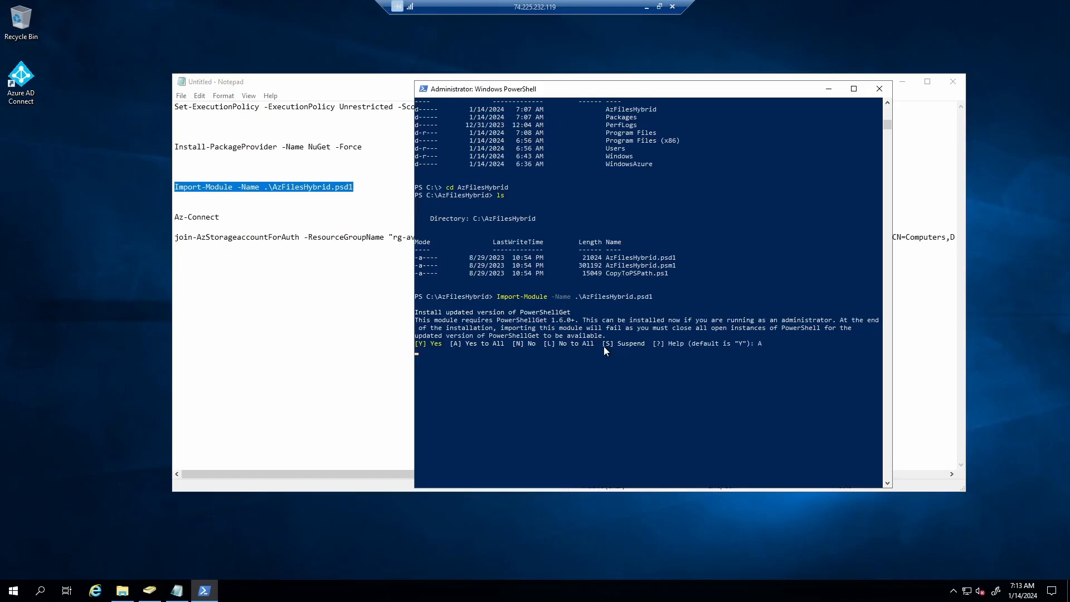
- Close the failed console and launch a new Windows PowerShell as administrator
scroll(576, 426, "down", 1)
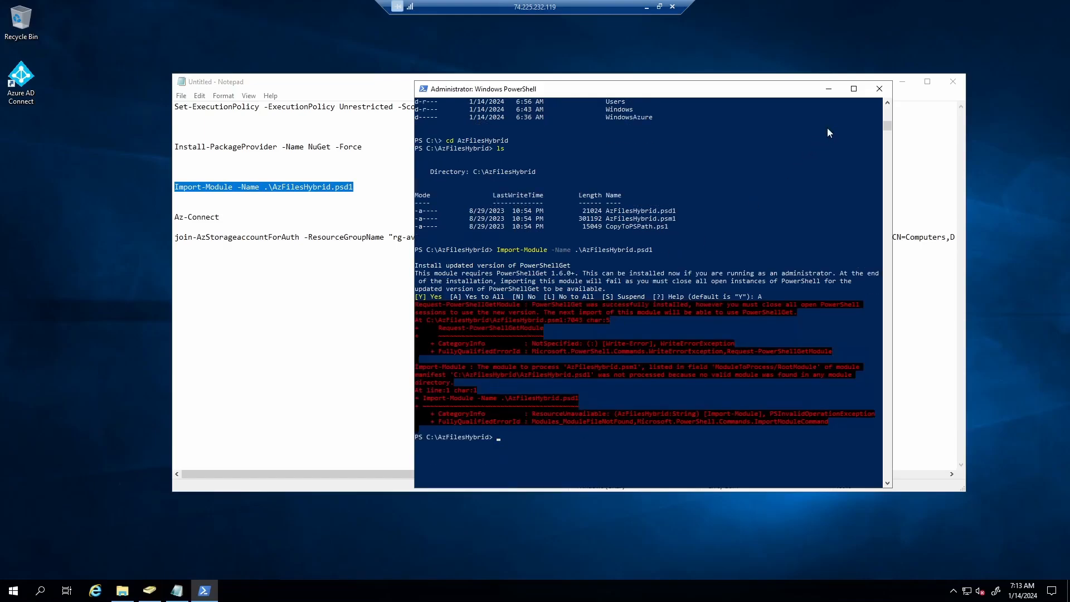
scroll(648, 396, "down", 2)
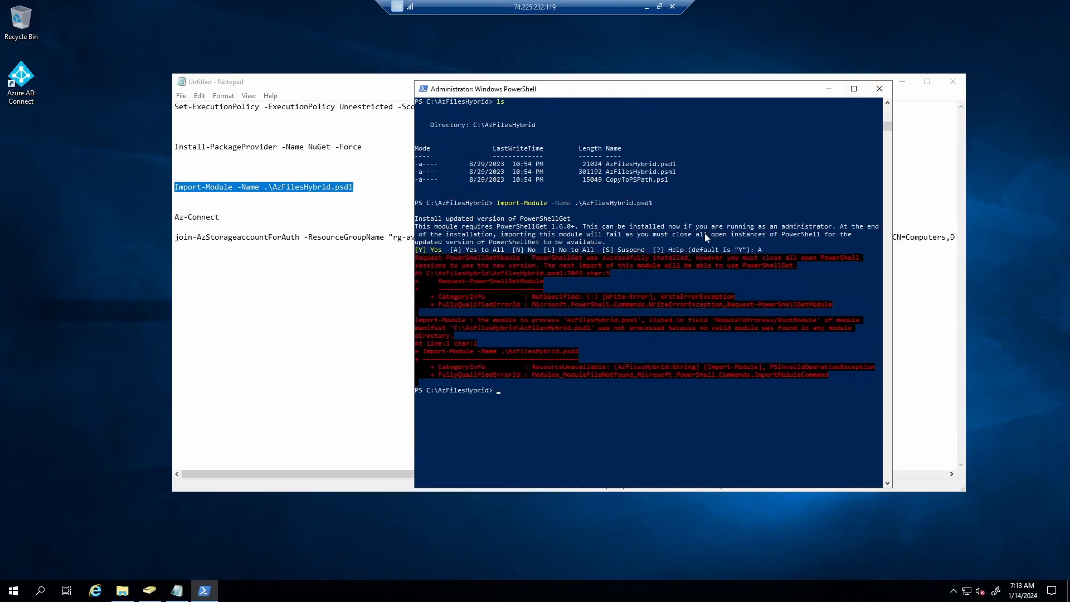
left_click(879, 89)
right_click(848, 50)
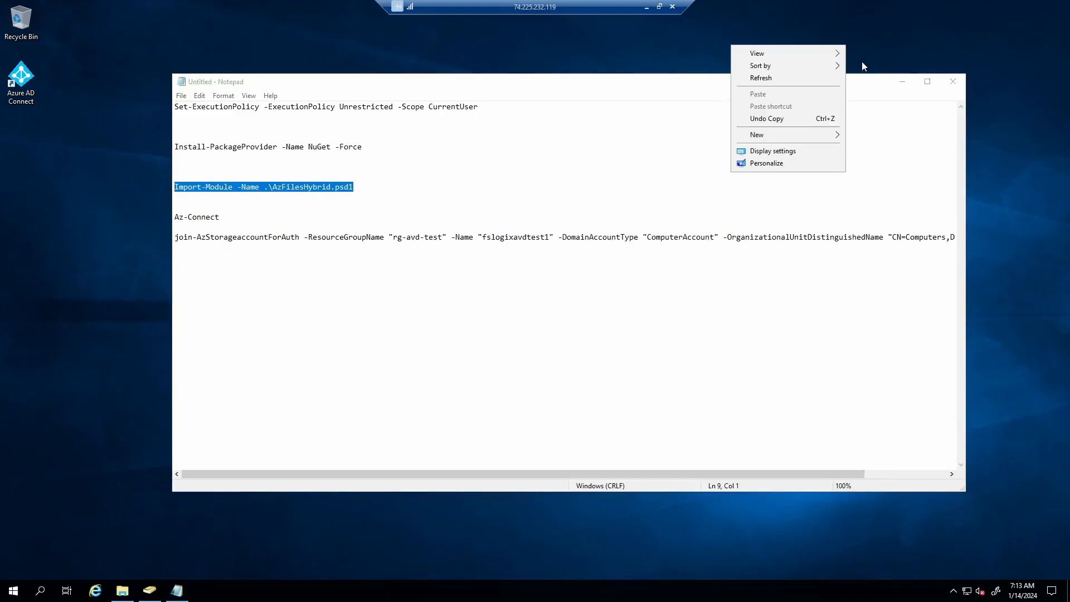
left_click(785, 78)
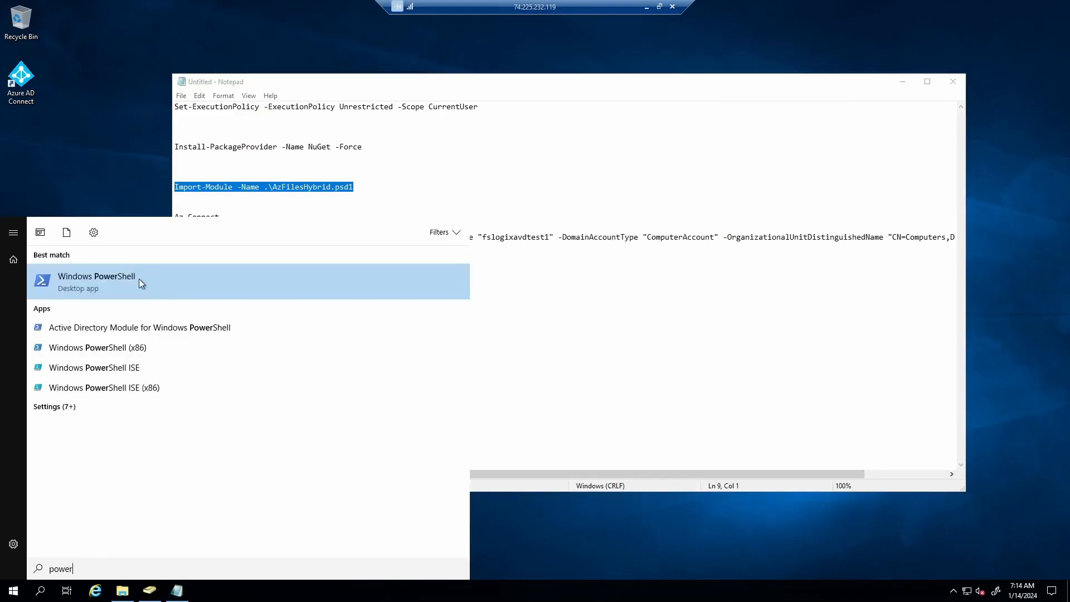
right_click(138, 279)
left_click(176, 292)
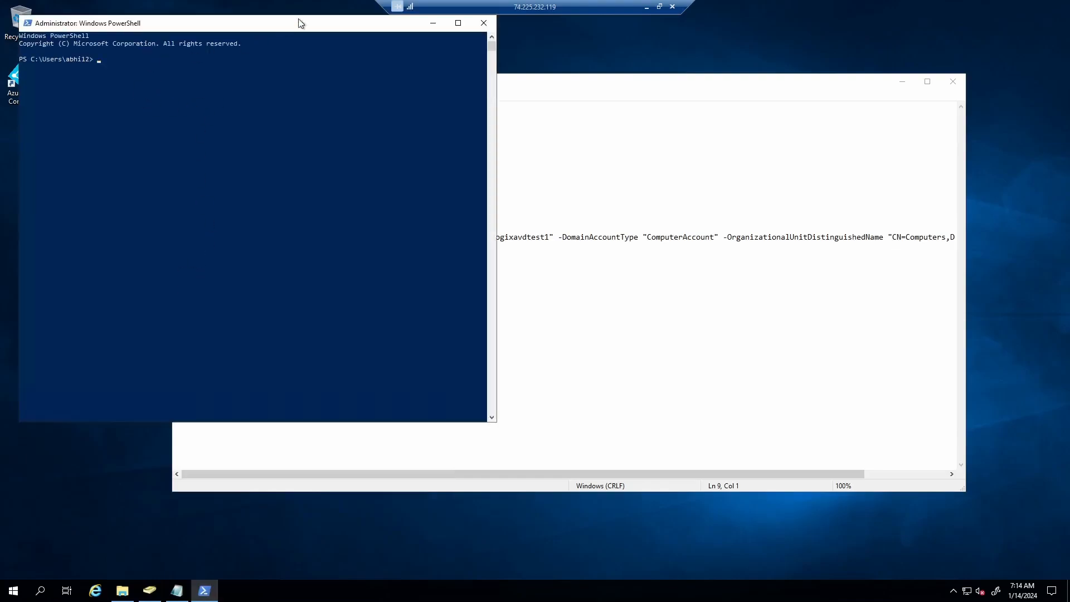
- Copy the Import-Module line from Notepad and reposition the new console
left_click_drag(300, 25, 473, 128)
left_click_drag(495, 164, 428, 294)
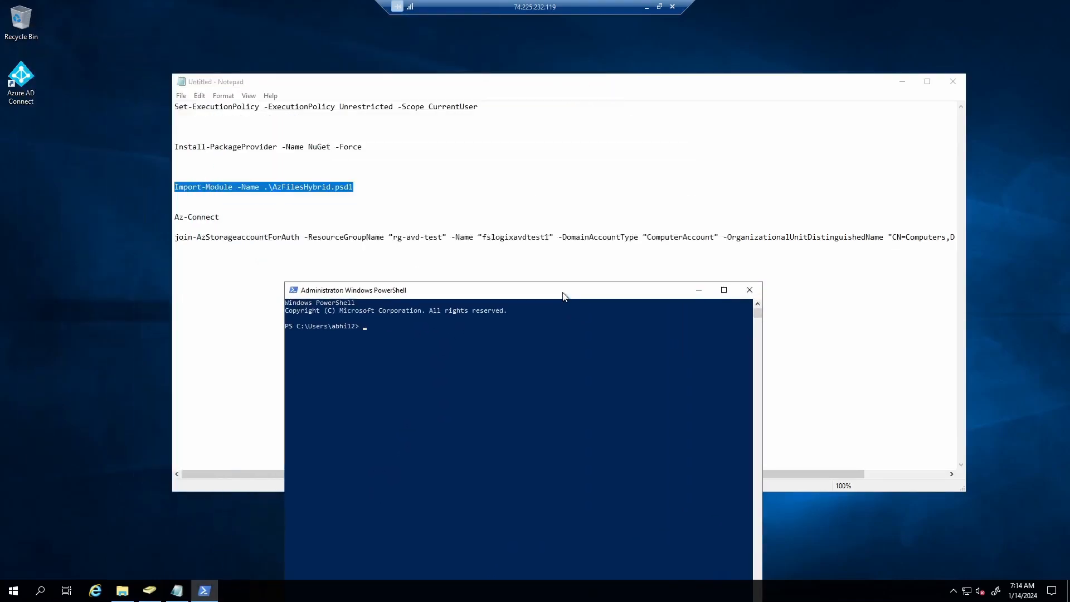
right_click(357, 185)
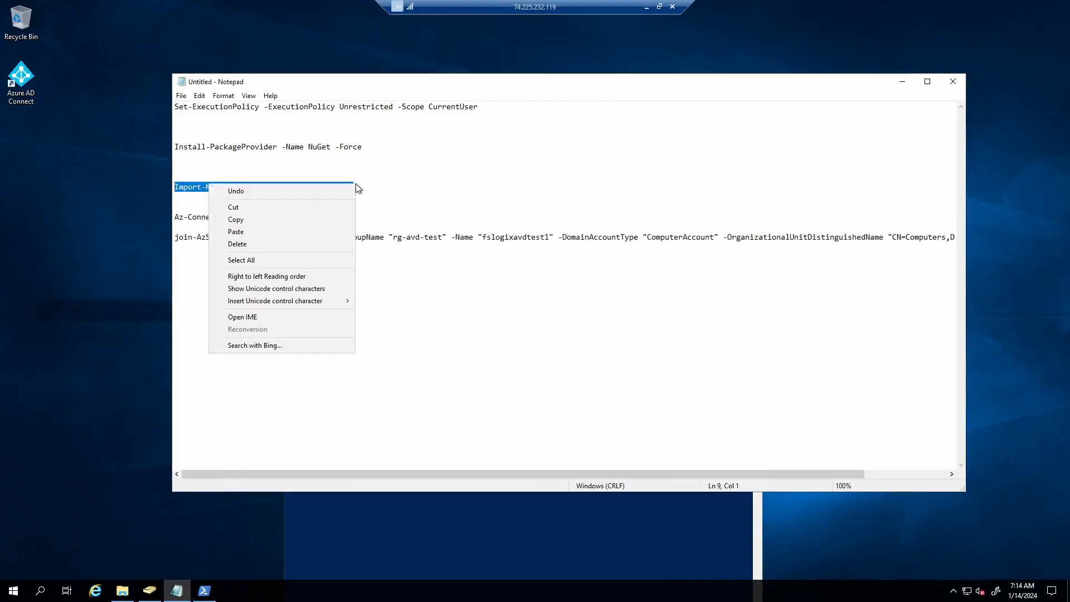
left_click(254, 219)
left_click(482, 512)
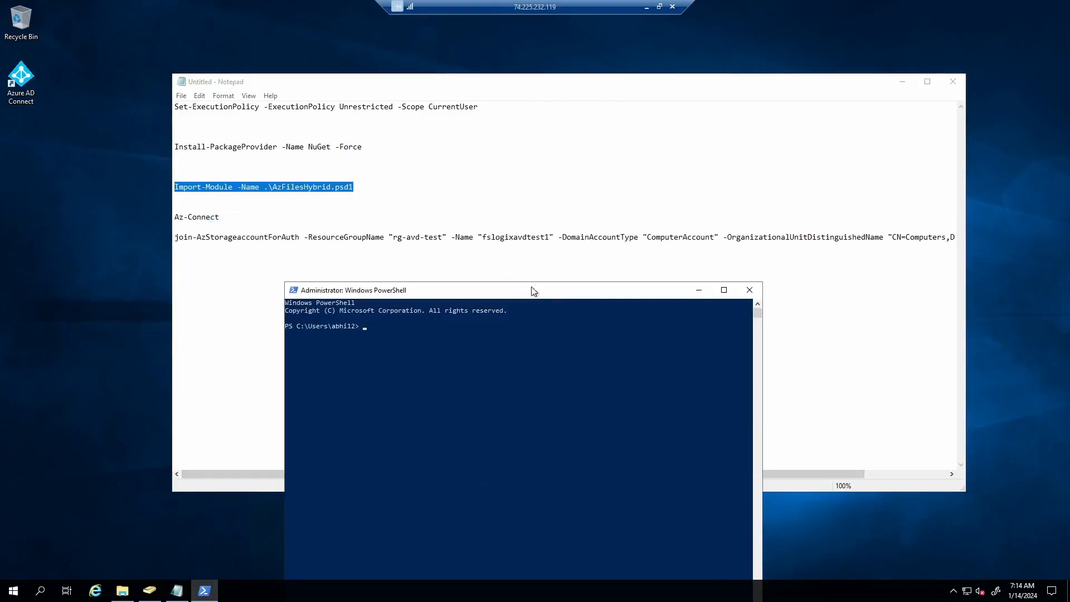
left_click_drag(465, 289, 477, 206)
left_click_drag(564, 180, 579, 126)
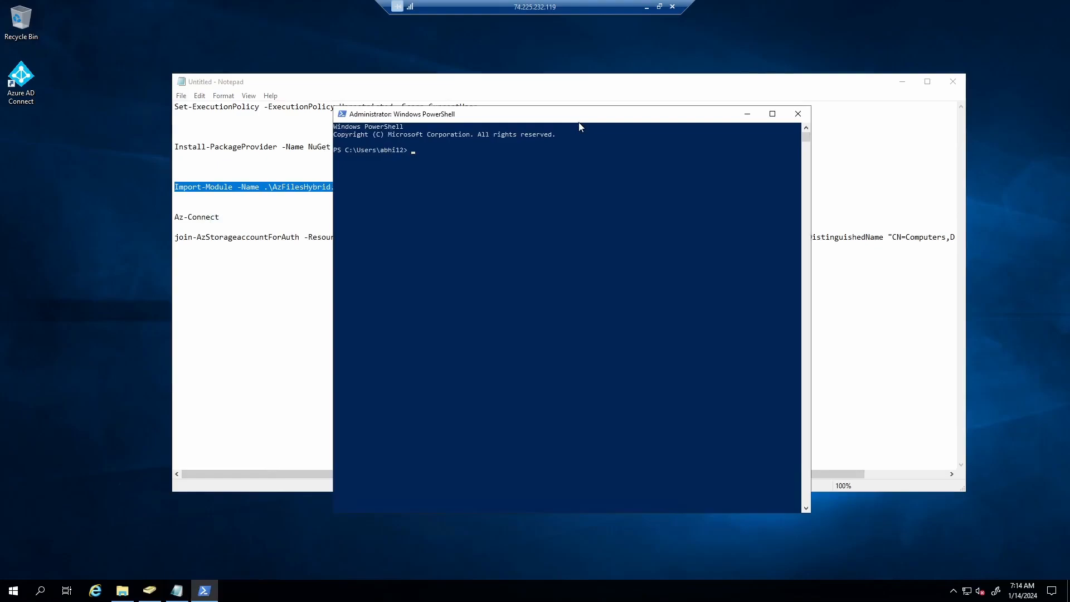
- Change to C:\AzFilesHybrid with cd and list its files
type("cd ..")
key("Return")
type("cd ..")
key("Return")
type("cd AzFilesHybrid")
key("Return")
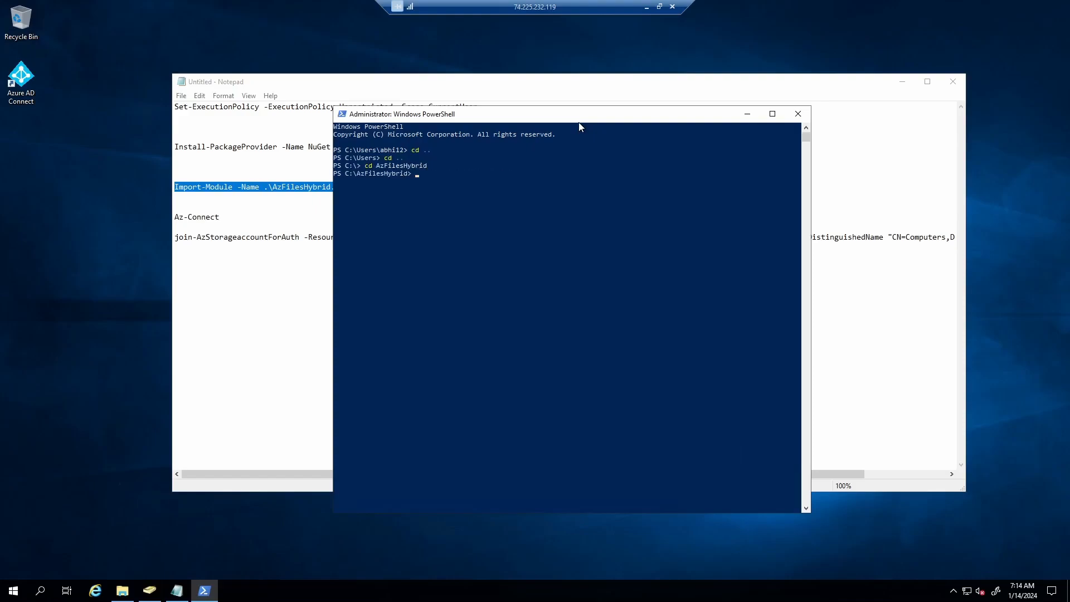
type("ls")
key("Return")
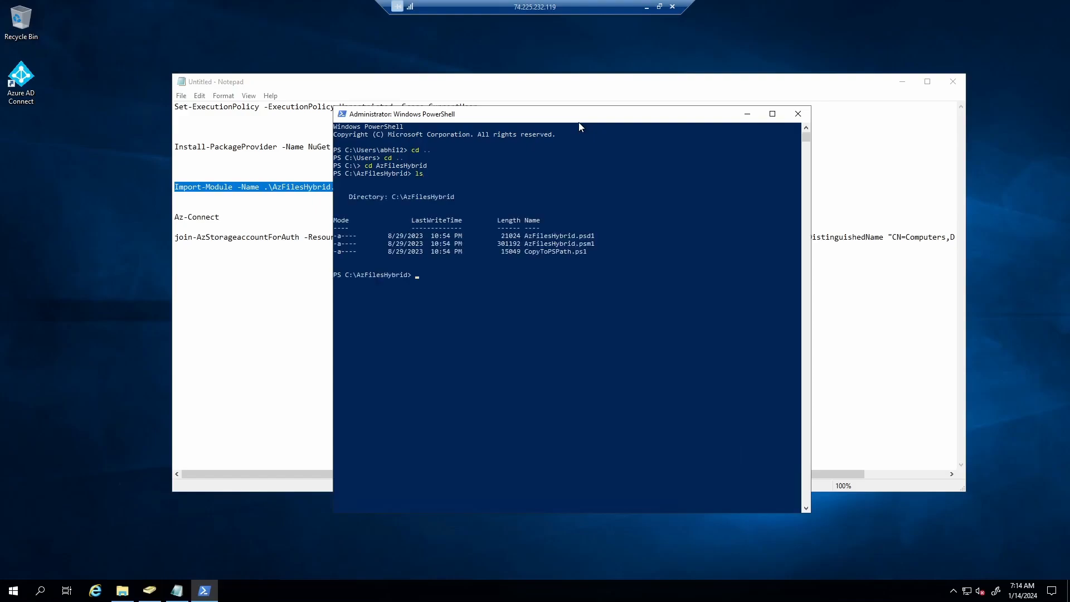
- Run Import-Module -Name .\AzFilesHybrid.psd1 and answer A to install the Az modules
key("Up")
key("Up")
key("Escape")
key("ctrl+v")
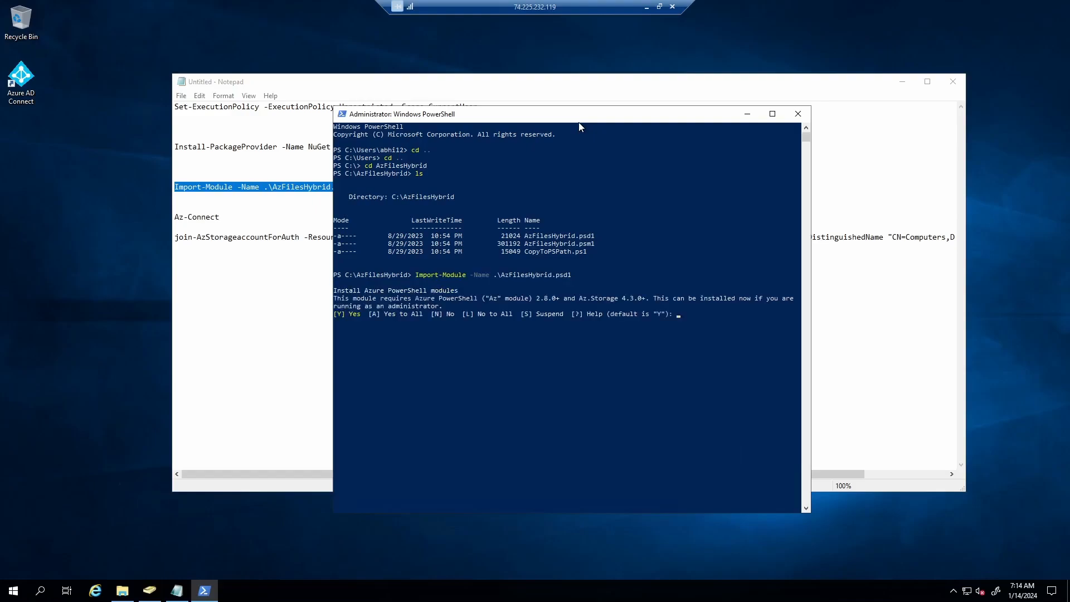
type("A")
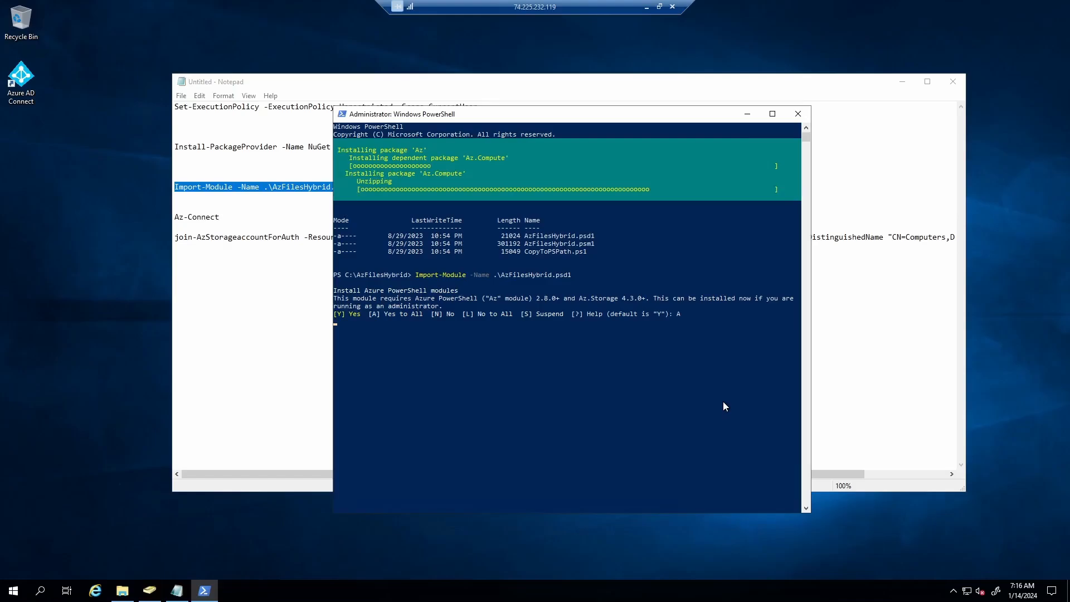
- Try the Az-Connect line from the Notepad script in the console
left_click(892, 237)
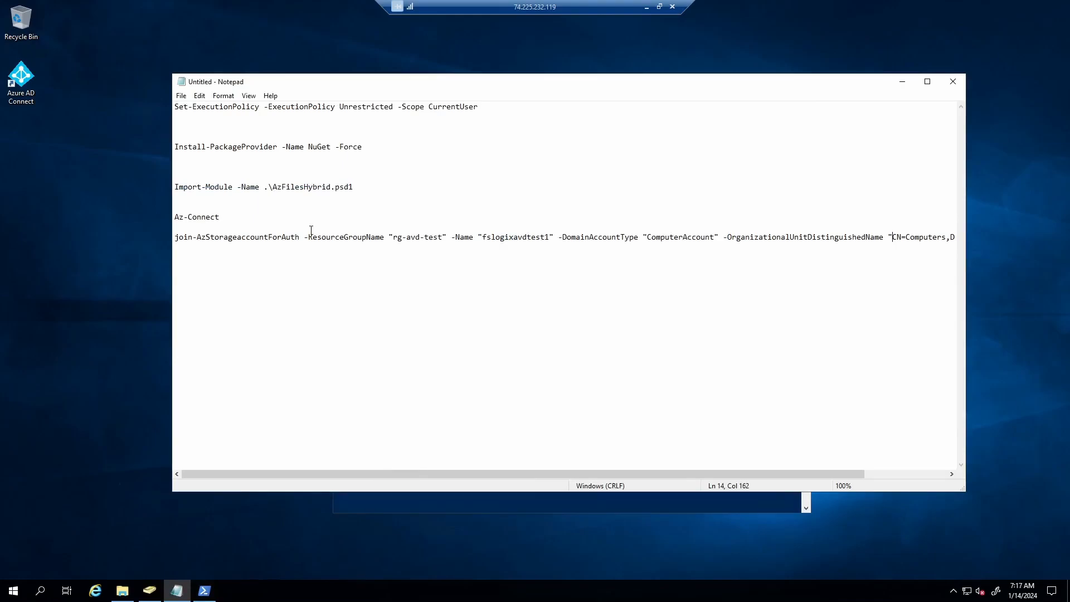
left_click(206, 591)
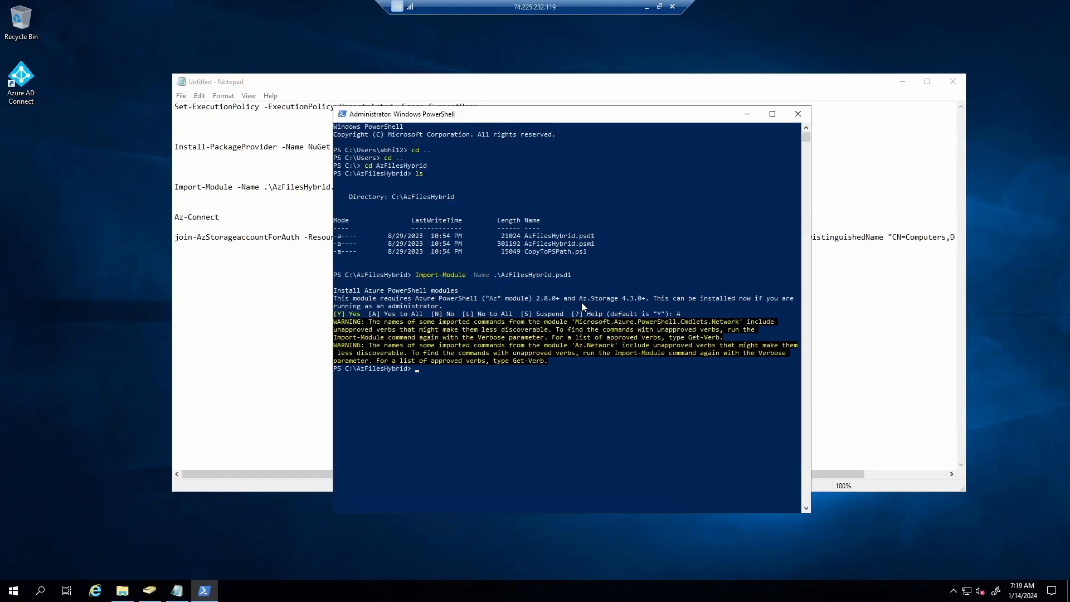
left_click(233, 237)
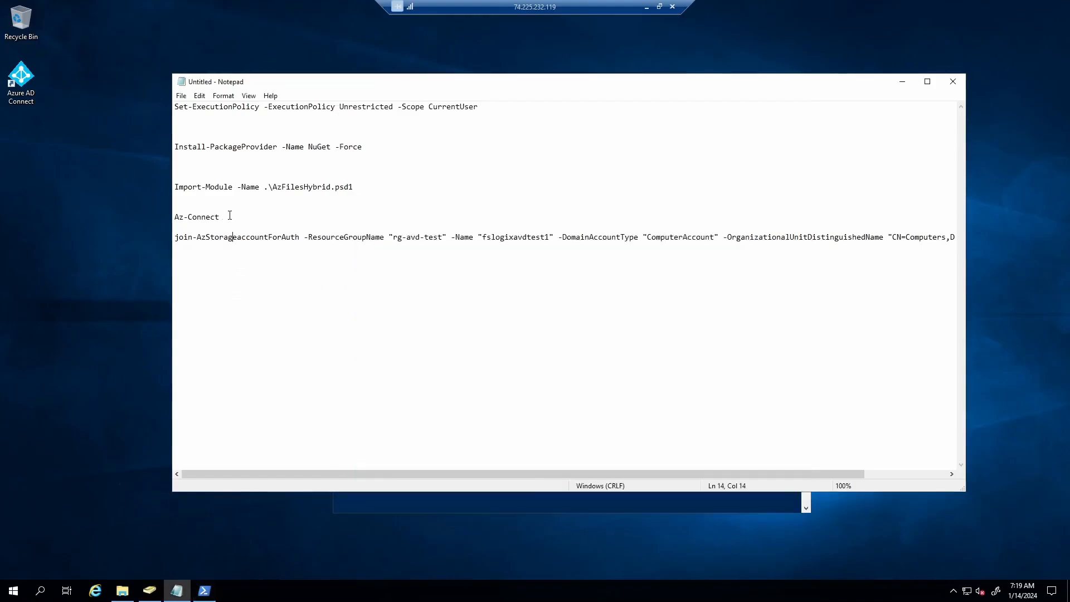
left_click_drag(229, 216, 166, 223)
left_click(209, 589)
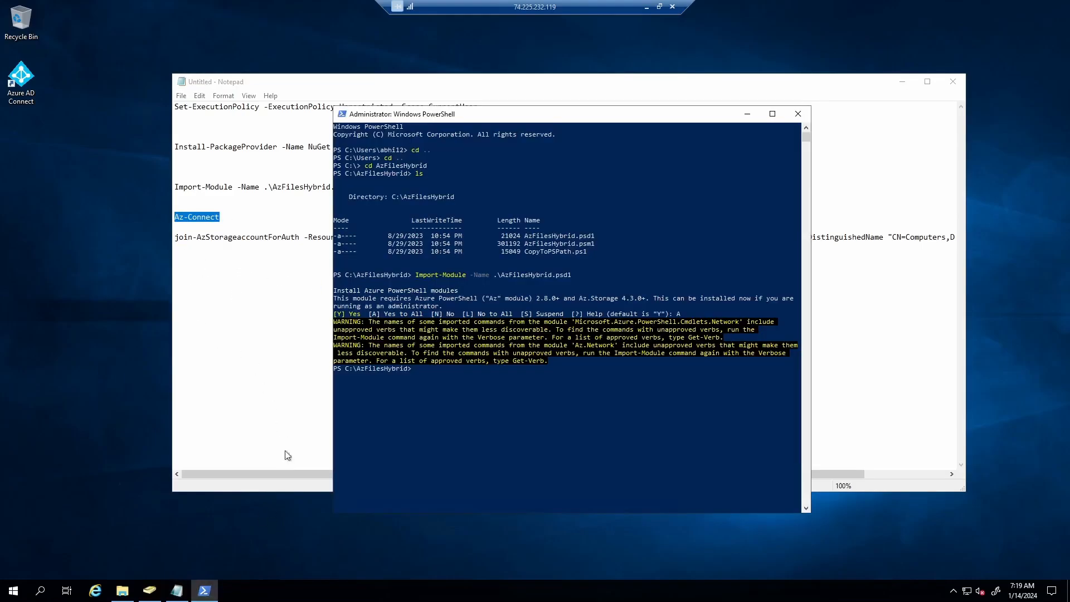
left_click(448, 379)
key("ctrl+v")
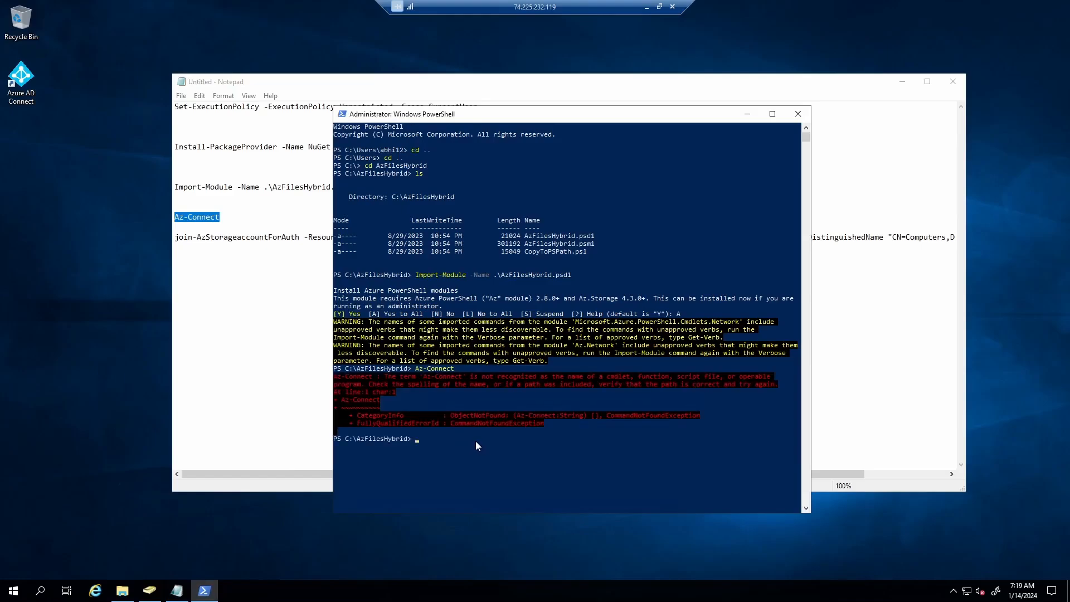
- Sign in to Azure with Connect-AzAccount using the existing admin account
type("Conne")
type("ct-AzAccount")
key("Return")
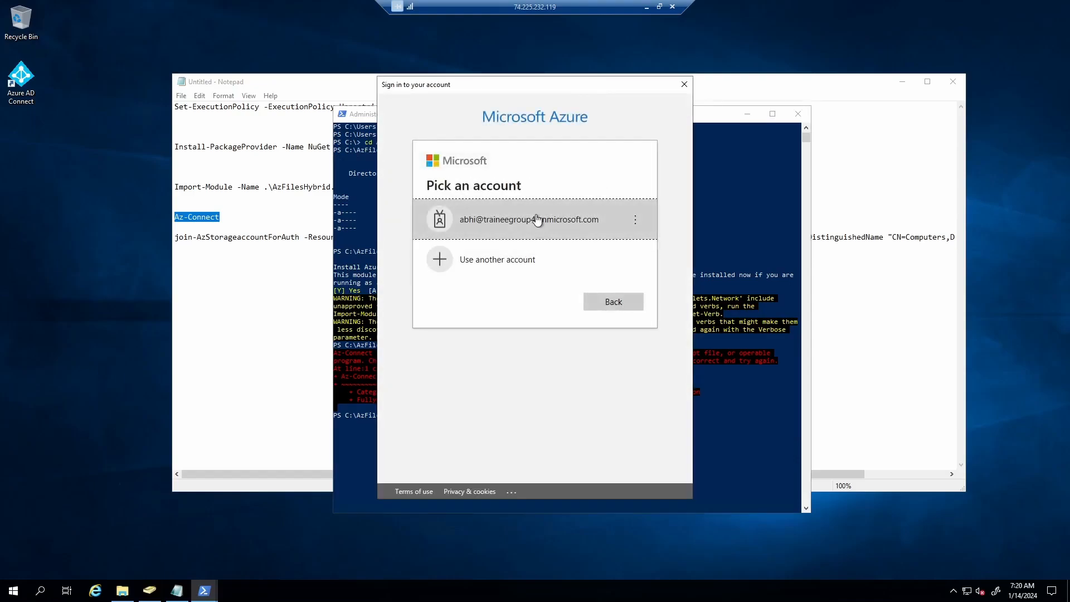
left_click(535, 219)
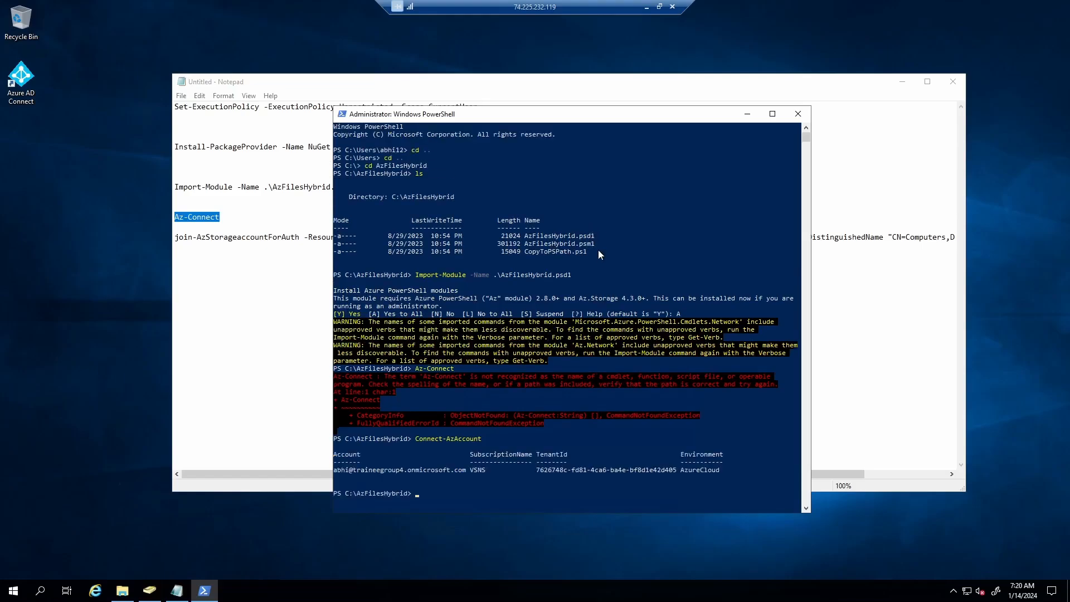
scroll(470, 364, "down", 2)
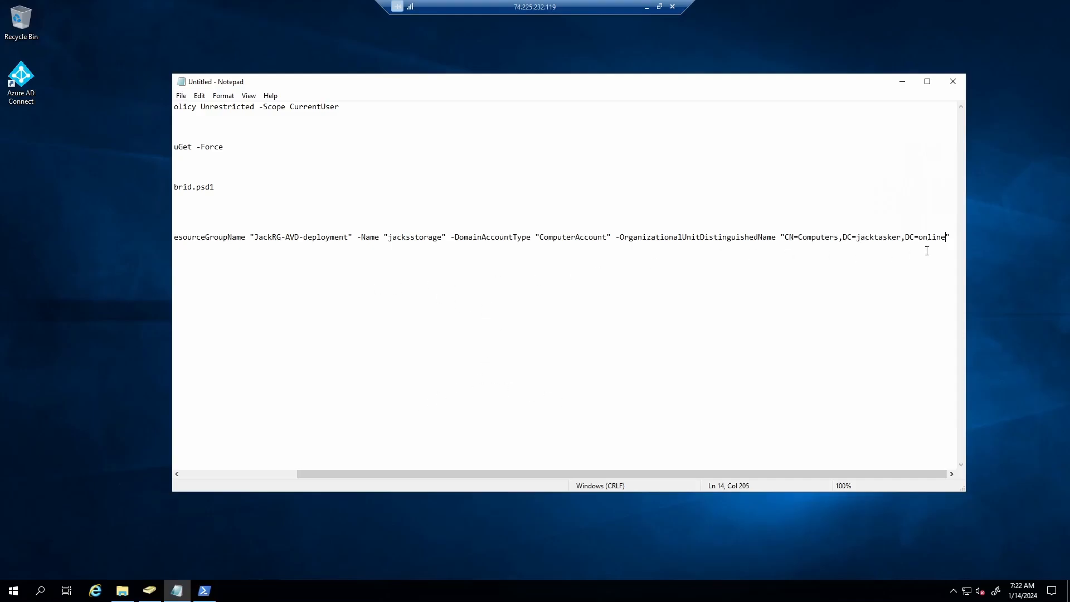
- Run Join-AzStorageAccountForAuth for jacksstorage, then minimize PowerShell and Notepad
left_click_drag(951, 238, 115, 235)
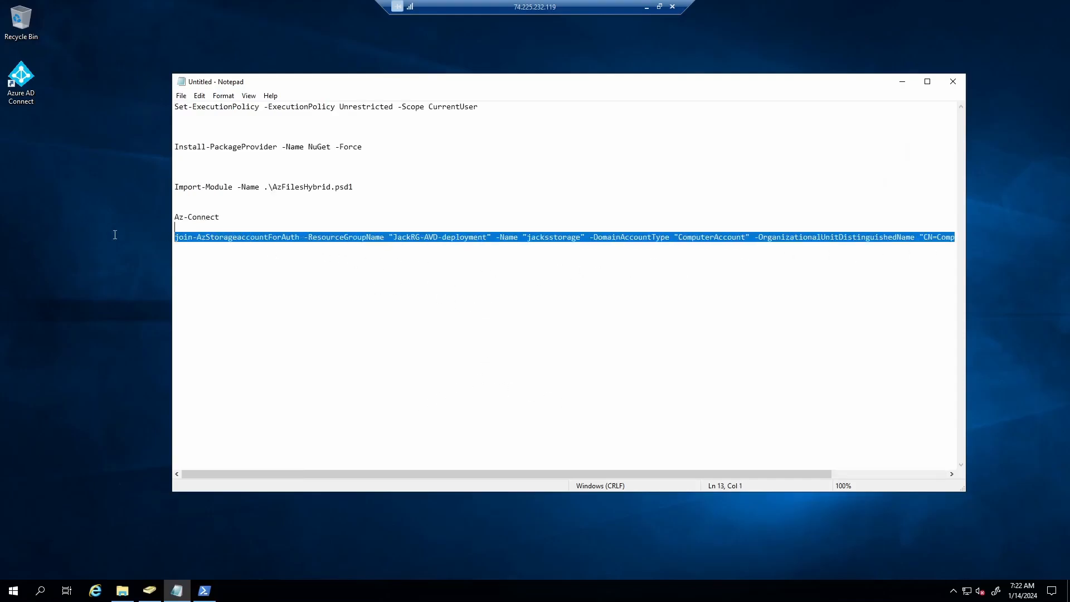
left_click(145, 234)
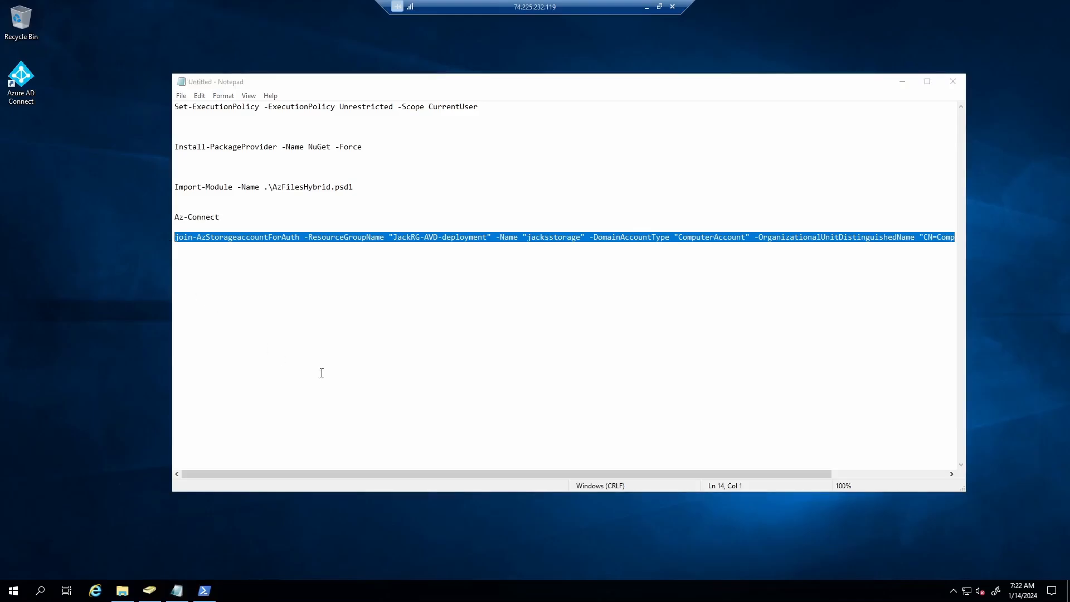
left_click(204, 590)
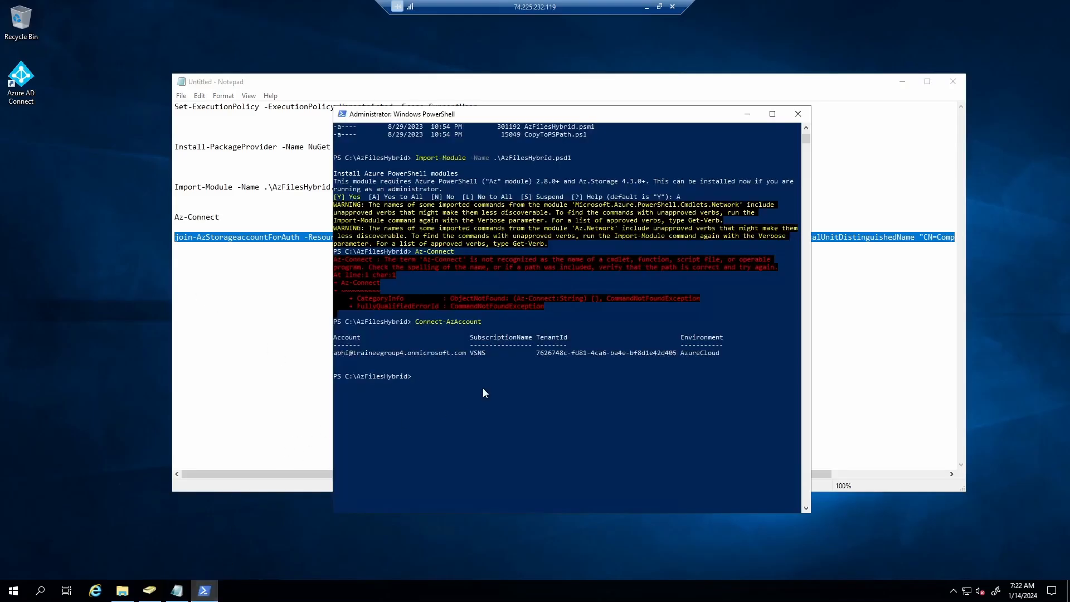
right_click(484, 425)
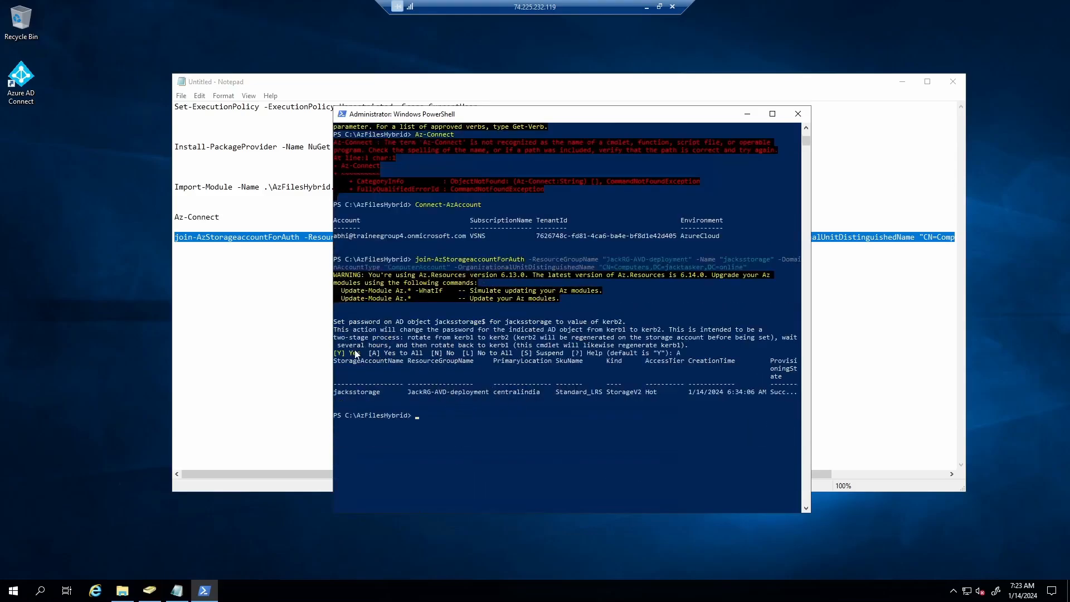
left_click(749, 113)
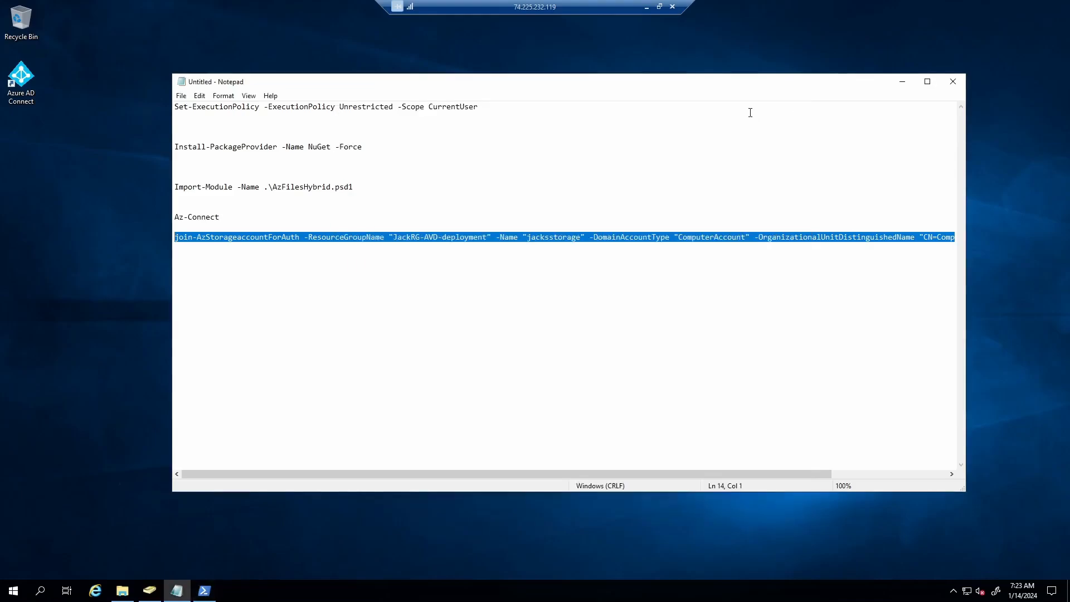
left_click(905, 81)
- Open identity-based access settings for jacksstorage's file shares in the portal
right_click(660, 59)
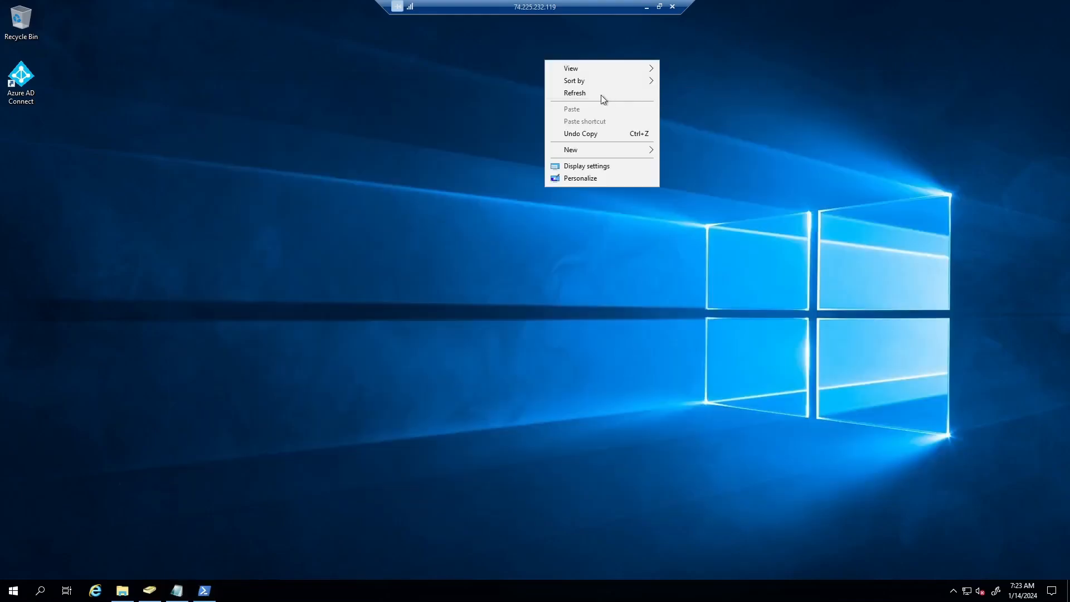
left_click(601, 92)
left_click(647, 7)
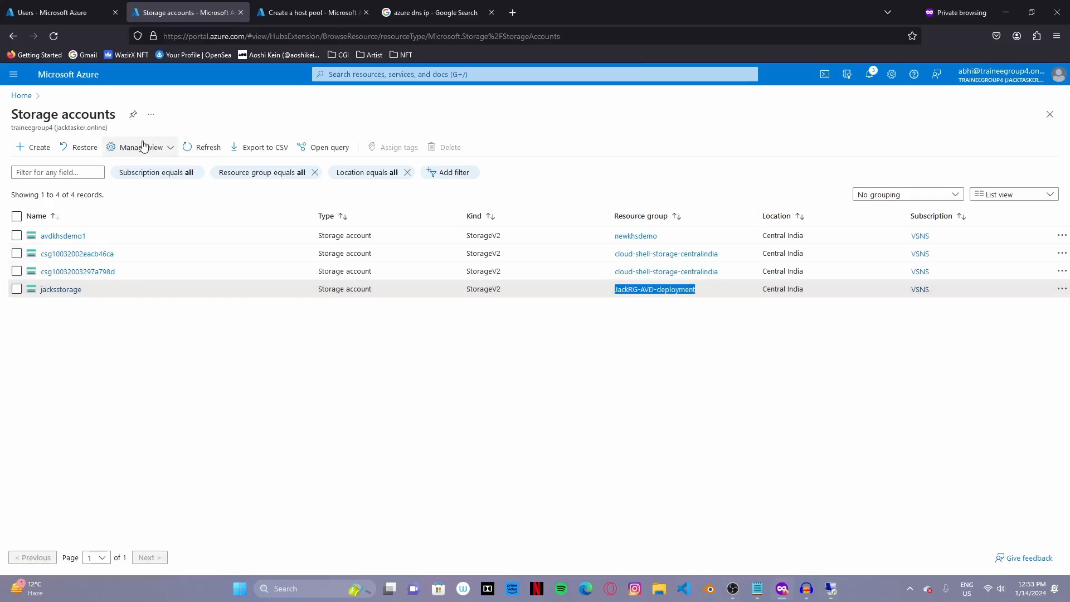
left_click(64, 290)
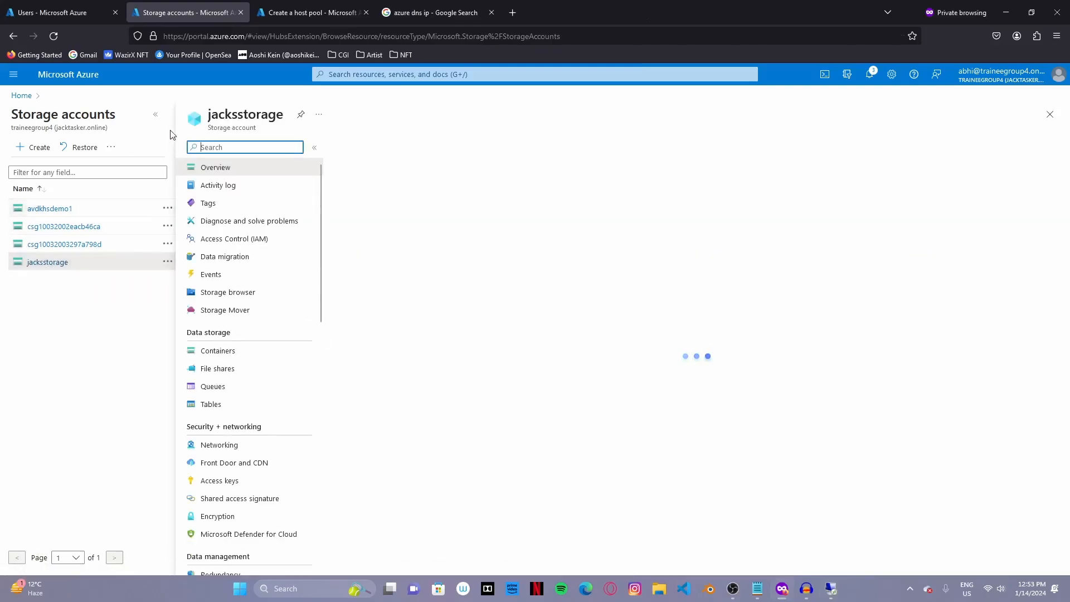
left_click(62, 369)
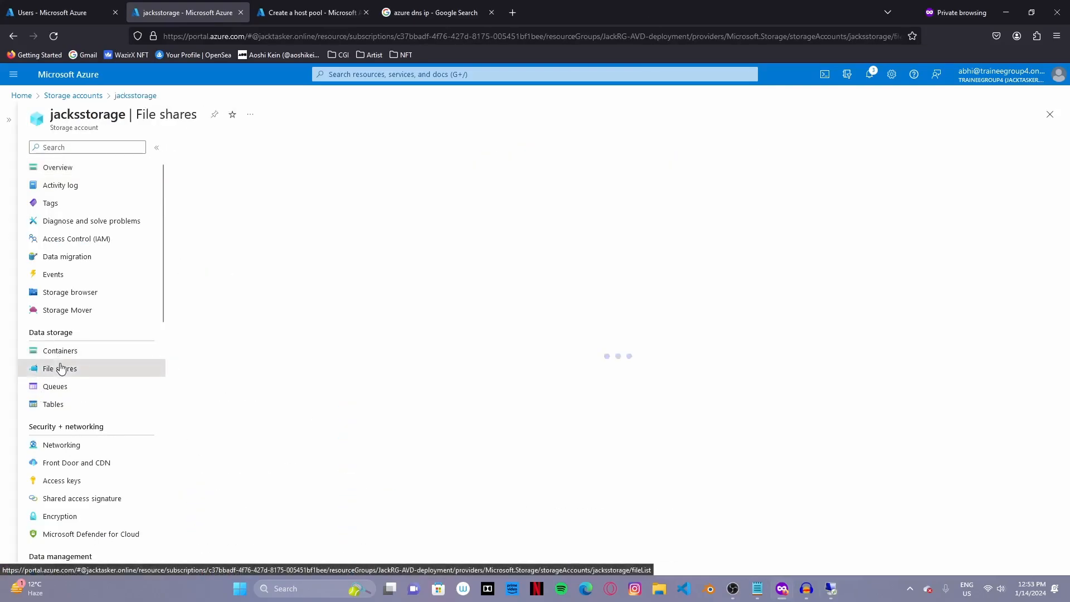
left_click(263, 192)
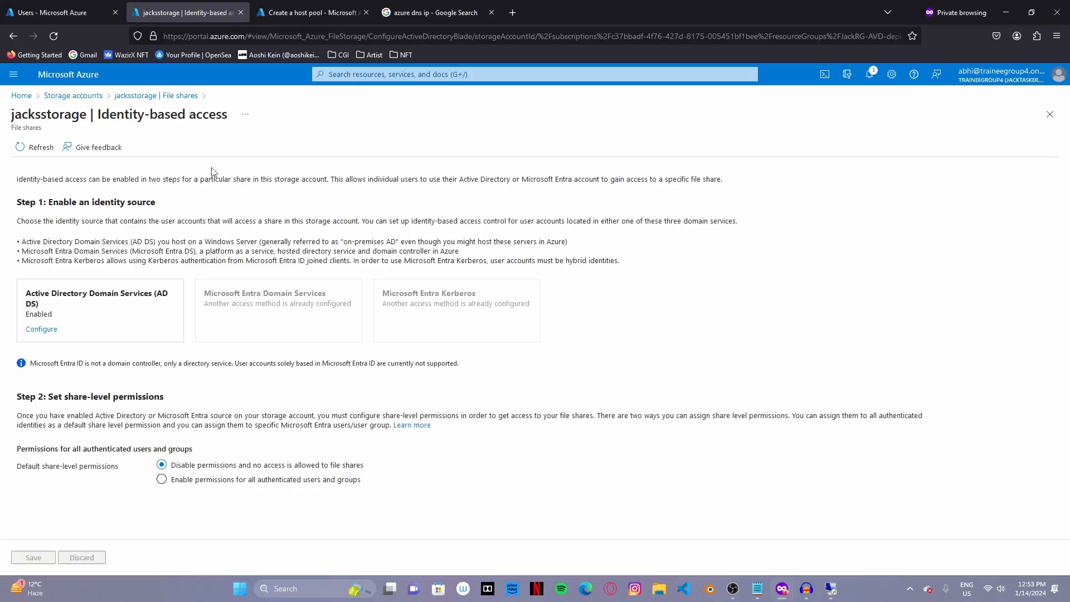
left_click(146, 97)
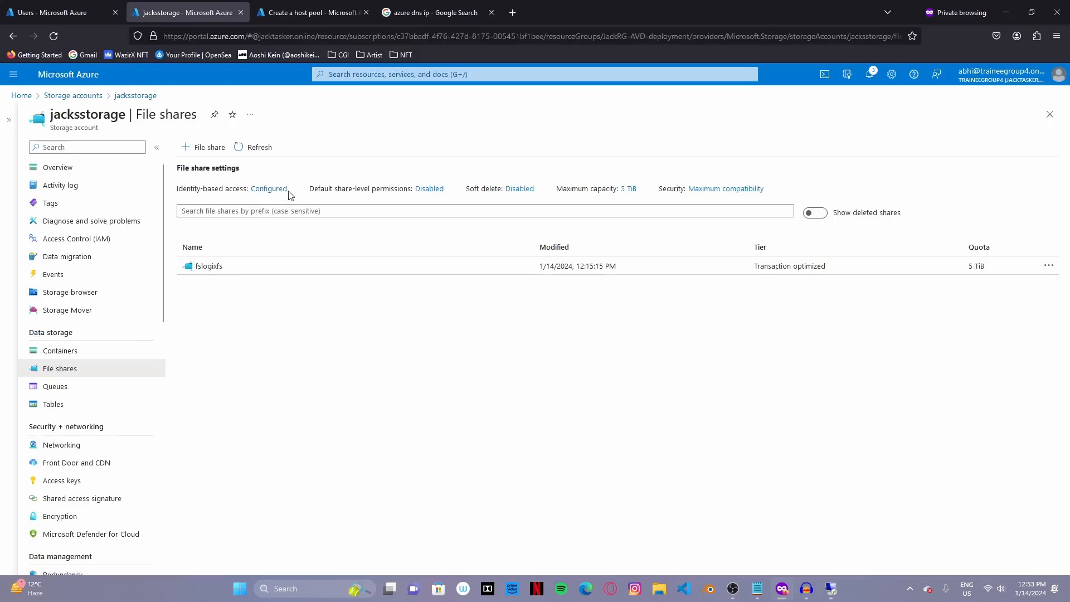
left_click(268, 189)
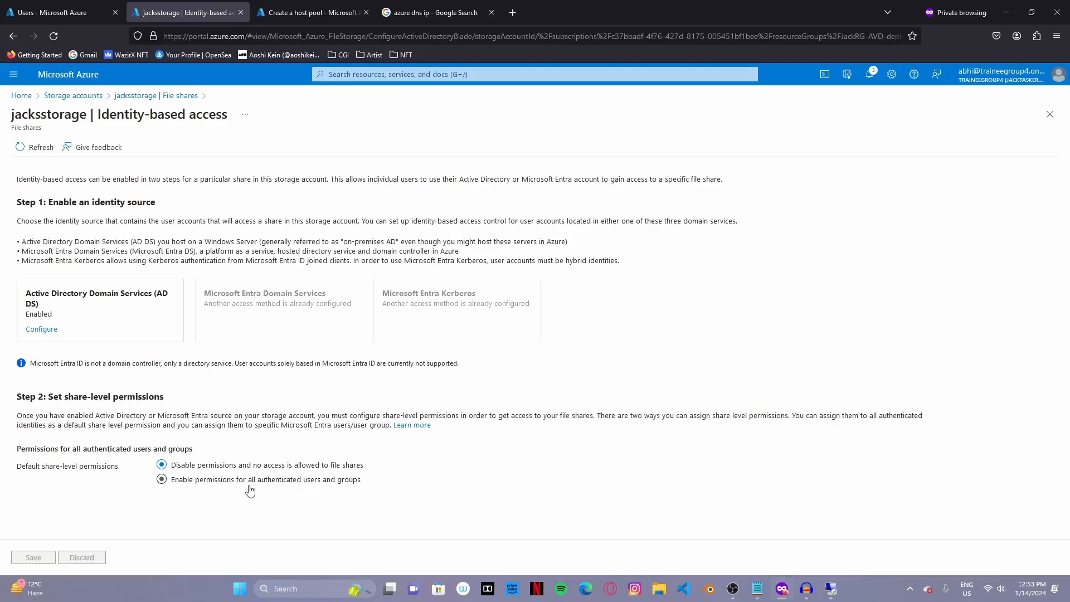
- Grant all authenticated users the Storage File Data SMB Share Elevated Contributor role and save
left_click(162, 481)
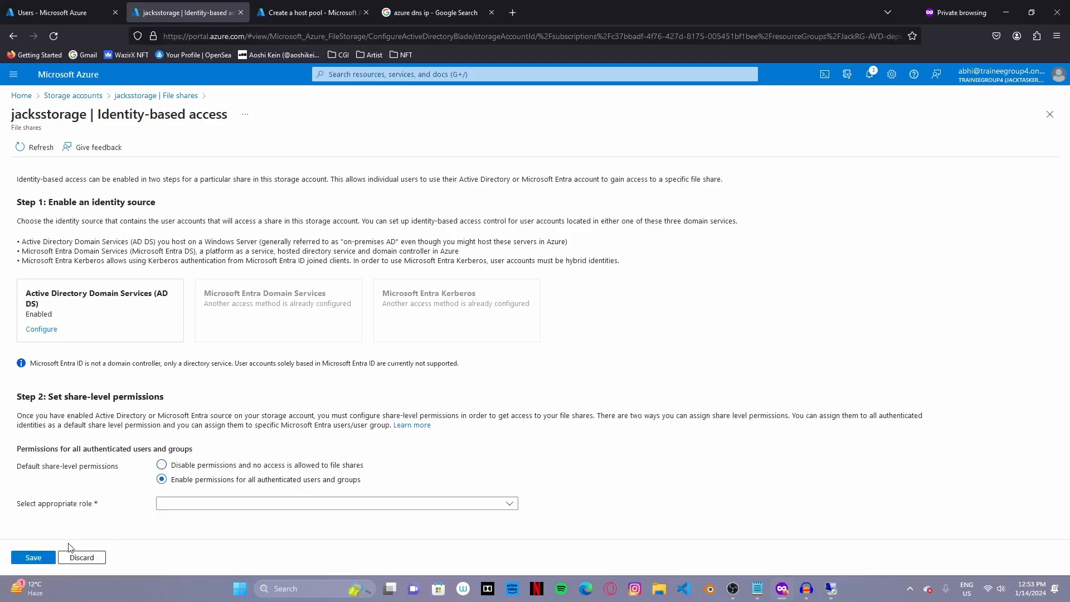
left_click(192, 507)
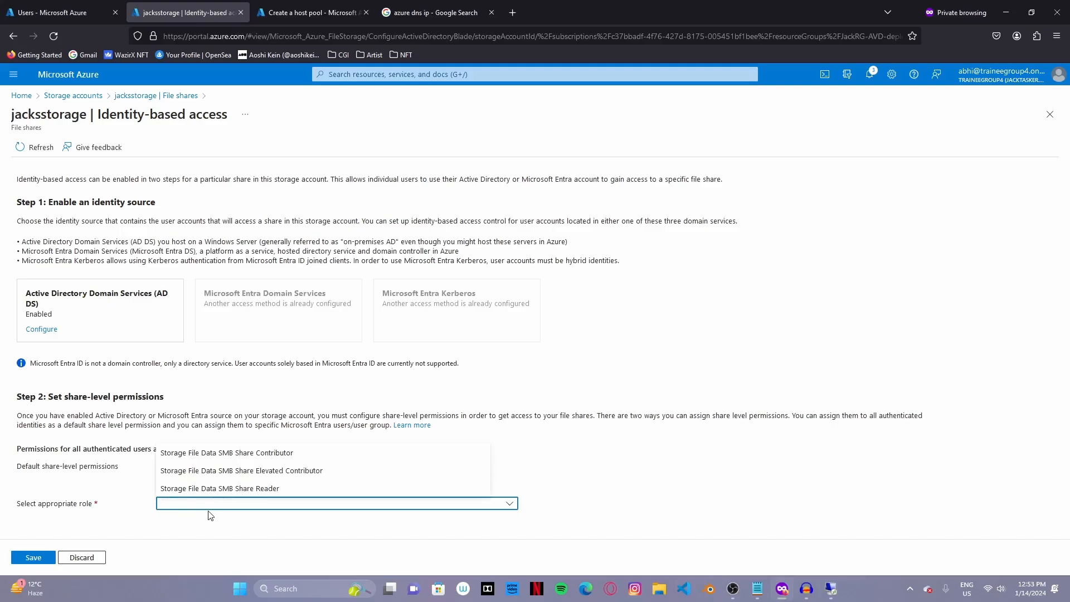
left_click(253, 472)
left_click(34, 558)
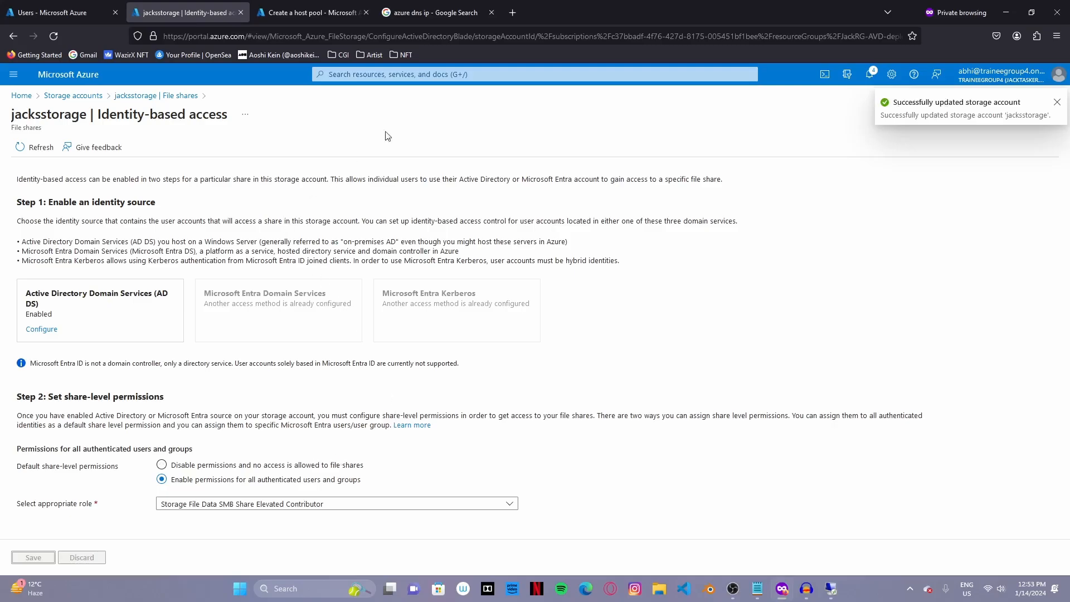
left_click(438, 74)
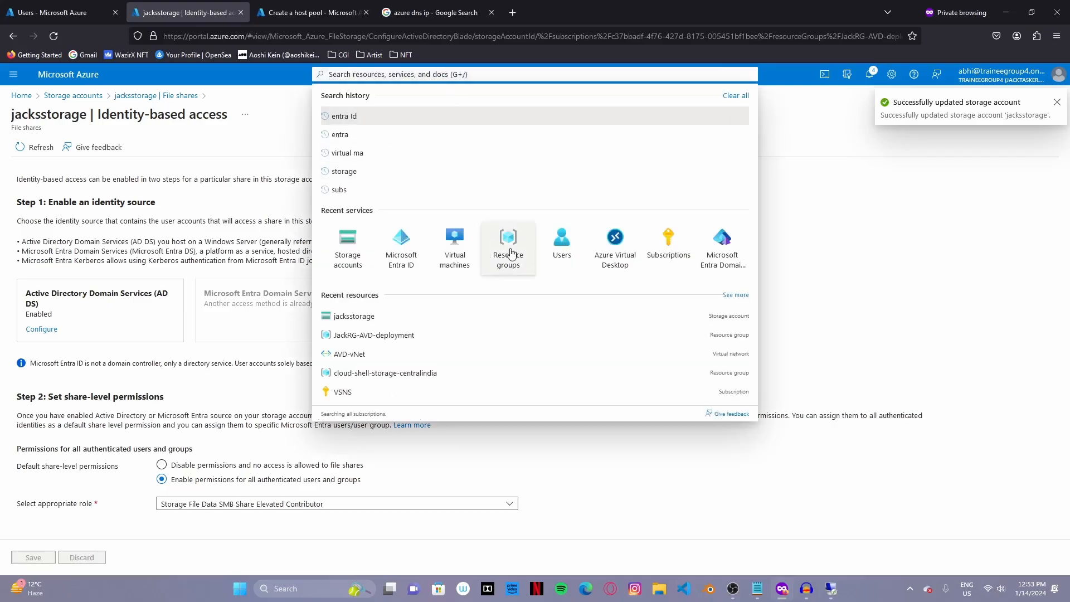
- Open the Entra ID Users page and refresh the user list
left_click(560, 237)
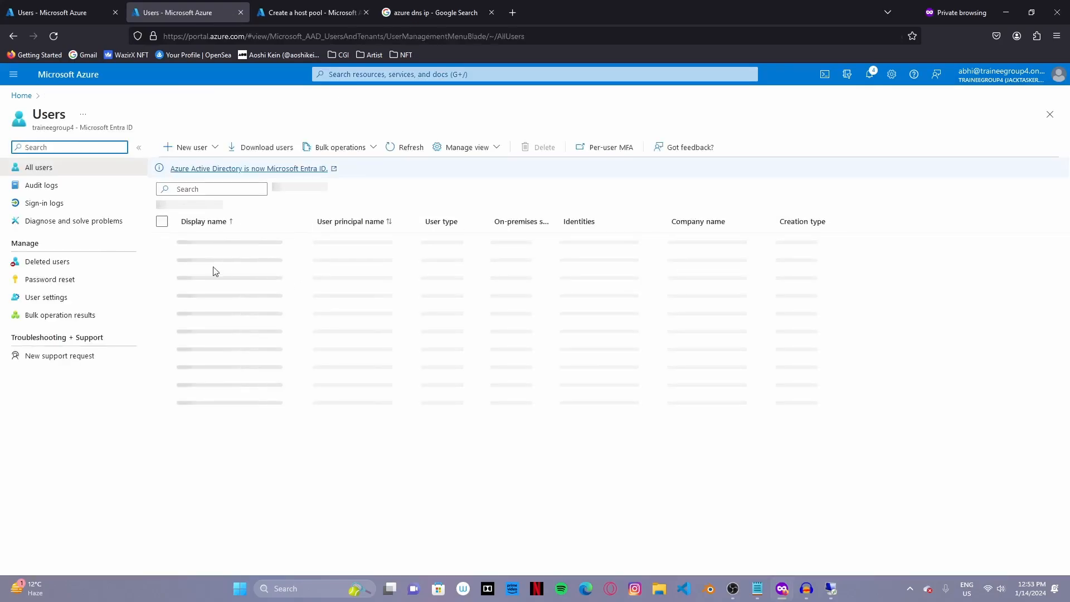
left_click(401, 145)
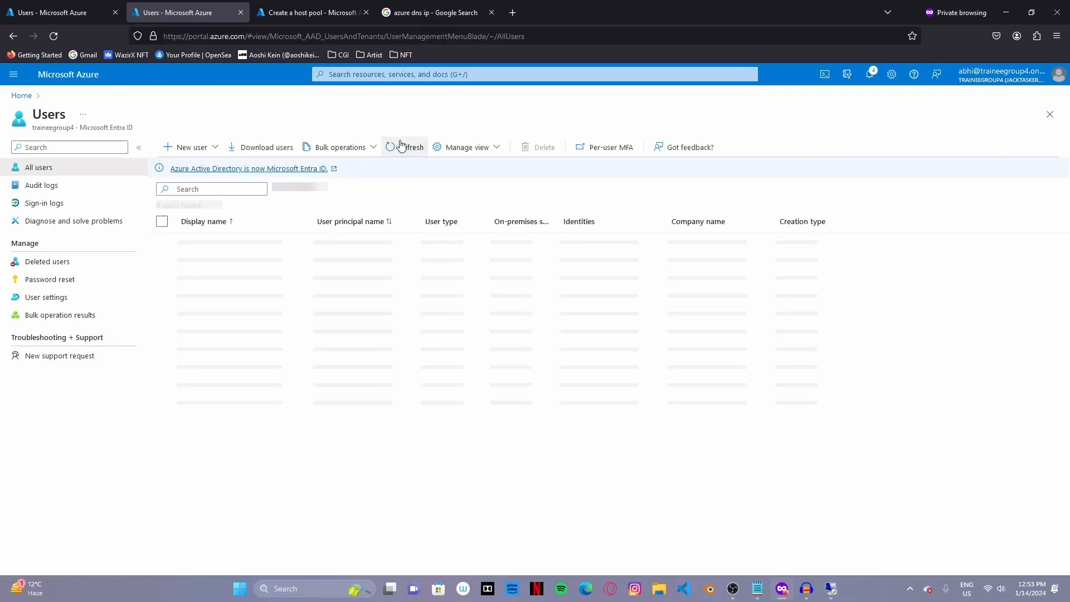
left_click(47, 10)
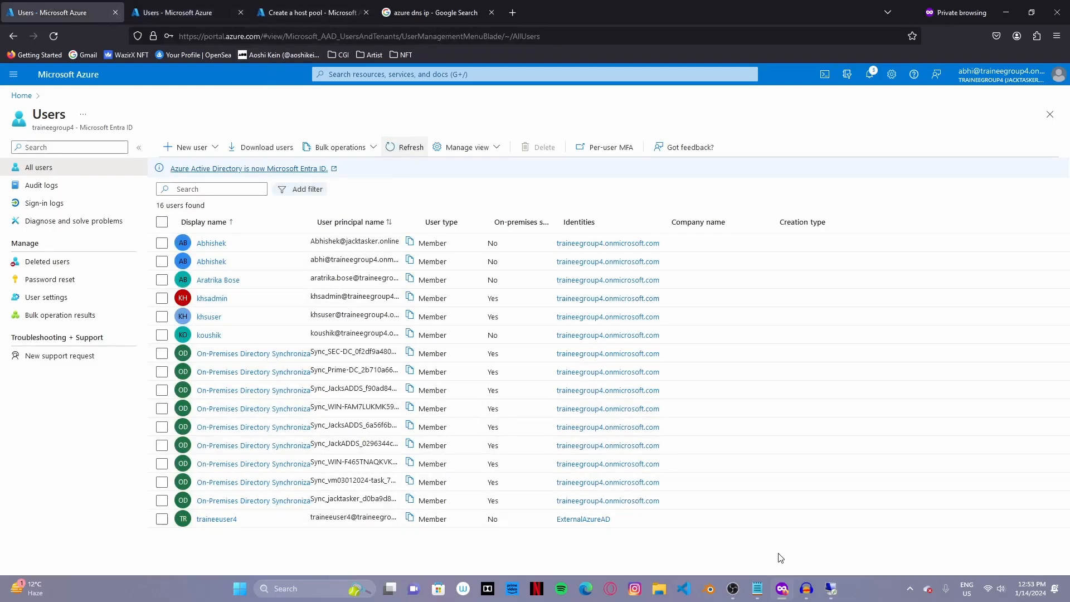
- Sign out of the remote server session and return to the Azure portal
left_click(831, 589)
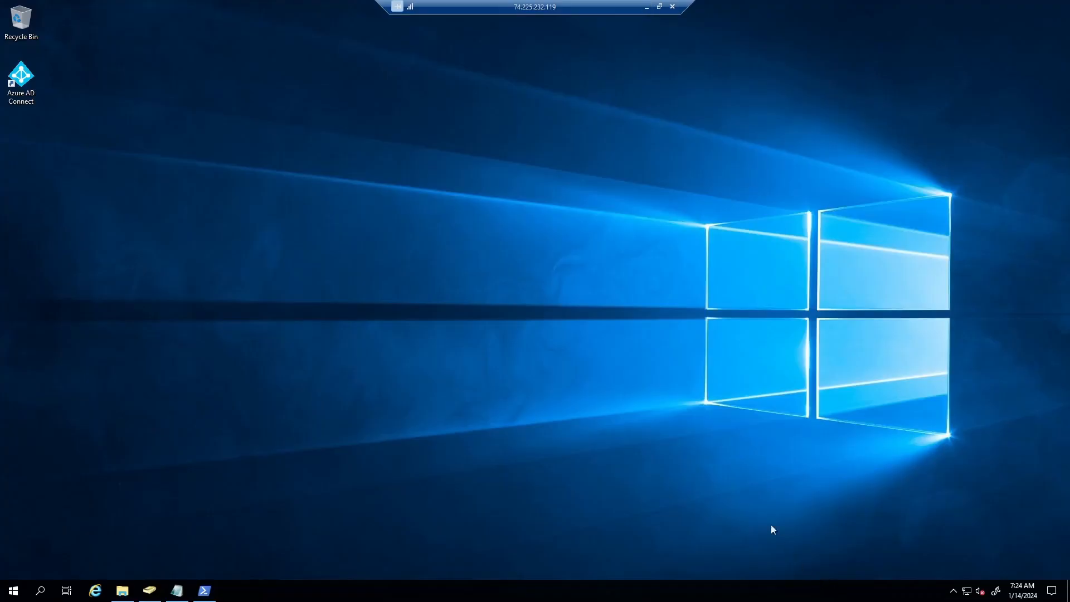
right_click(13, 590)
mouse_move(65, 560)
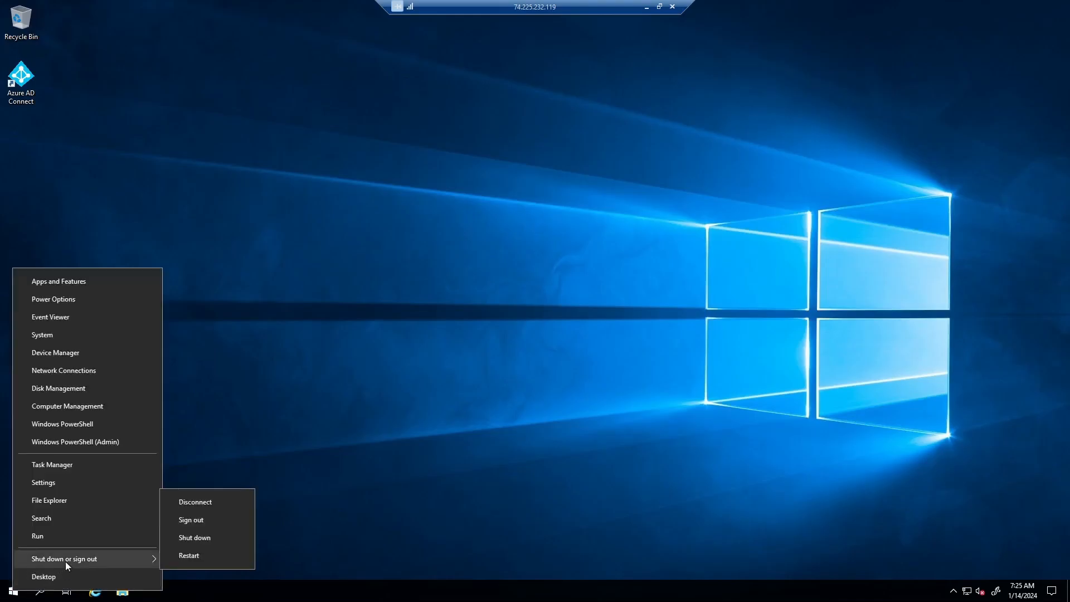
left_click(209, 522)
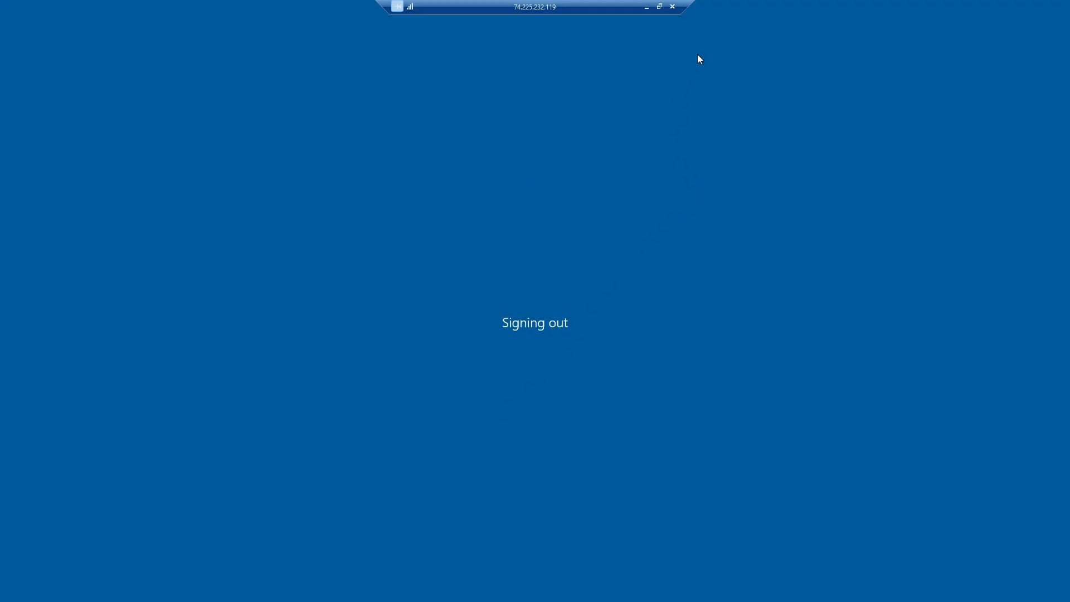
left_click(671, 7)
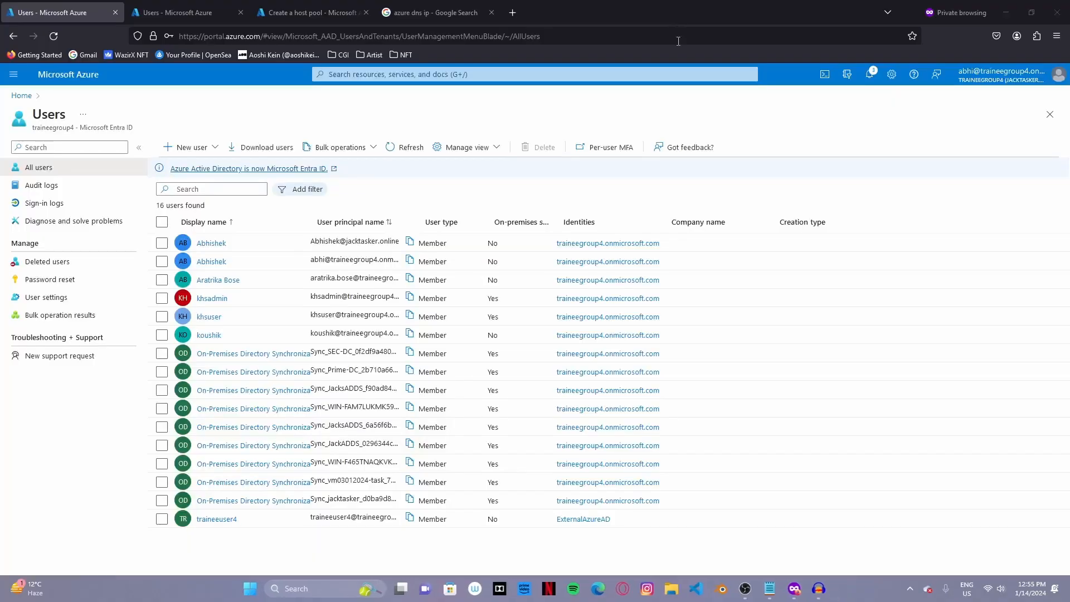
- Restart the JacksADDS virtual machine from the Virtual machines list
left_click(382, 72)
left_click(400, 248)
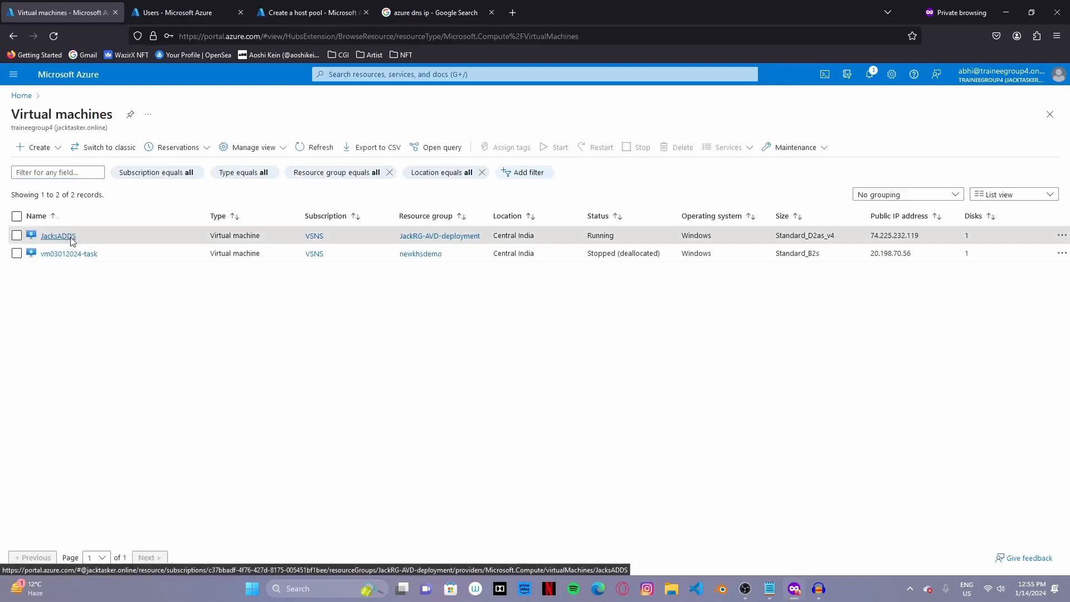
left_click(72, 241)
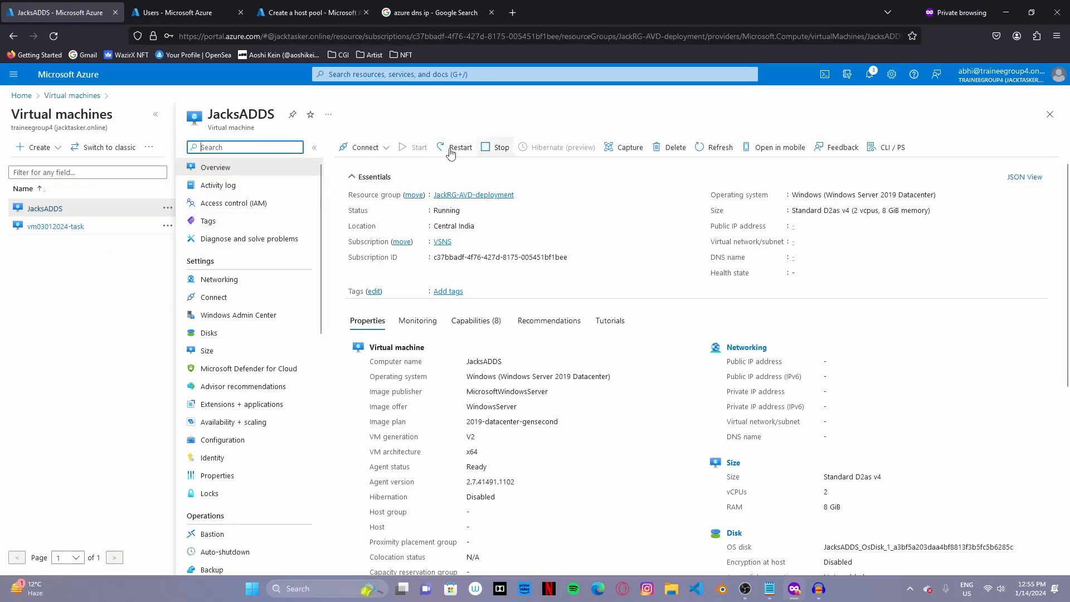
left_click(451, 151)
left_click(360, 211)
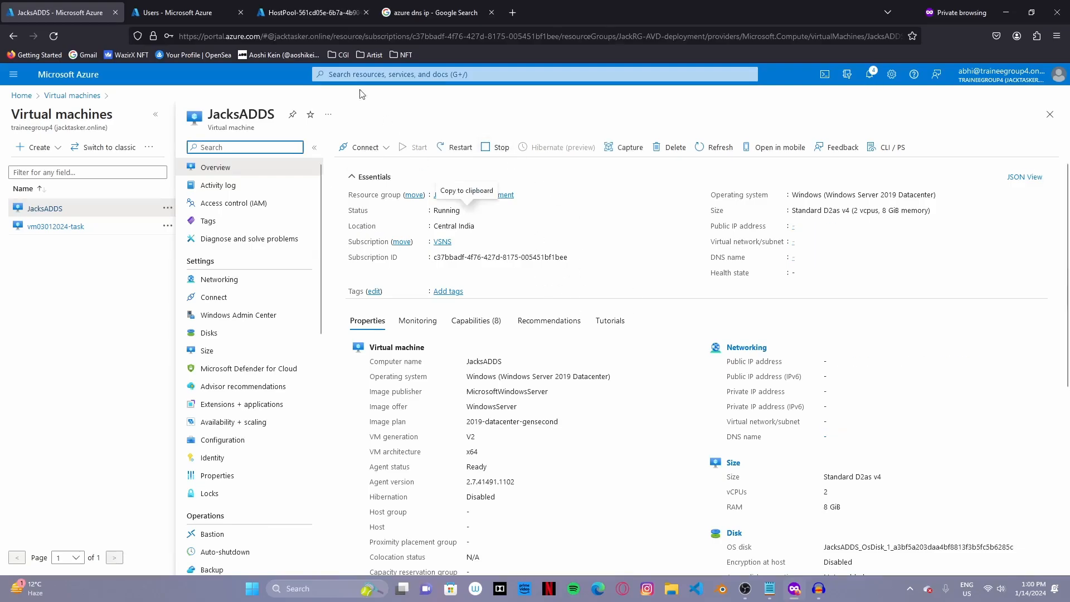
- Refresh the Users list to show 19 users, including three synced on-premises accounts
left_click(196, 12)
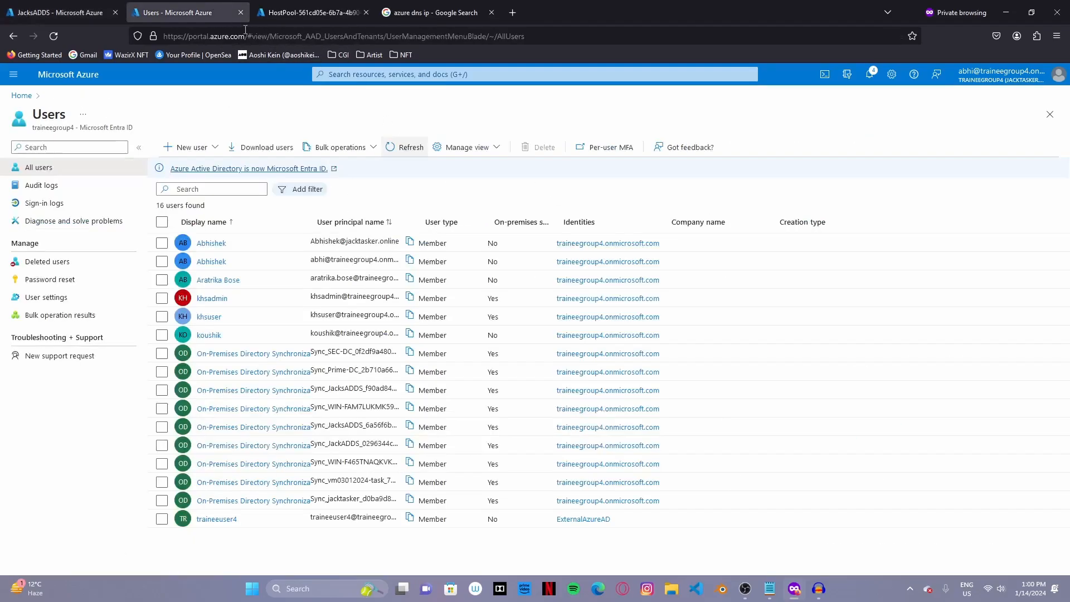
left_click(403, 145)
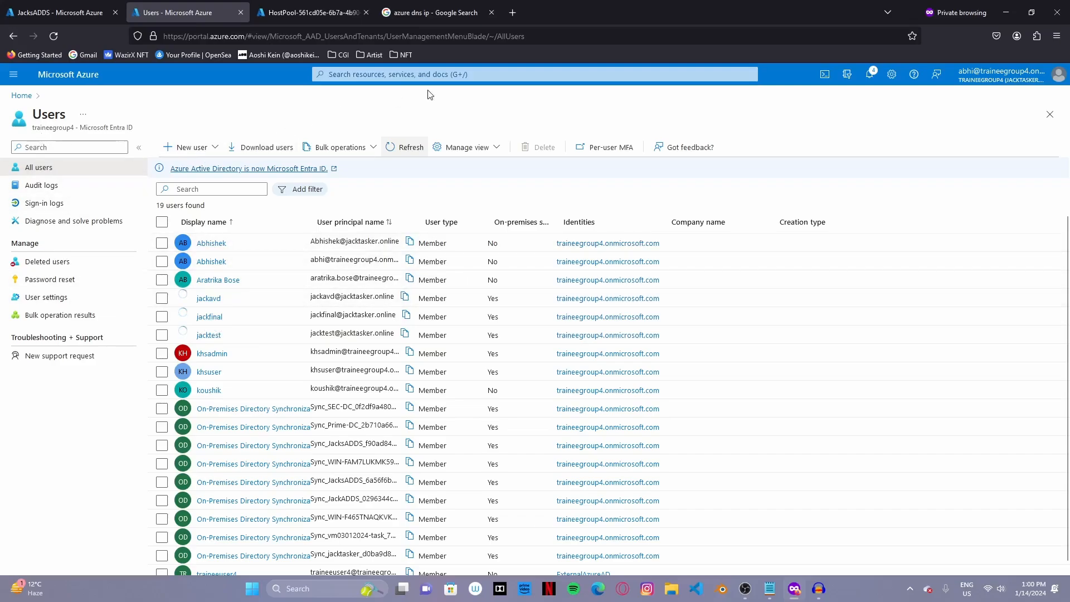
left_click(431, 74)
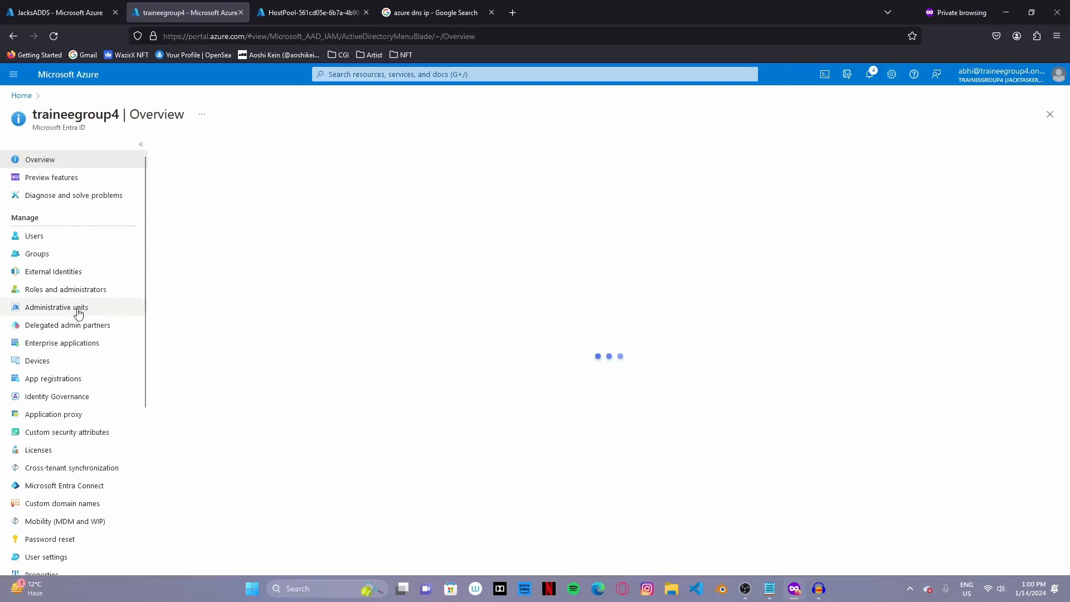
- Open the Entra ID groups and scroll the 55-group list down to JackAVDusers
left_click(68, 256)
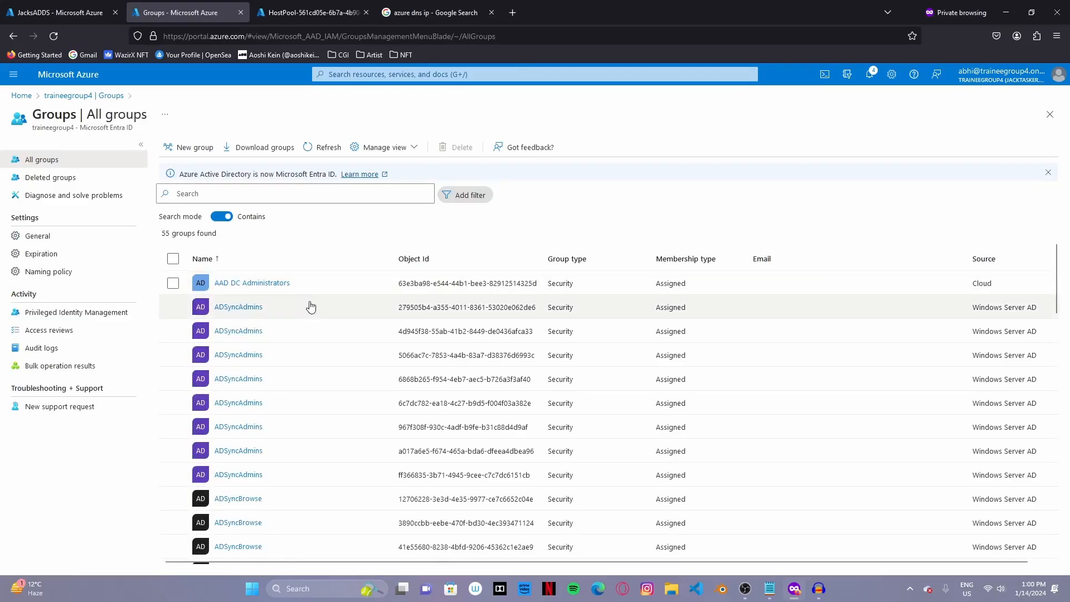
scroll(310, 304, "down", 8)
scroll(310, 326, "down", 2)
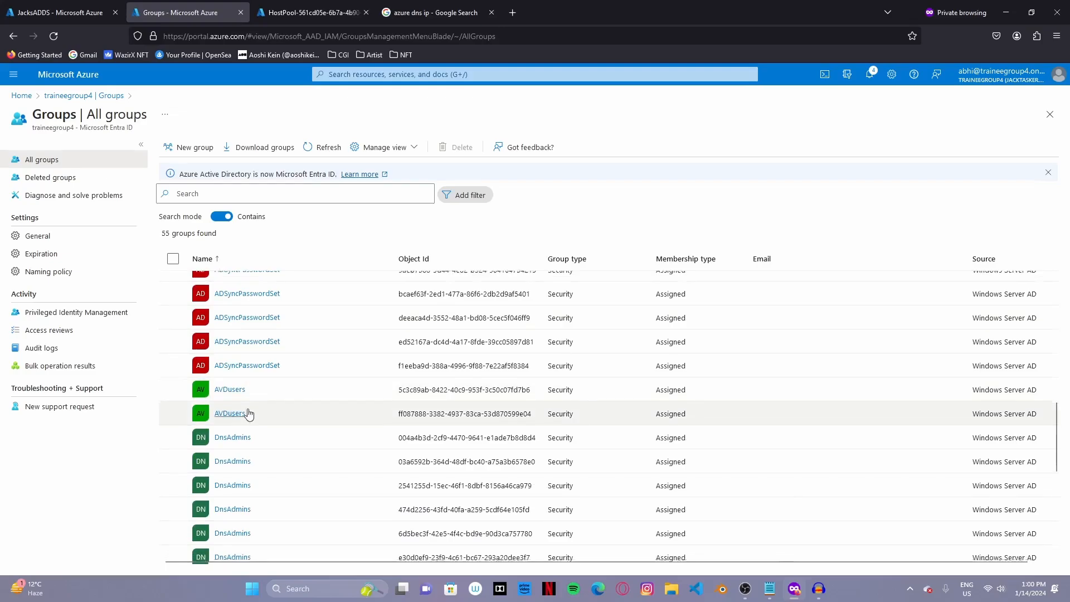
scroll(249, 413, "down", 5)
scroll(249, 411, "down", 5)
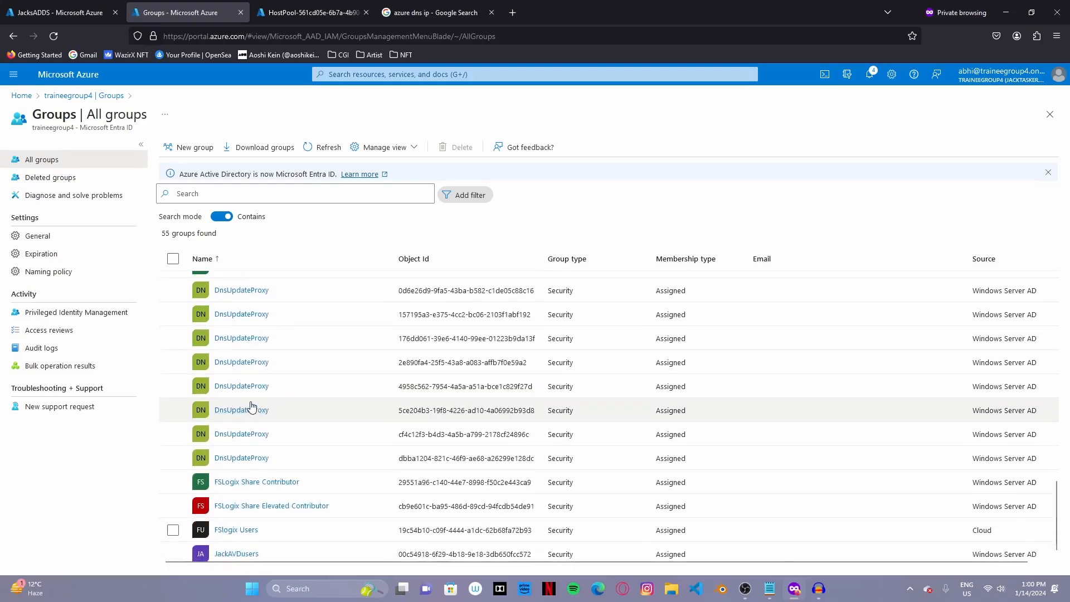
scroll(265, 396, "down", 1)
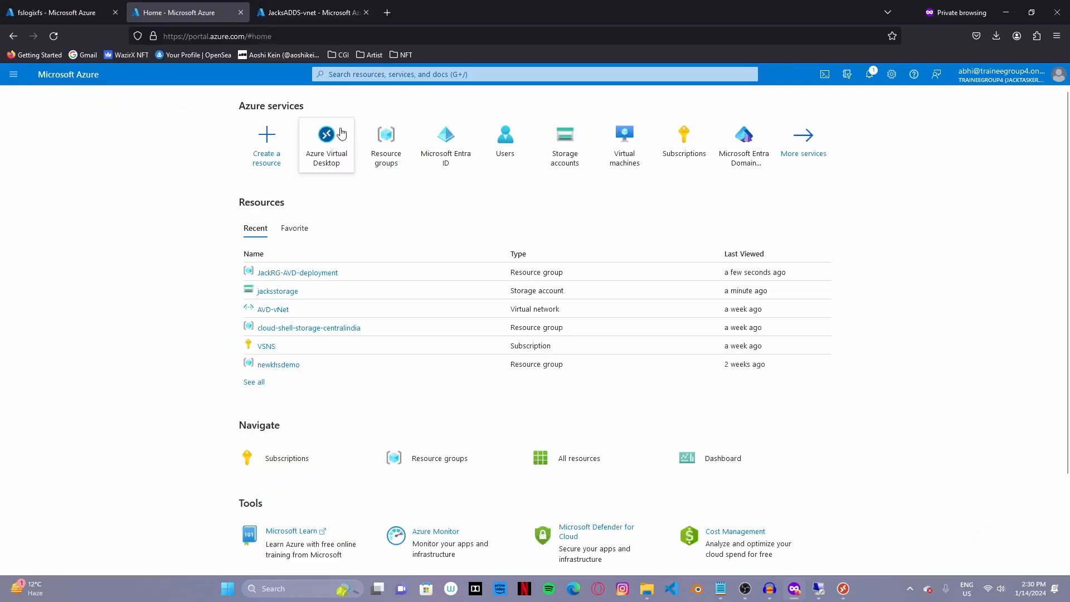
- Start a new Azure Virtual Desktop host pool named Jackspool in JackRG-AVD-deployment
left_click(333, 162)
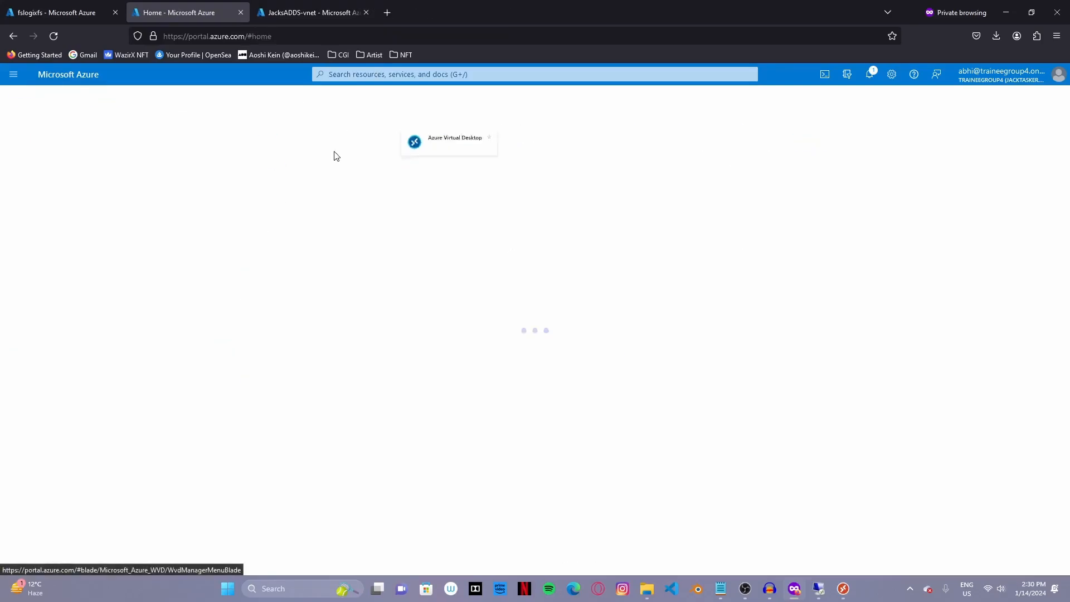
left_click(45, 226)
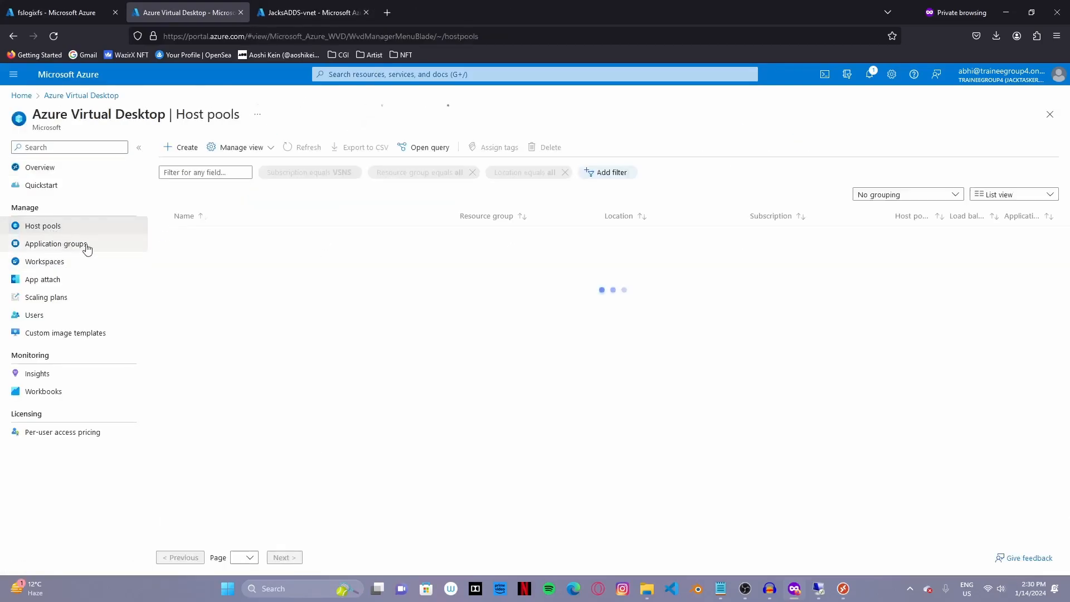
left_click(182, 152)
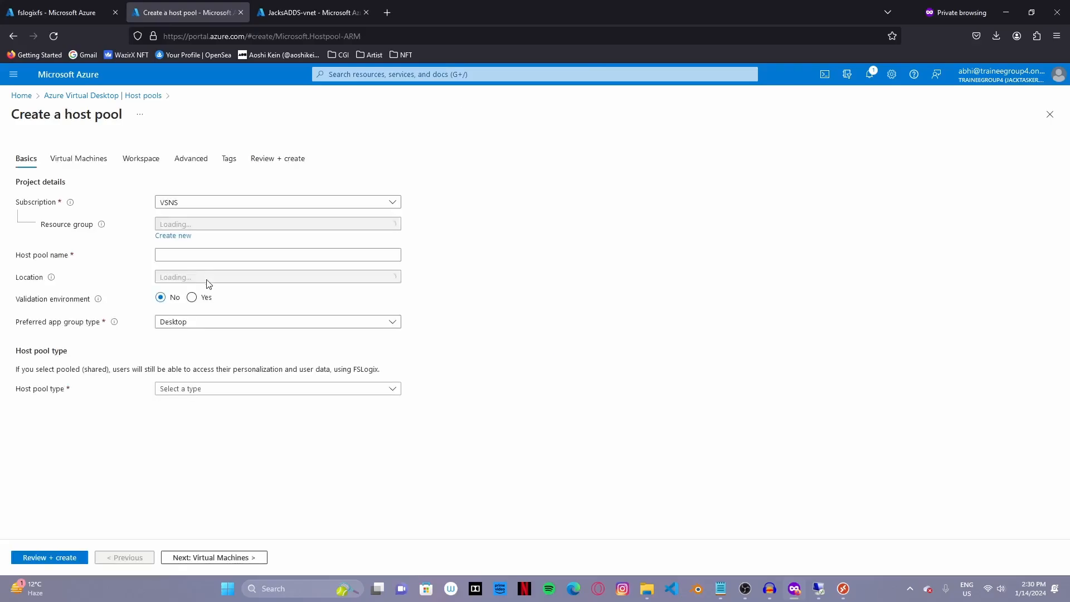
left_click(221, 225)
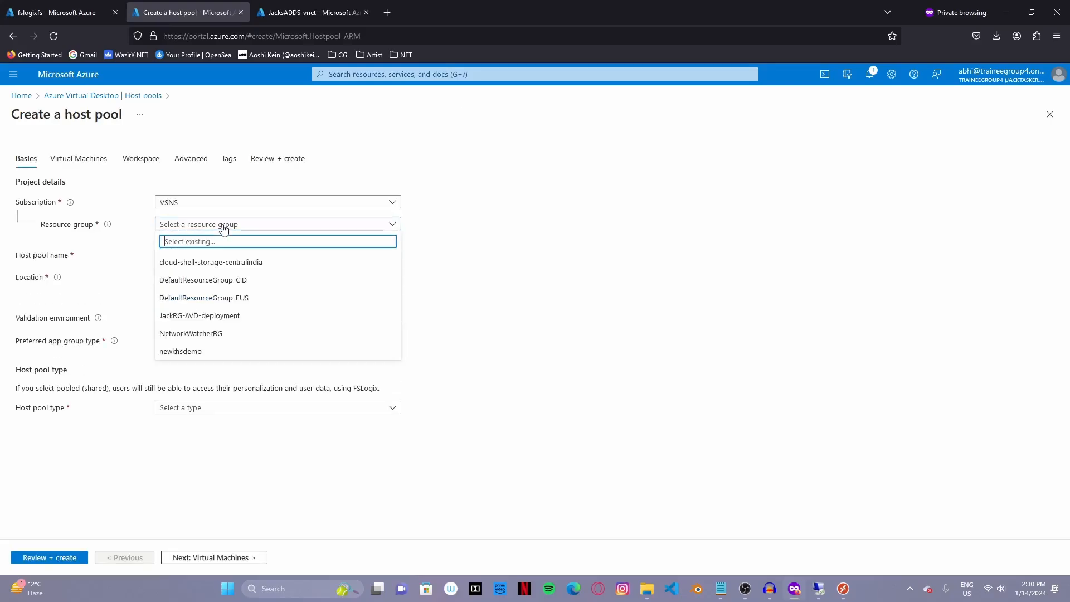
left_click(221, 315)
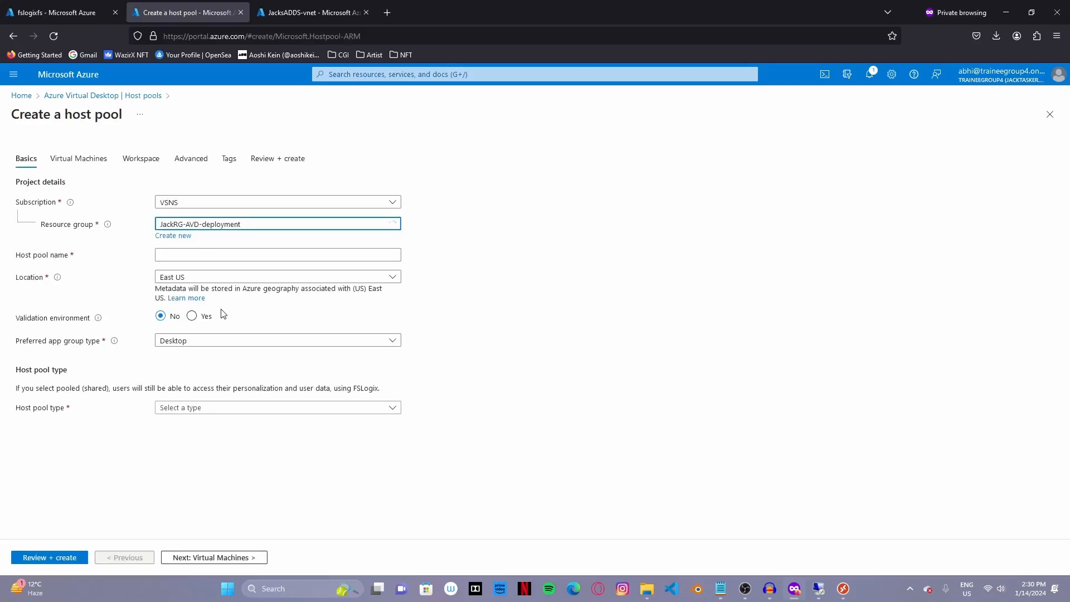
left_click(231, 255)
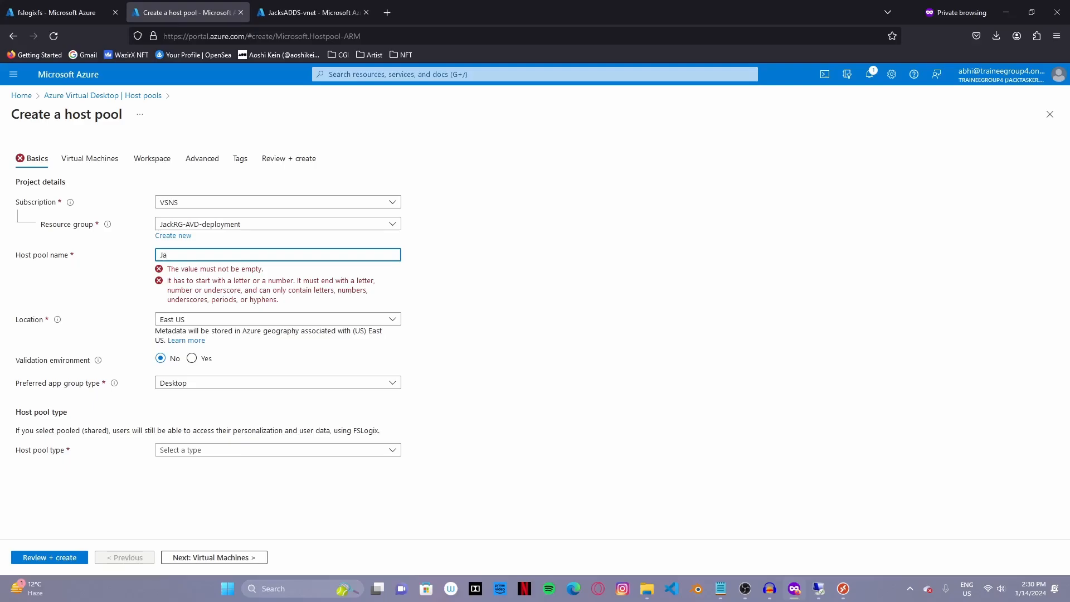
type("Jackspool")
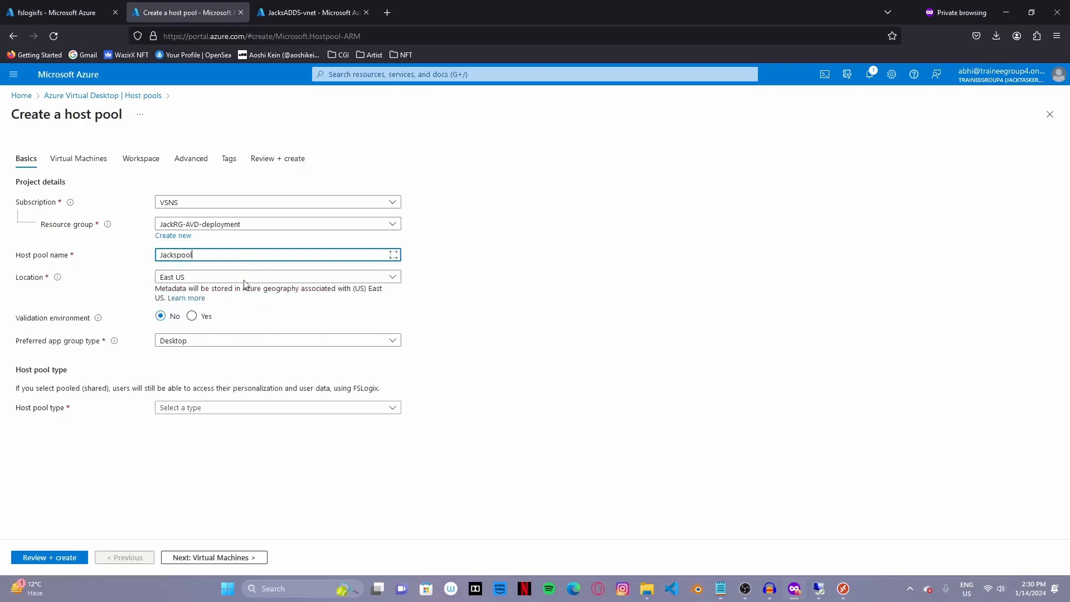
- Set the host pool location to Central India with Desktop as the preferred app group
left_click(250, 278)
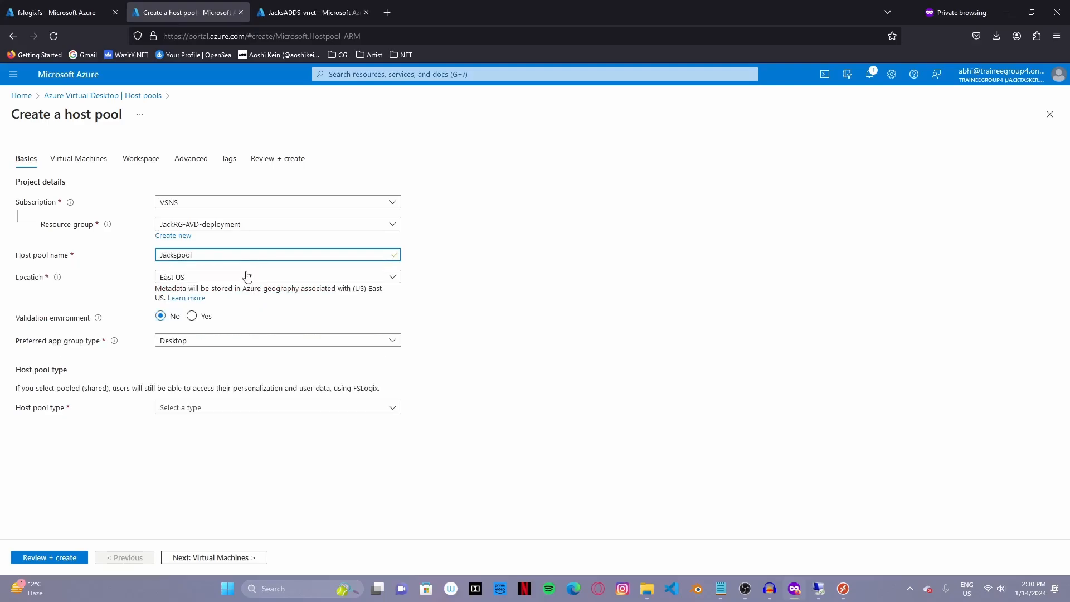
type("india")
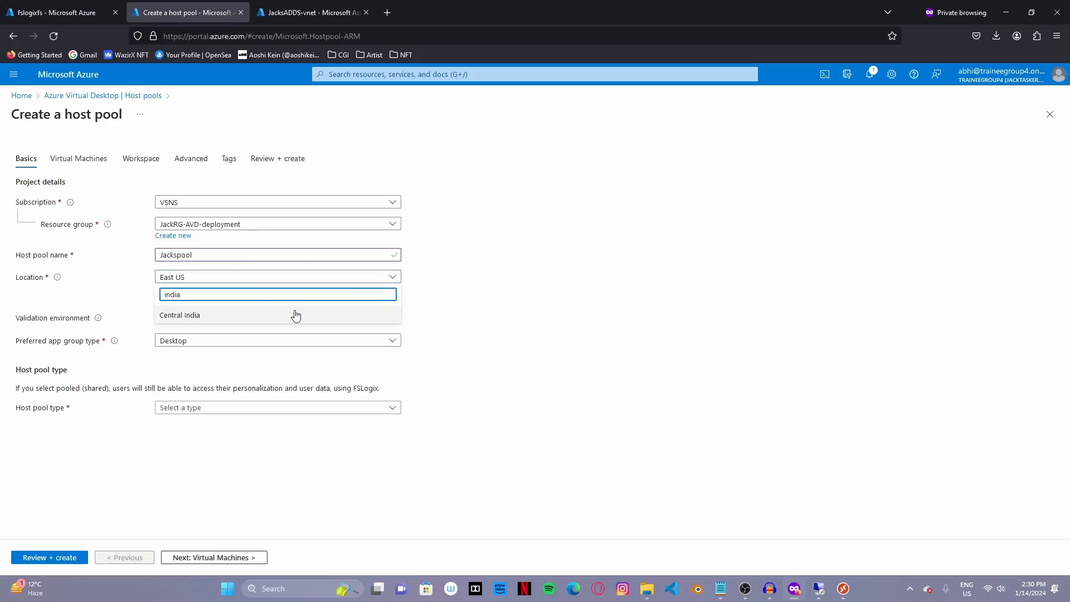
left_click(217, 316)
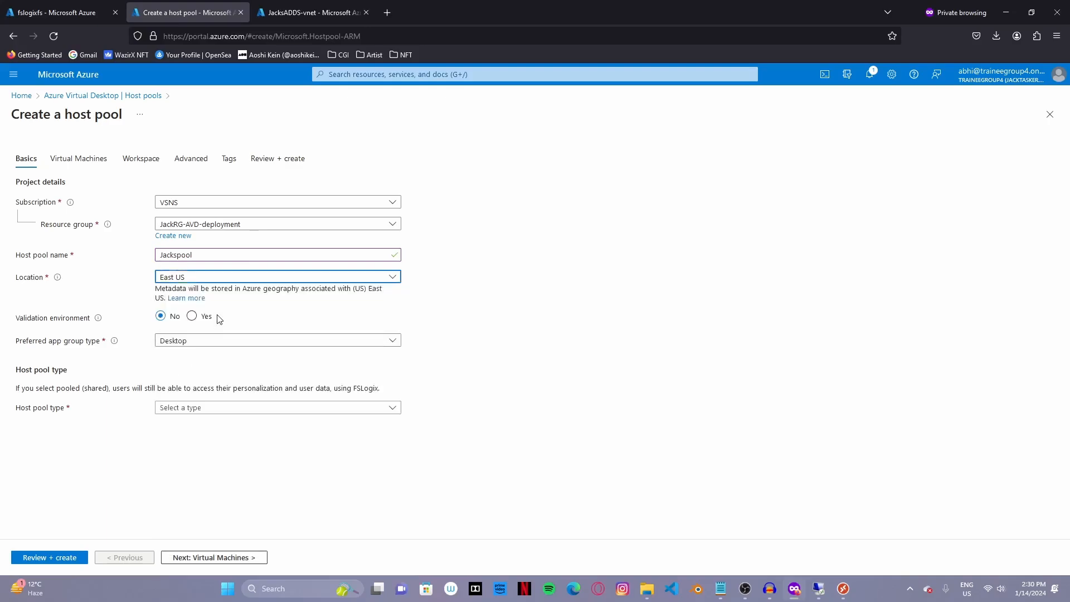
left_click(211, 342)
left_click(206, 355)
- Make the host pool Pooled with Breadth-first load balancing and max session limit 5
left_click(213, 409)
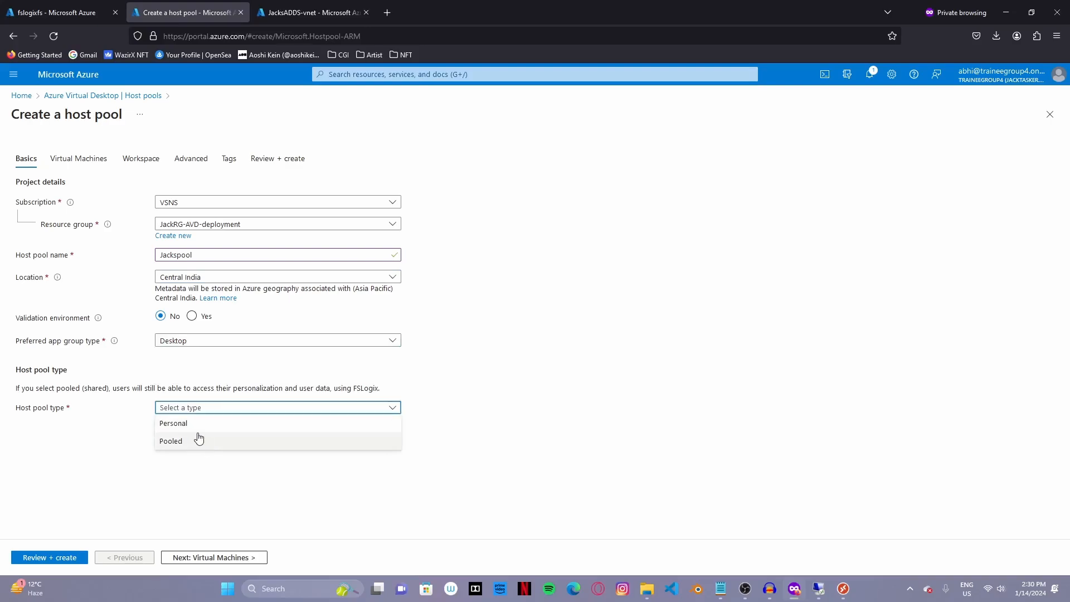
left_click(205, 438)
left_click(206, 435)
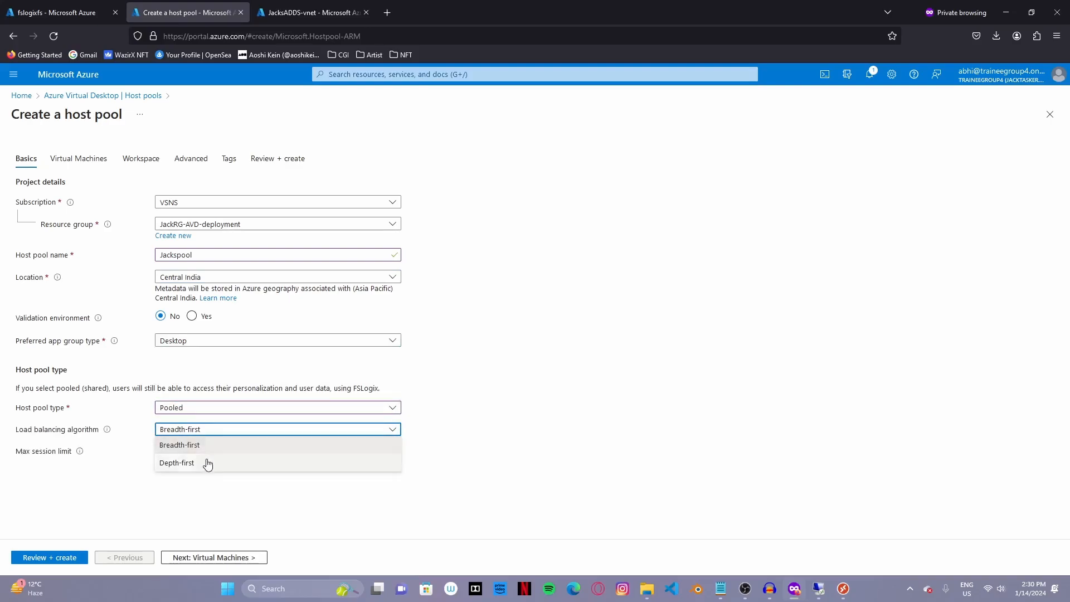
left_click(217, 443)
left_click(220, 434)
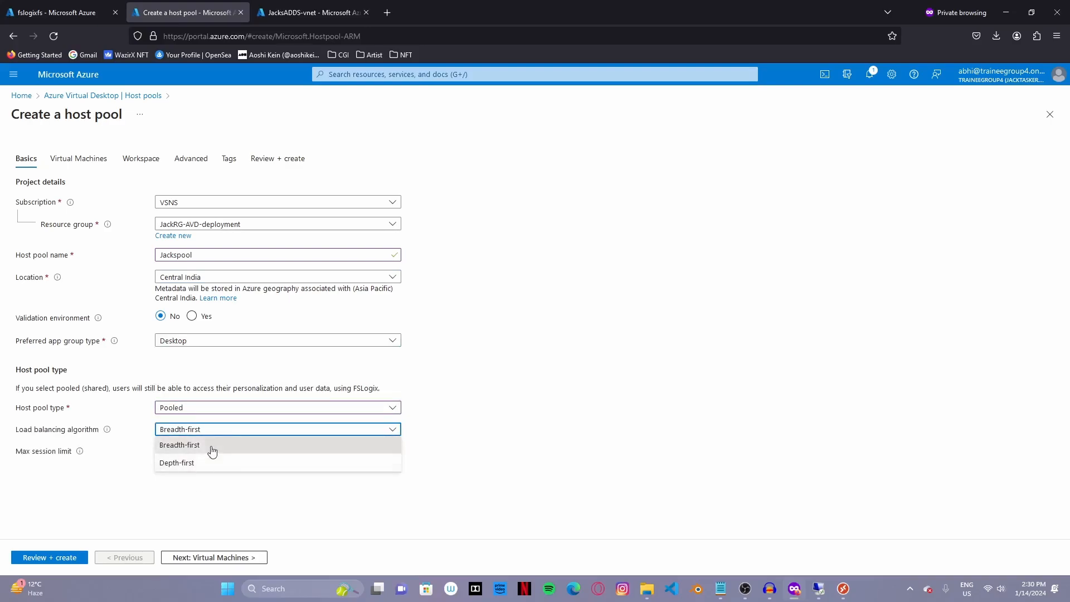
left_click(239, 431)
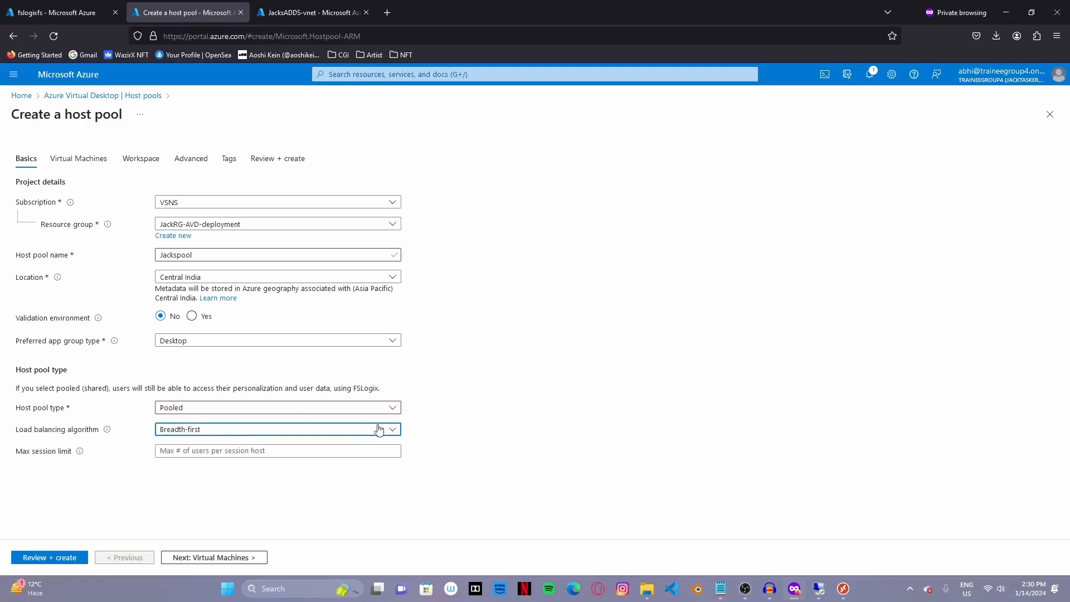
left_click(213, 451)
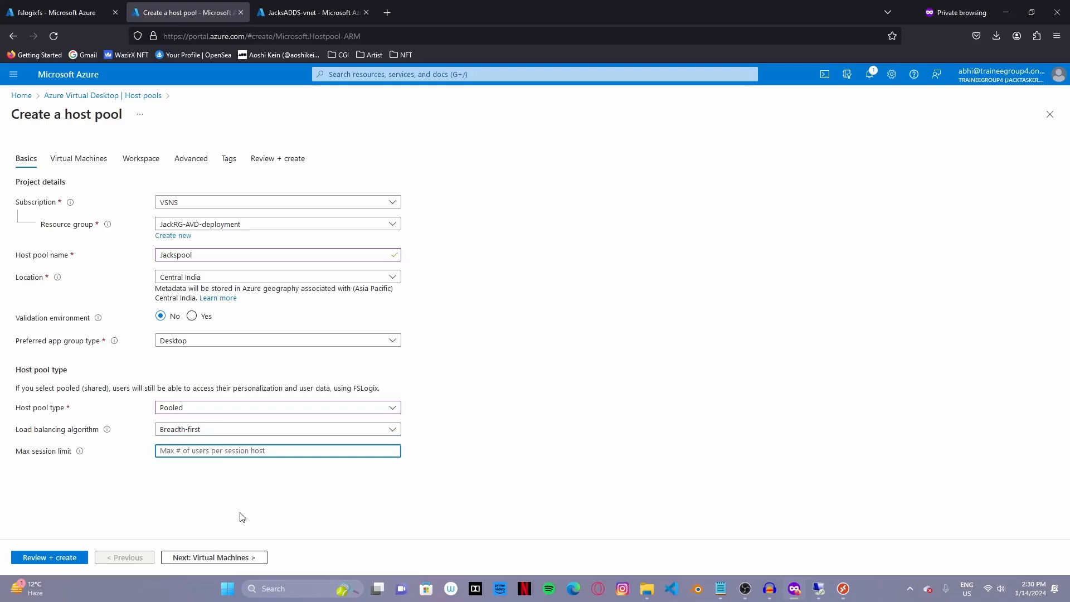
type("5")
left_click(230, 559)
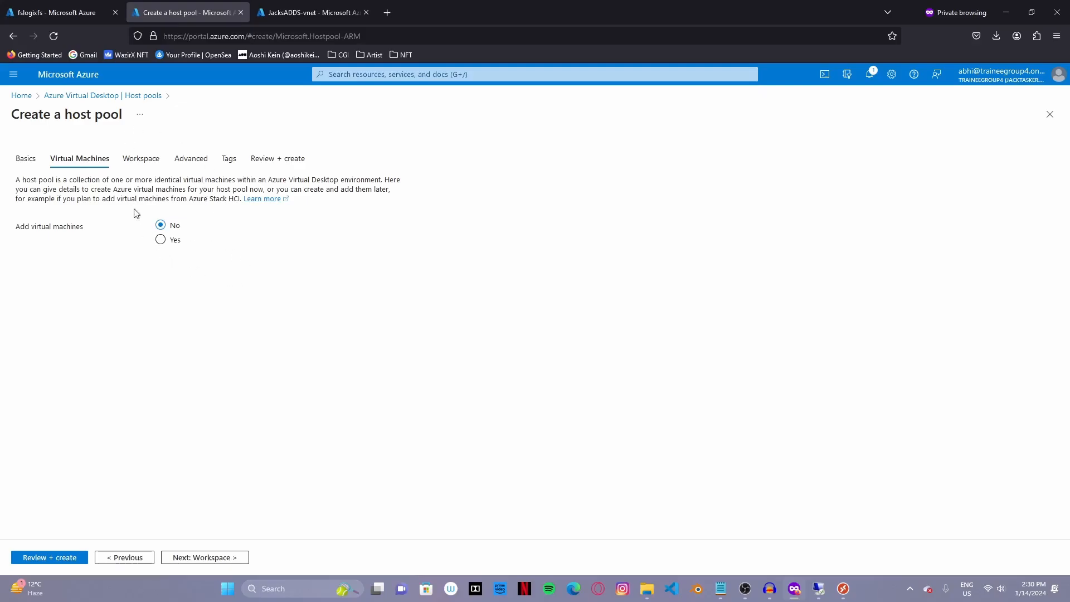
- Choose to add virtual machines and enter the session host name prefix jacks-VM
left_click(160, 239)
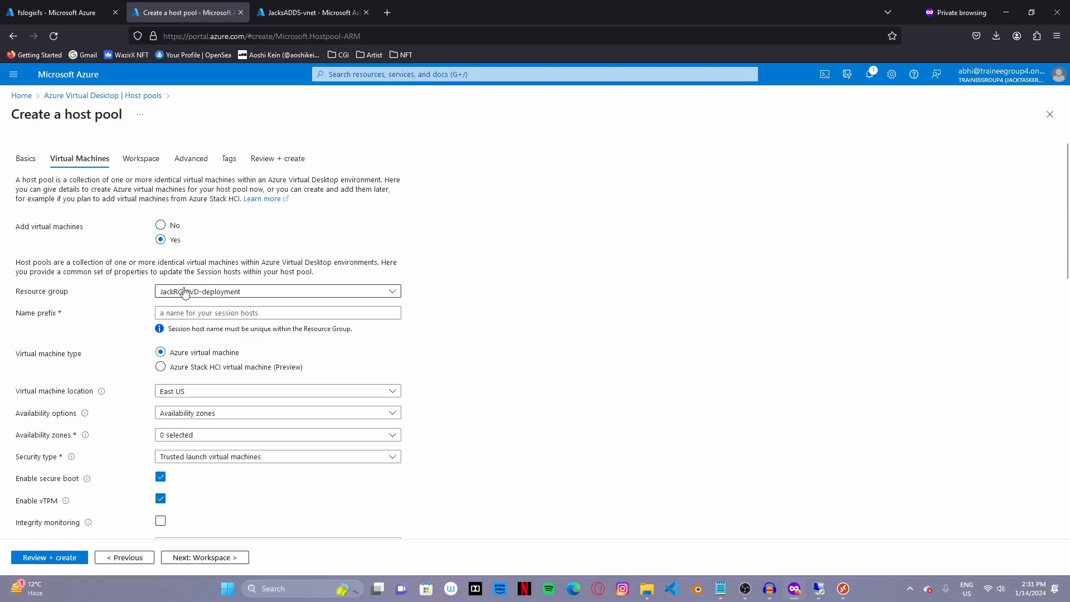
scroll(220, 312, "down", 2)
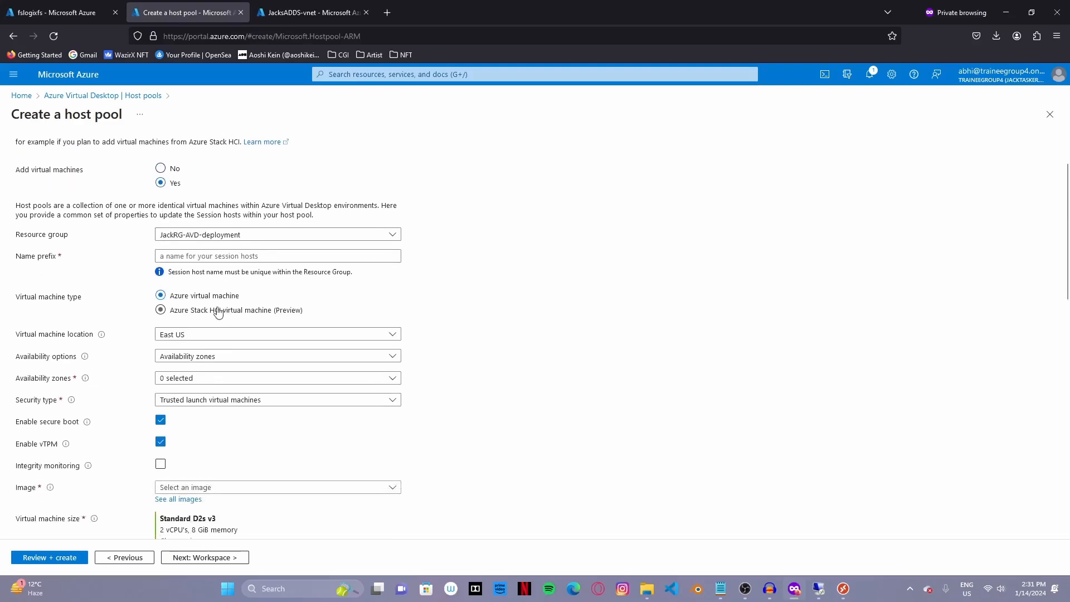
left_click(178, 256)
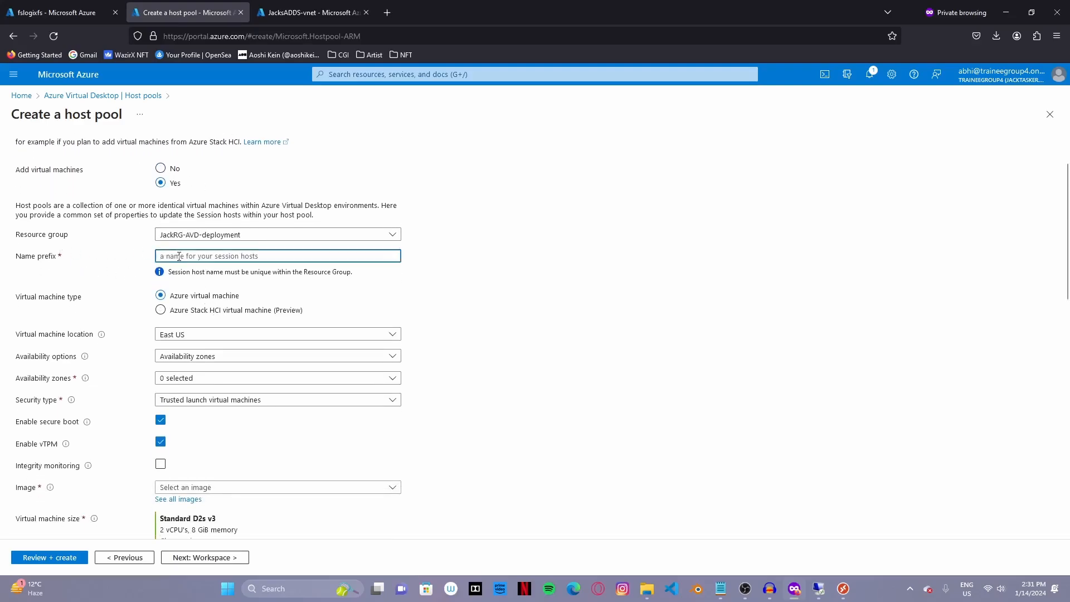
type("jsc")
key("BackSpace")
key("BackSpace")
key("BackSpace")
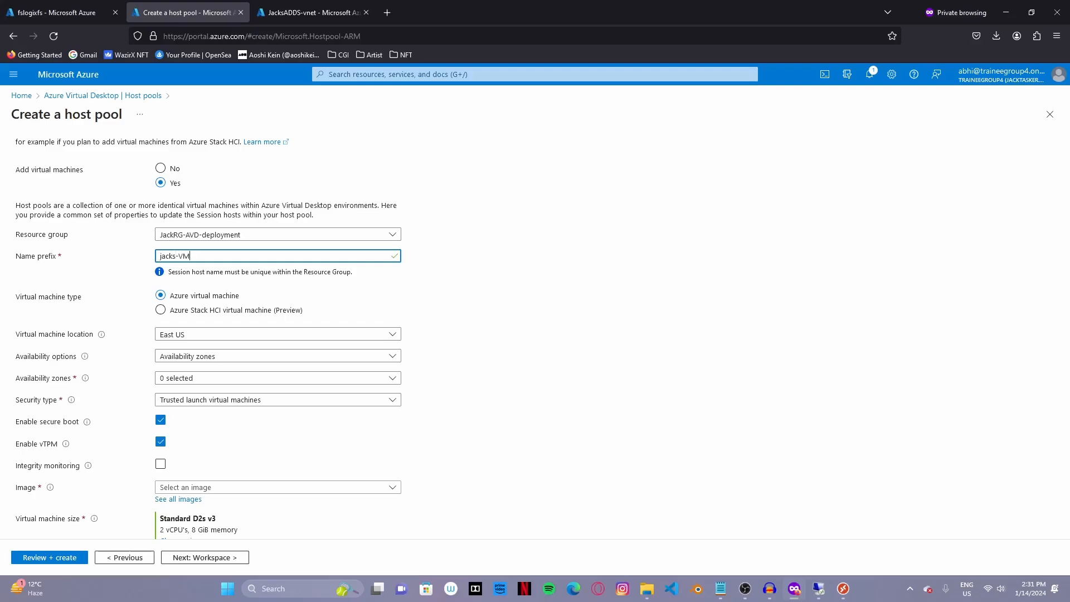
- Place the VMs in Central India with no infrastructure redundancy required
left_click(233, 335)
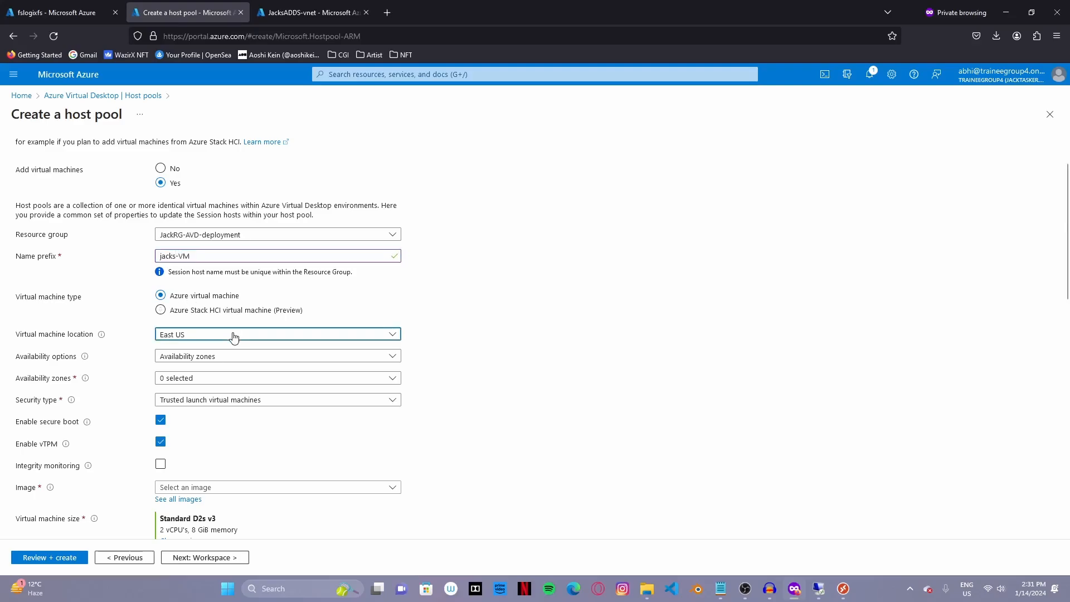
type("india")
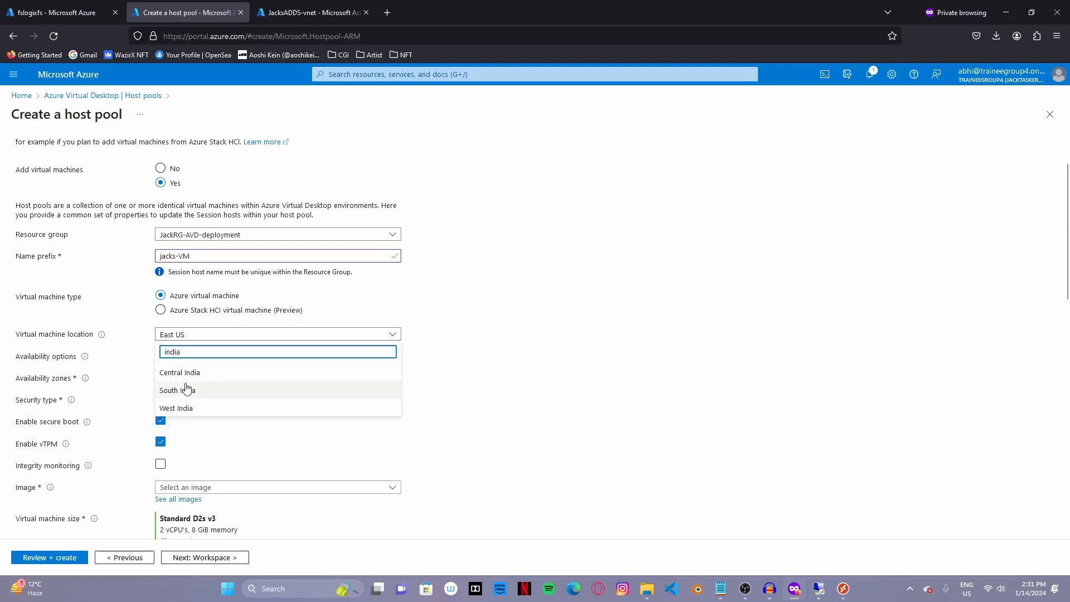
left_click(187, 374)
left_click(228, 356)
left_click(223, 370)
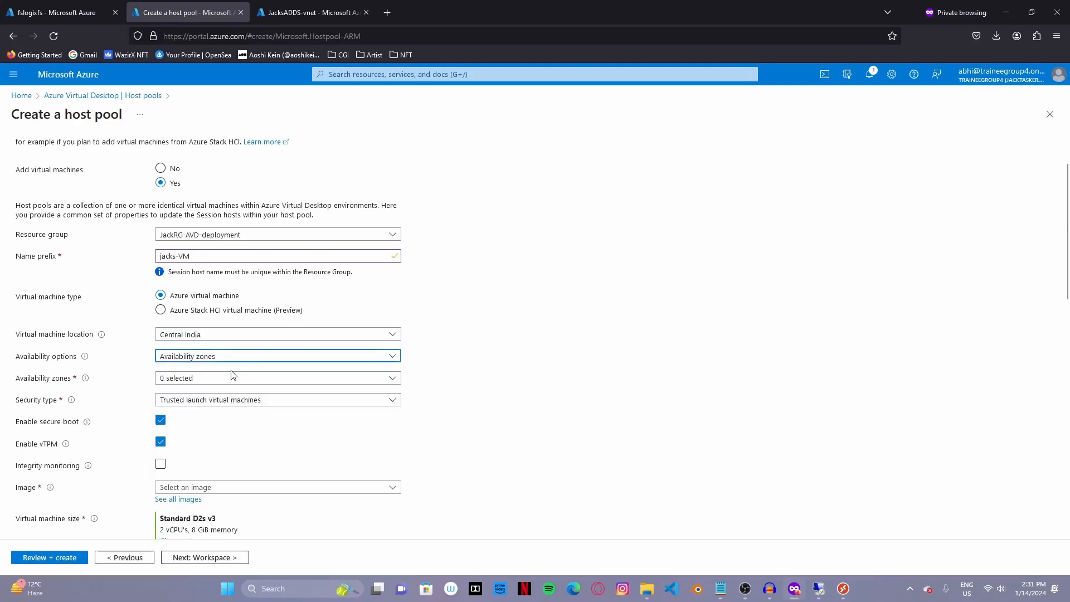
scroll(192, 415, "down", 3)
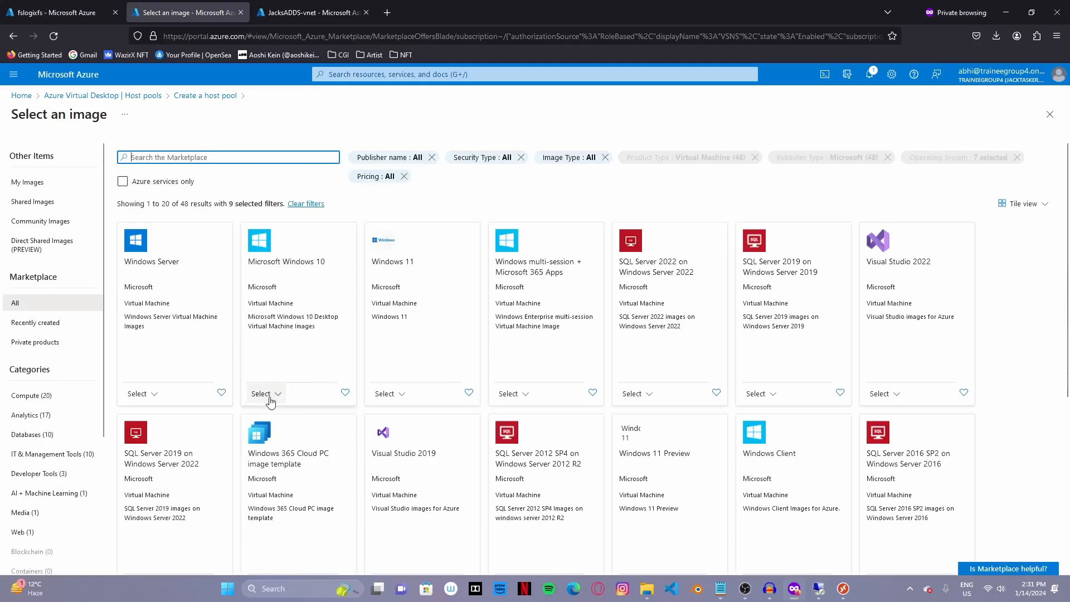
- Use the Windows 10 Enterprise multi-session 22H2 Gen 2 image, D2as_v4 size, and 1 VM
left_click(269, 398)
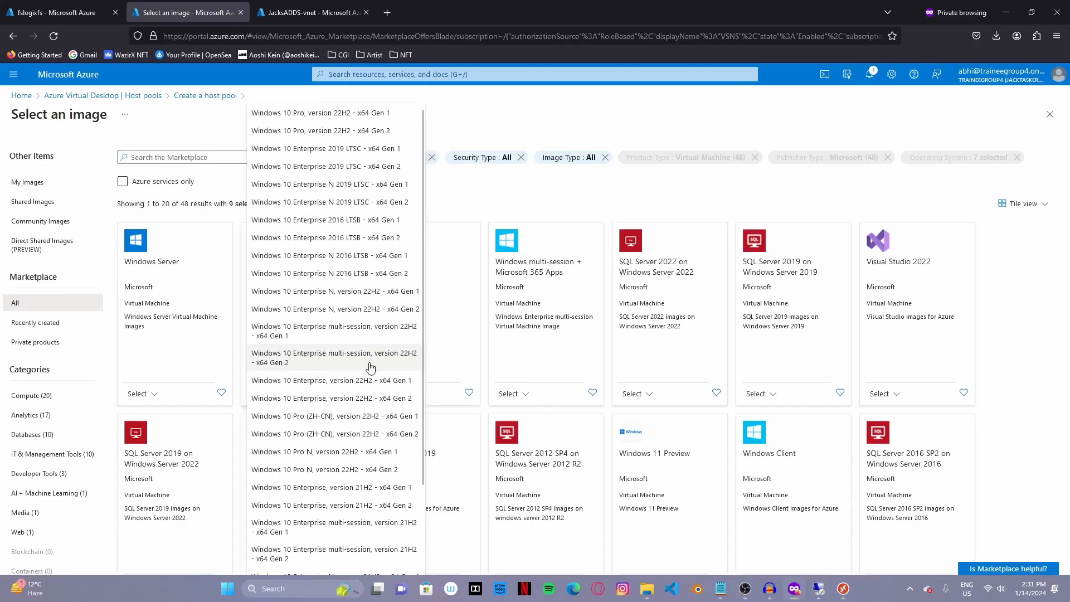
left_click(302, 363)
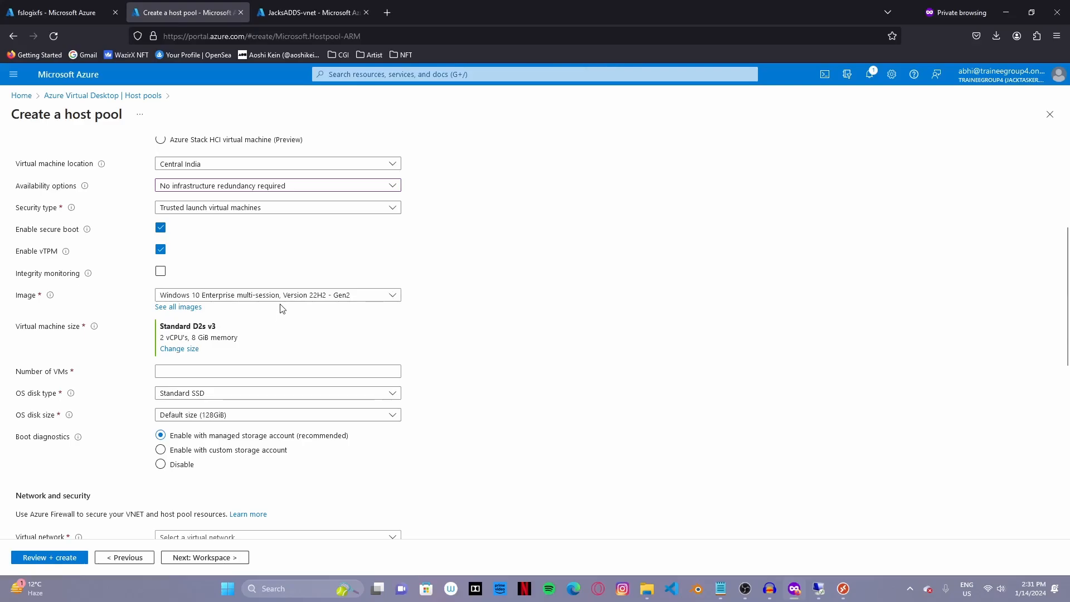
left_click(190, 349)
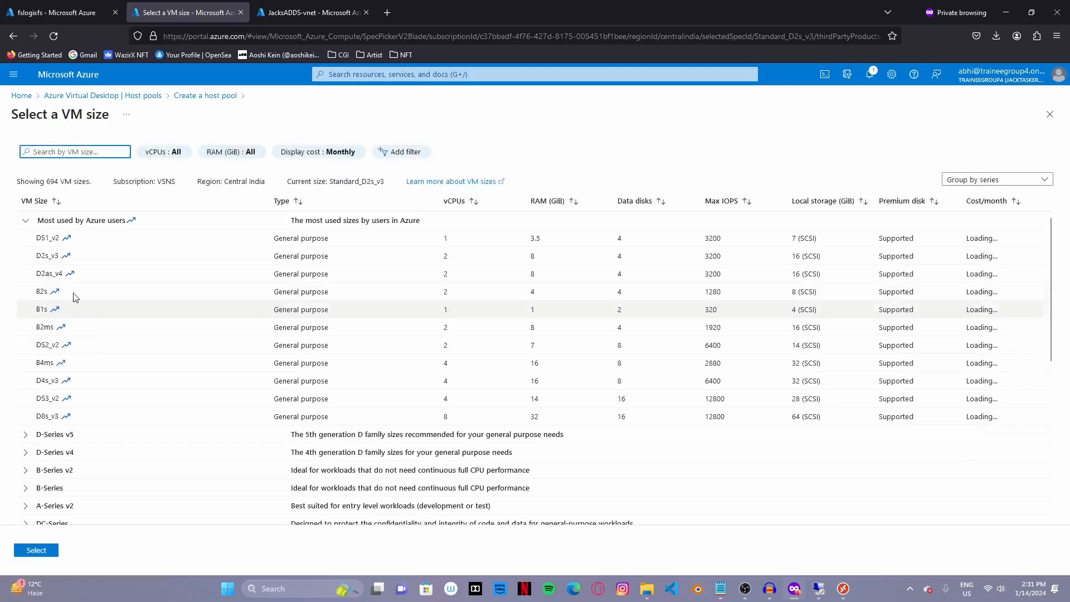
left_click(50, 273)
left_click(35, 550)
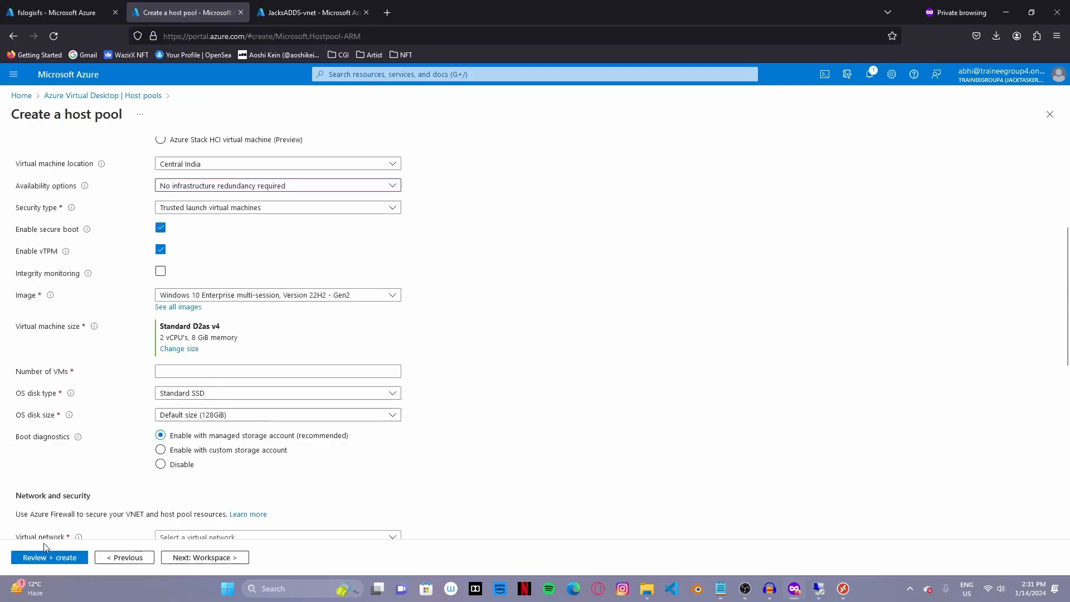
left_click(216, 367)
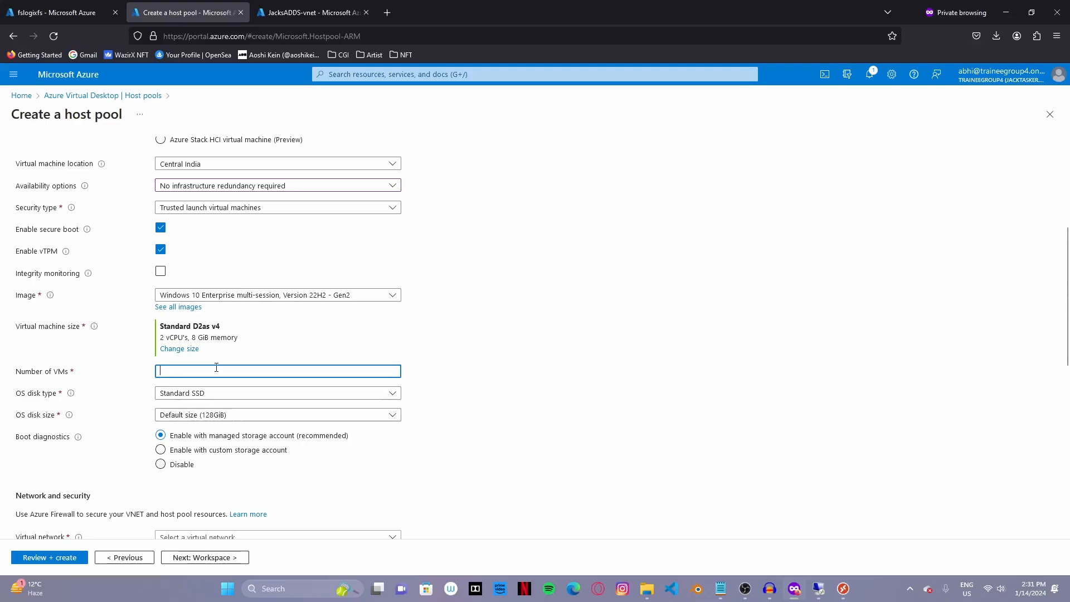
- Connect the session hosts to the JacksADDS-vnet virtual network
left_click(222, 399)
scroll(222, 399, "down", 2)
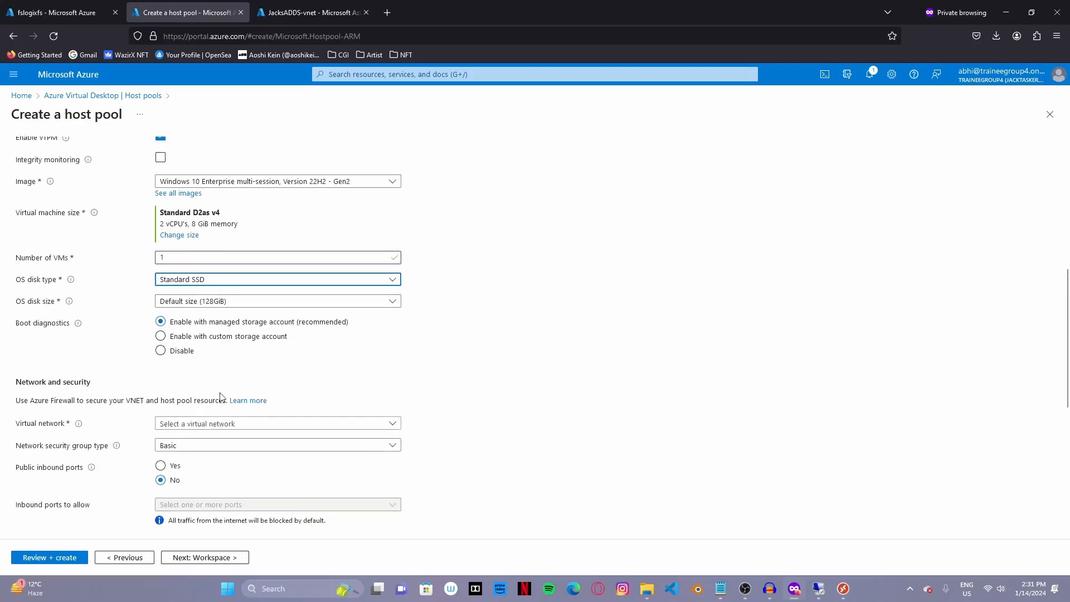
scroll(212, 372, "down", 3)
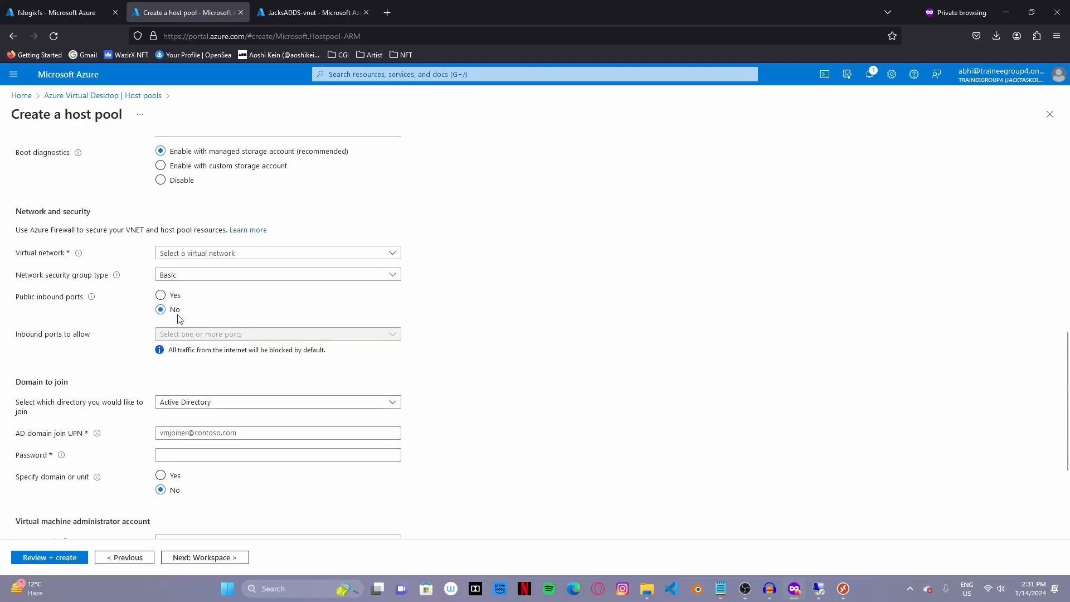
left_click(220, 255)
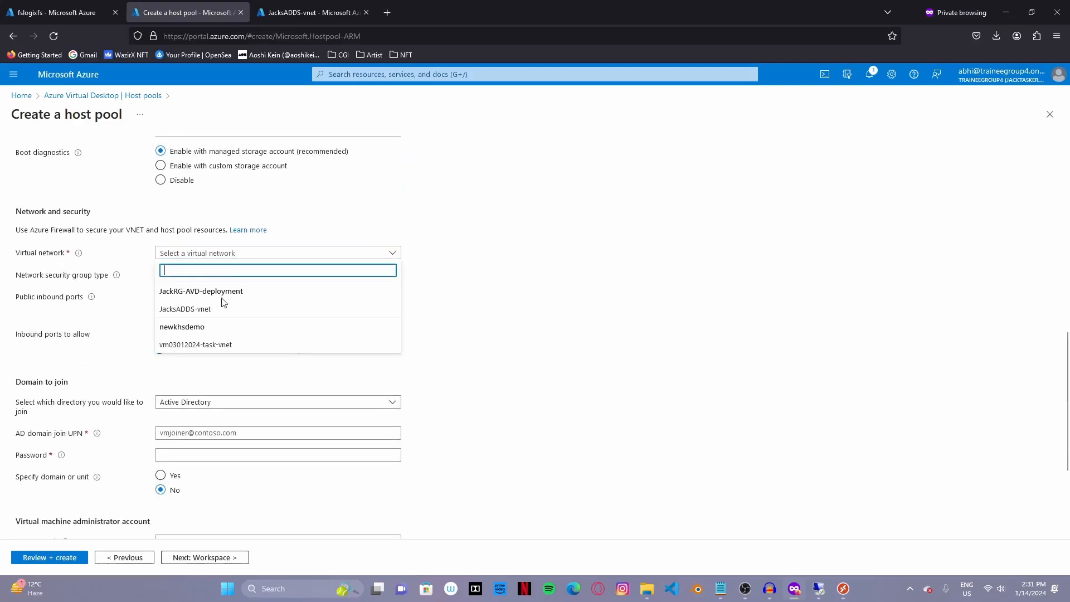
left_click(190, 309)
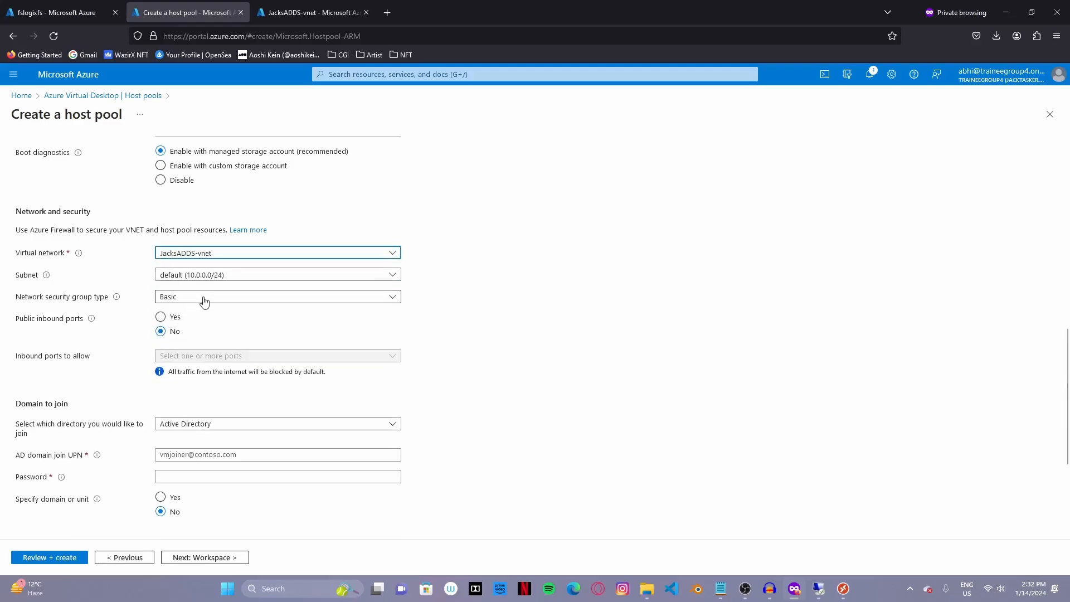
- Allow public inbound ports RDP (3389), SSH (22) and HTTP (80)
left_click(173, 317)
left_click(181, 355)
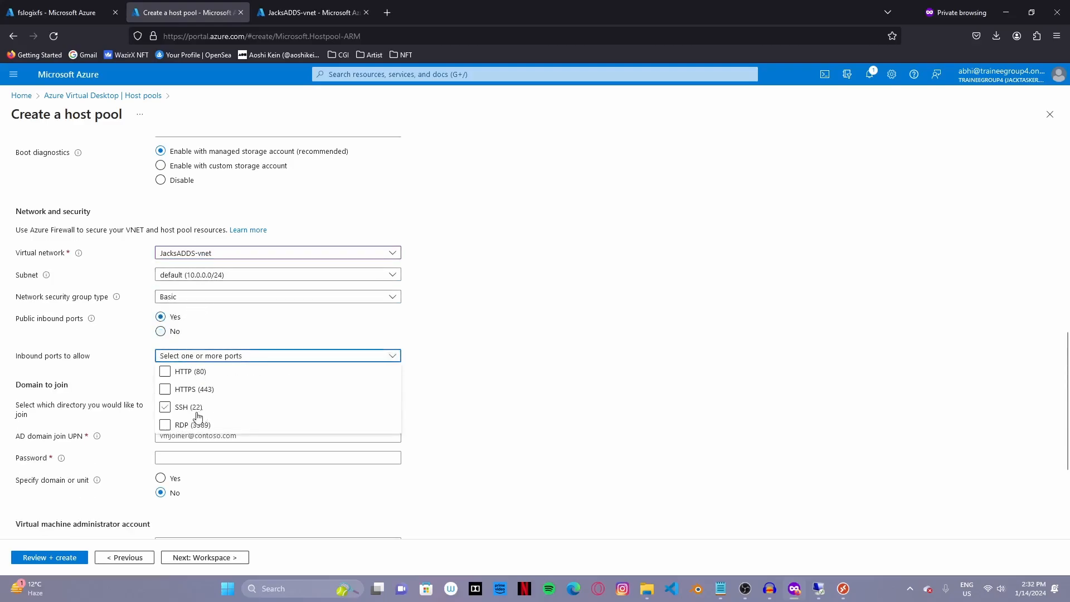
left_click(192, 425)
left_click(189, 406)
left_click(195, 372)
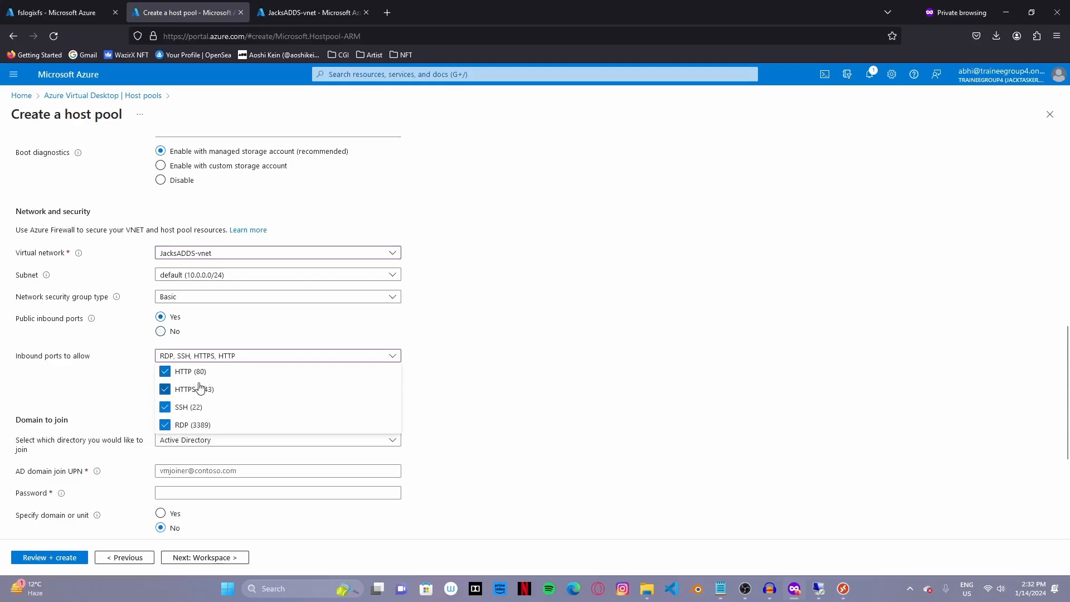
scroll(207, 398, "down", 2)
- Keep Active Directory domain join and enter the domain-join UPN and password
left_click(181, 328)
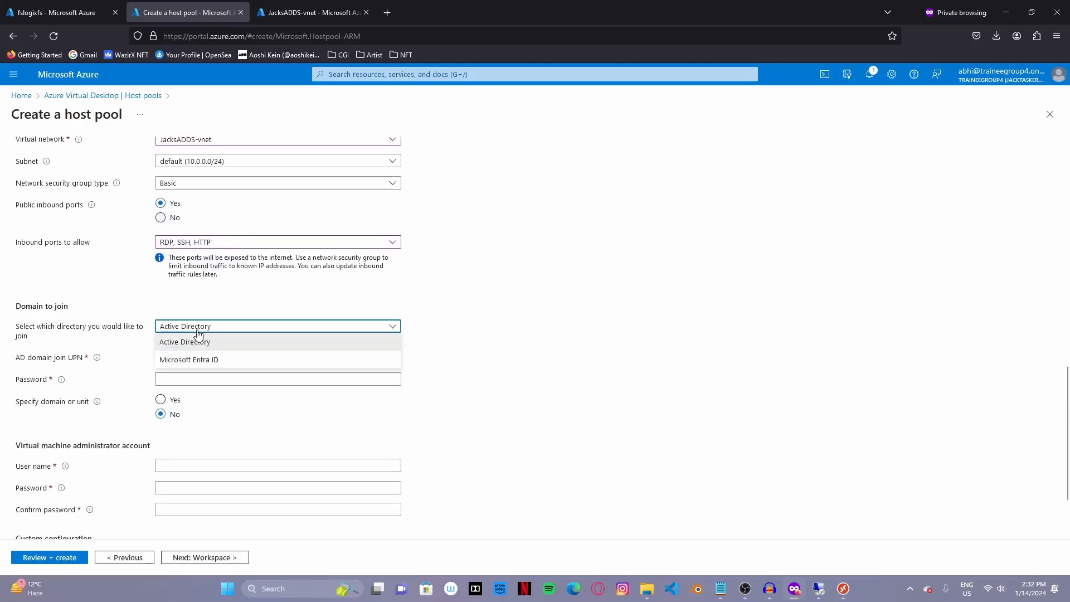
left_click(184, 338)
left_click(206, 357)
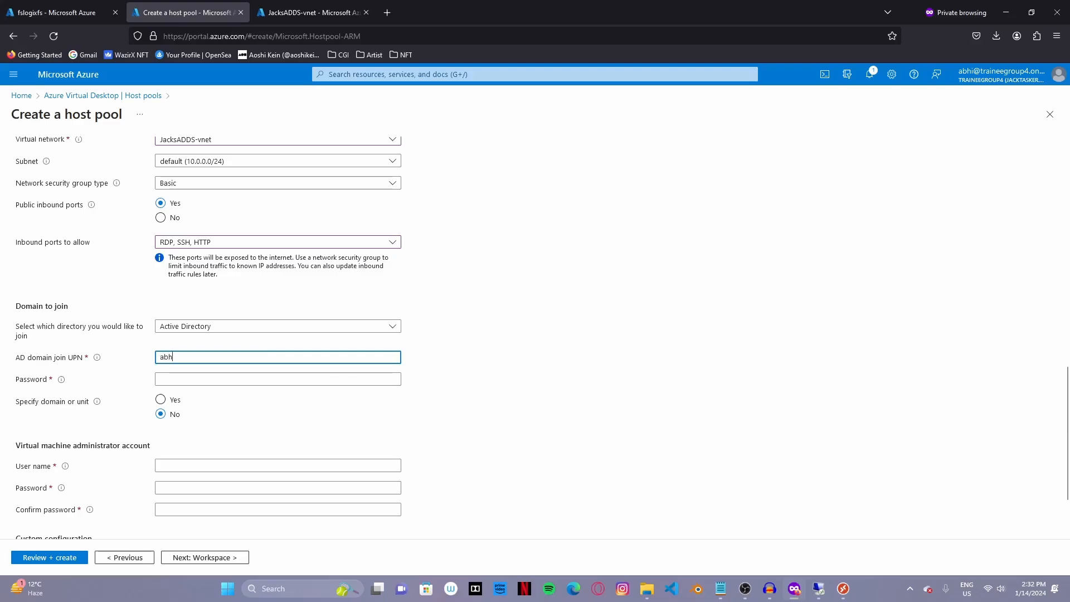
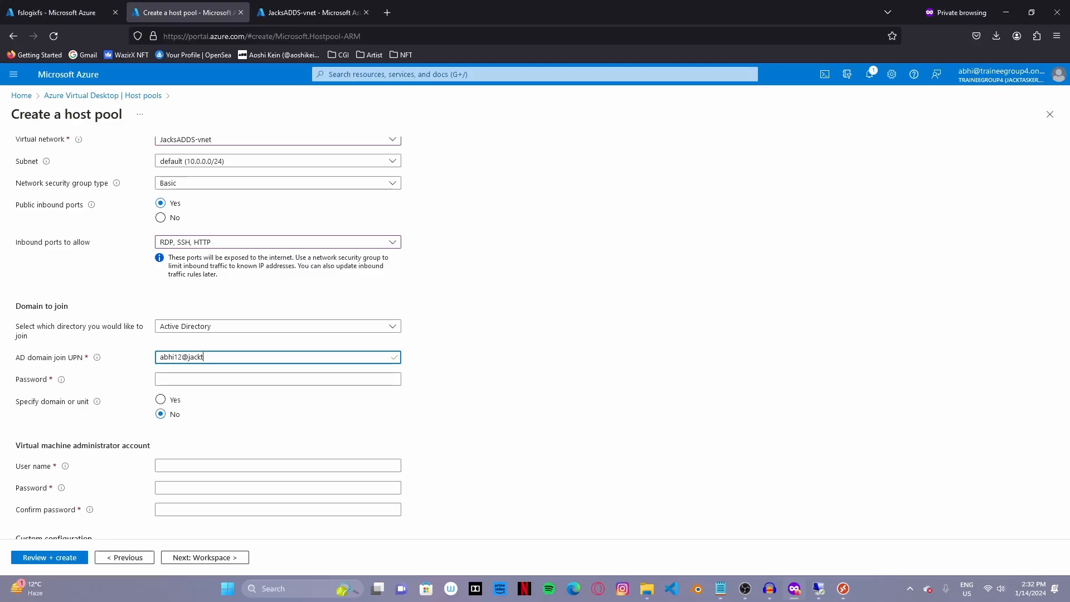
left_click(212, 360)
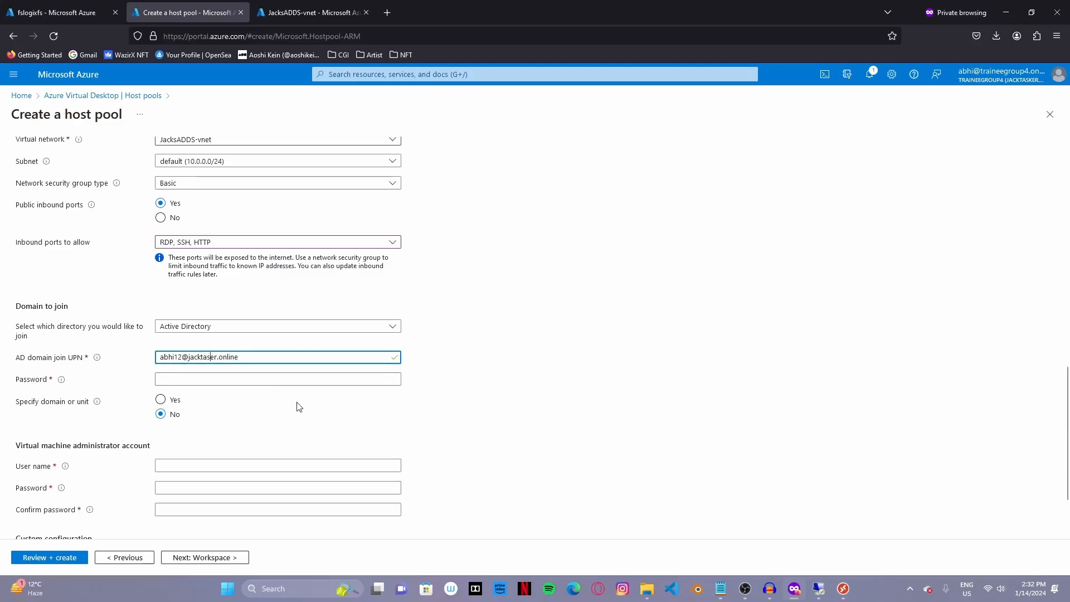
type("k")
left_click(277, 374)
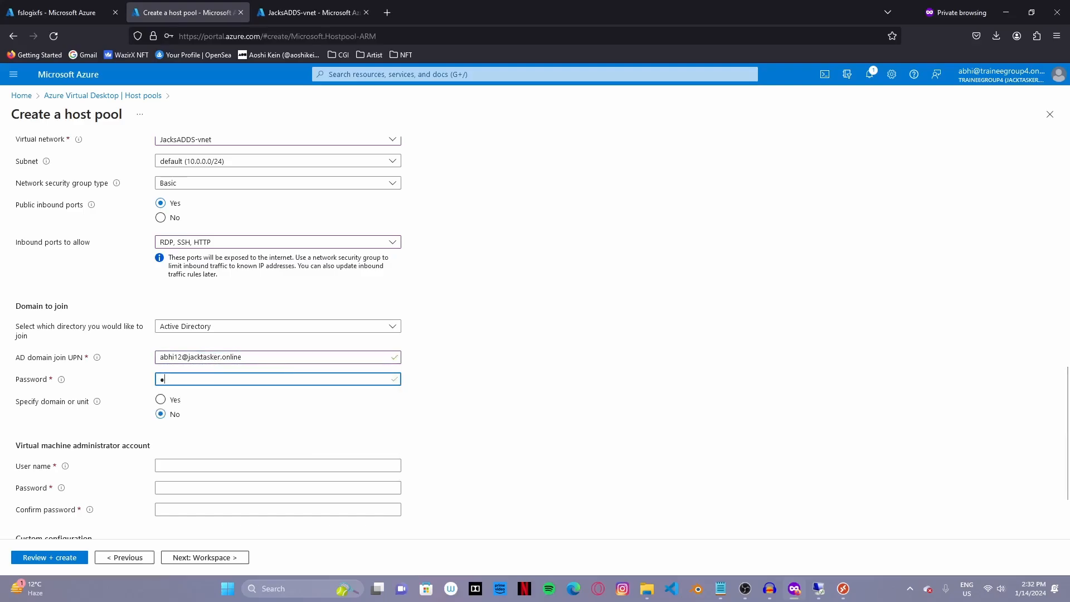
type("●")
- Enter the local VM administrator user name and password
scroll(161, 383, "down", 2)
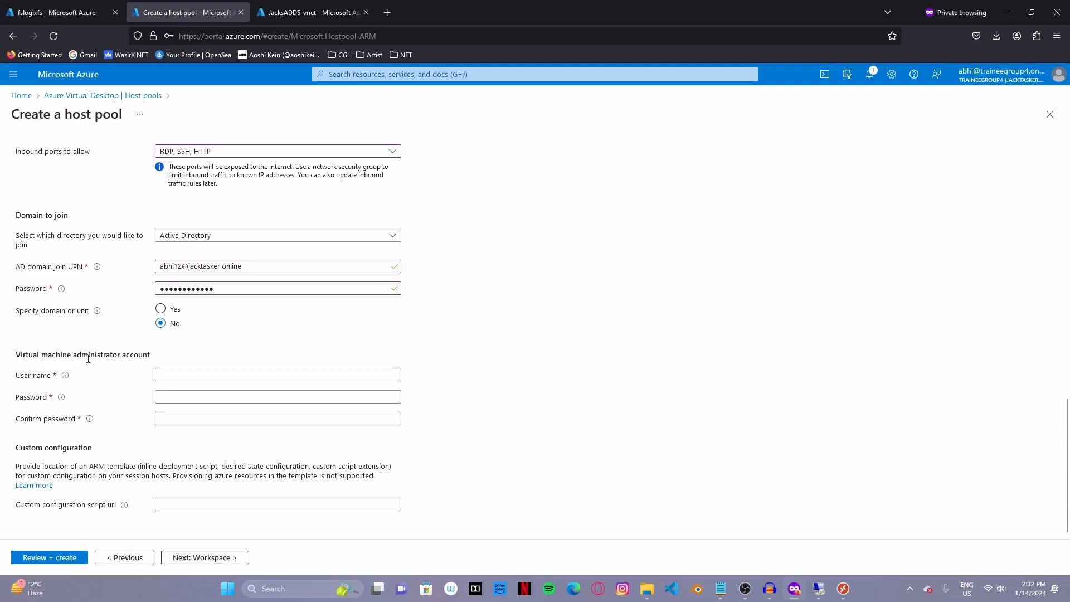
left_click(184, 371)
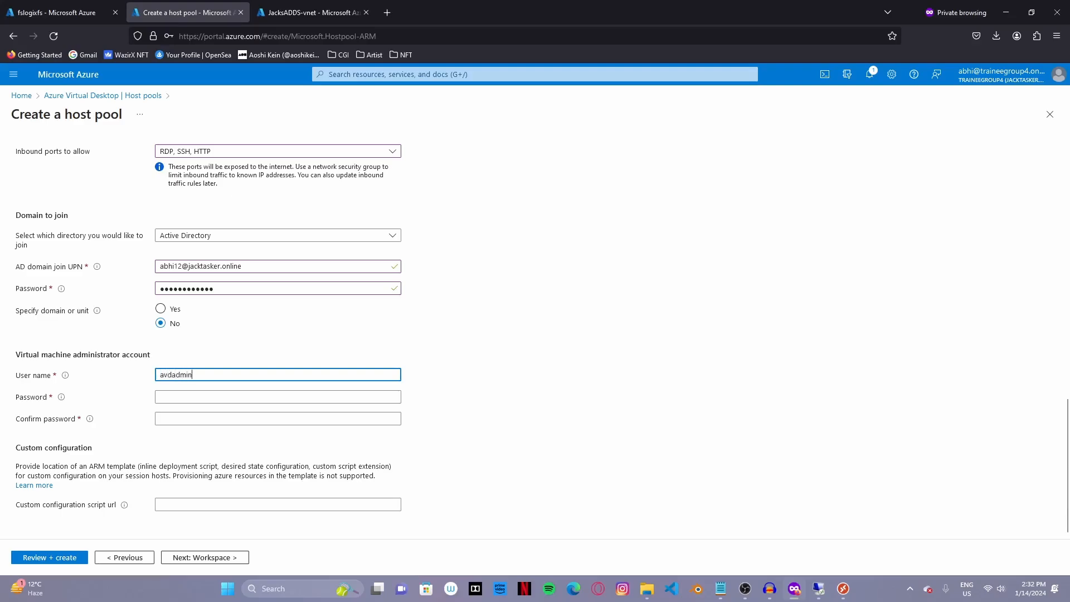
key("Tab")
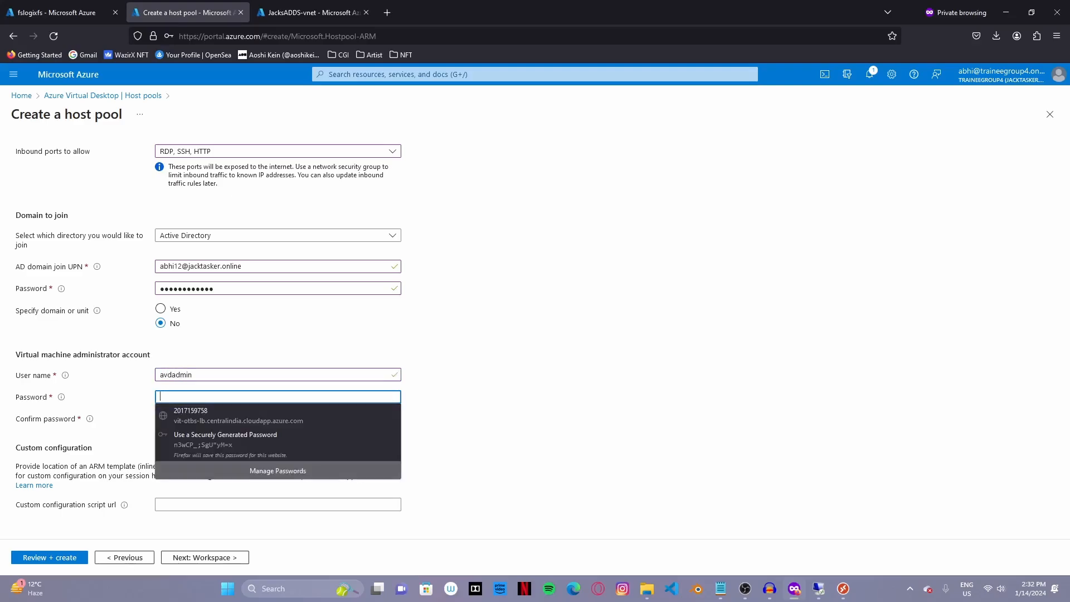
type("•")
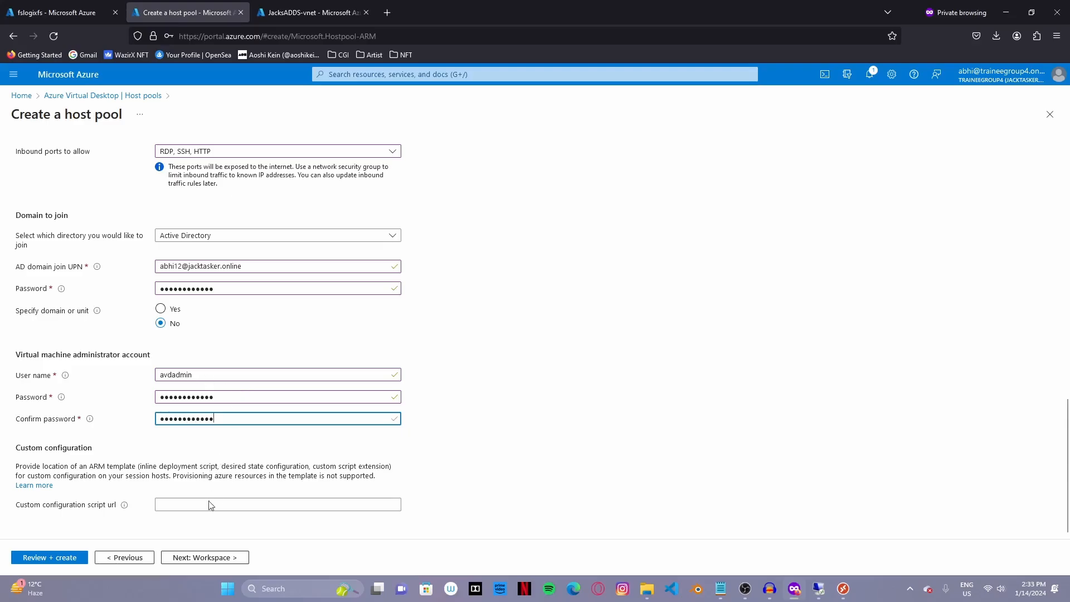
left_click(215, 558)
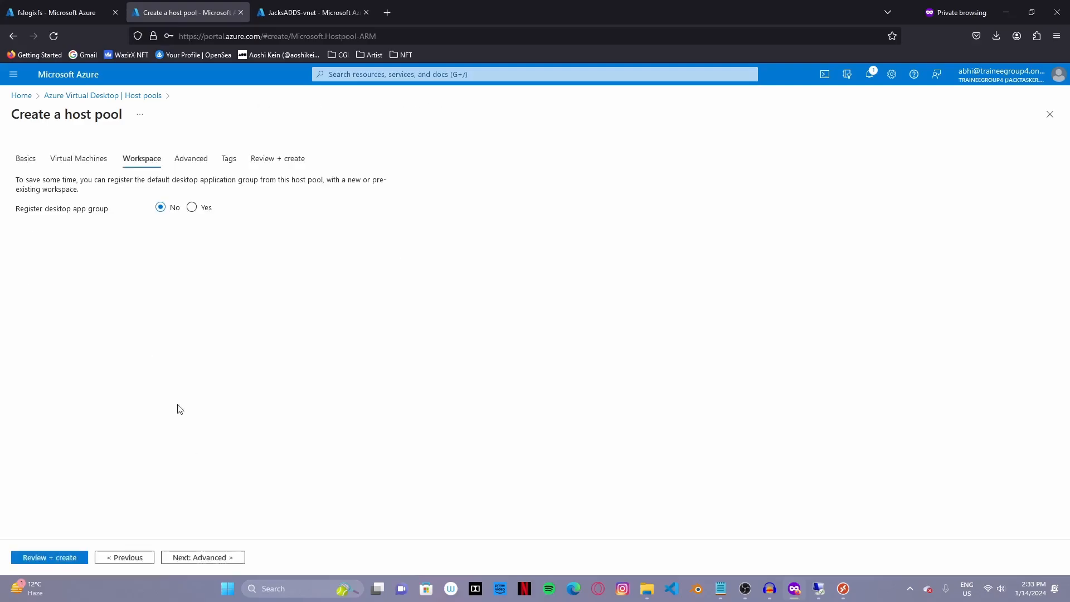
- Register the desktop app group to a new workspace, first named JacsWorkspace
left_click(192, 208)
left_click(196, 232)
left_click(167, 249)
left_click(172, 244)
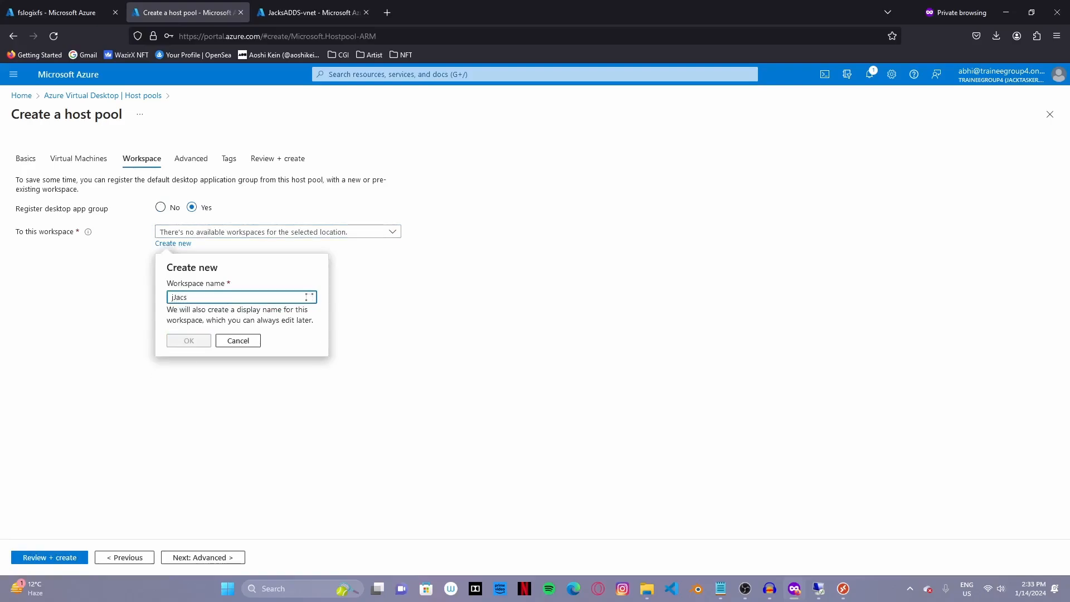
key("BackSpace")
key("BackSpace")
key("BackSpace")
key("BackSpace")
key("BackSpace")
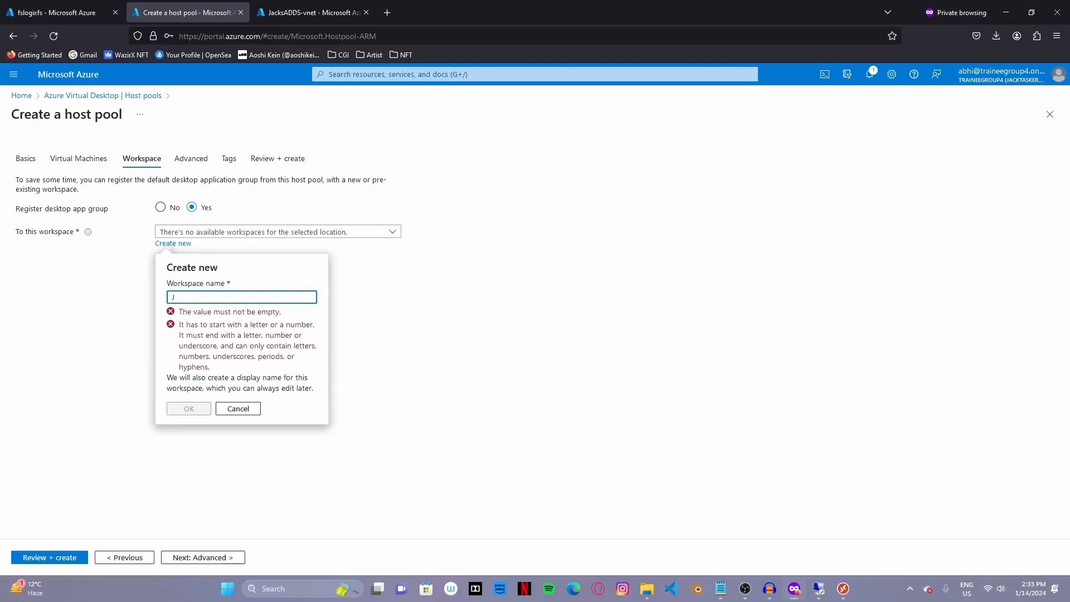
type("Jacvs")
key("BackSpace")
key("BackSpace")
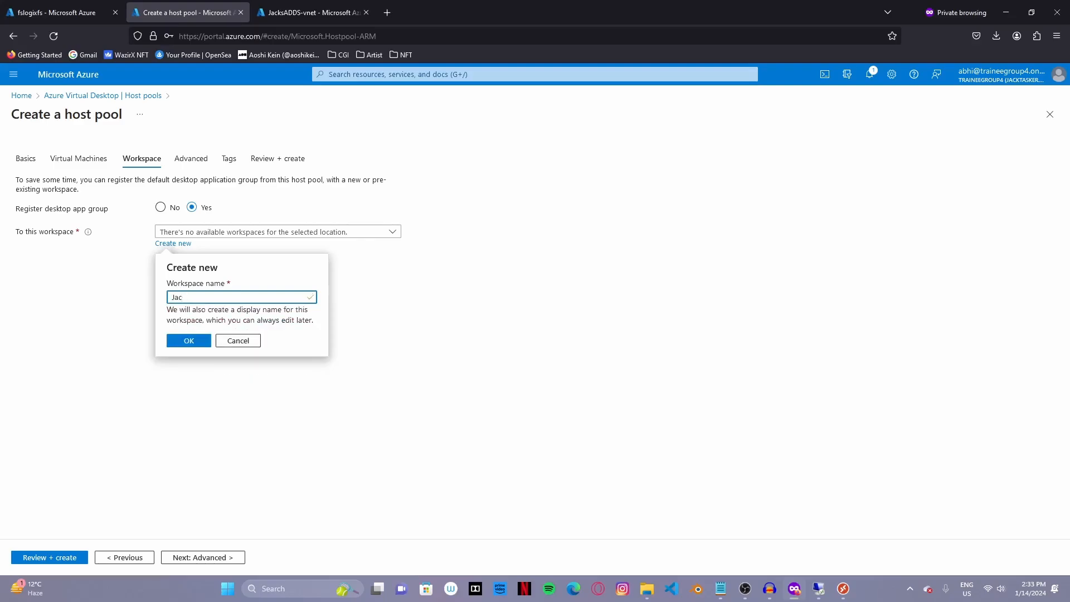
type("sWorkspace")
left_click(203, 342)
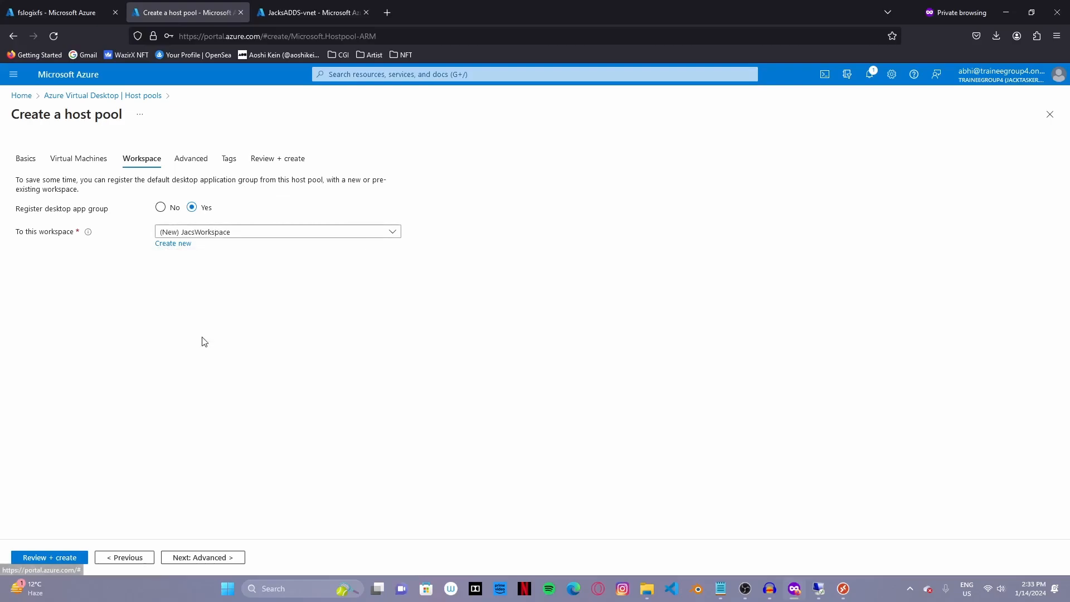
- Correct the new workspace's name to JacksWorkspace
left_click(185, 246)
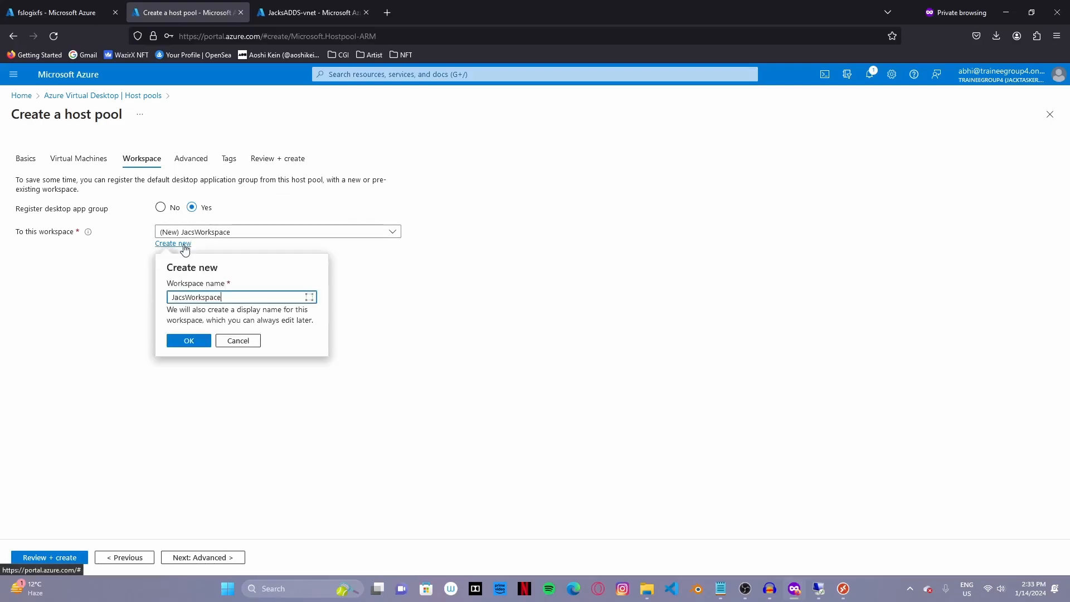
left_click(184, 297)
type("k")
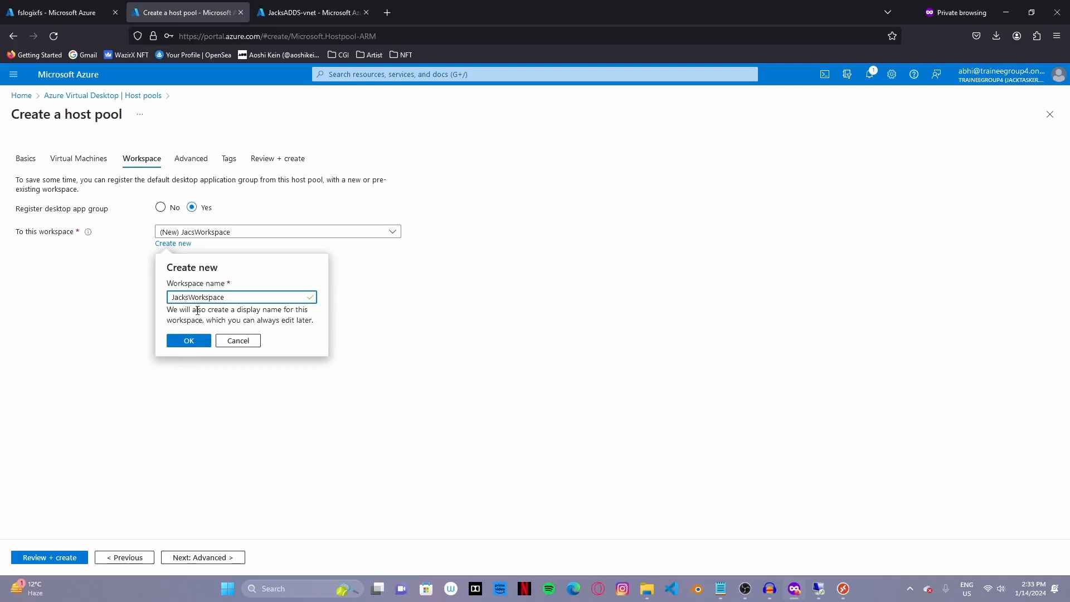
left_click(203, 341)
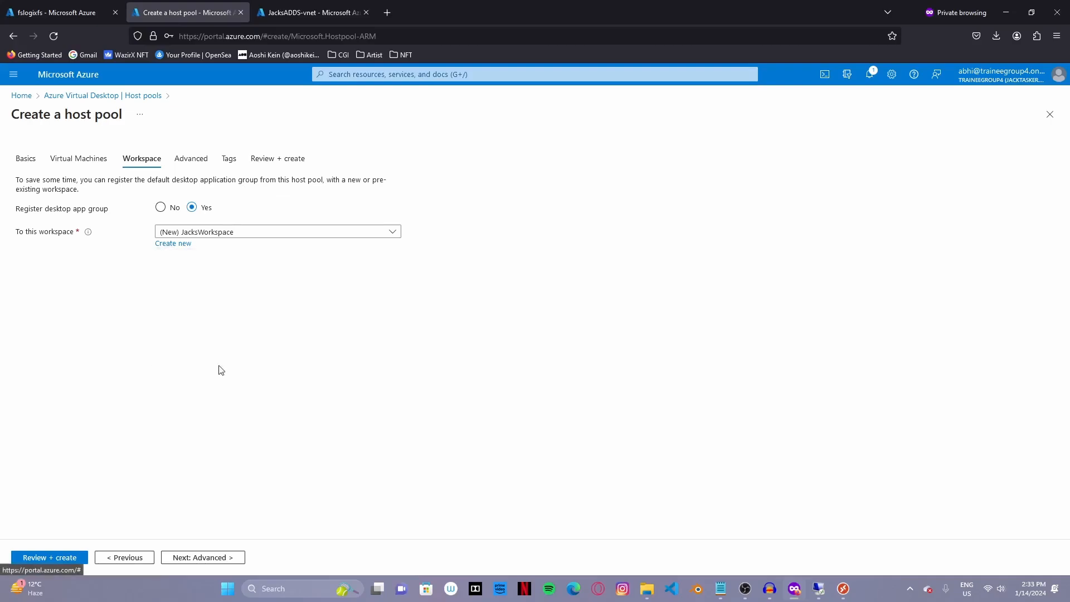
- Pass validation on Review + create and start deploying the Jackspool host pool
left_click(207, 556)
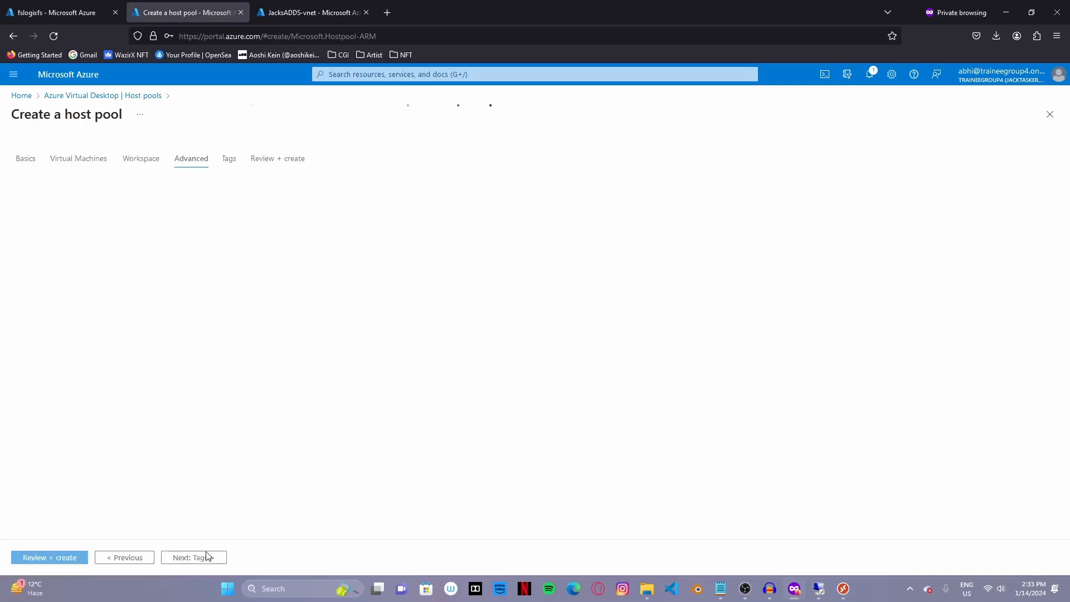
left_click(64, 557)
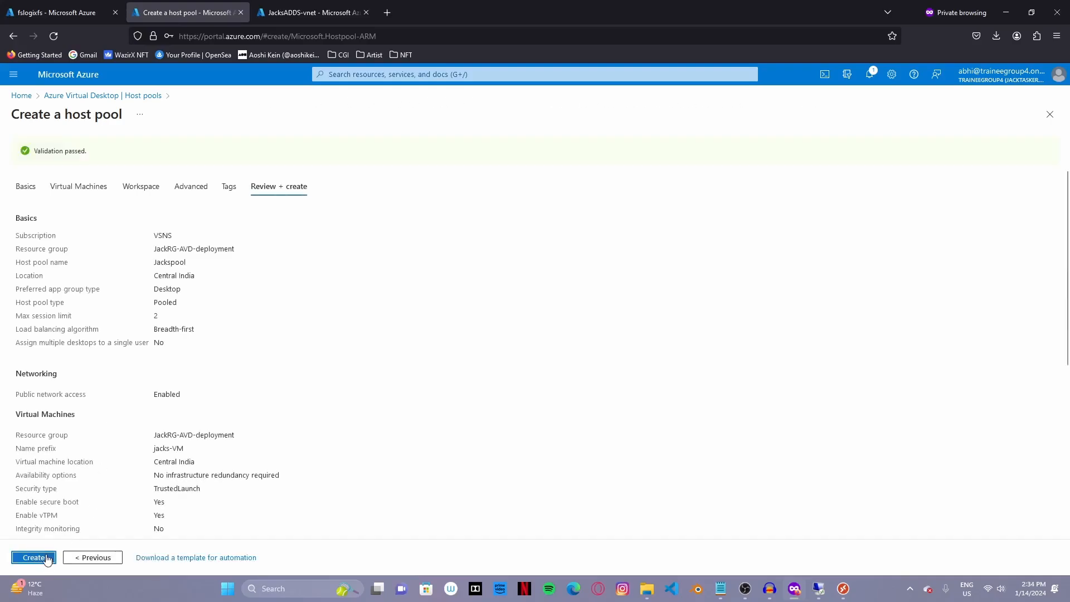
left_click(47, 558)
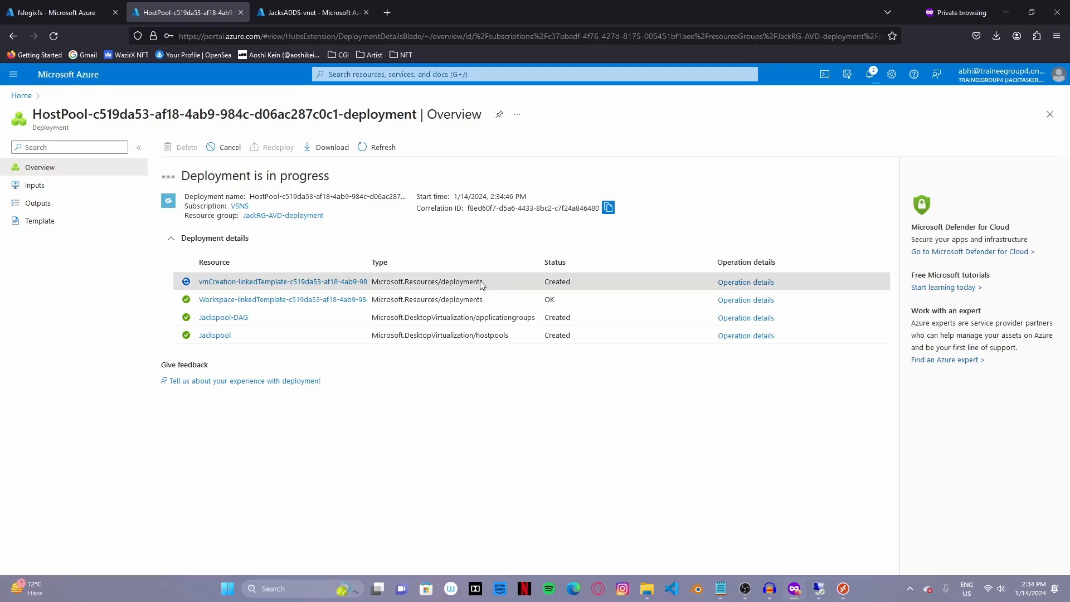
left_click_drag(482, 283, 259, 277)
left_click(183, 275)
- Check JacksADDS-vnet's custom DNS servers 10.0.0.4 and 168.63.129.16, leaving them unchanged
left_click(296, 7)
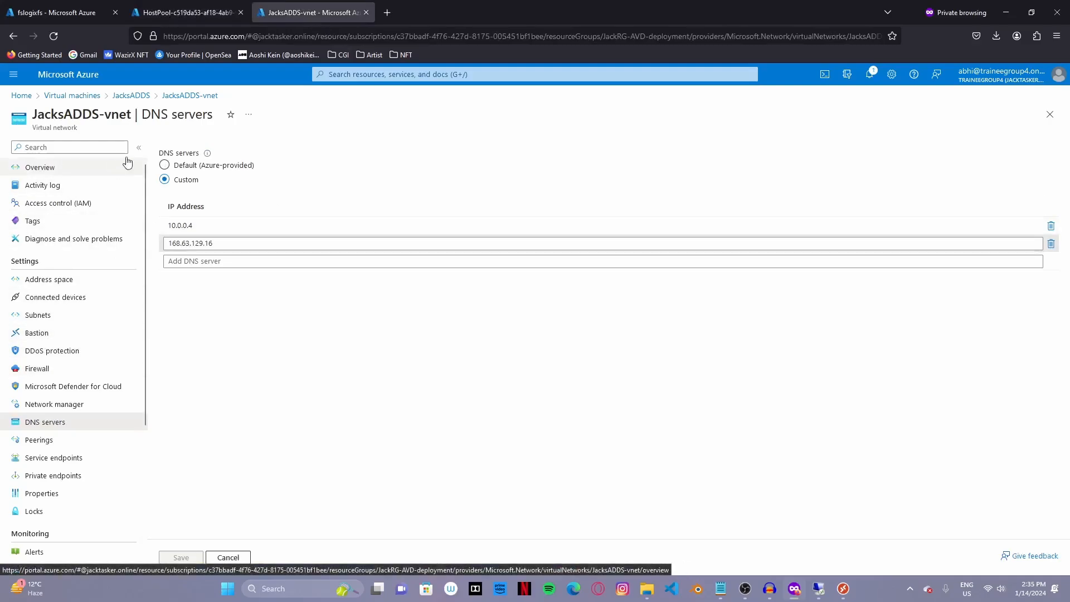
left_click(55, 169)
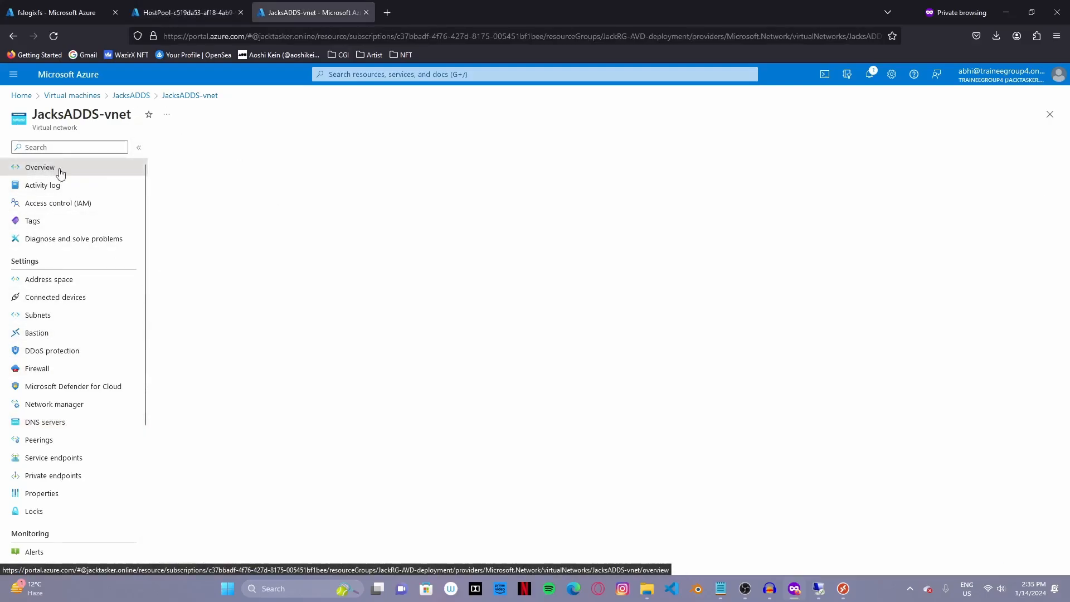
left_click(56, 425)
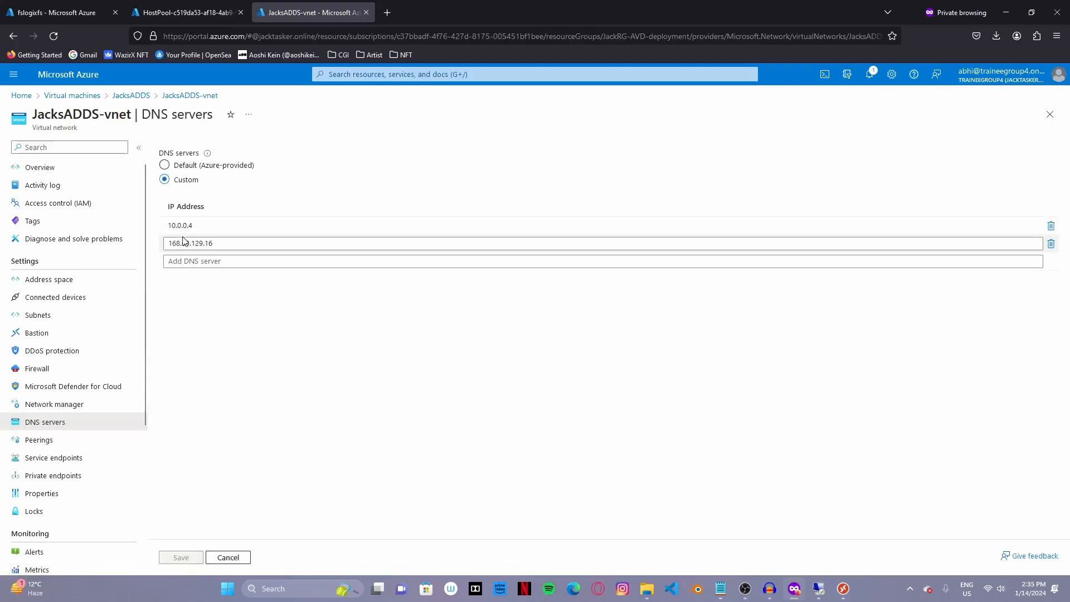
left_click_drag(196, 224, 162, 225)
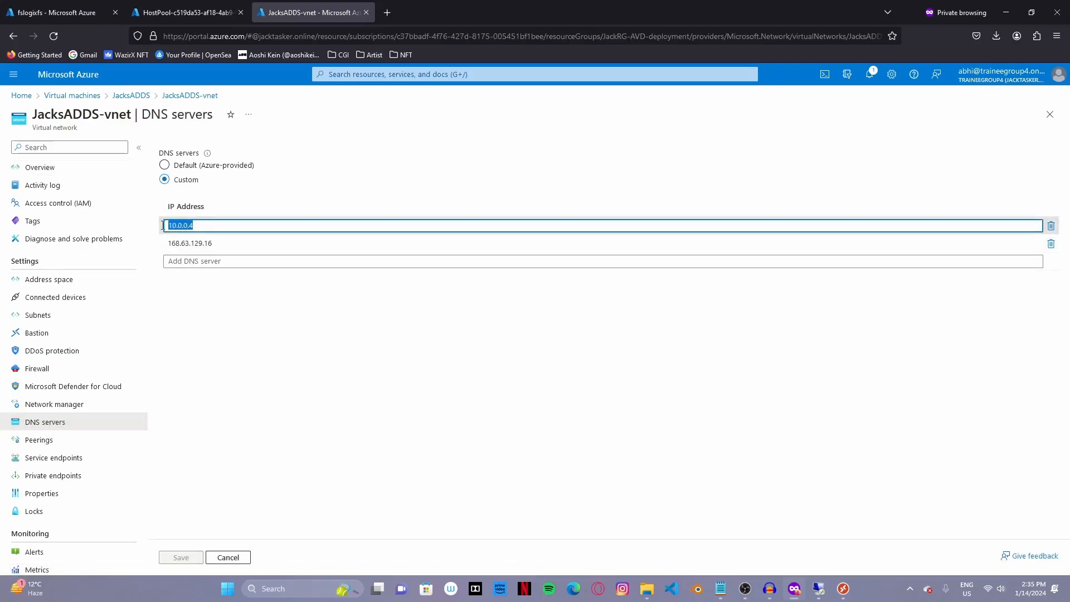
left_click(214, 243)
left_click_drag(214, 243, 165, 248)
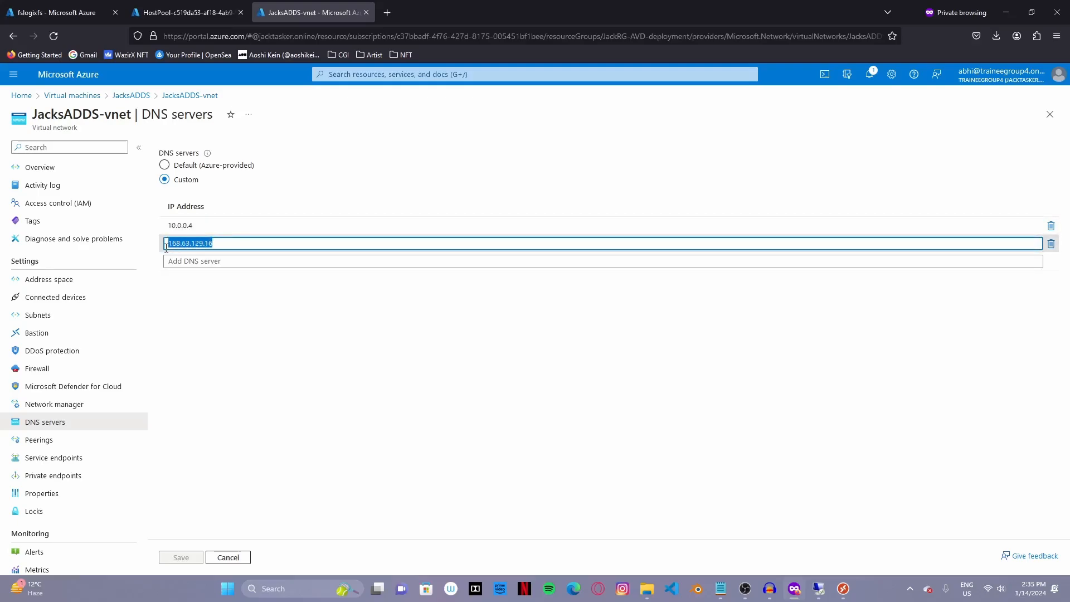
left_click(244, 299)
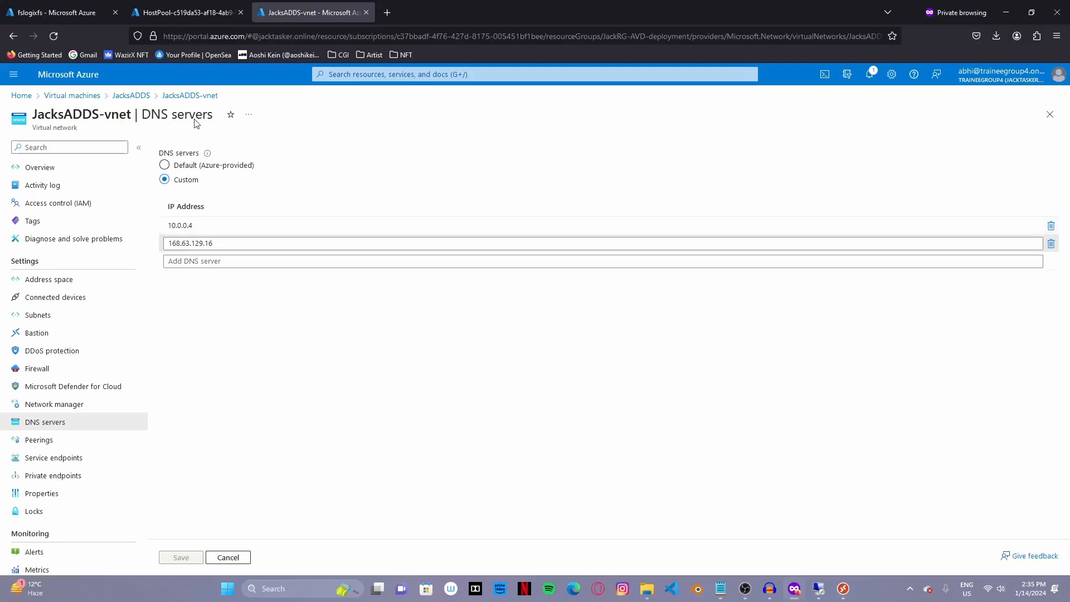
- Follow the Jackspool host pool deployment until it reports complete
left_click(188, 13)
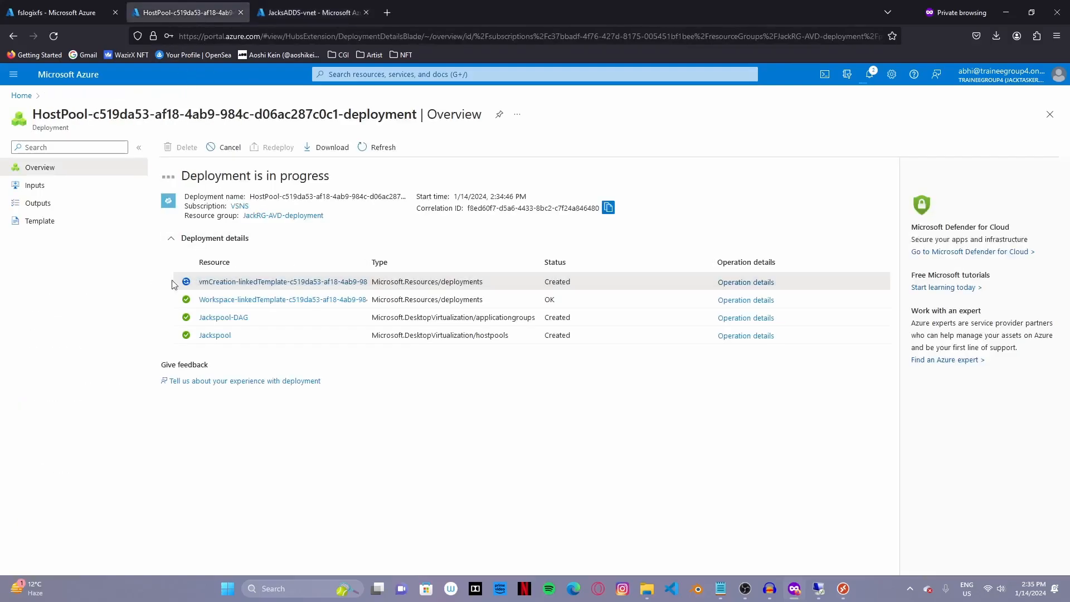
left_click_drag(195, 283, 511, 292)
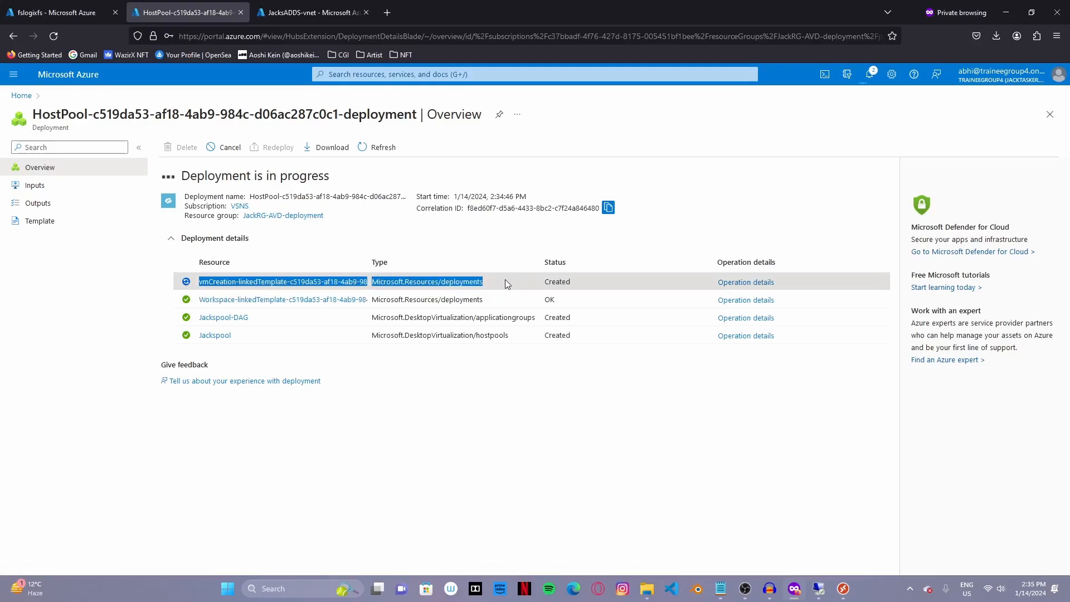
left_click(501, 442)
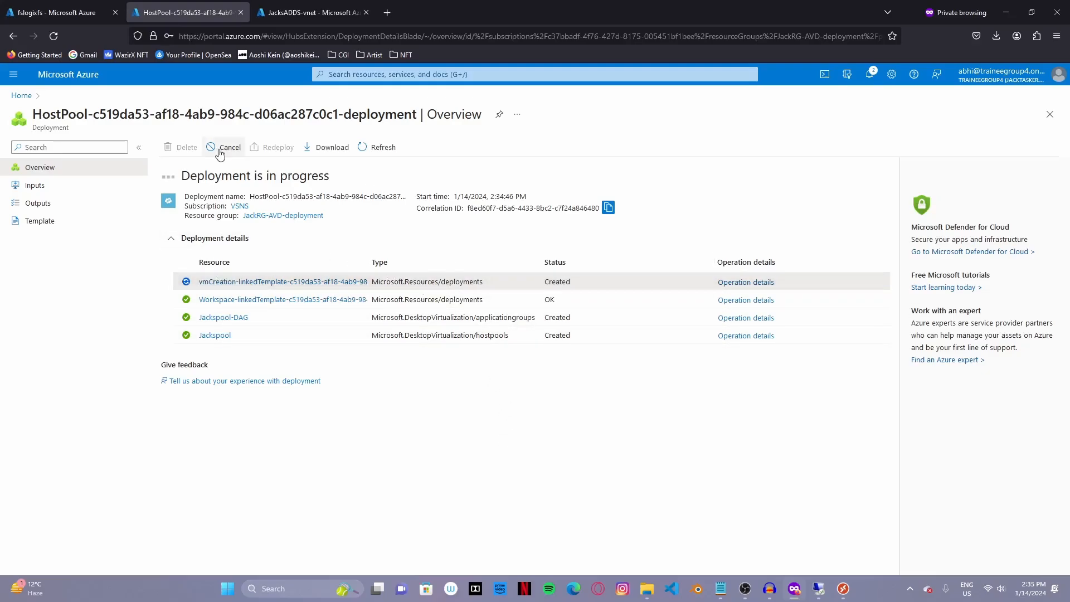
left_click(282, 21)
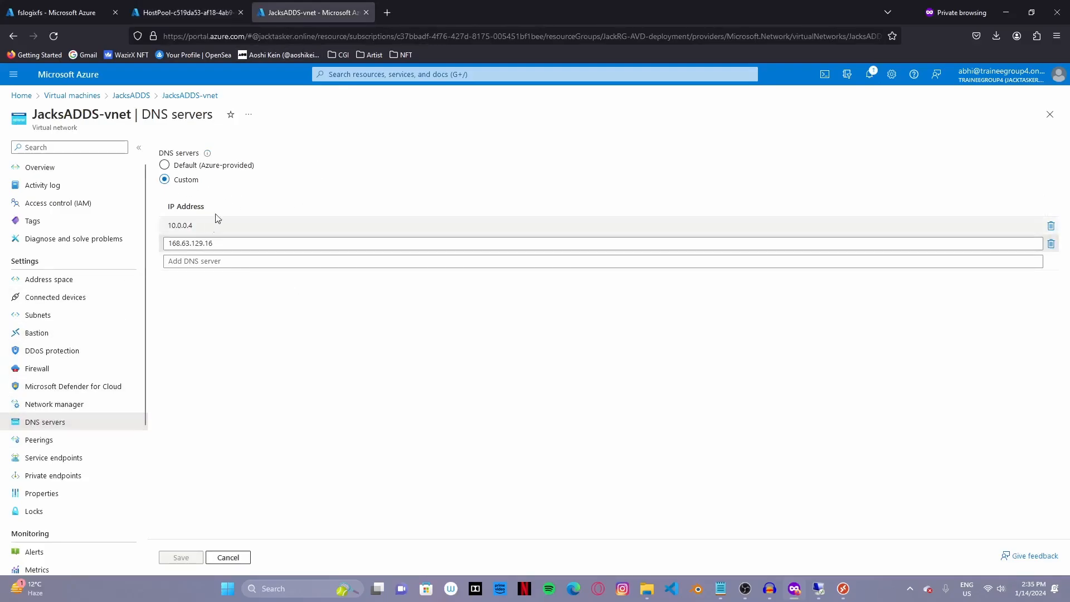
left_click(186, 8)
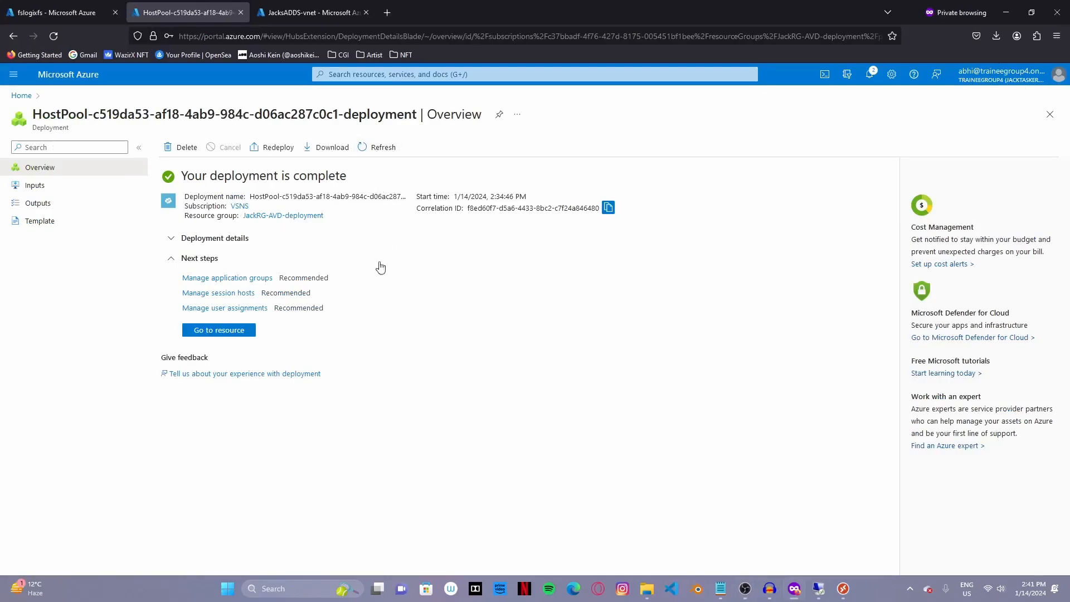
- Go to Jackspool's Jackspool-DAG application group in Azure Virtual Desktop and open its assignments
left_click(411, 74)
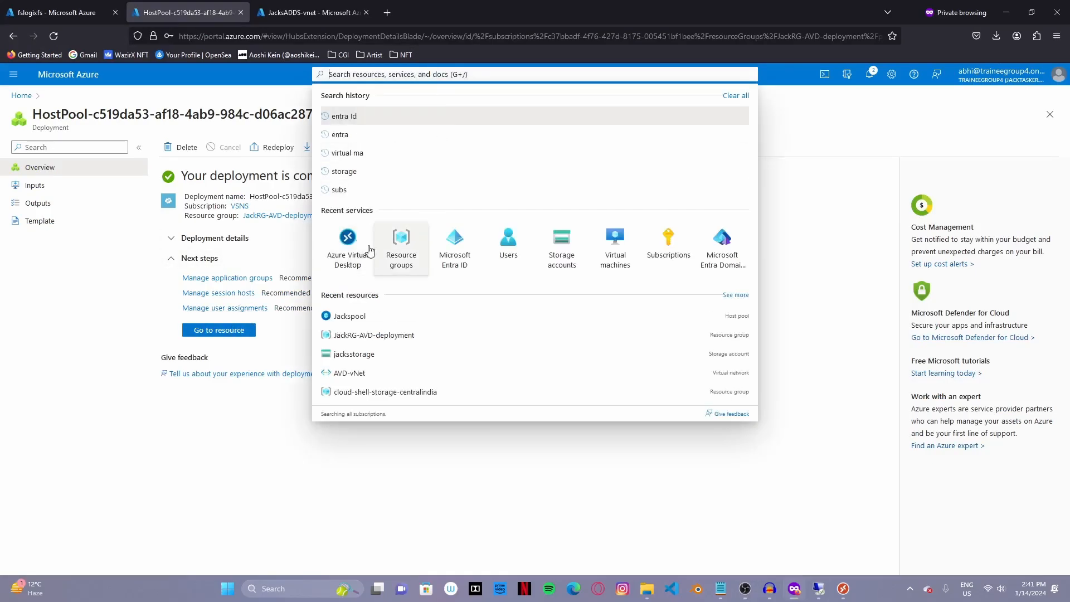
left_click(351, 262)
left_click(118, 226)
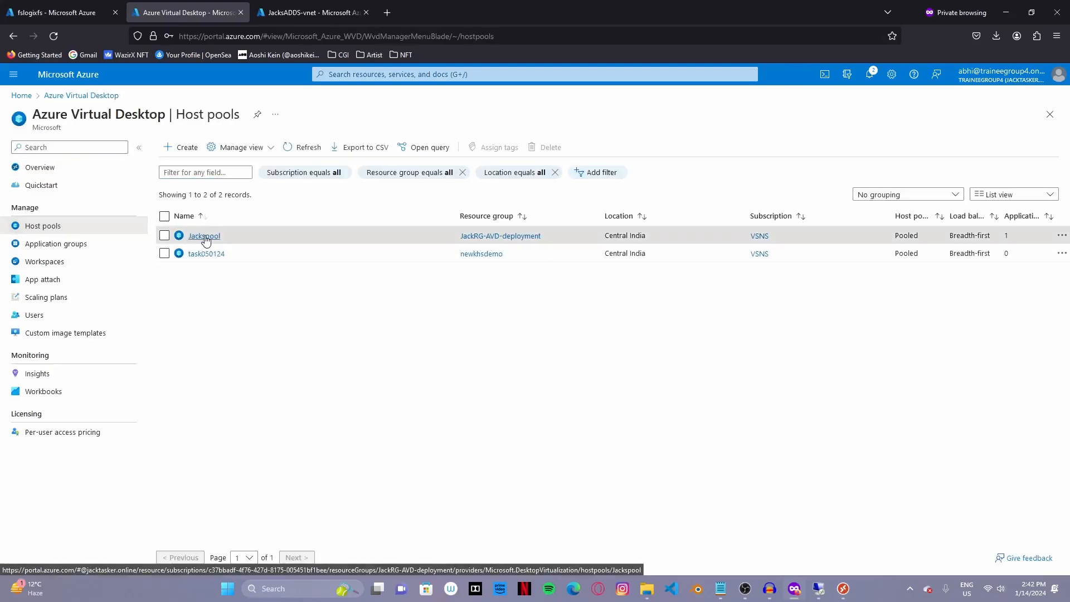
left_click(204, 237)
left_click(303, 115)
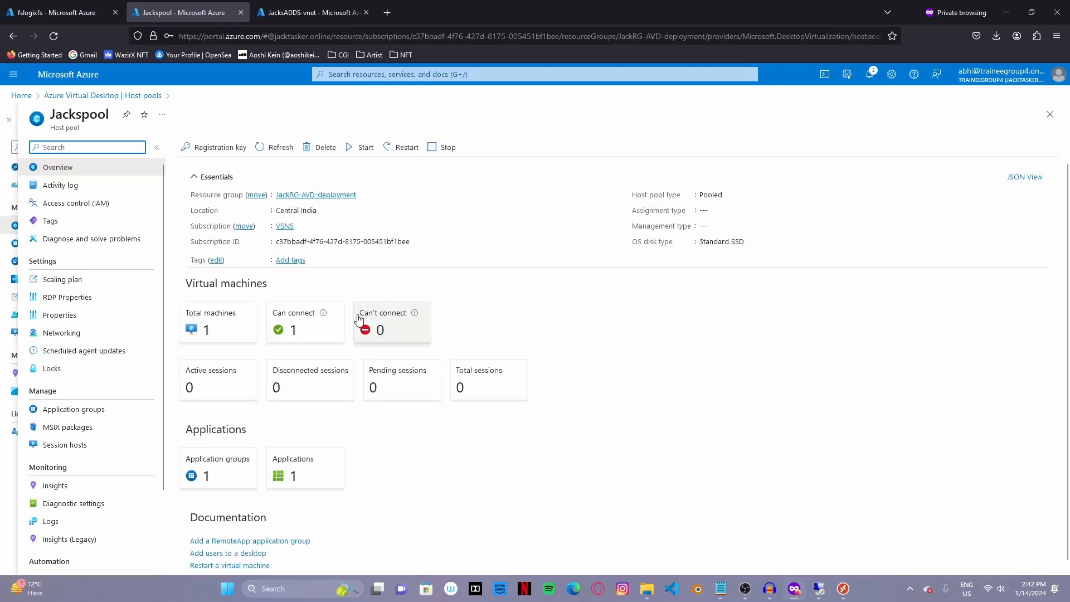
left_click(78, 409)
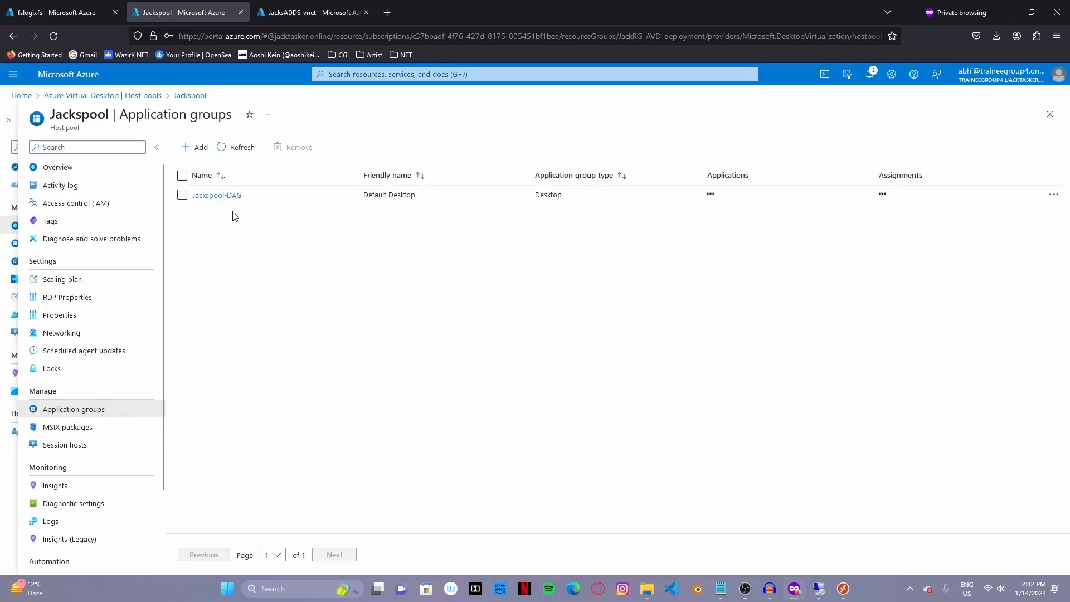
left_click(220, 195)
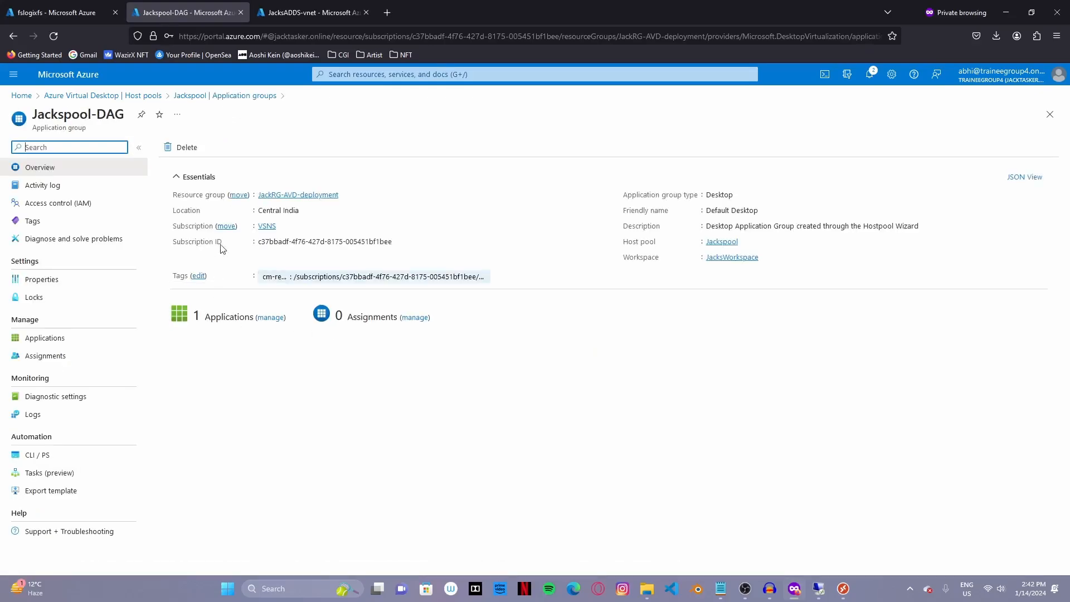
left_click(415, 317)
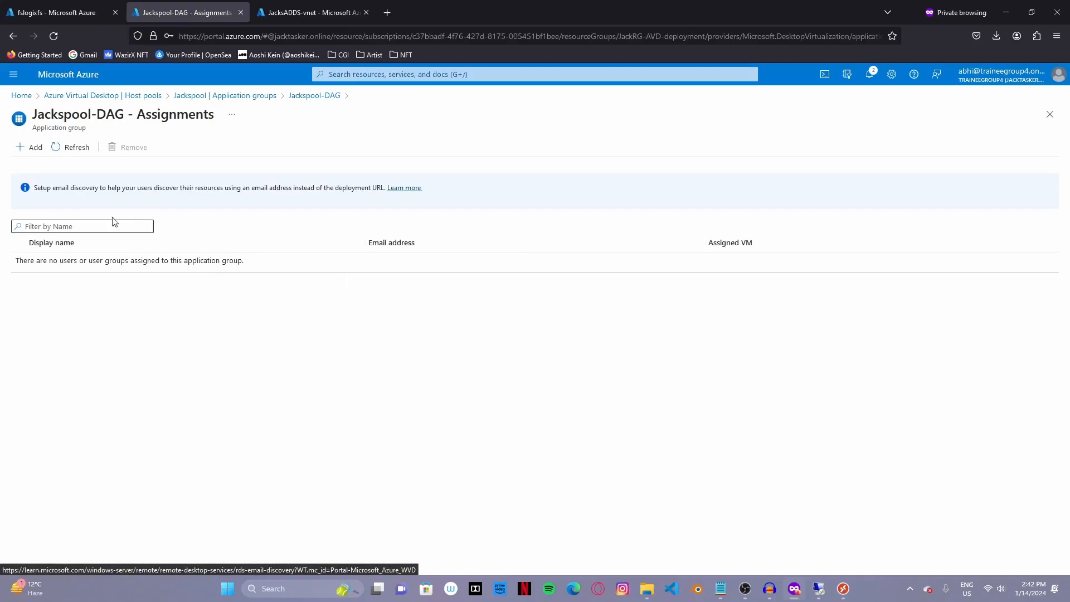
- Assign the JackAVDusers group to Jackspool-DAG, then return to Jackspool's Application groups list
left_click(35, 156)
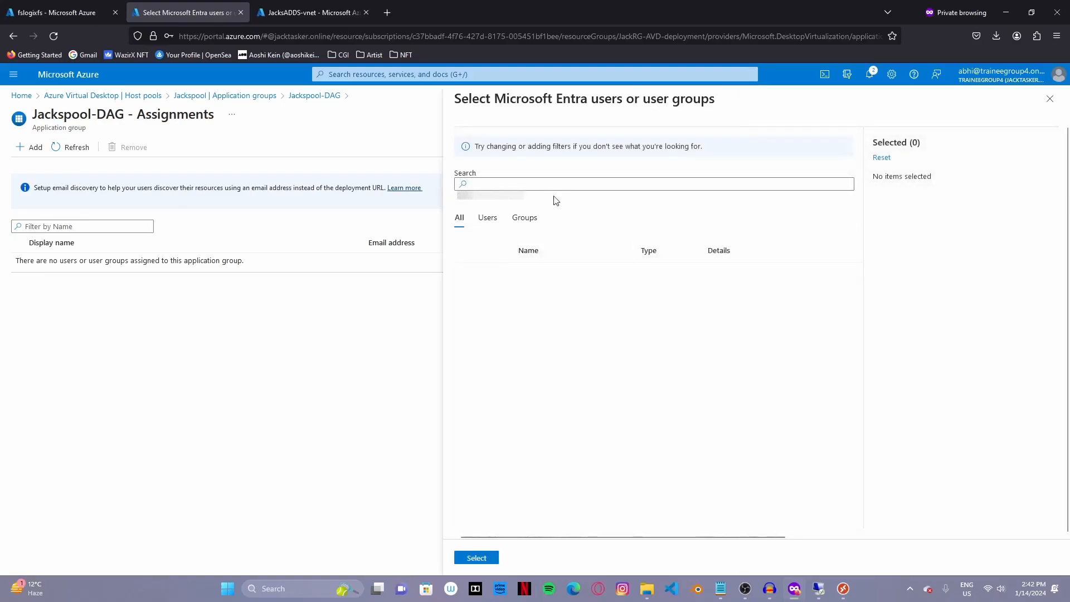
left_click(616, 186)
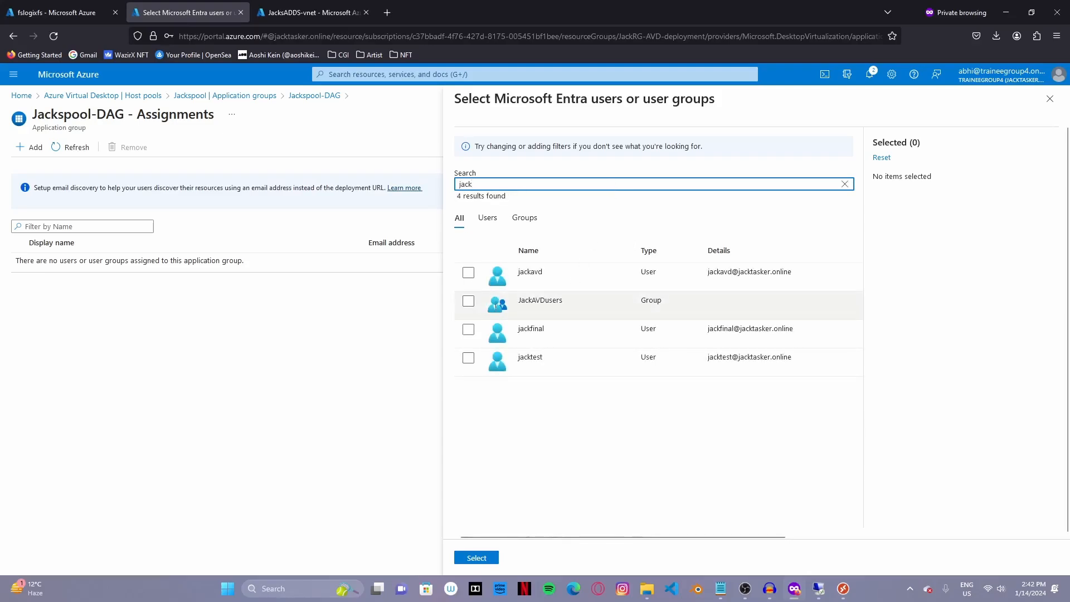
left_click(468, 300)
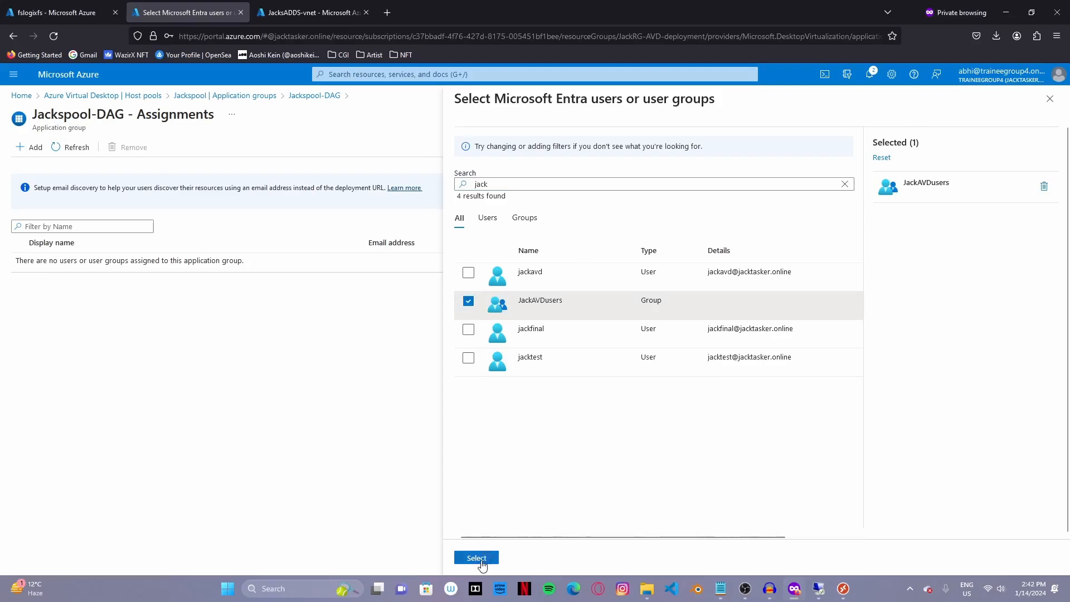
left_click(480, 559)
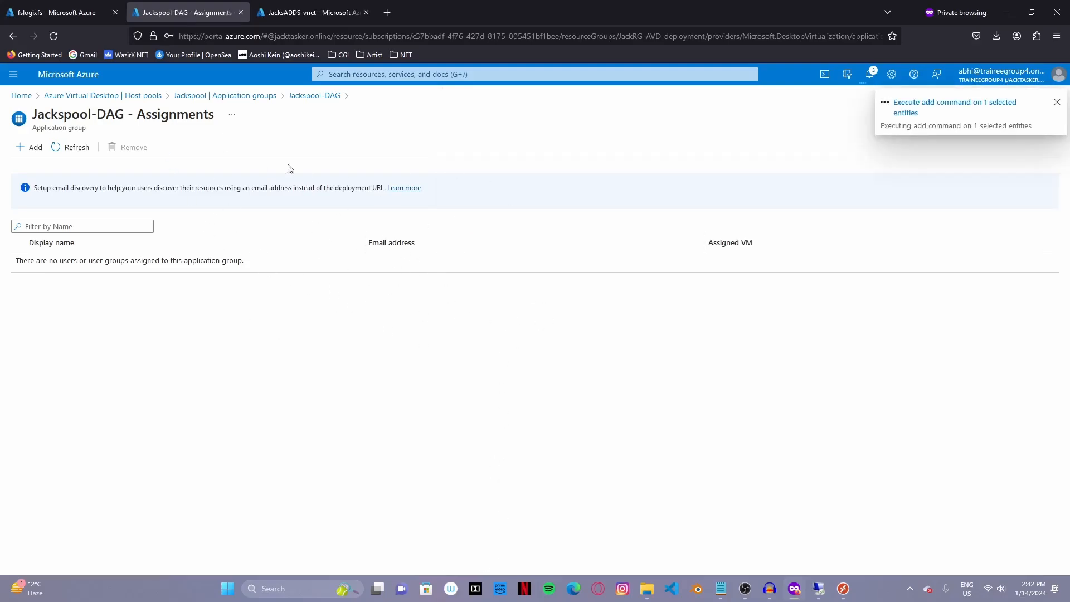
left_click(89, 148)
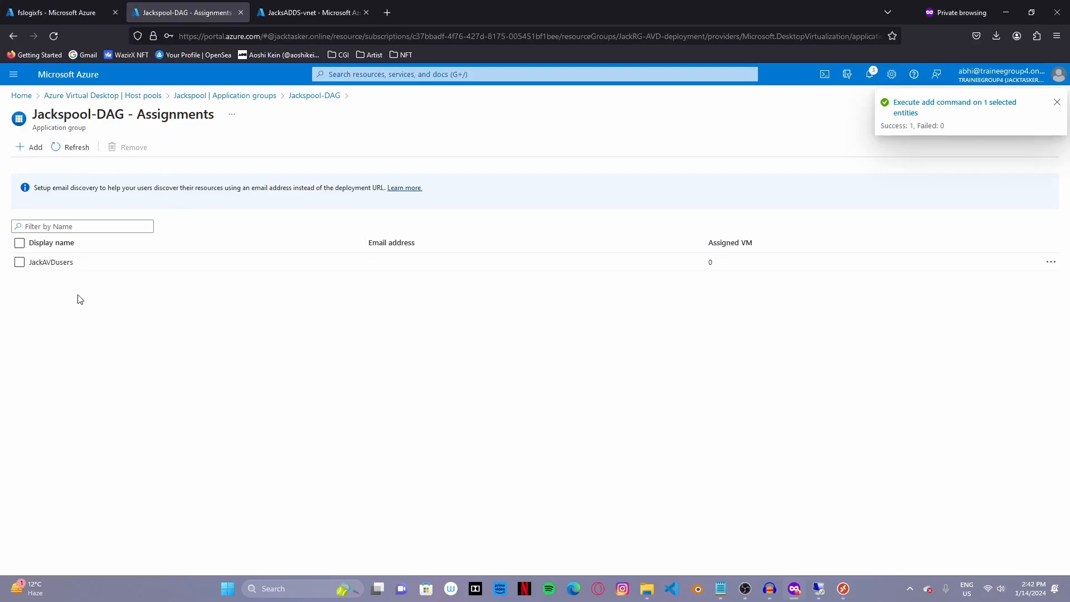
left_click(238, 97)
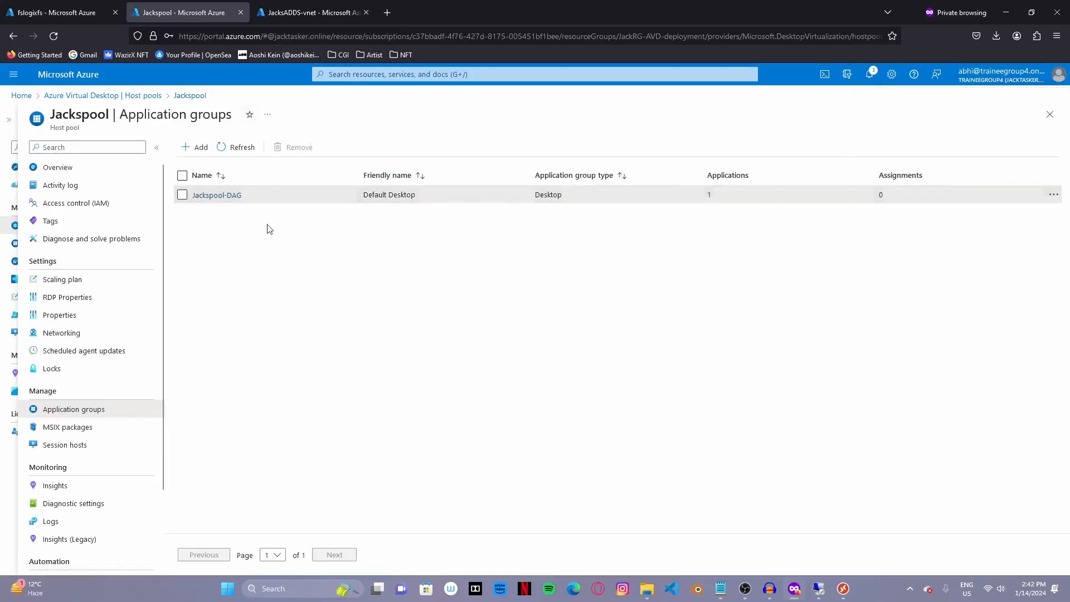
- Start a new role assignment in the JackRG-AVD-deployment resource group's Access control (IAM)
left_click(438, 75)
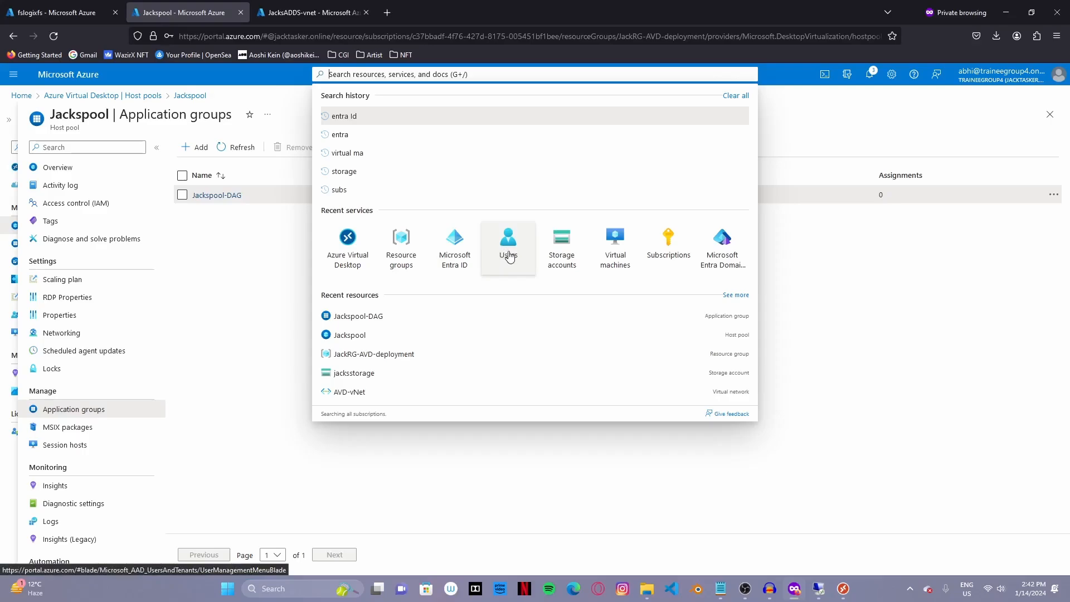
left_click(397, 245)
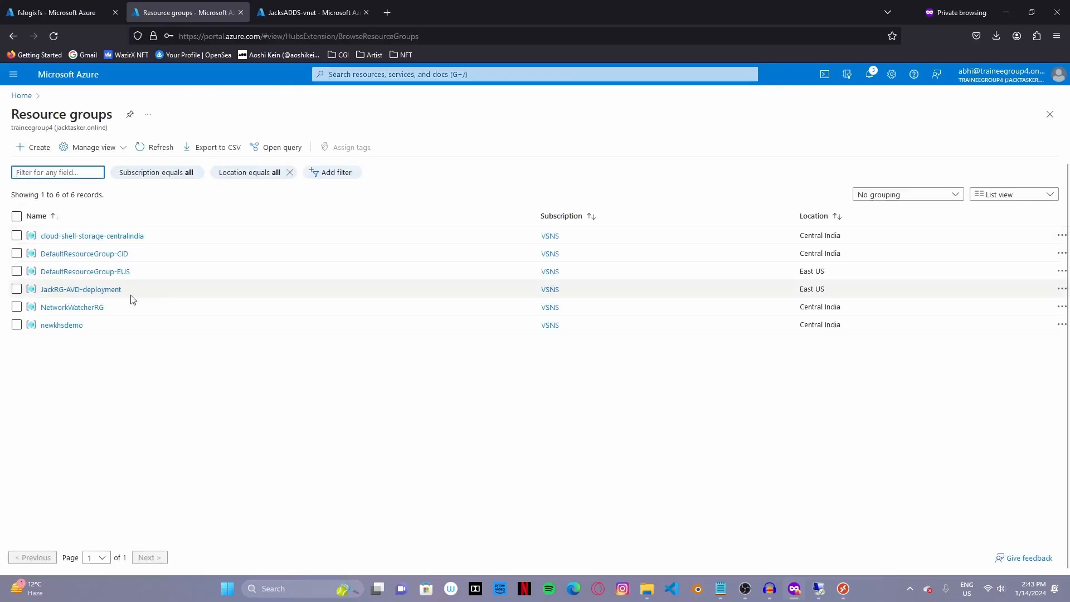
left_click(77, 290)
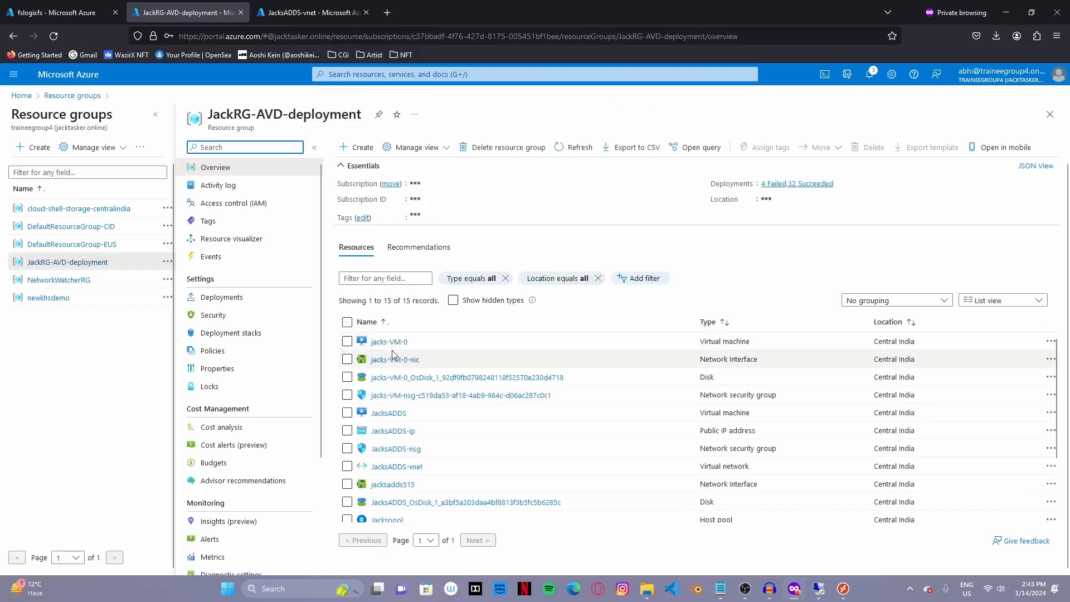
left_click(241, 205)
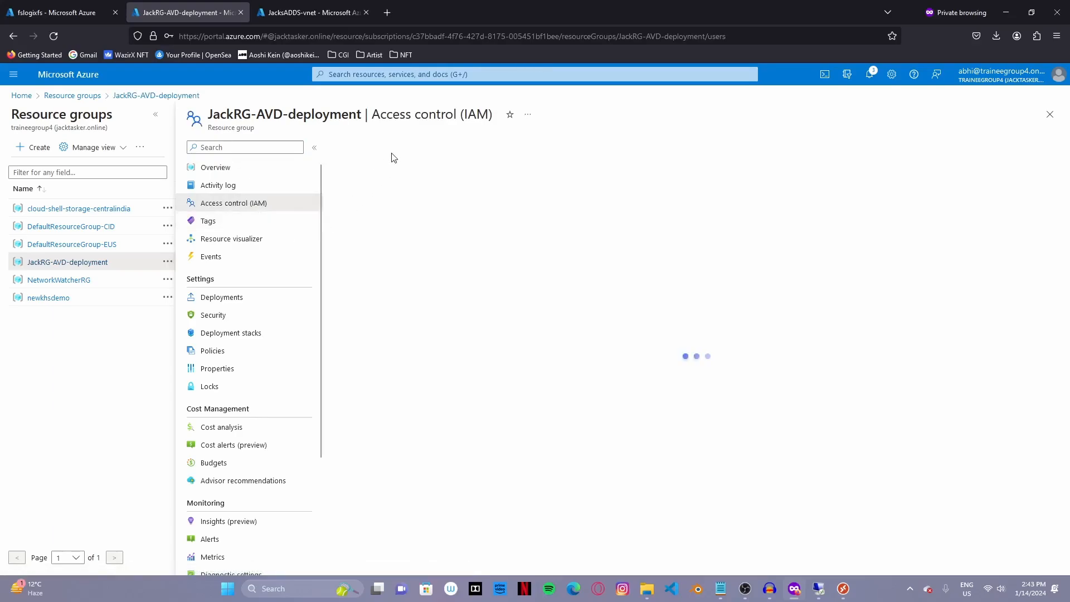
left_click(354, 147)
left_click(384, 170)
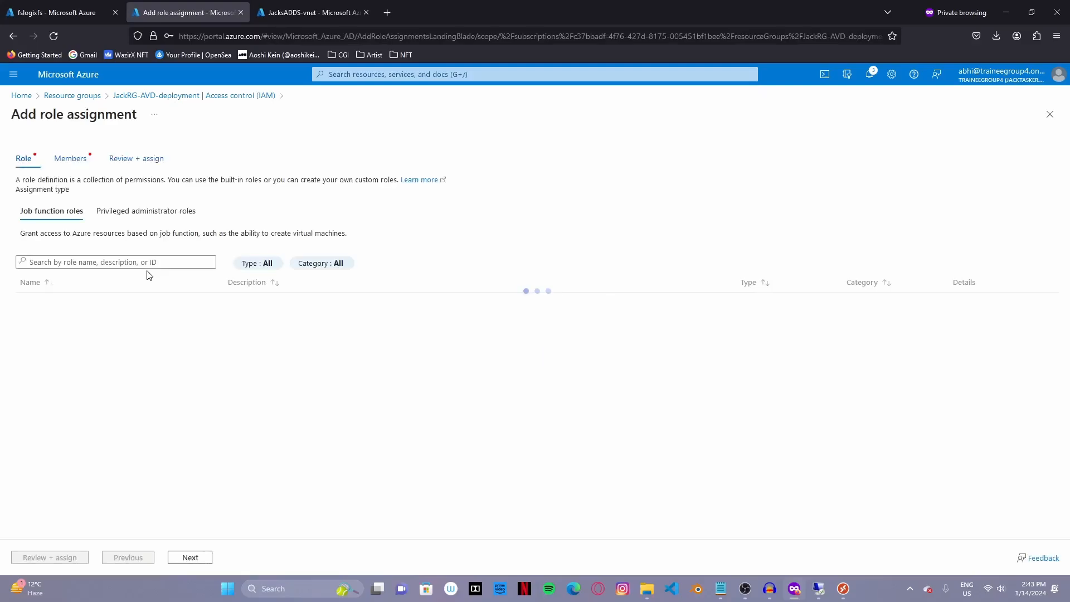
- Choose the Virtual Machine User Login role, searching 'lo'
left_click(103, 262)
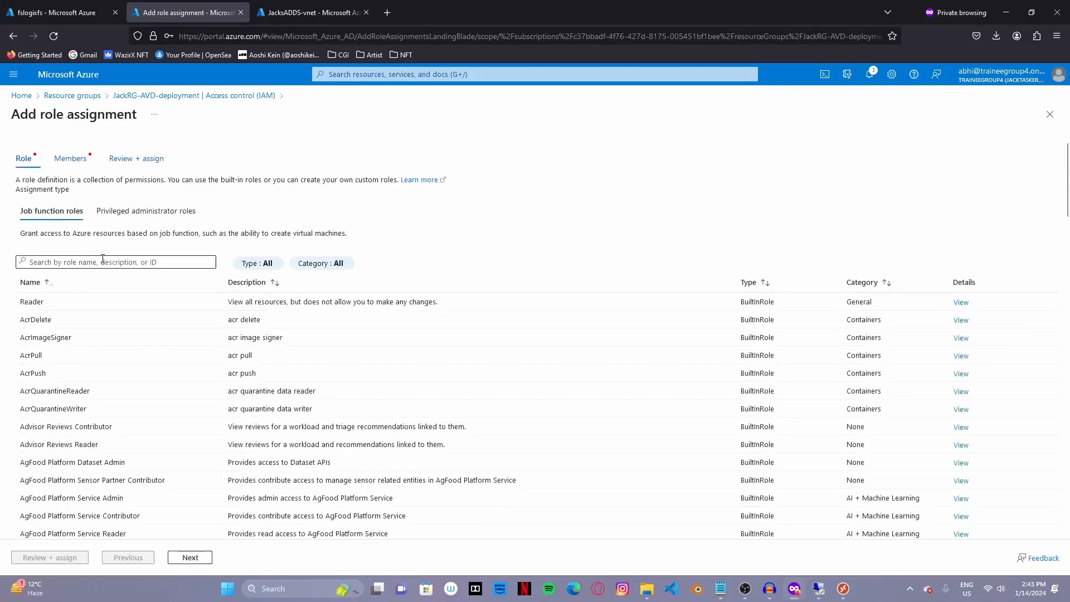
type("login")
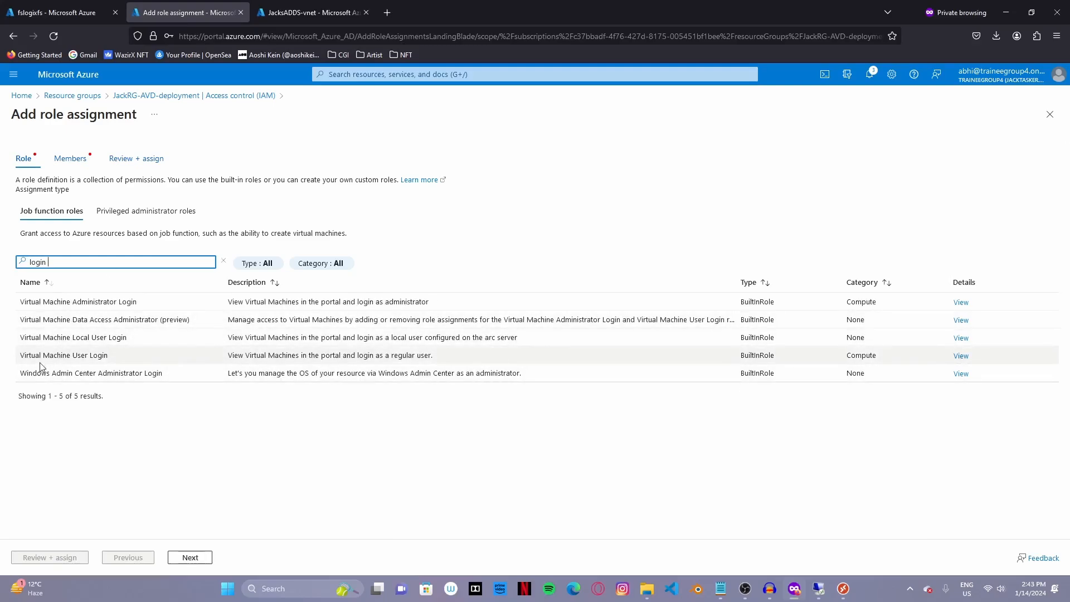
left_click(99, 355)
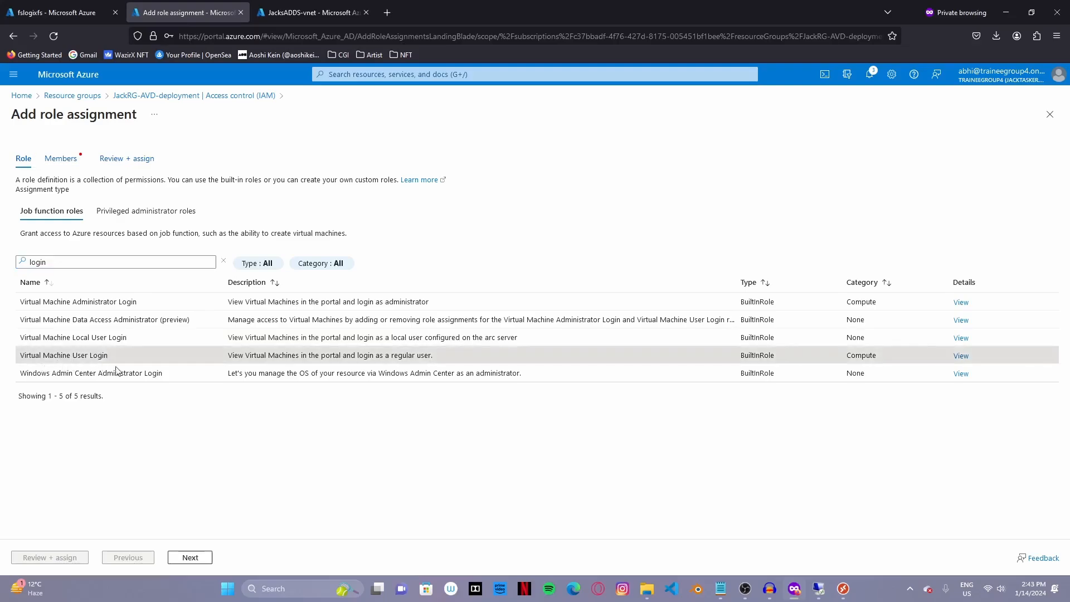
left_click(190, 557)
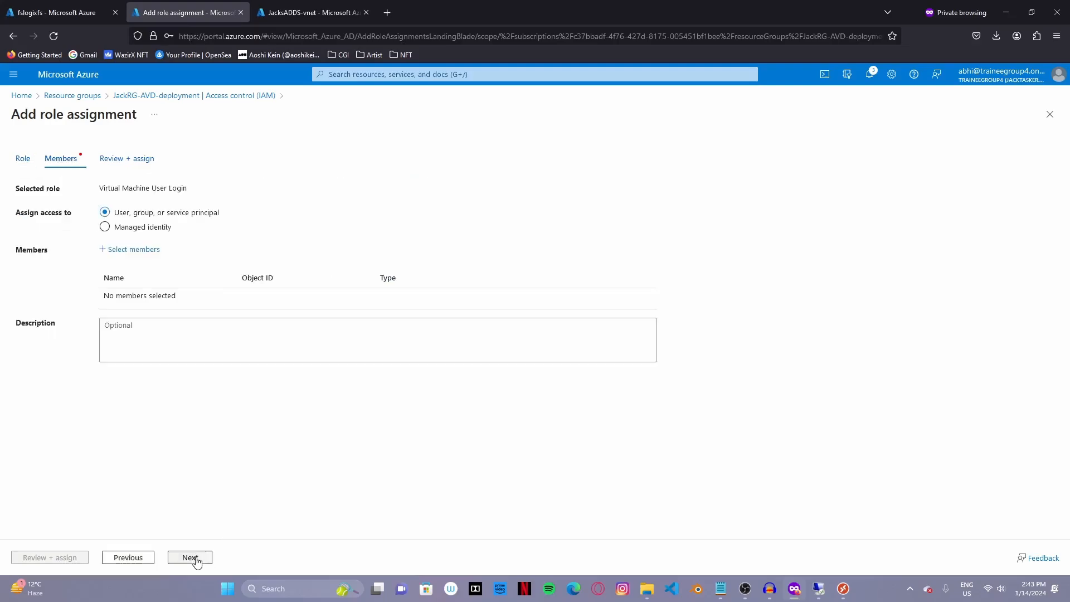
- Add JackAVDusers as the member, then review and assign the role
left_click(145, 254)
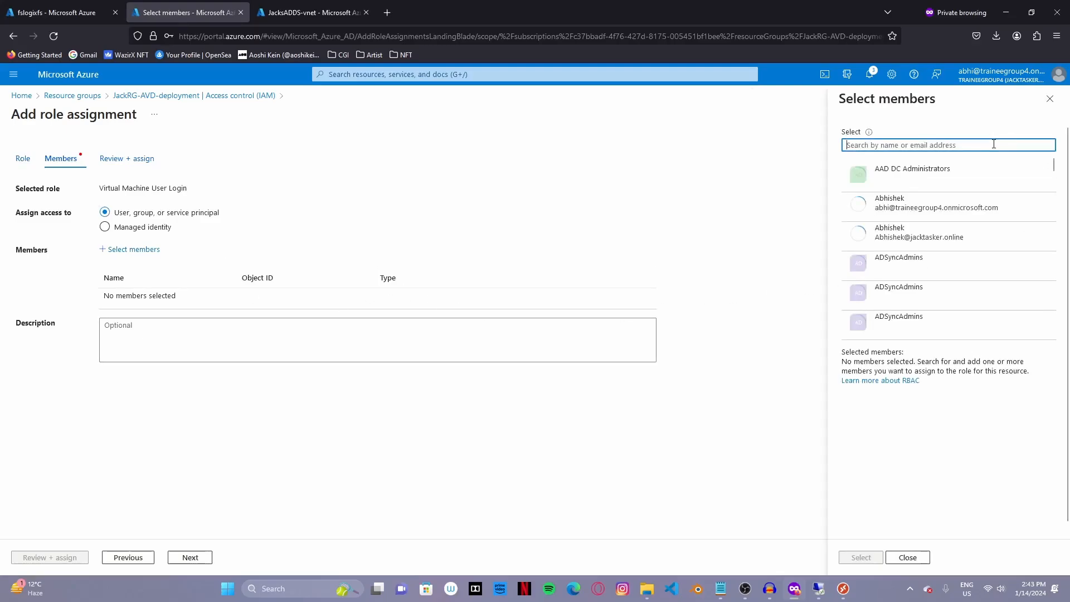
type("jac")
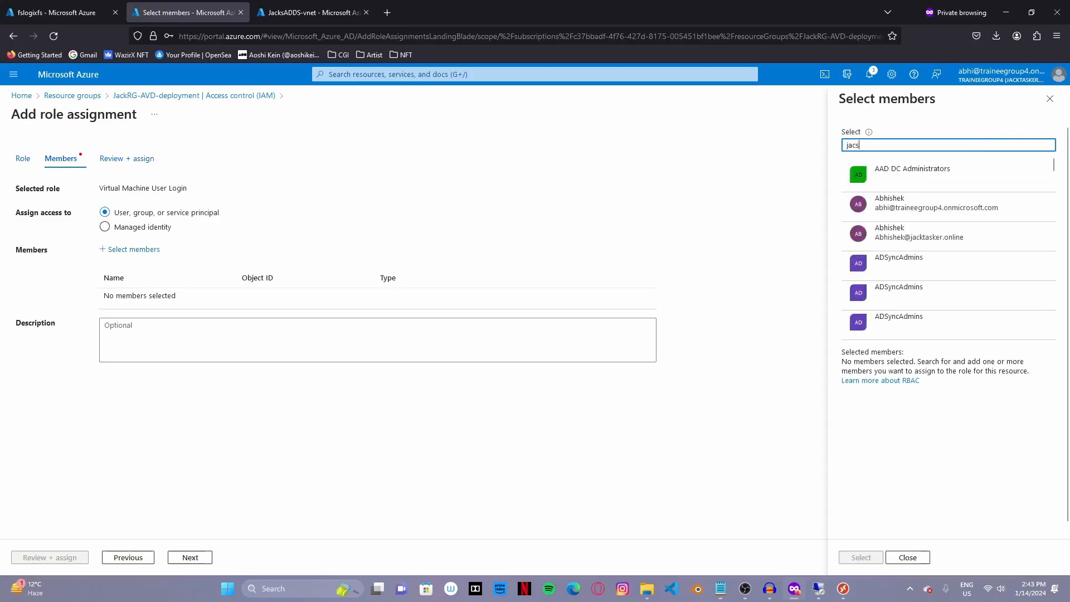
type("s")
key("BackSpace")
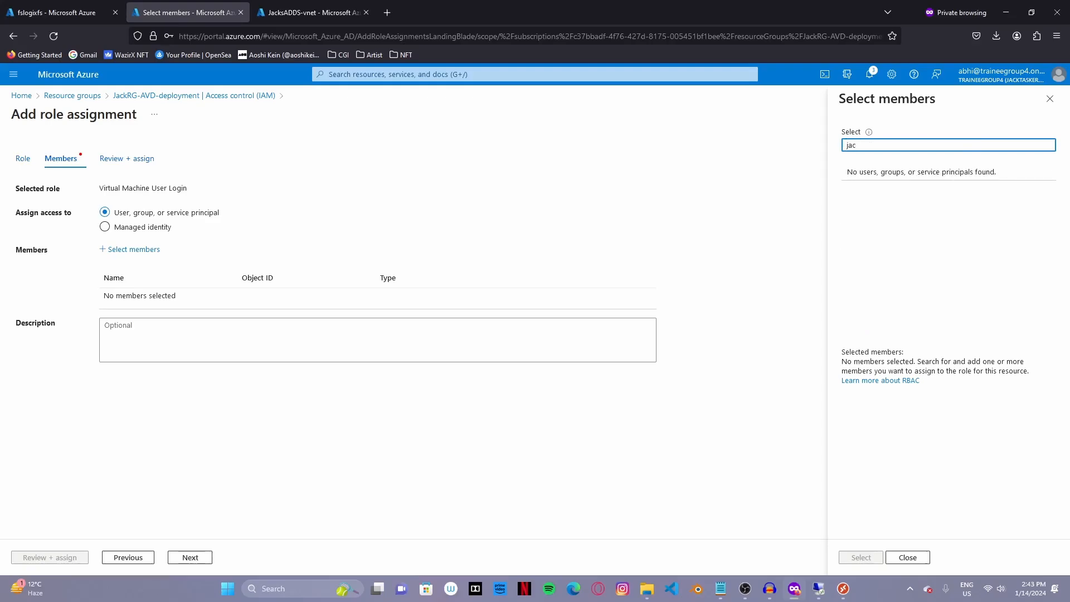
type("s")
left_click(900, 210)
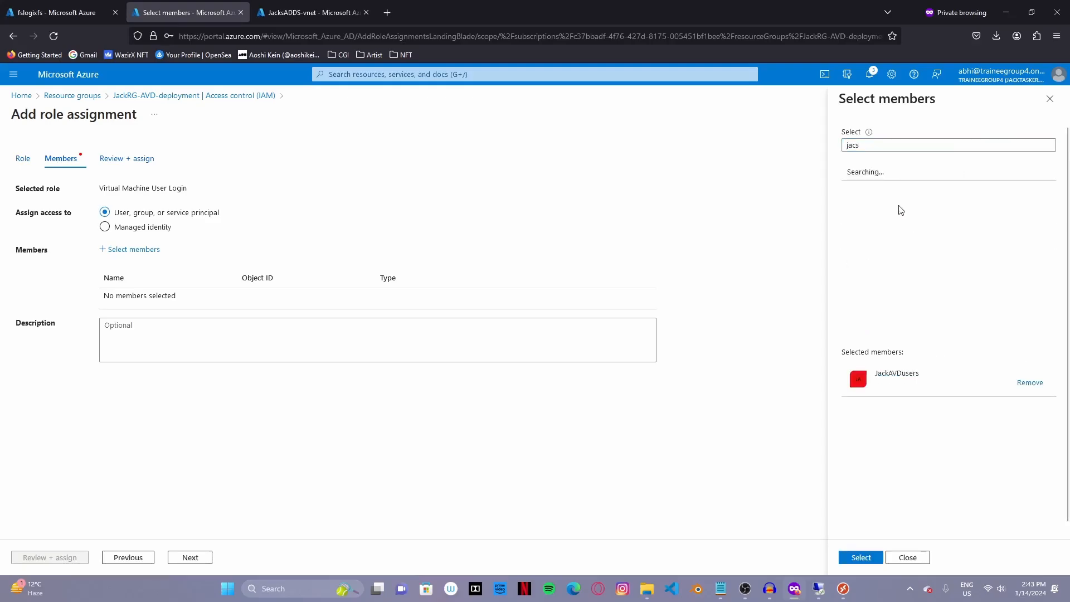
left_click(901, 146)
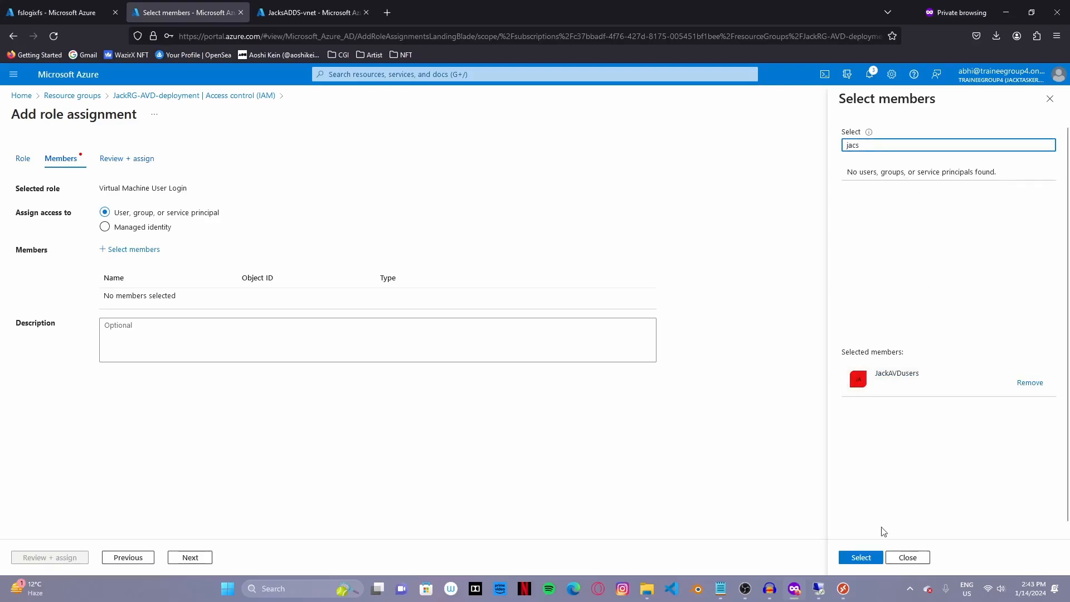
left_click(860, 557)
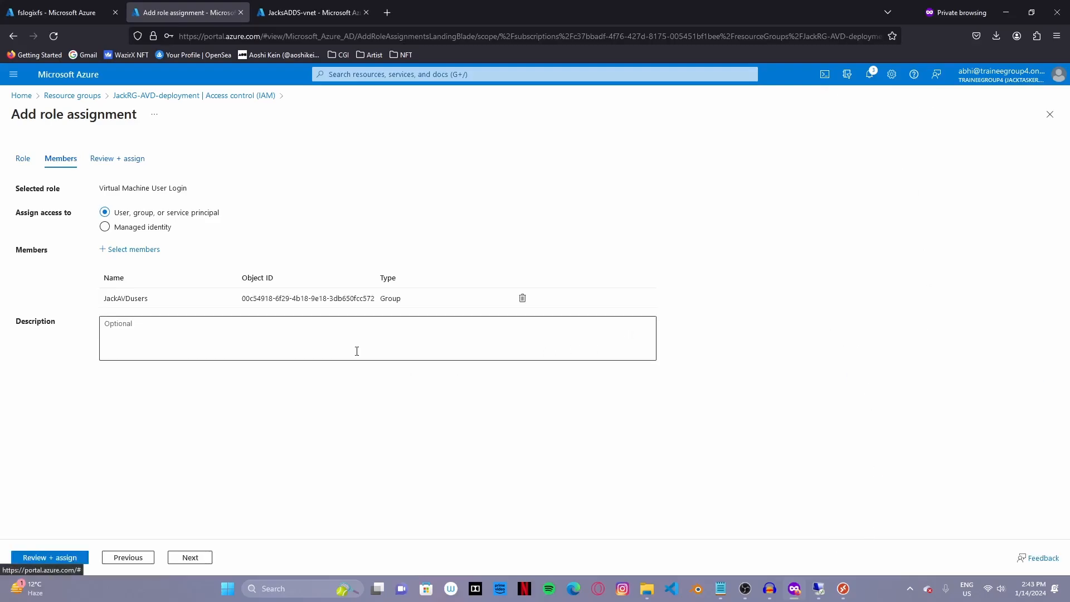
left_click(63, 559)
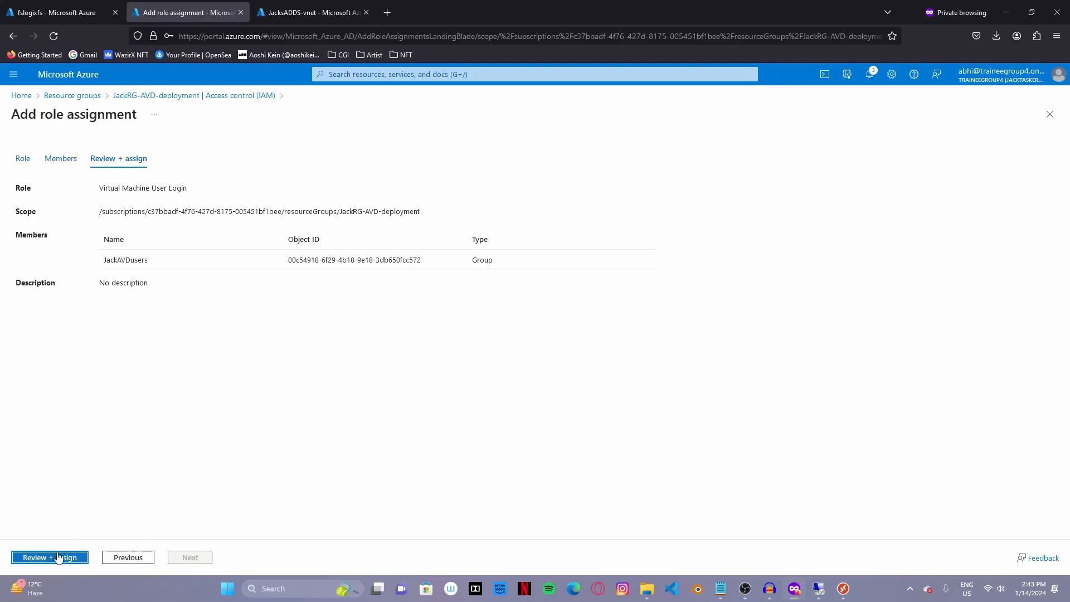
left_click(61, 557)
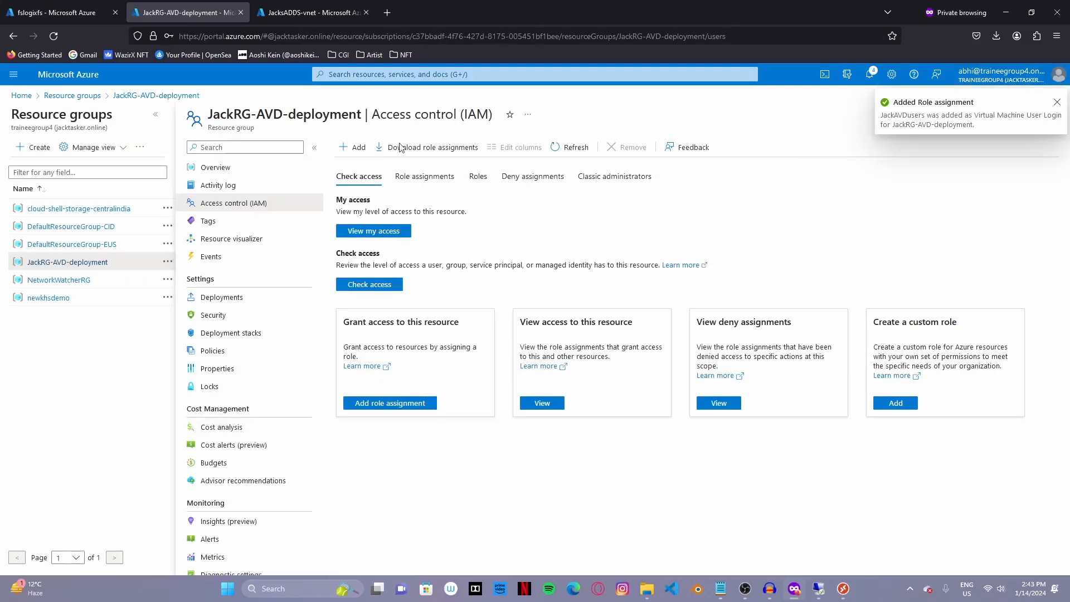
- Open Add role assignment under Access Control (IAM) of the jacksstorage storage account
left_click(404, 71)
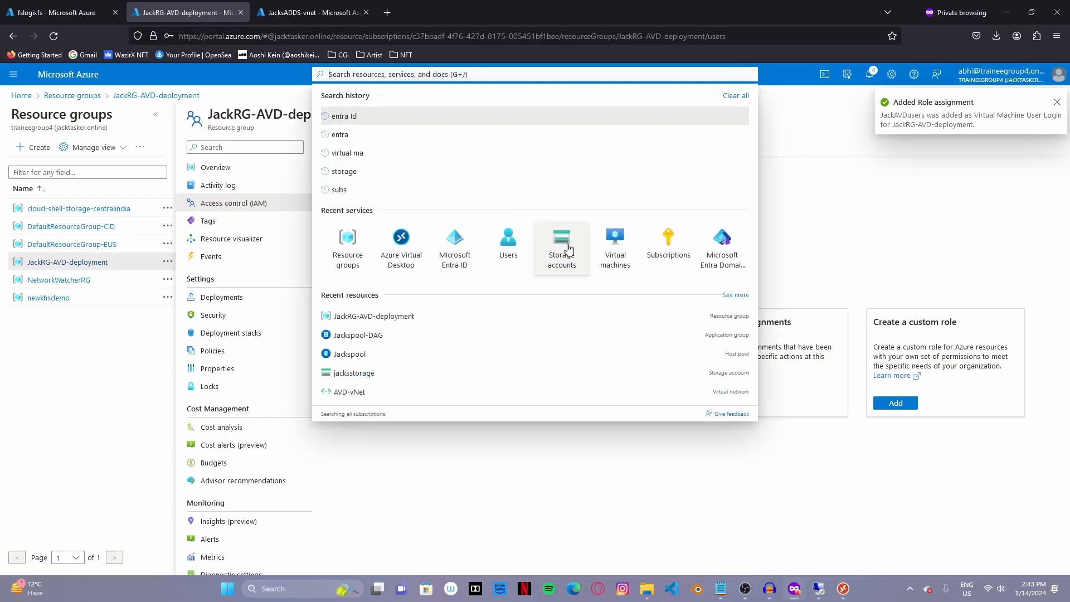
left_click(561, 241)
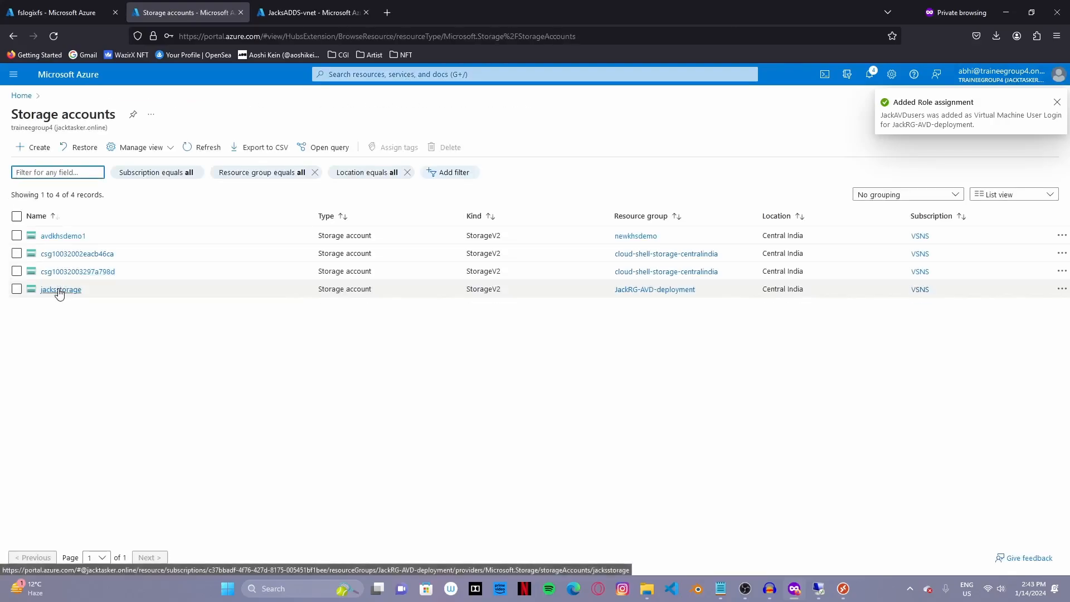
left_click(60, 290)
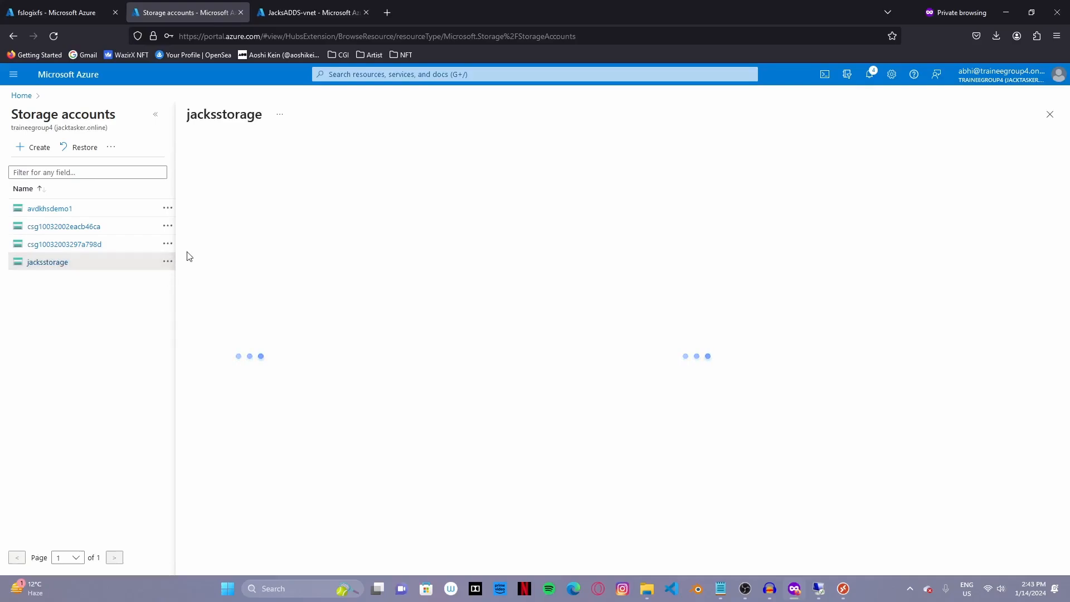
left_click(155, 114)
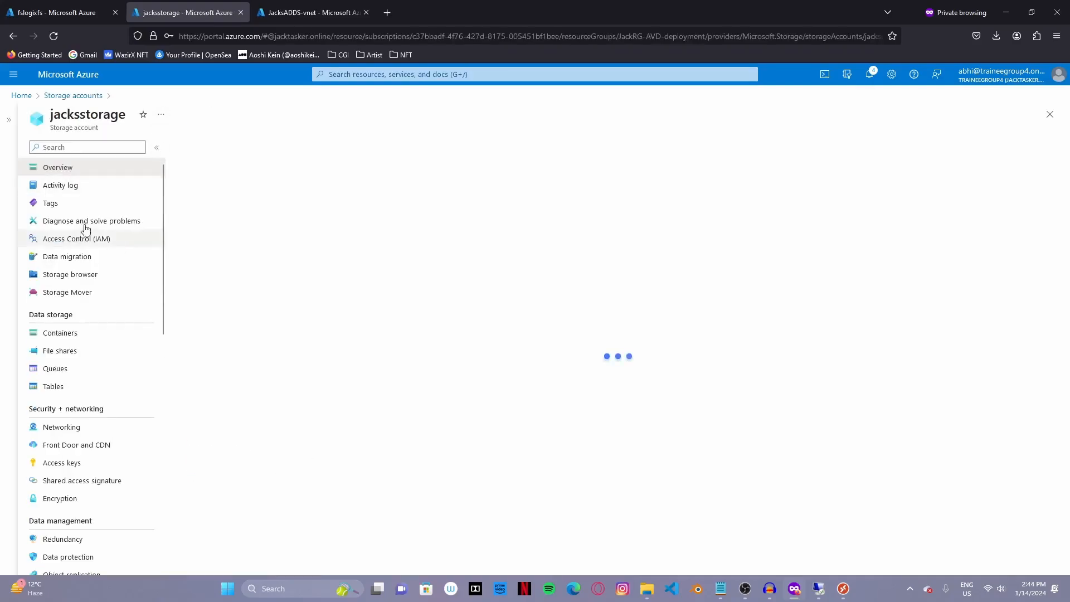
left_click(93, 239)
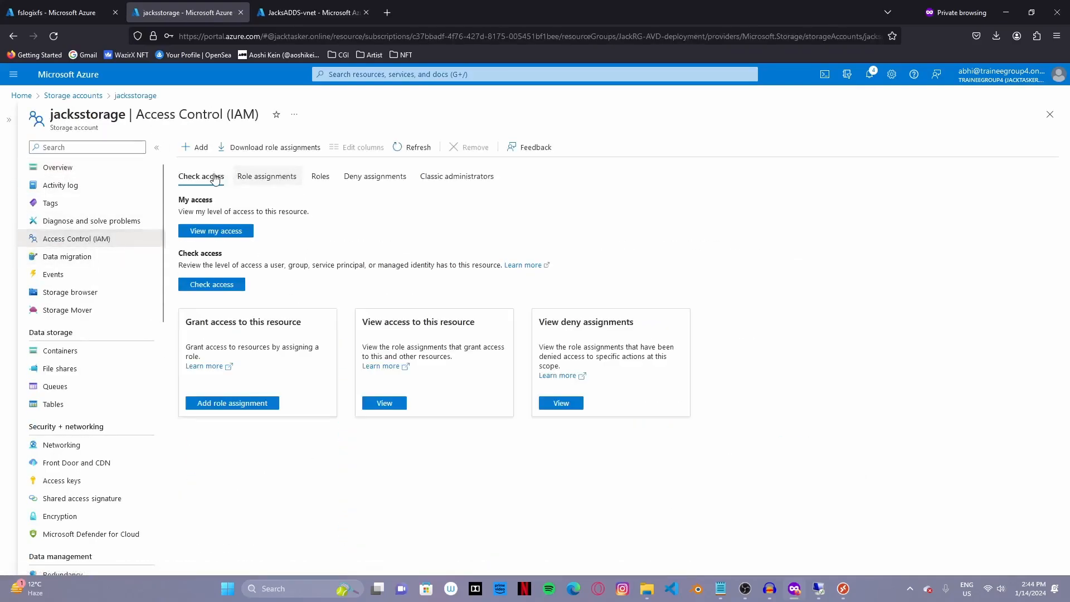
left_click(188, 147)
left_click(207, 165)
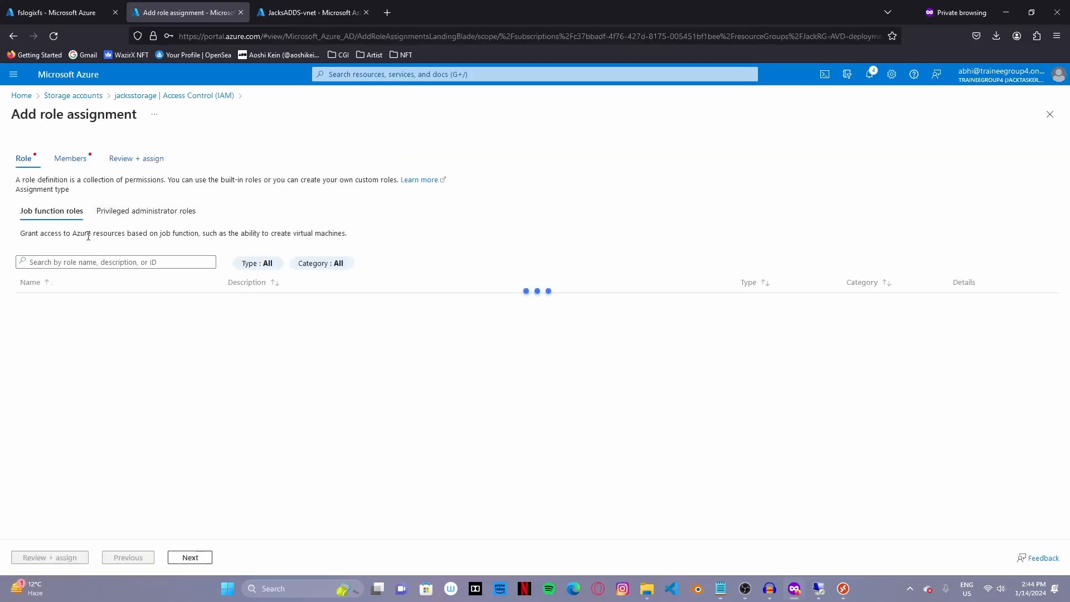
- Choose the Storage File Data SMB Share Elevated Contributor role, searching 'sm'
left_click(99, 262)
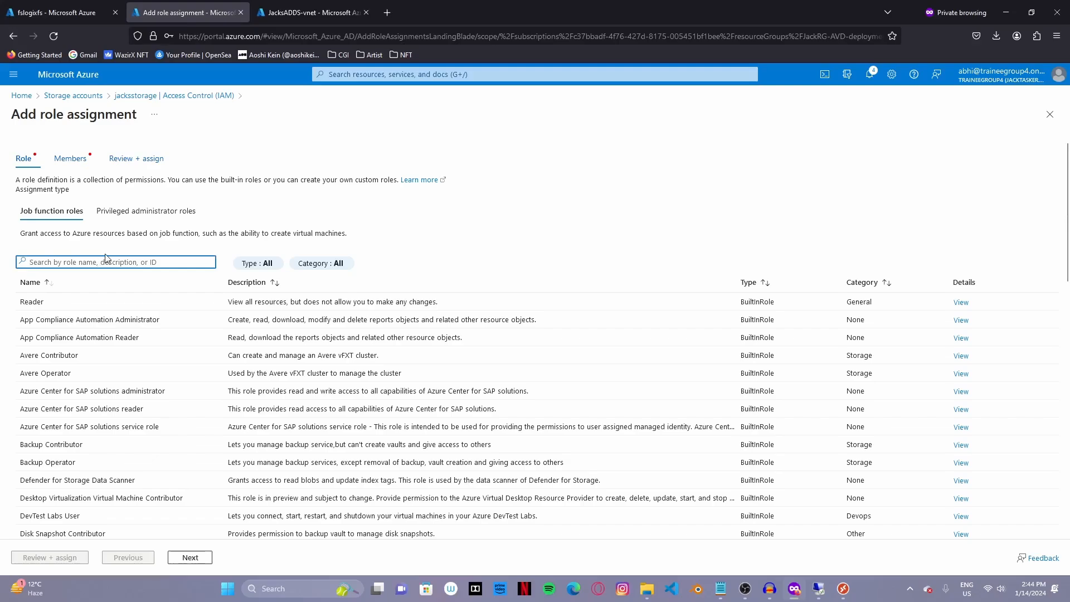
type("smb")
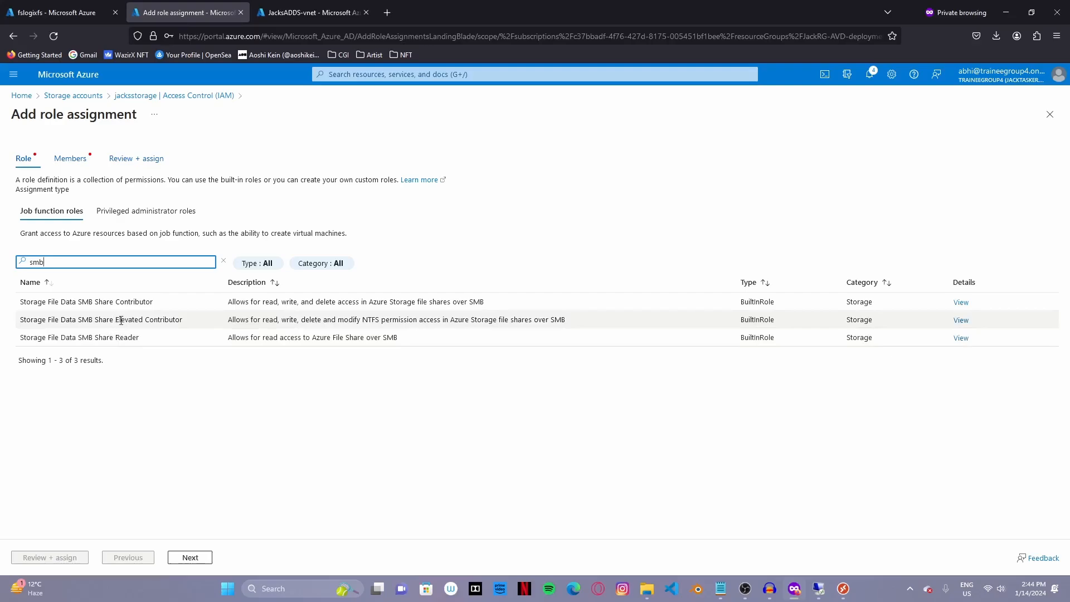
left_click(121, 321)
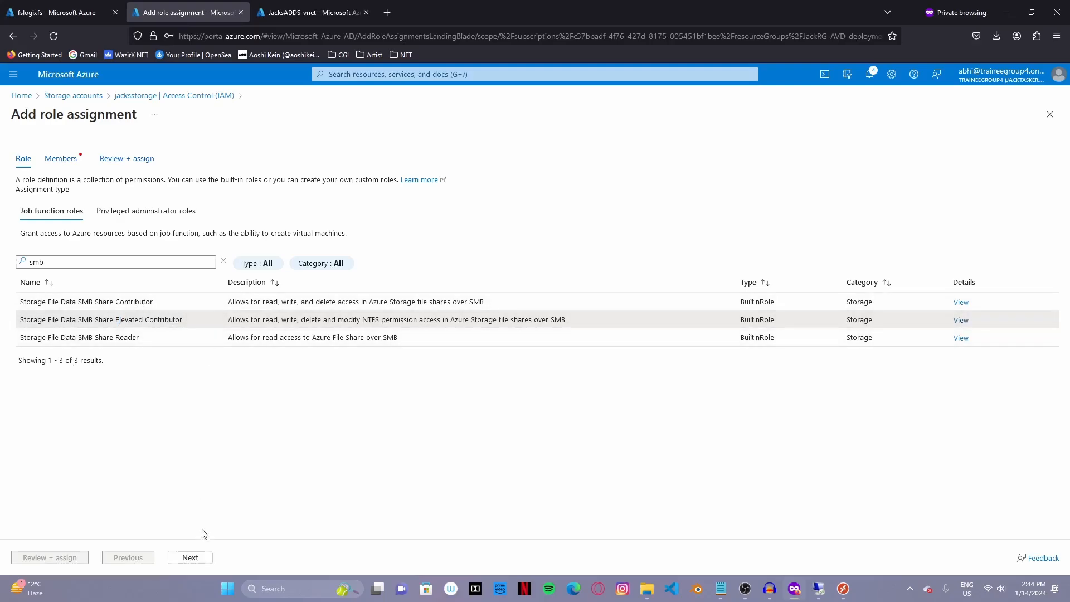
left_click(202, 557)
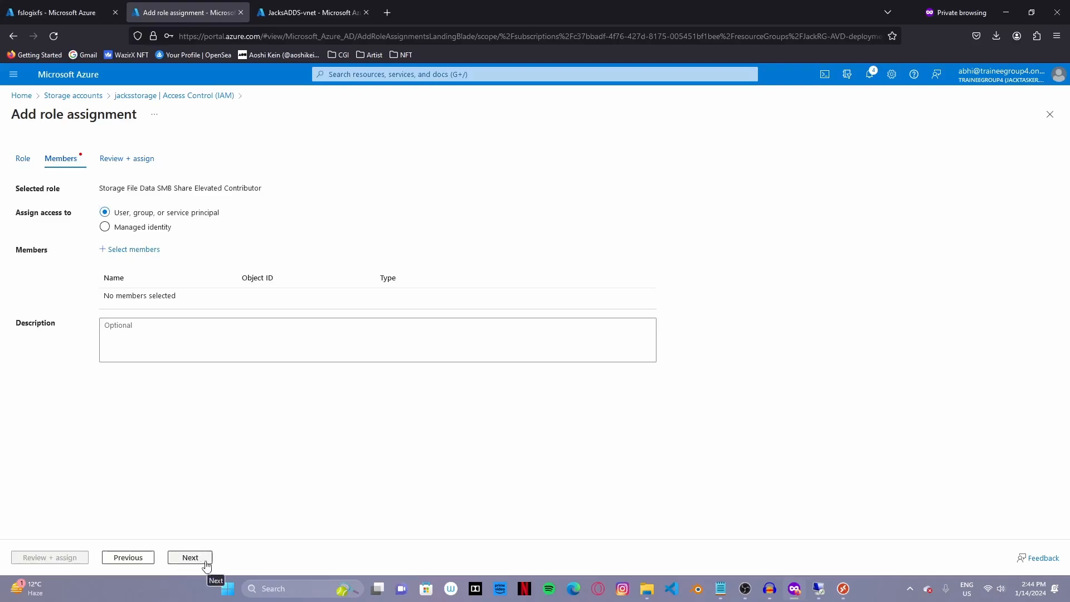
- Add JackAVDusers as the member, then review and assign the role
left_click(141, 249)
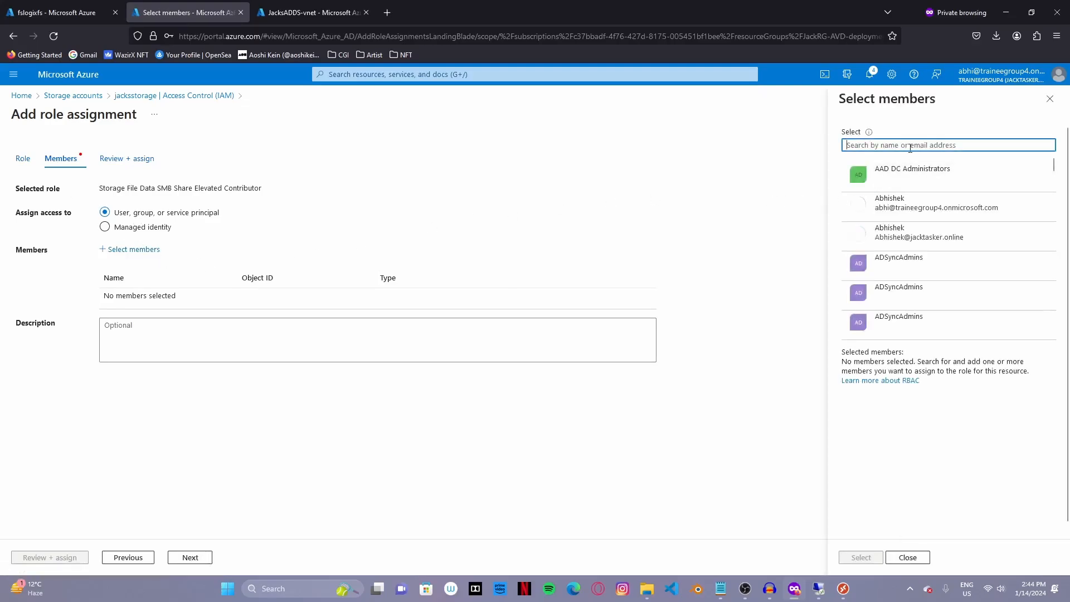
type("jac")
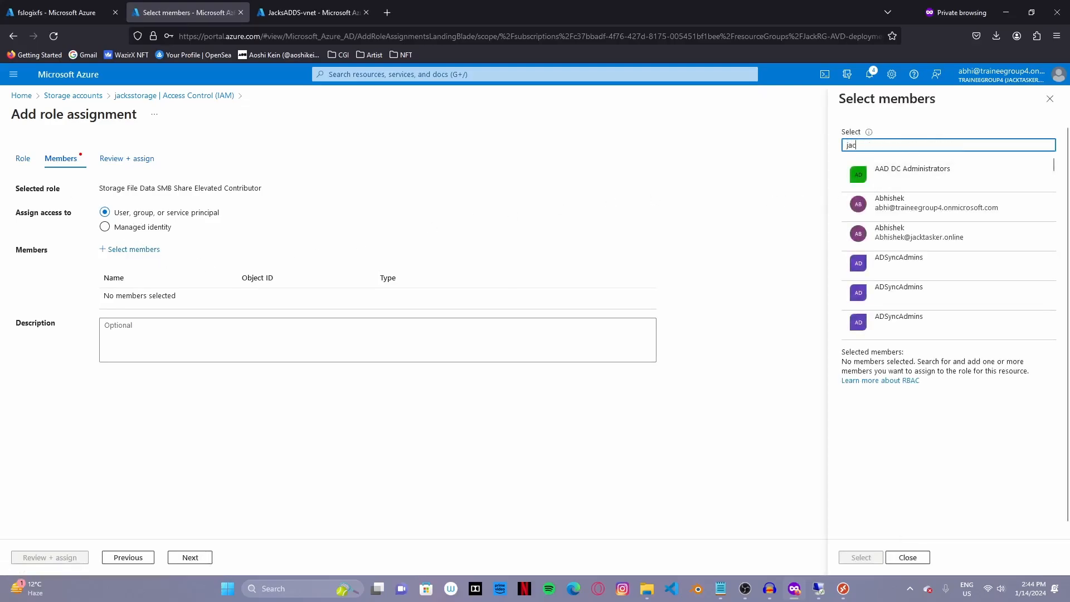
type("k")
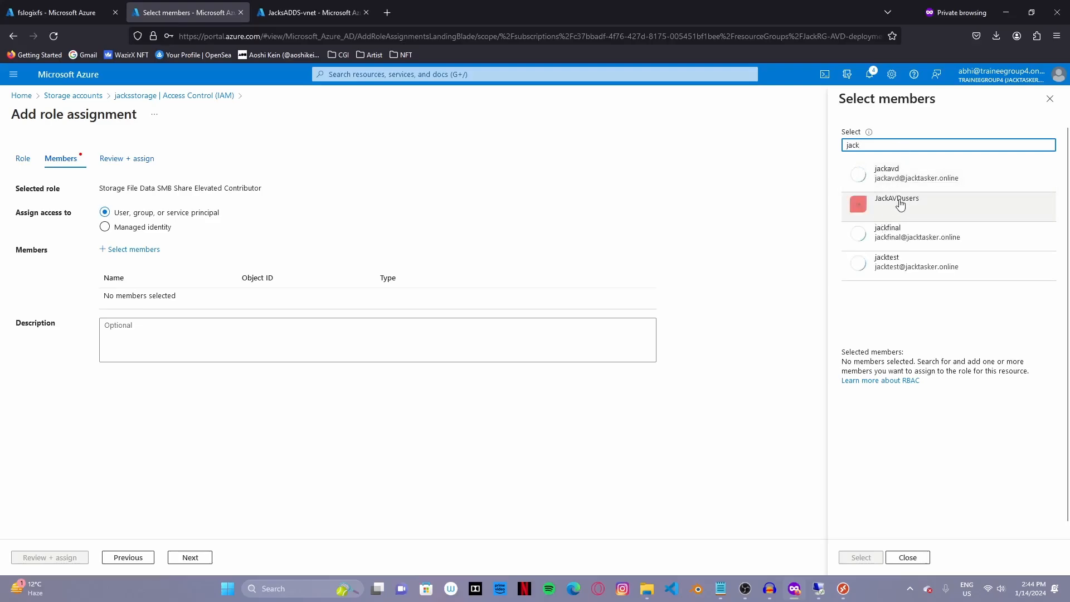
left_click(897, 205)
left_click(861, 557)
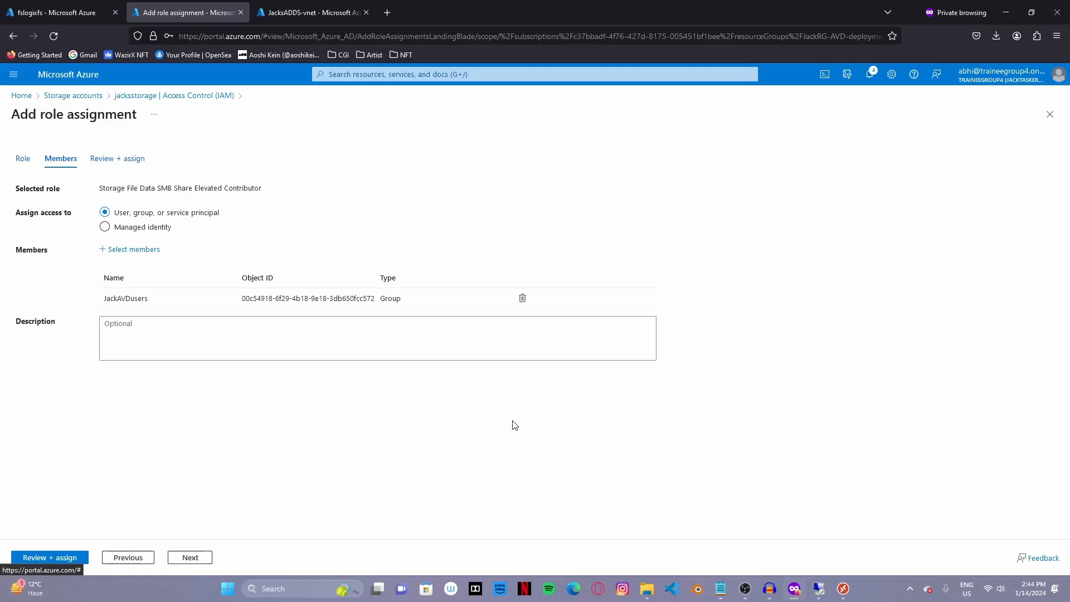
left_click(79, 554)
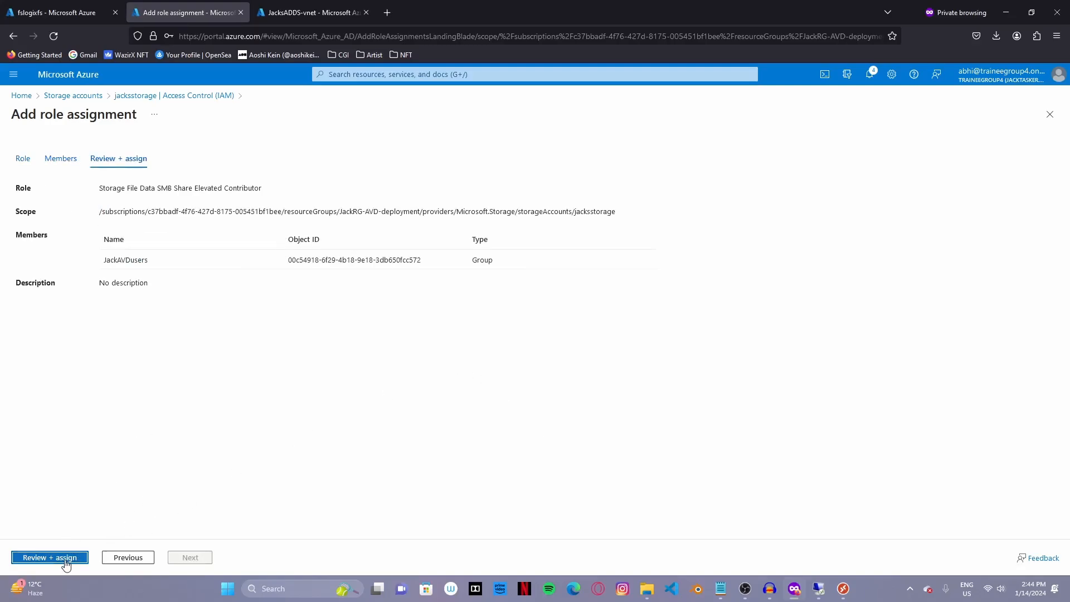
left_click(65, 559)
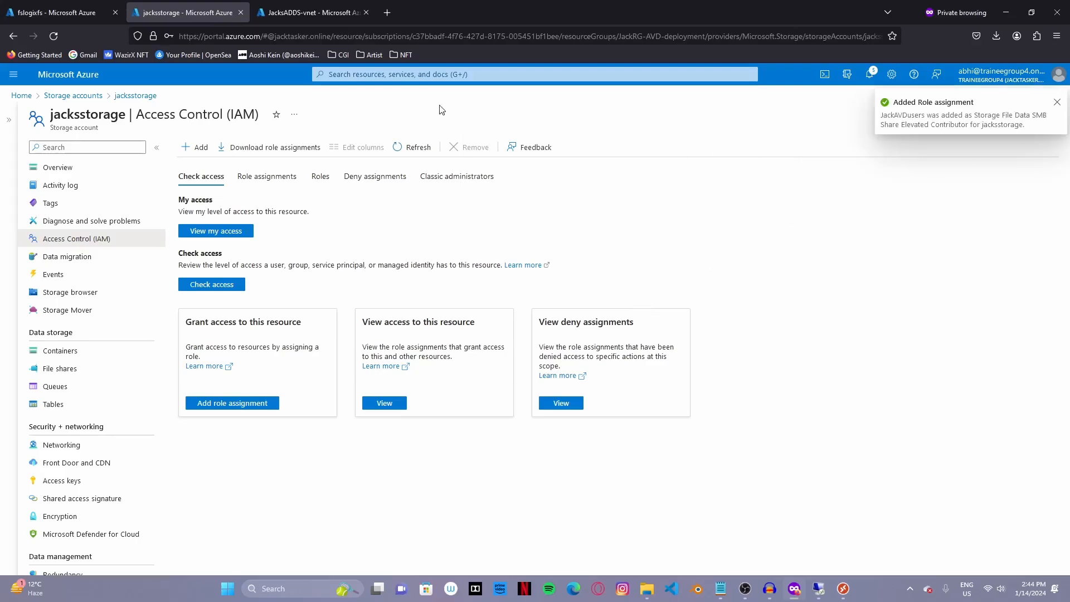
key("g")
key("slash")
- Show the test user's Azure role assignments, highlighting the three assigned roles
left_click(555, 238)
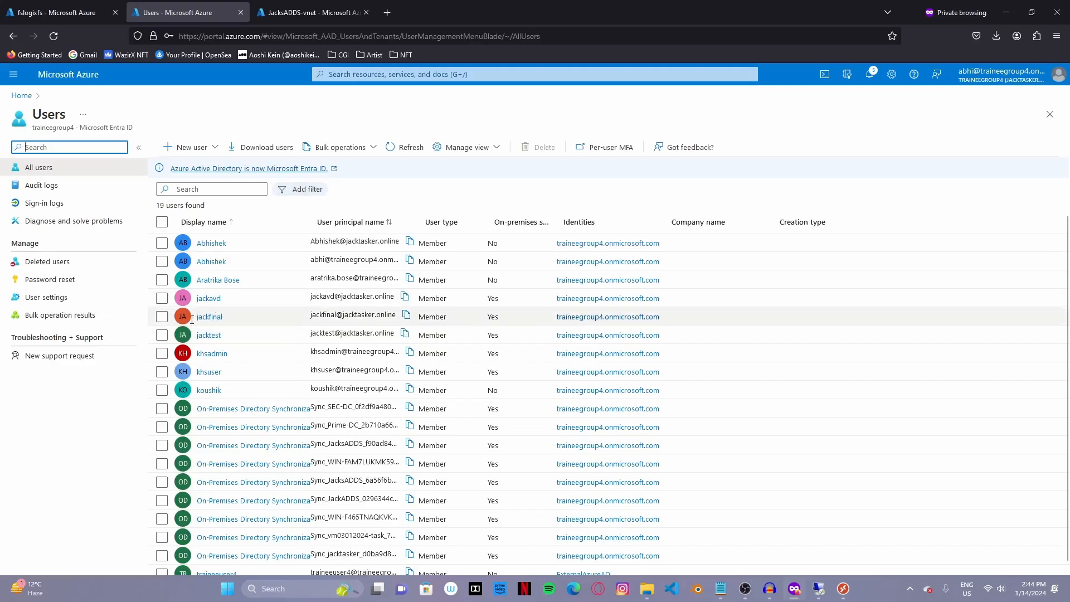
left_click(215, 335)
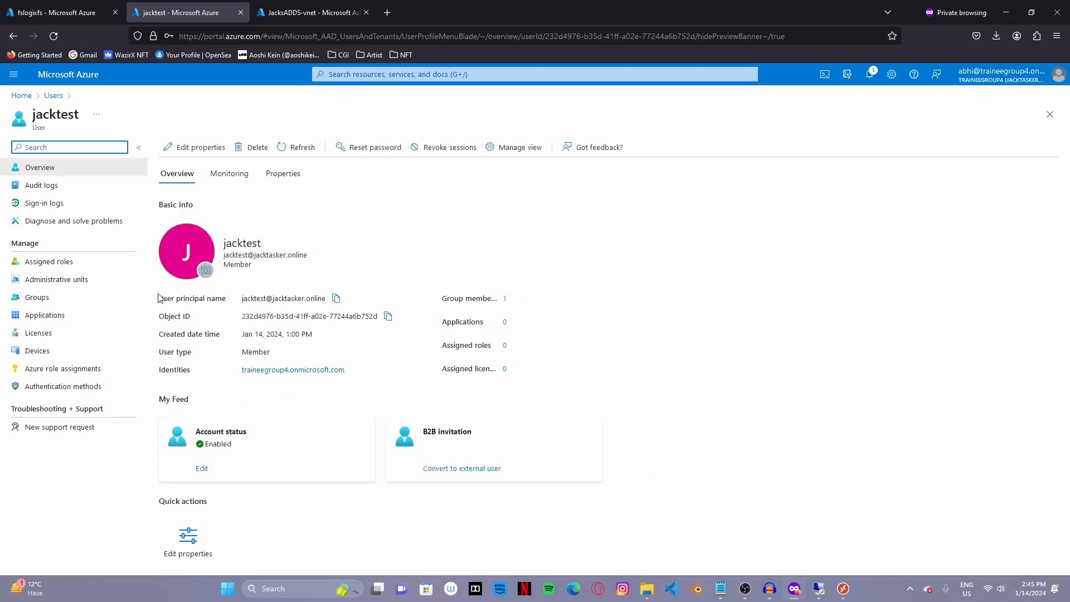
left_click(78, 369)
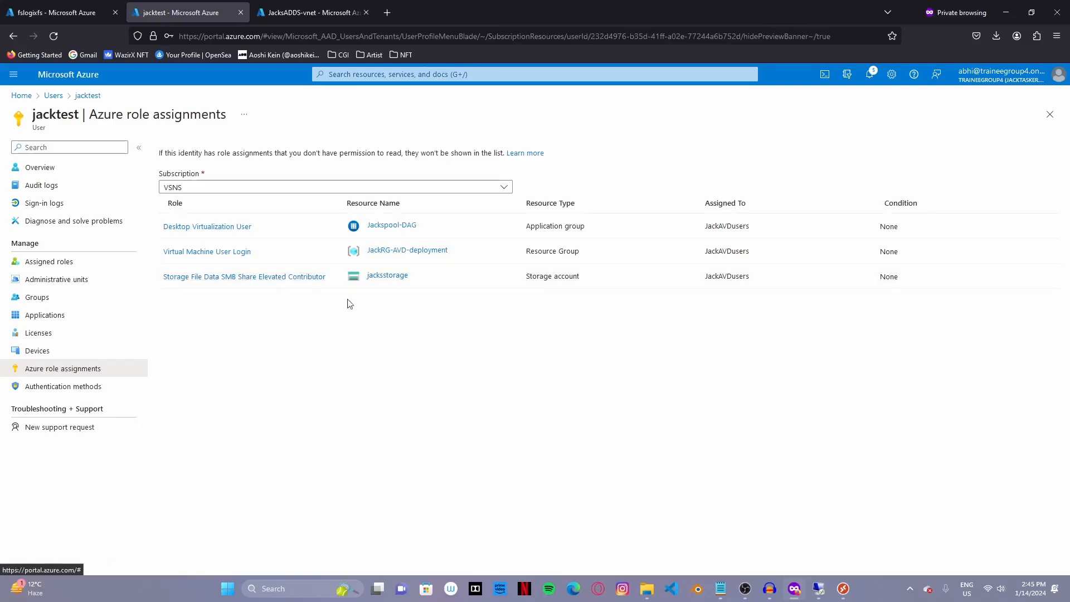
left_click_drag(350, 304, 293, 331)
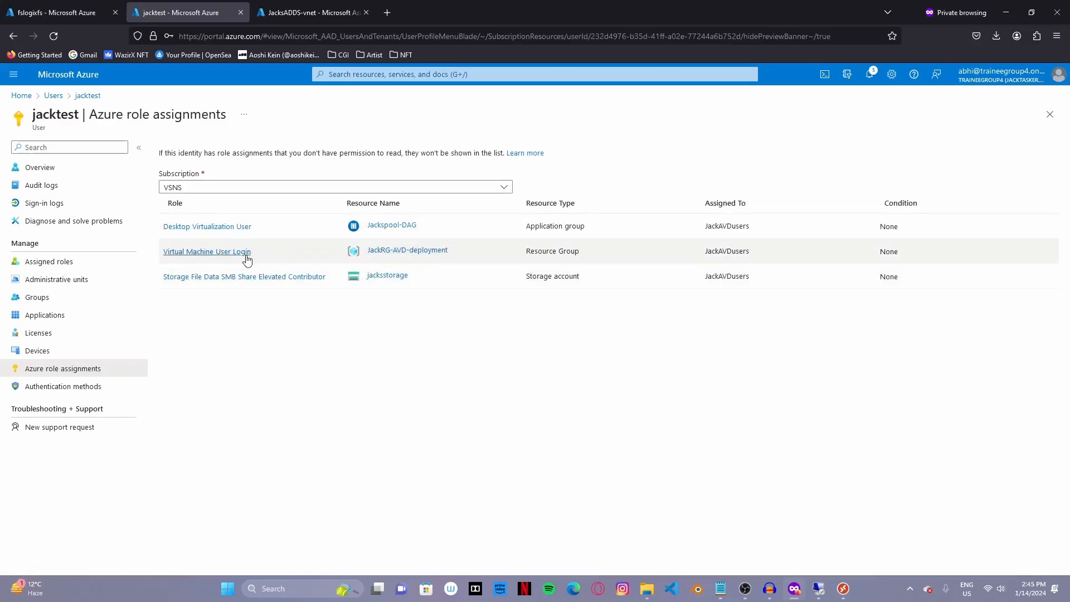
- Close the JacksADDS-vnet browser tab and return to the role assignments
left_click(321, 13)
left_click(366, 13)
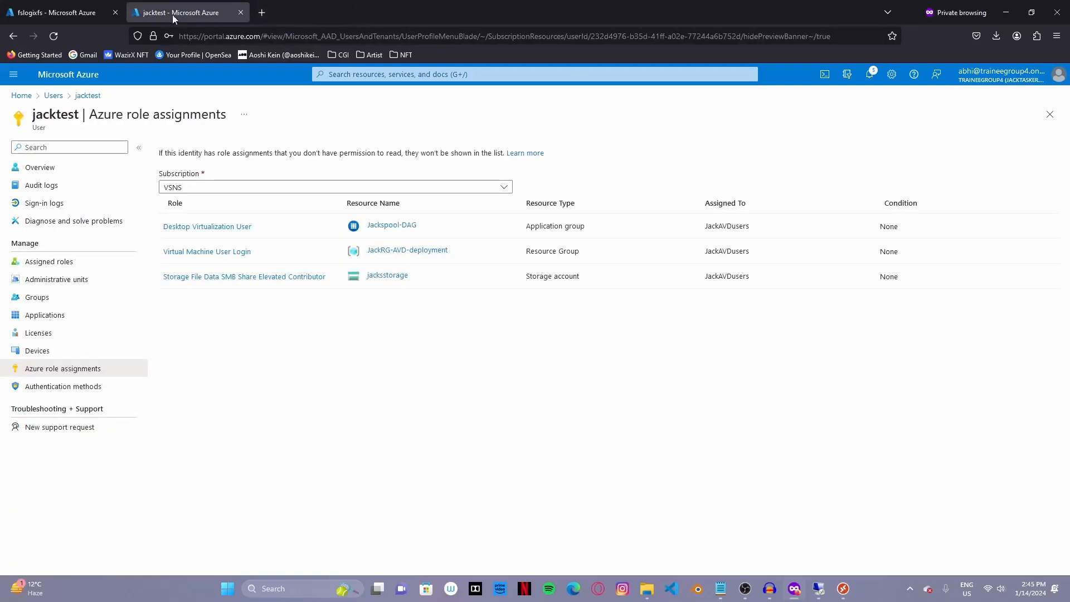
left_click(67, 13)
left_click(189, 12)
left_click(348, 74)
- Show Azure Virtual Desktop's Host pools list, then bring the Remote Desktop client forward
left_click(500, 243)
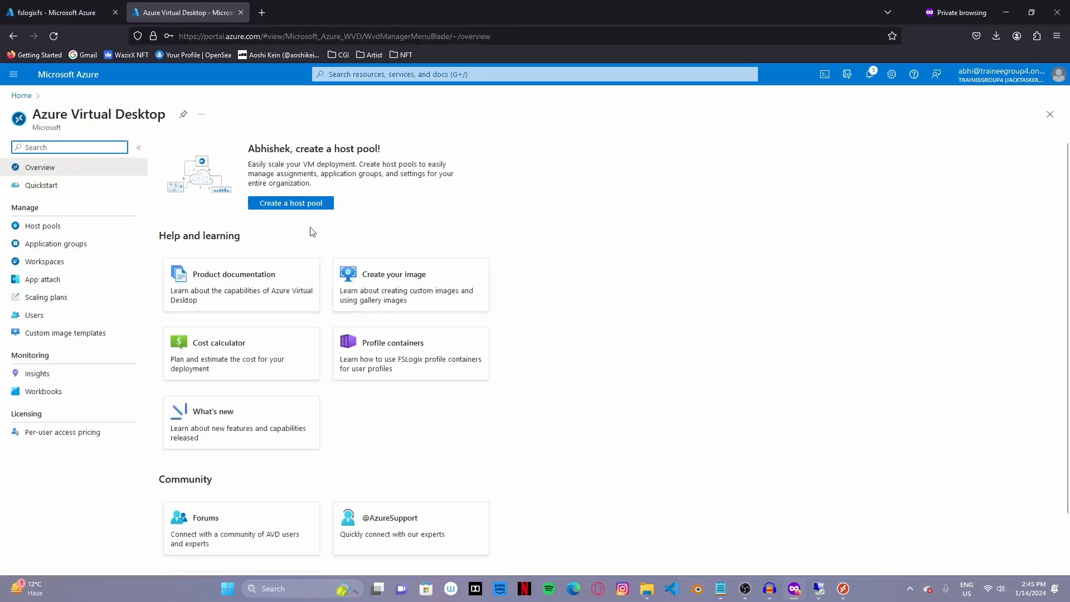
left_click(66, 226)
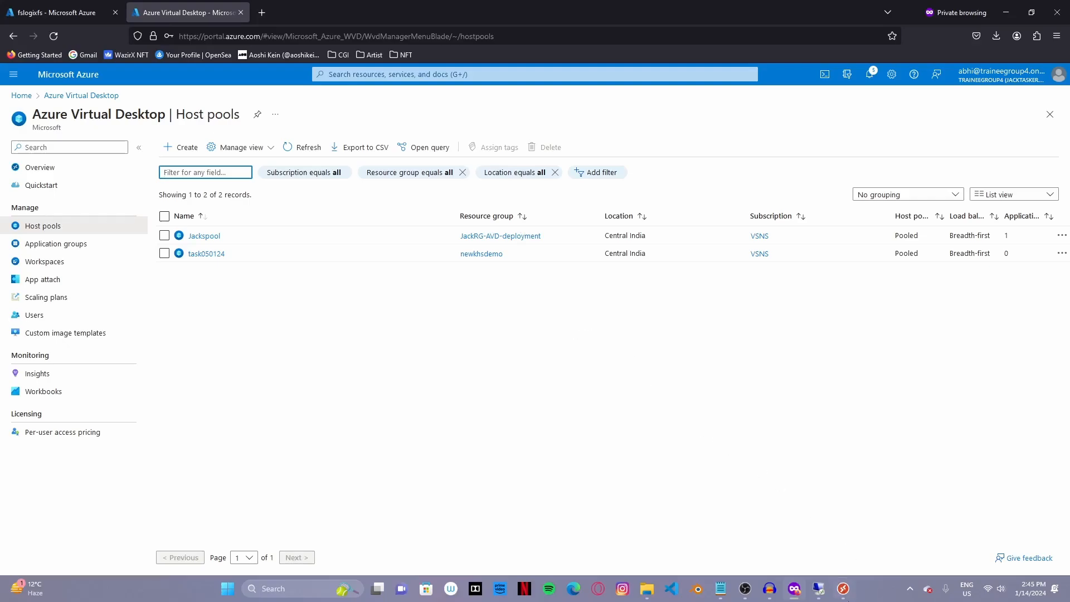
left_click(845, 589)
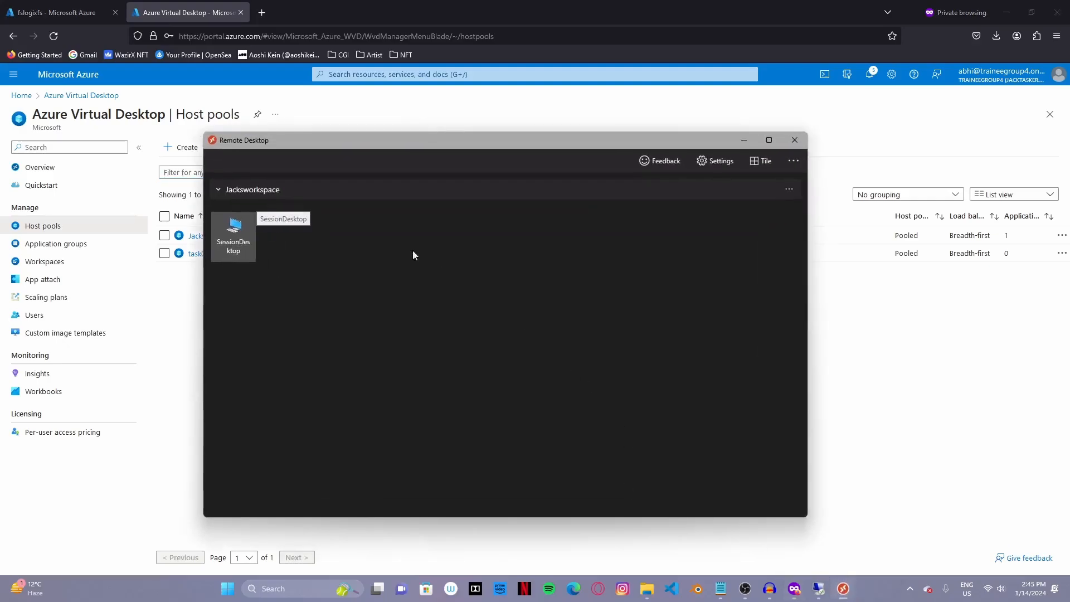
- Unsubscribe the Remote Desktop client from the Jacksworkspace workspace
left_click(787, 190)
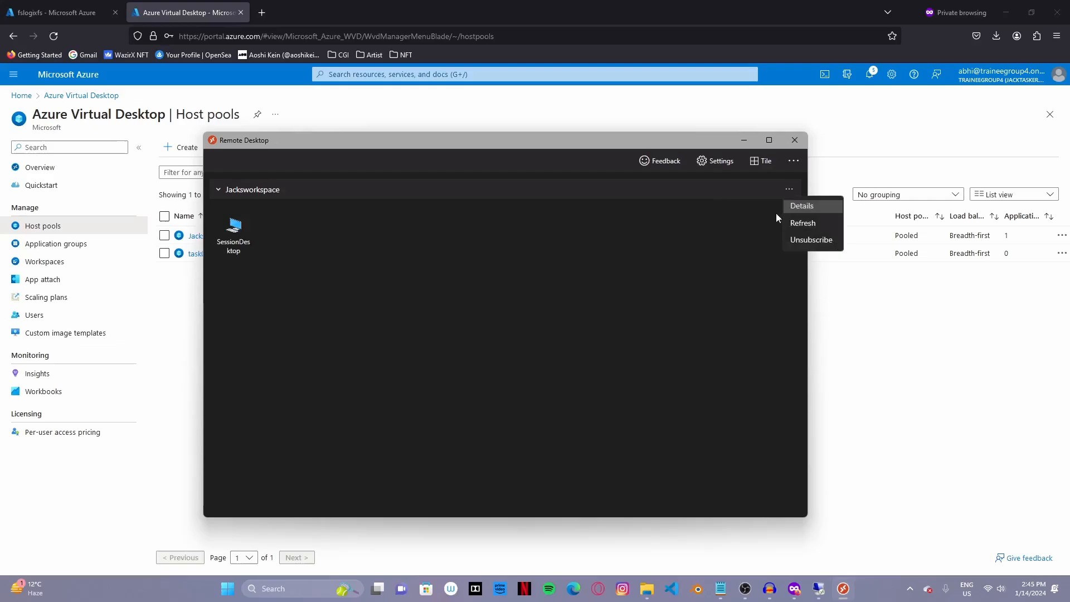
left_click(807, 239)
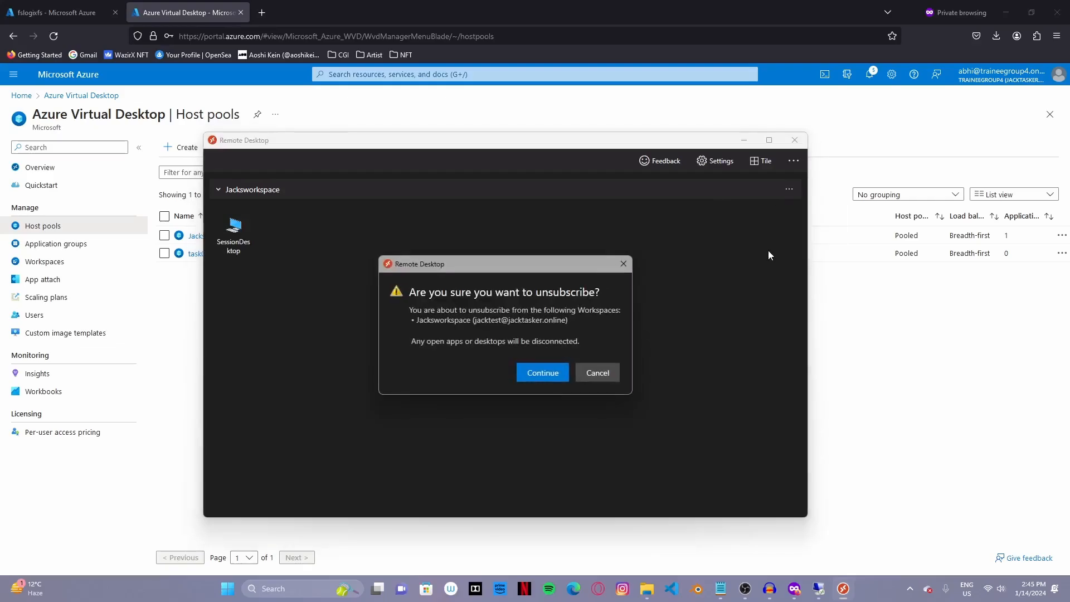
left_click(549, 378)
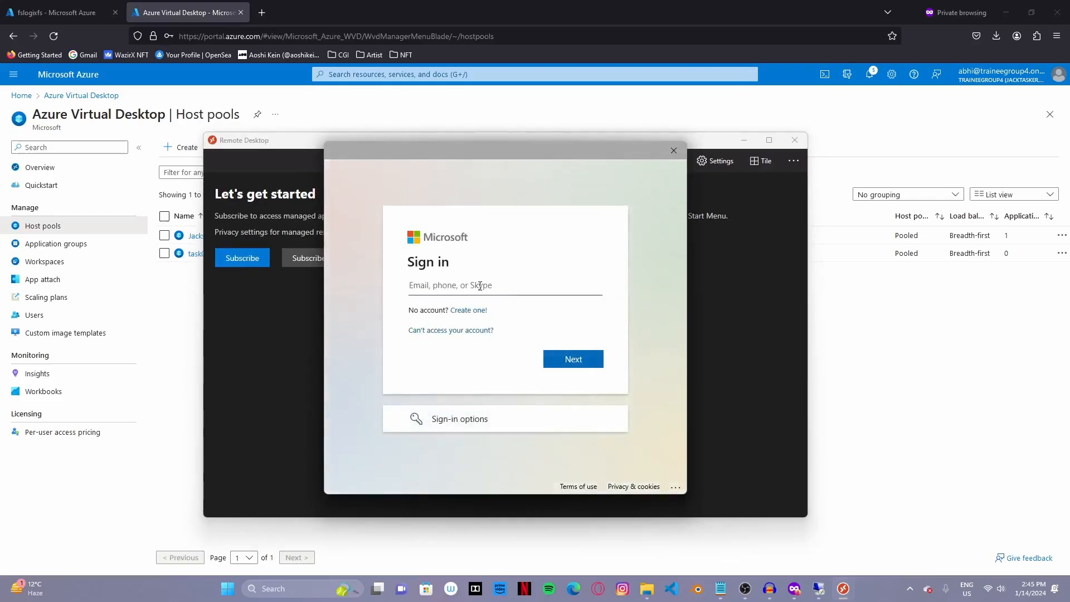
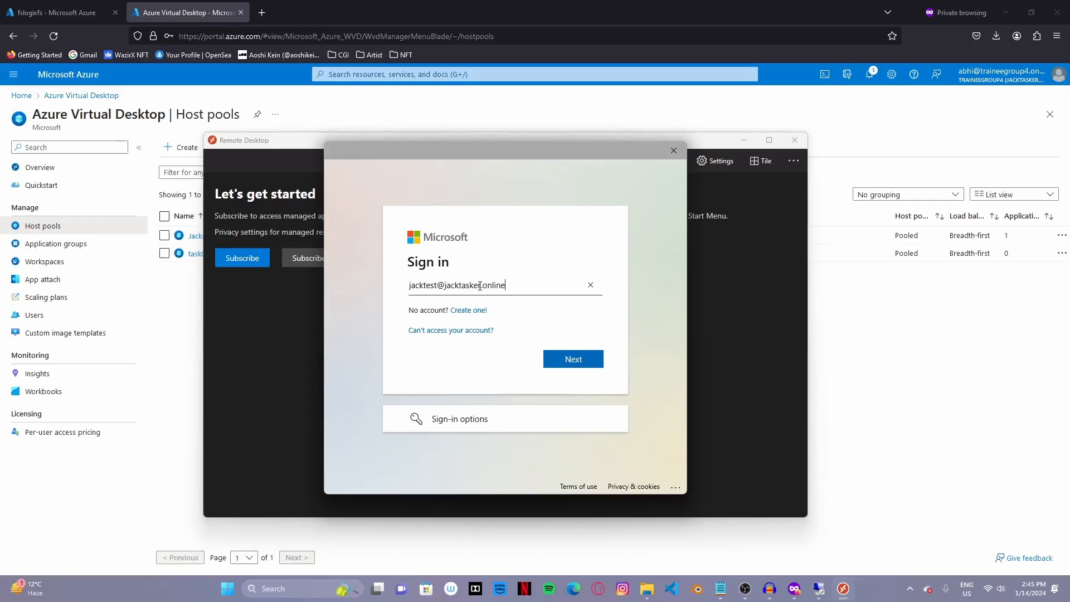
- Sign in with the test user's e-mail address and password
left_click(584, 357)
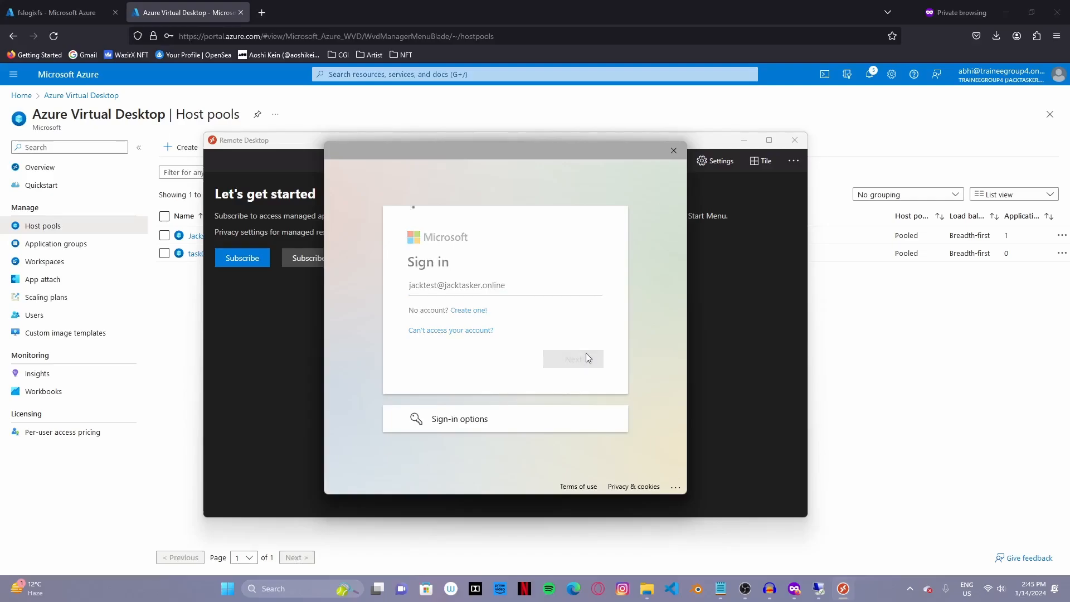
type("************")
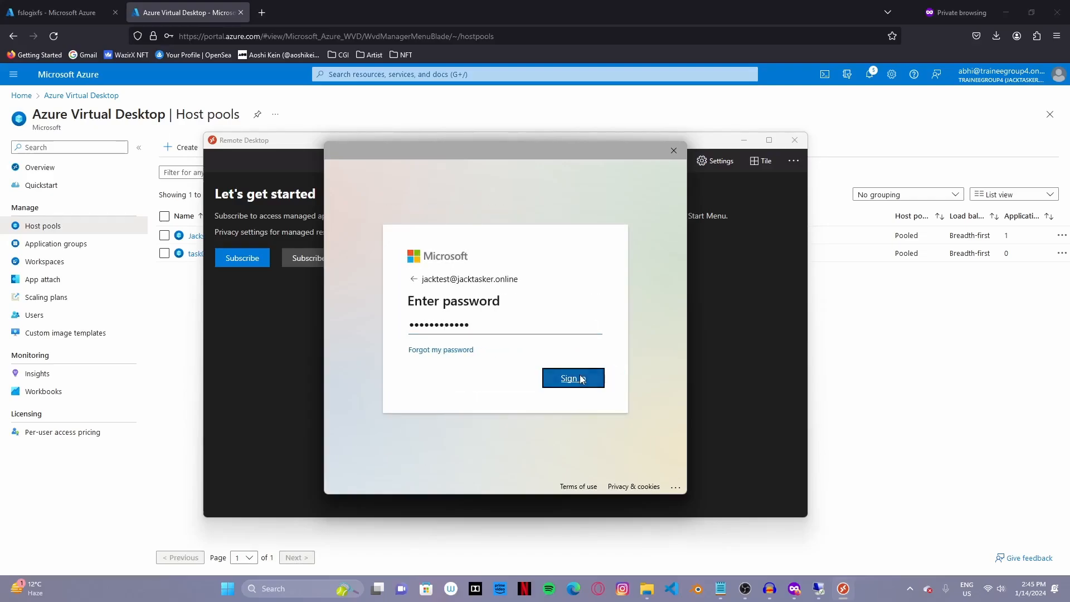
left_click(581, 378)
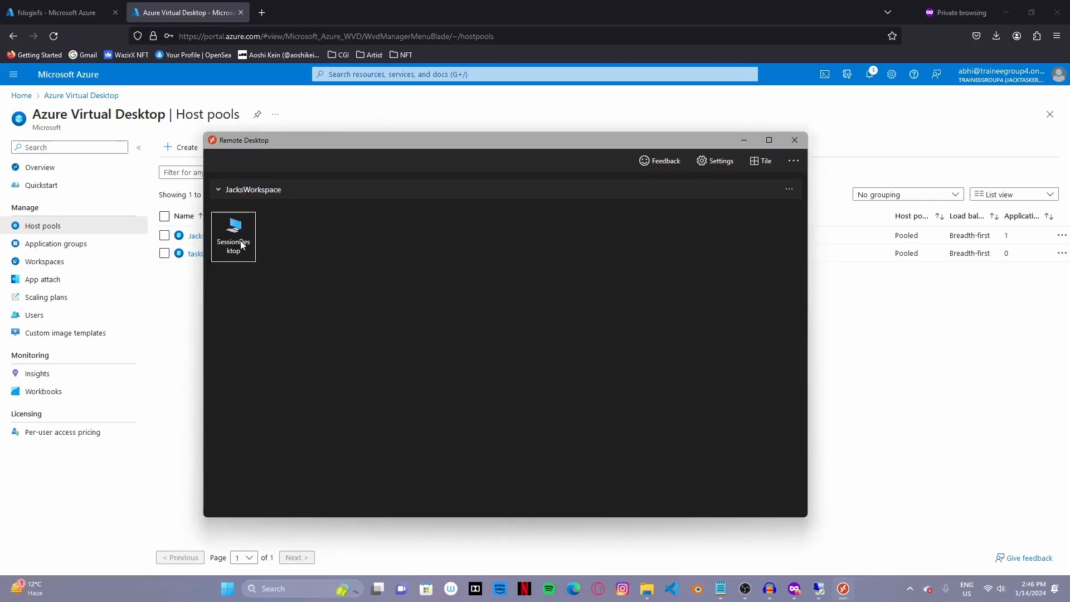
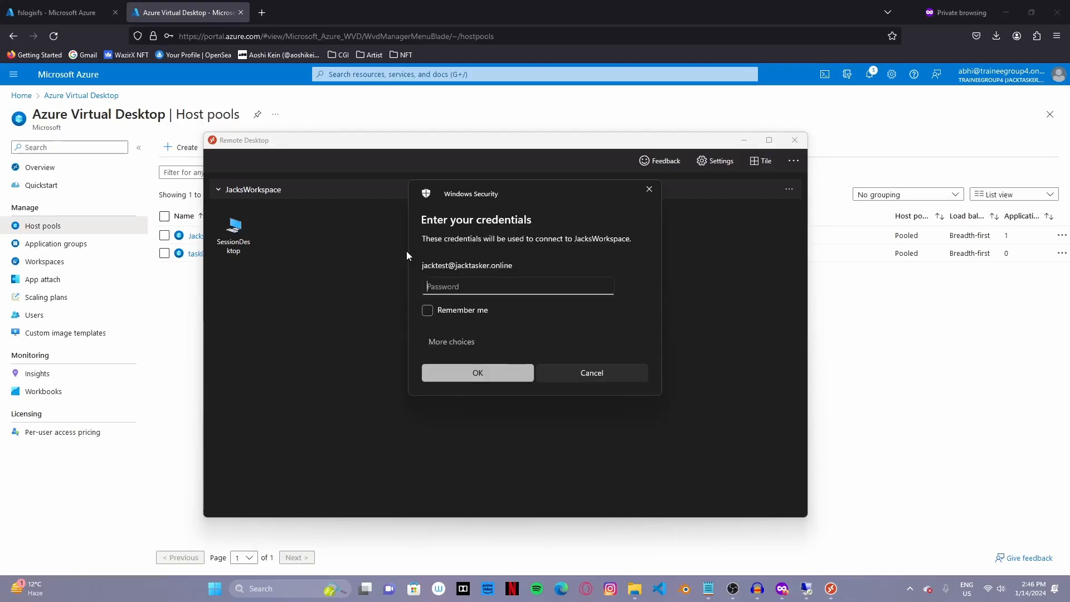
- Paste the account password and sign in to the SessionDesktop remote session
key("ctrl+v")
key("Return")
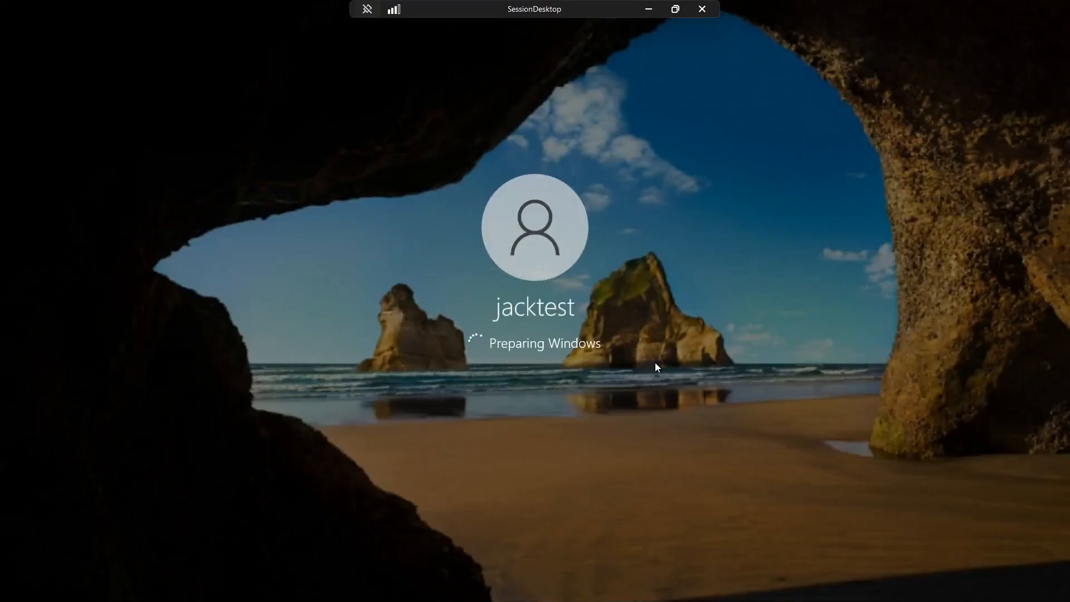
right_click(580, 263)
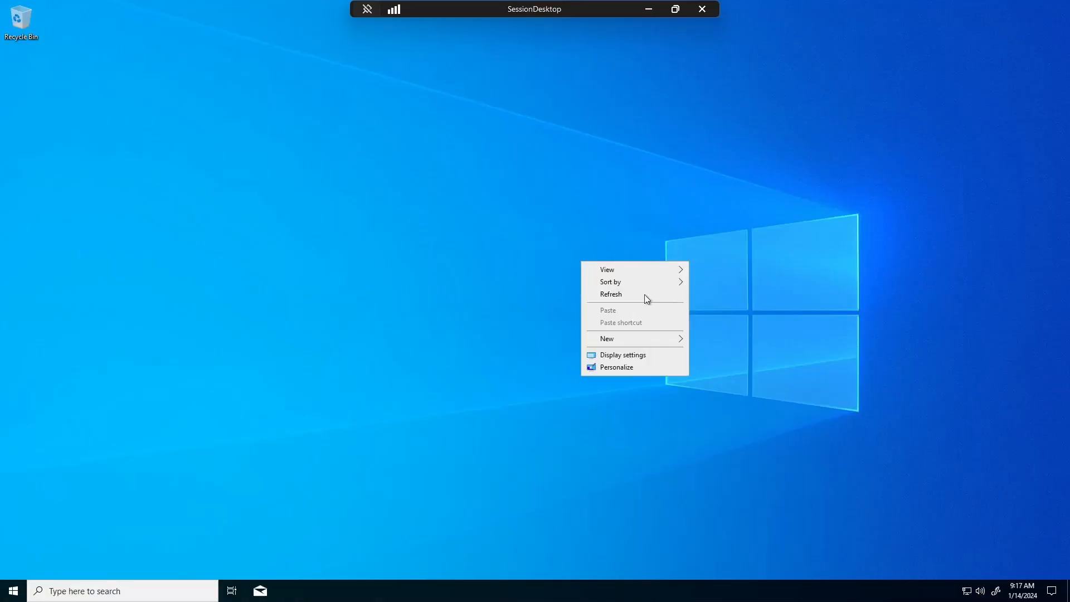
- Launch Microsoft Edge by searching 'edge' from the taskbar
left_click(123, 591)
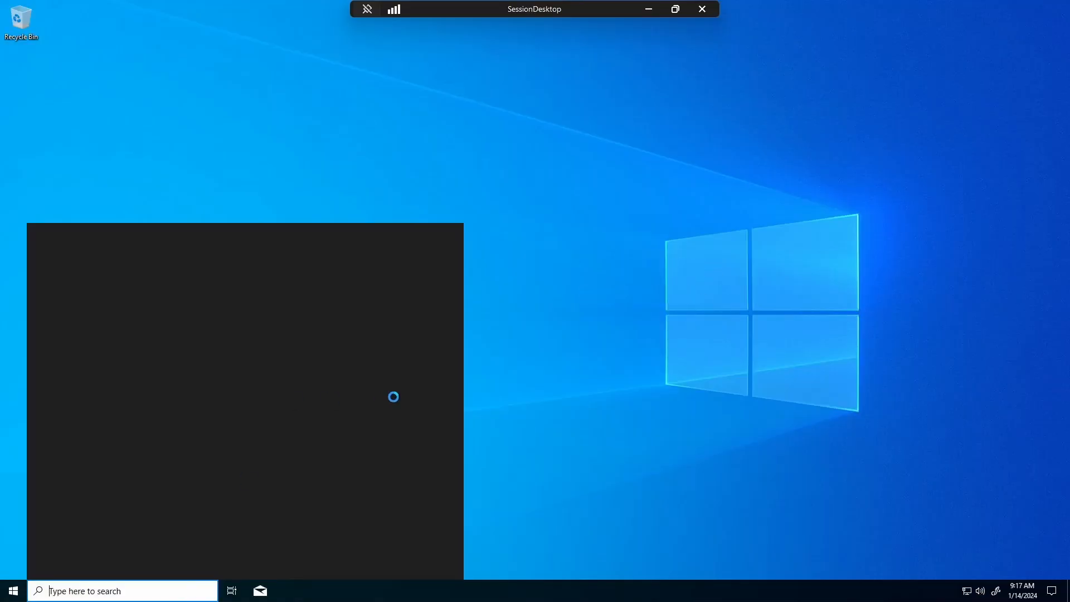
type("edge")
key("Return")
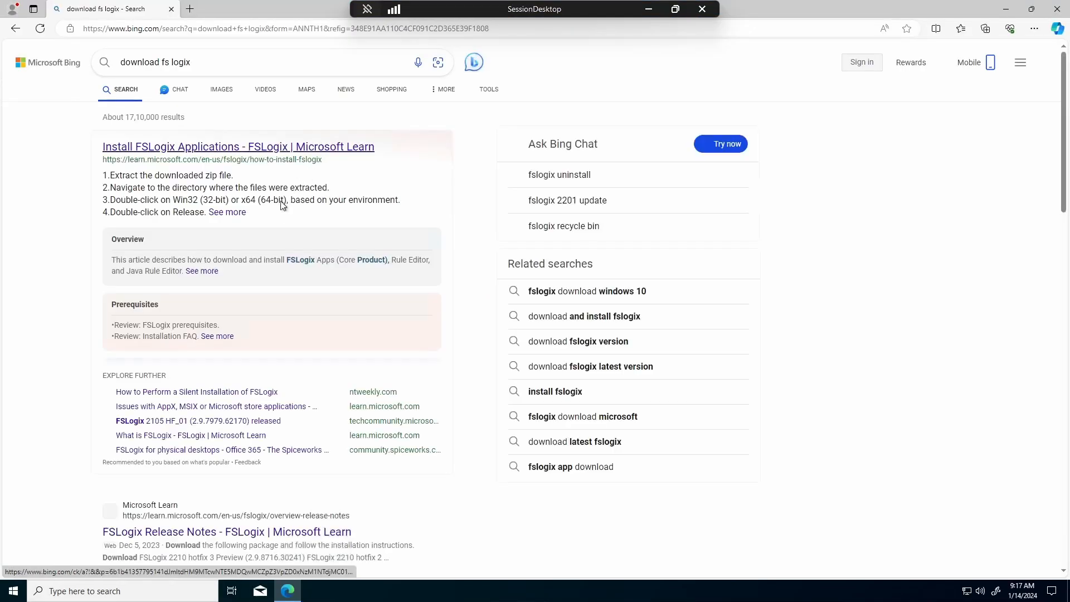
- Download FSLogix_Apps_2.9.8612.60056.zip from the Install FSLogix Applications article and open it
left_click(237, 147)
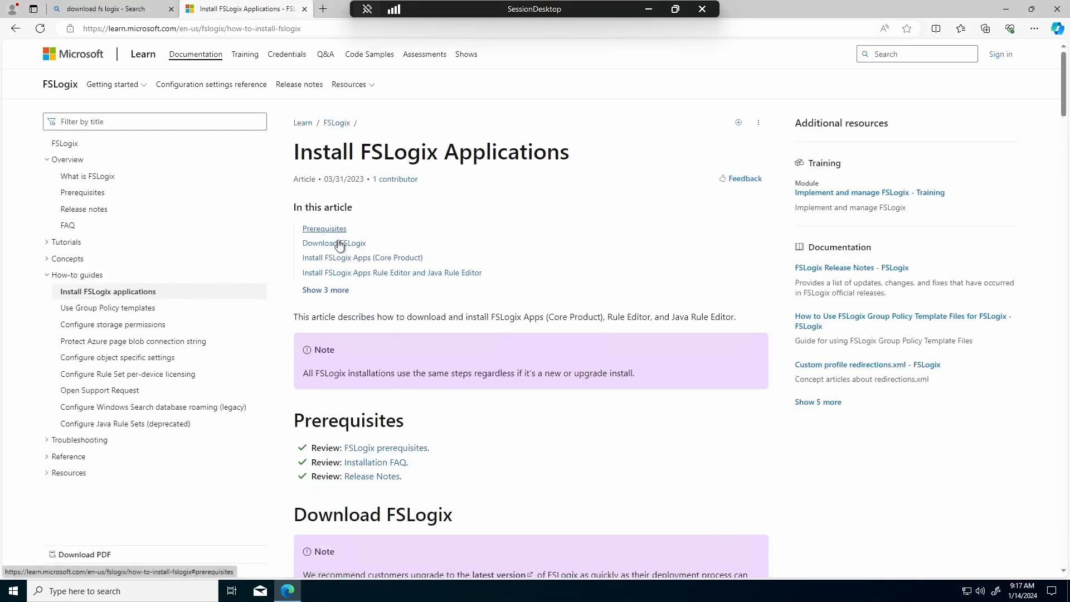
left_click(339, 244)
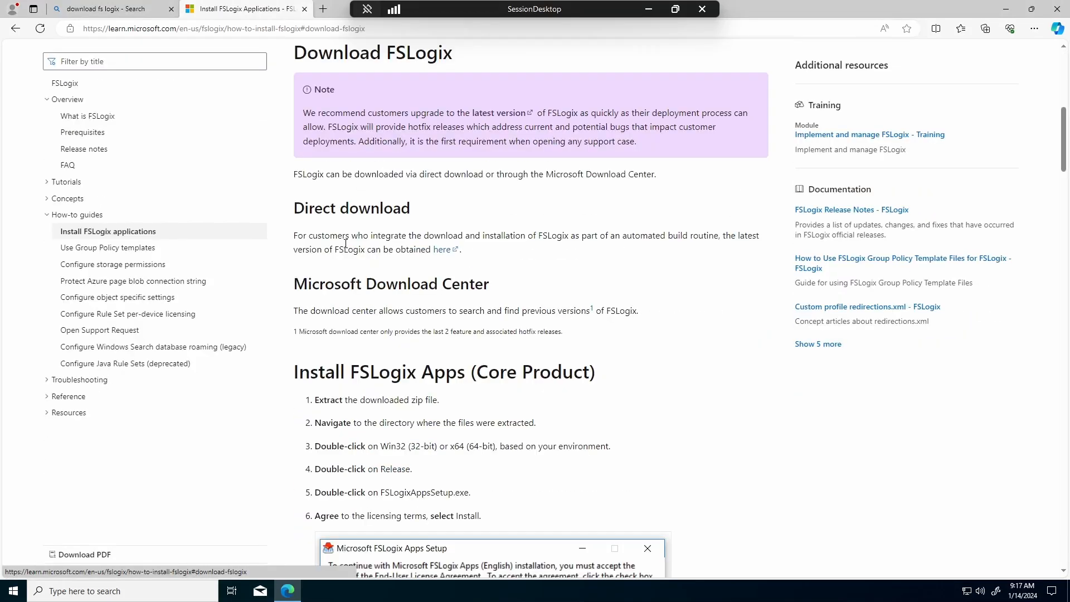
left_click(442, 250)
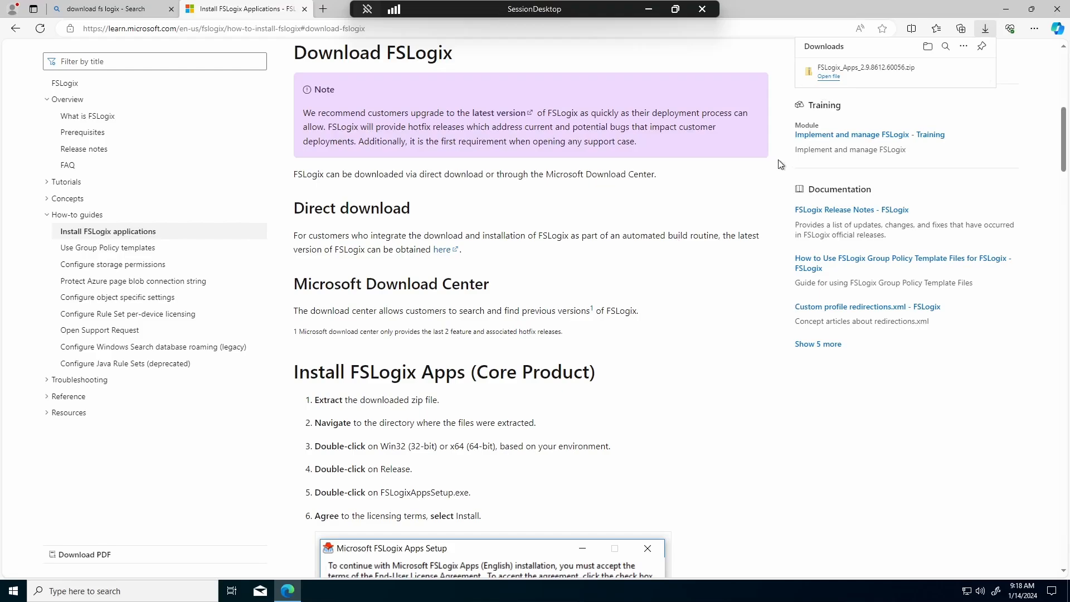
left_click(833, 80)
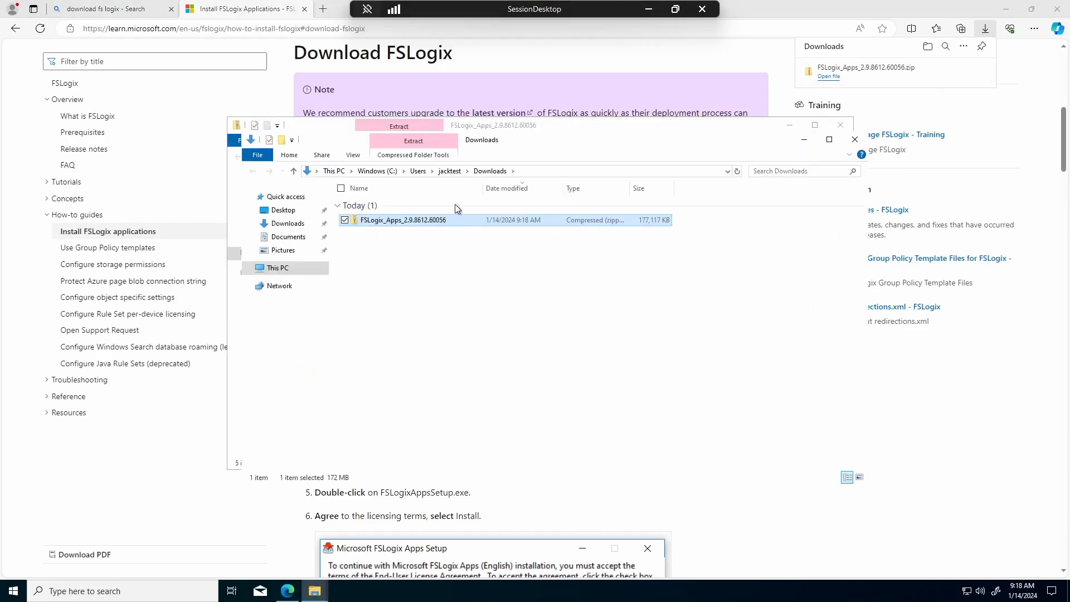
- Extract the FSLogix zip in Downloads to the FSLogix_Apps_2.9.8612.60056 folder and close the old Downloads window
left_click(1005, 9)
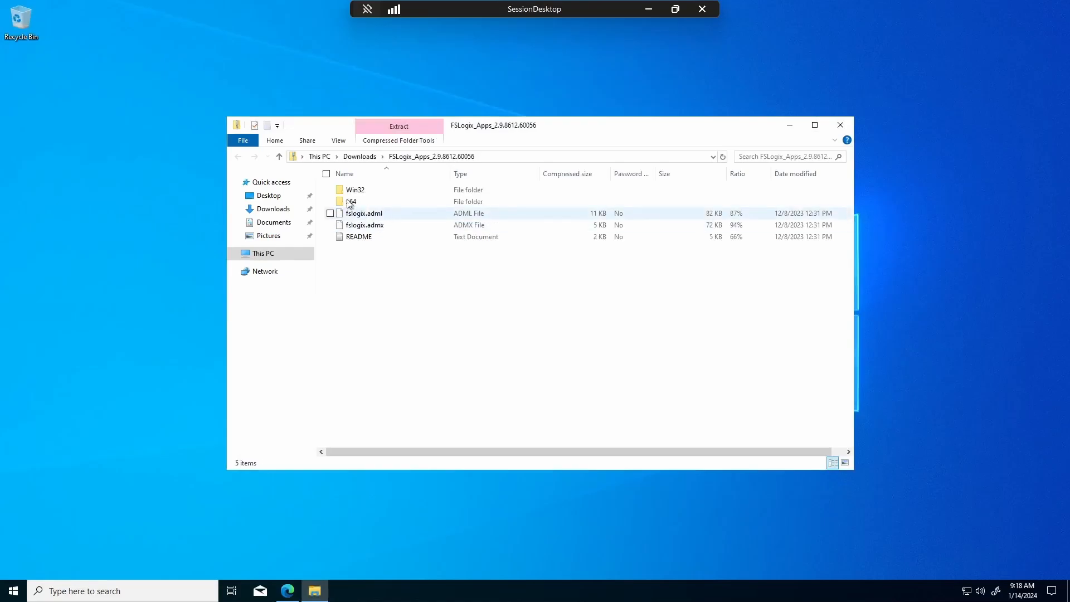
left_click(359, 156)
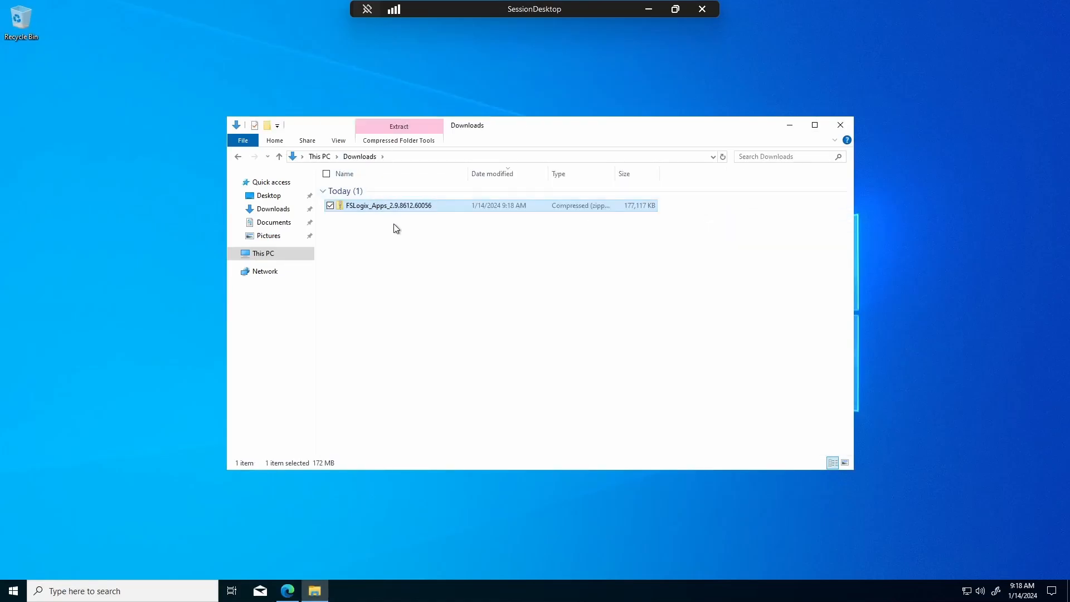
right_click(363, 206)
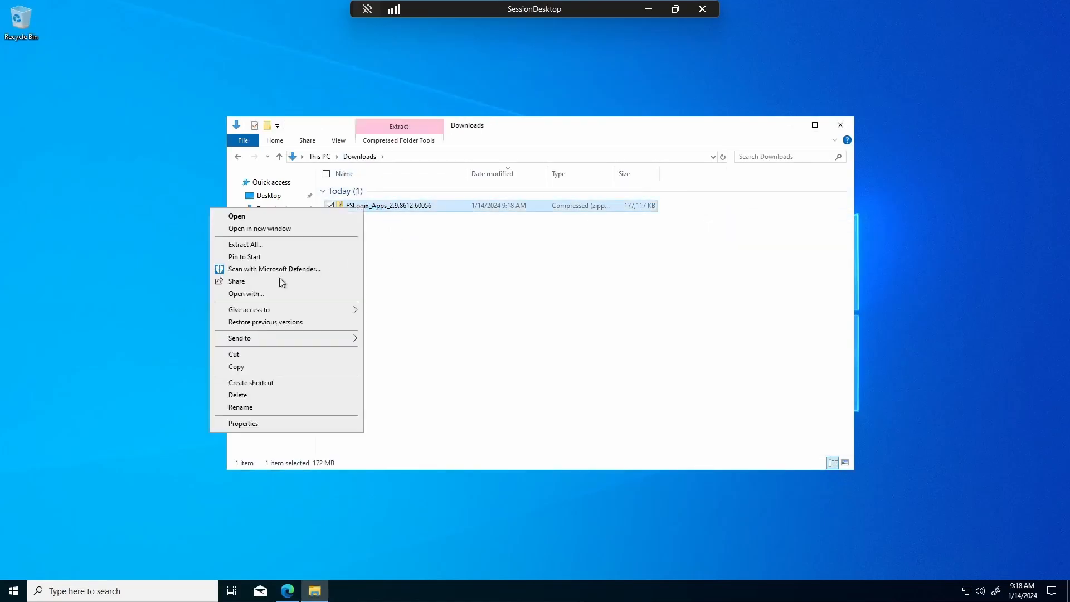
left_click(302, 244)
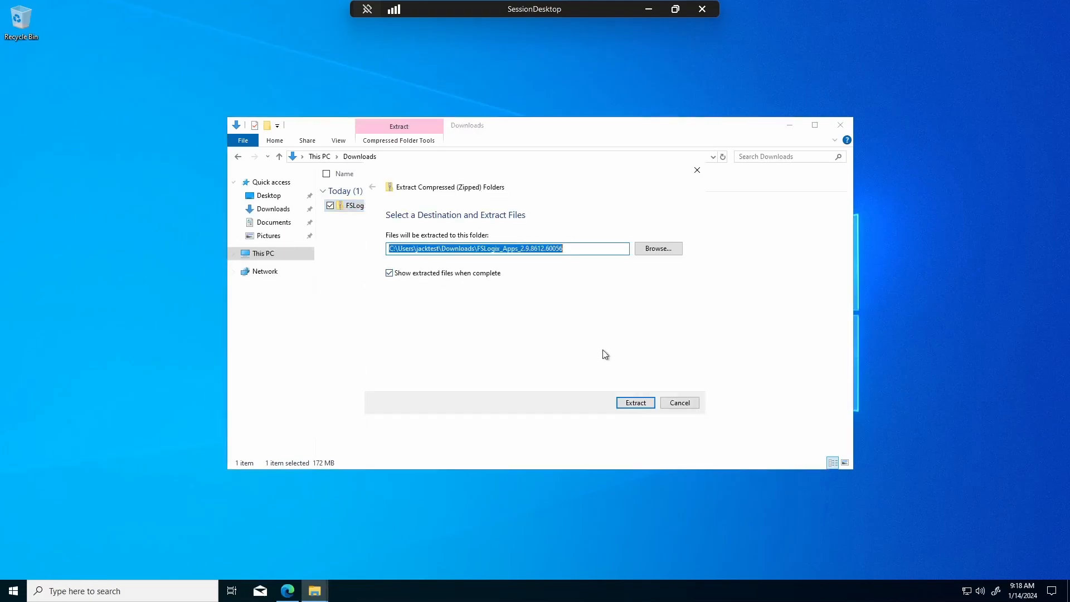
left_click(642, 402)
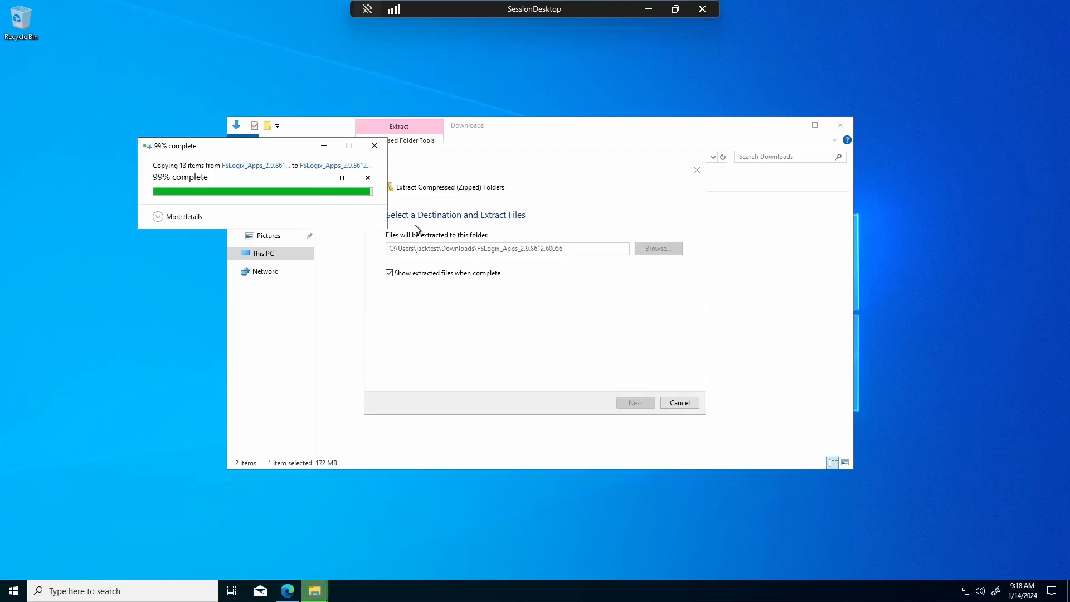
left_click(841, 125)
- Run FSLogixAppsSetup from x64\Release and repair FSLogix Apps, approving with admin credentials
double_click(371, 229)
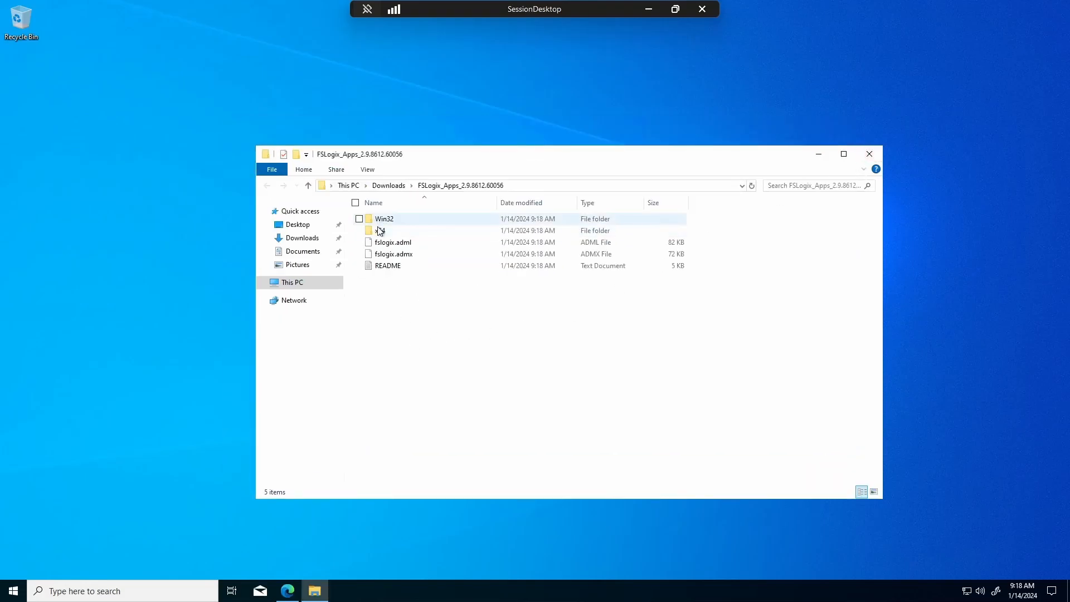
double_click(407, 219)
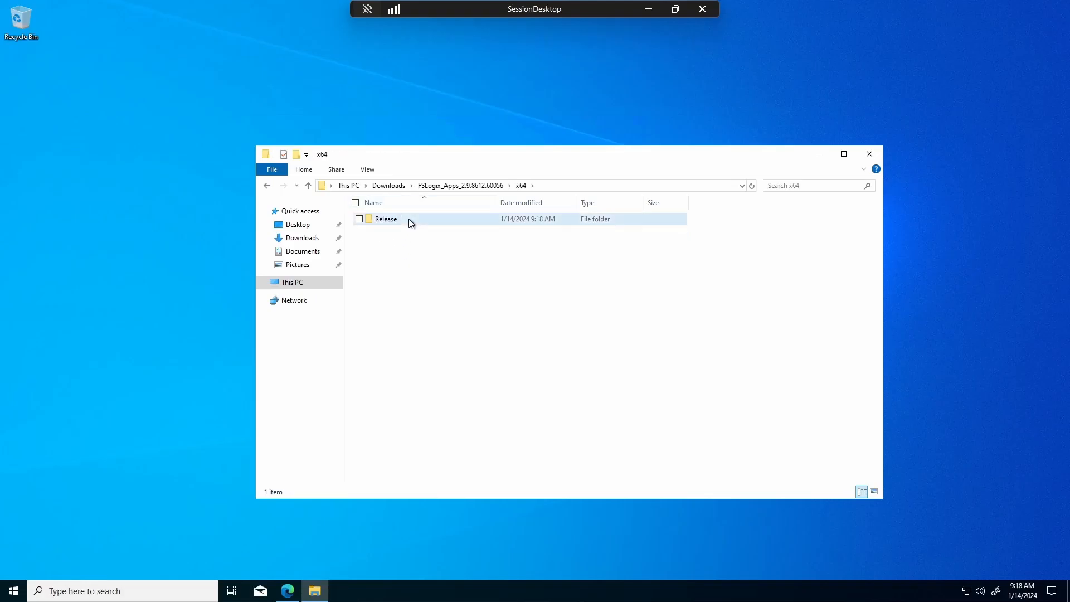
double_click(424, 245)
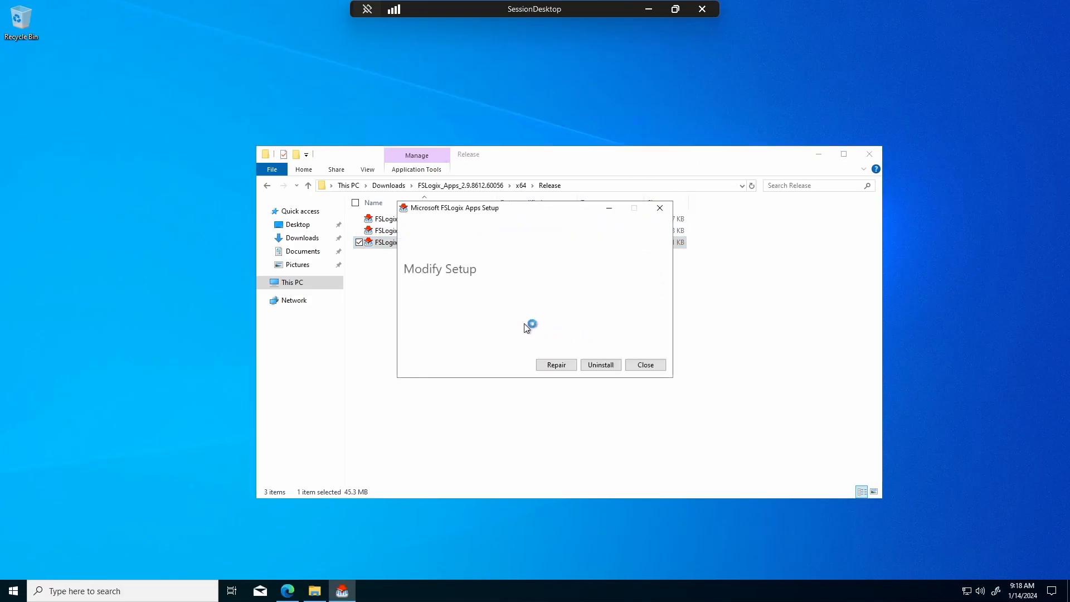
left_click(555, 369)
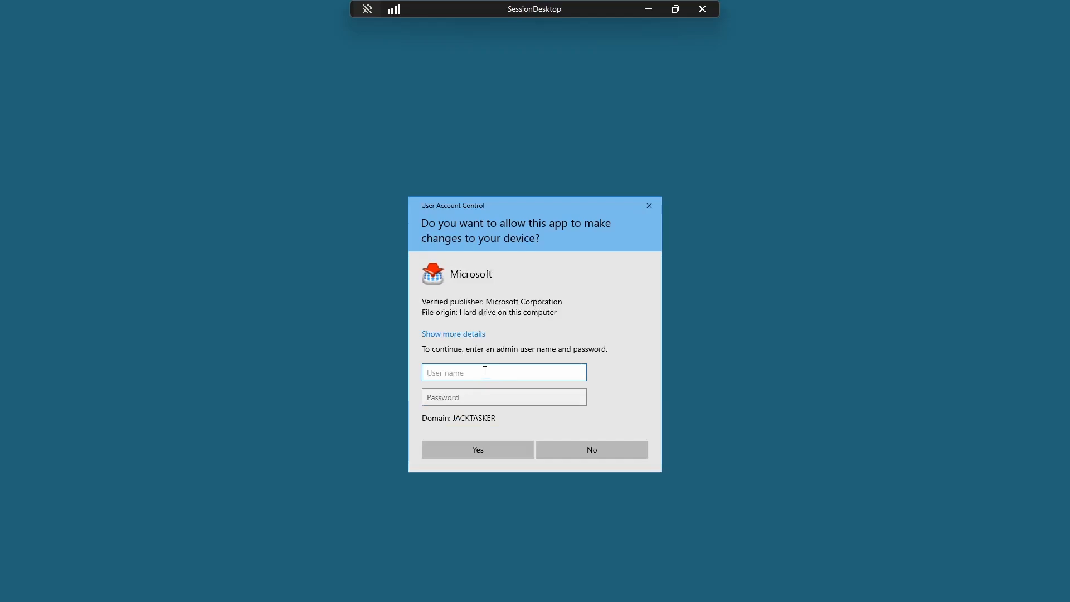
type("abhi12")
key("Tab")
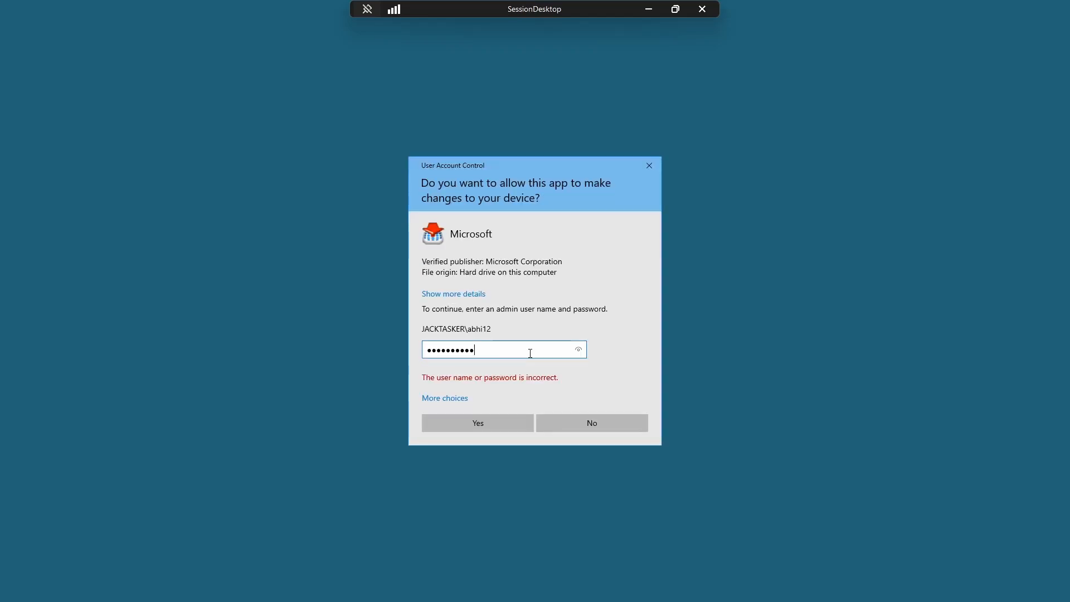
type("••")
key("Return")
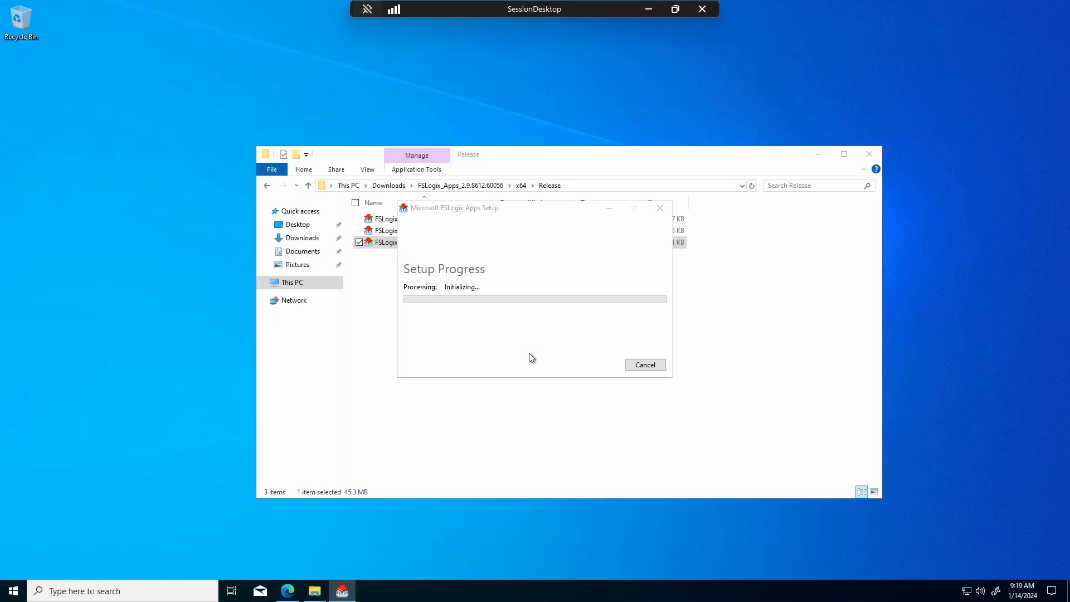
- Install FSLogixAppsRuleEditorSetup after accepting the license, approving with admin credentials
left_click(730, 300)
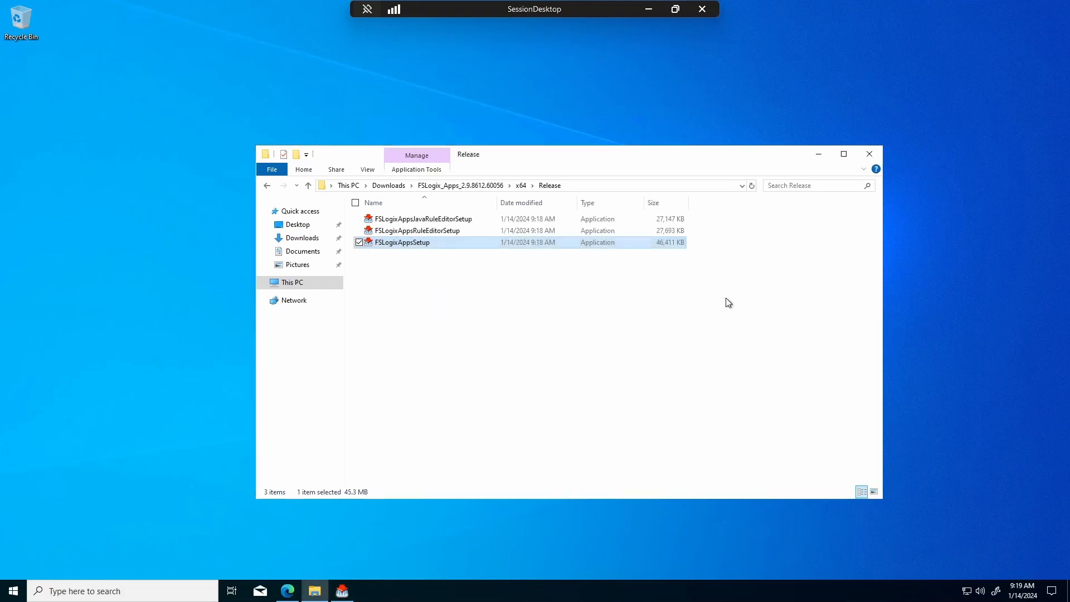
double_click(465, 230)
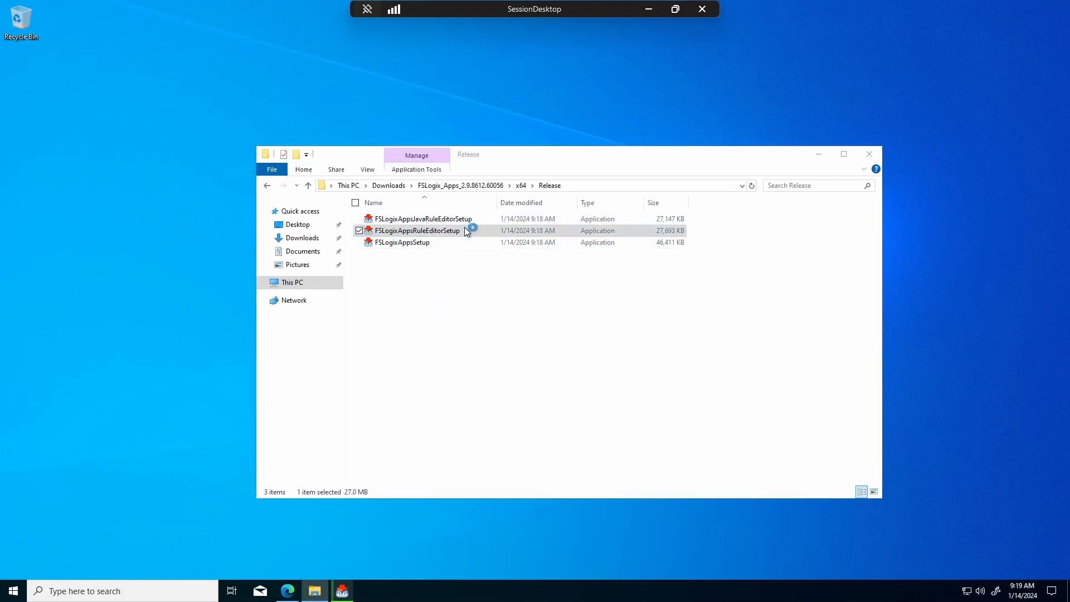
left_click(484, 345)
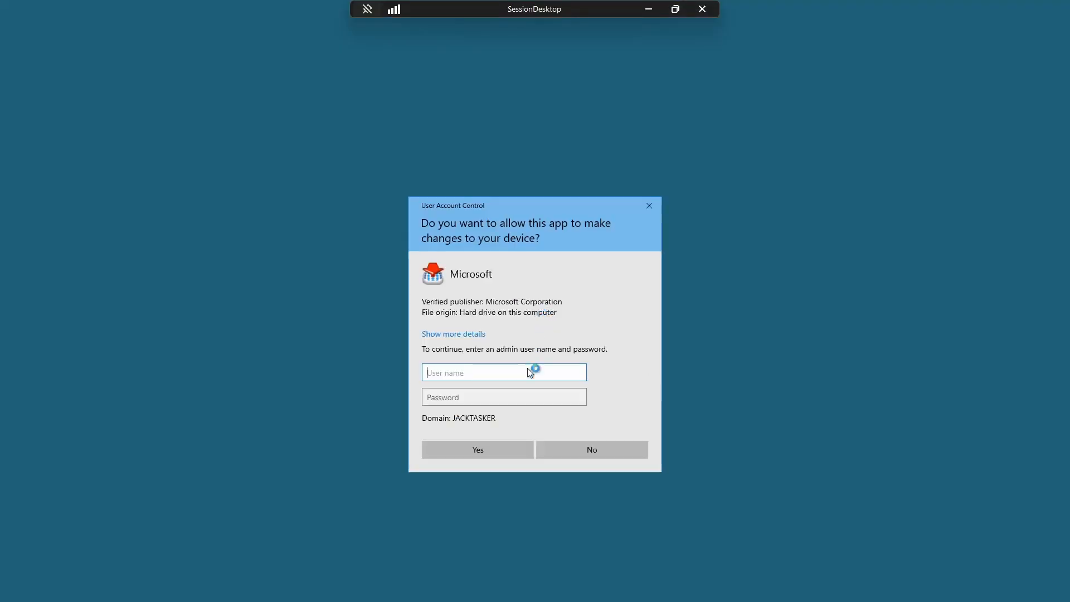
type("abhi12")
key("Tab")
type("•••••••••••")
key("Return")
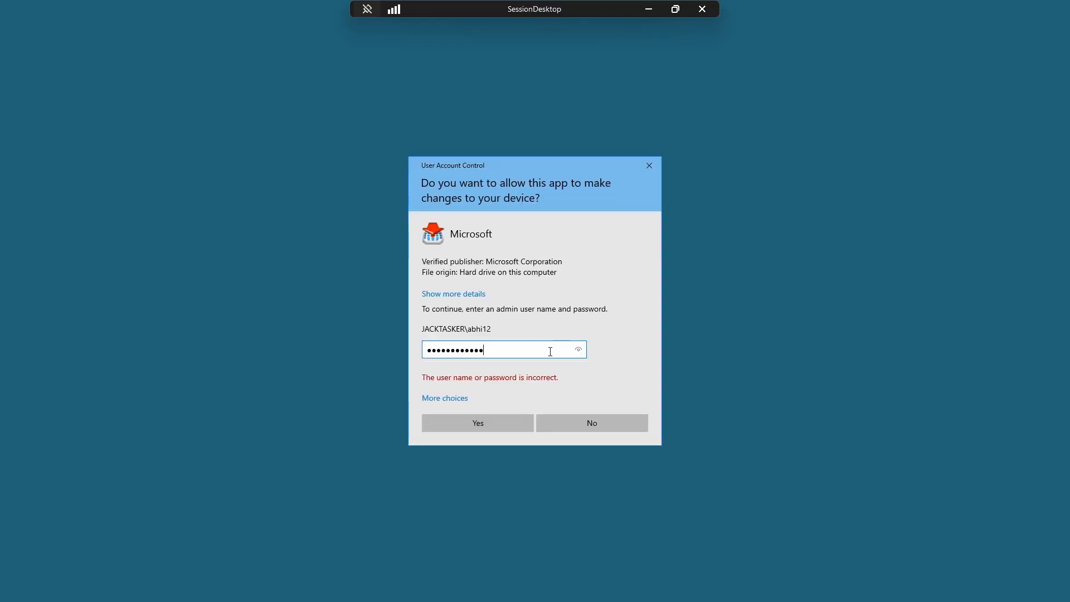
key("Return")
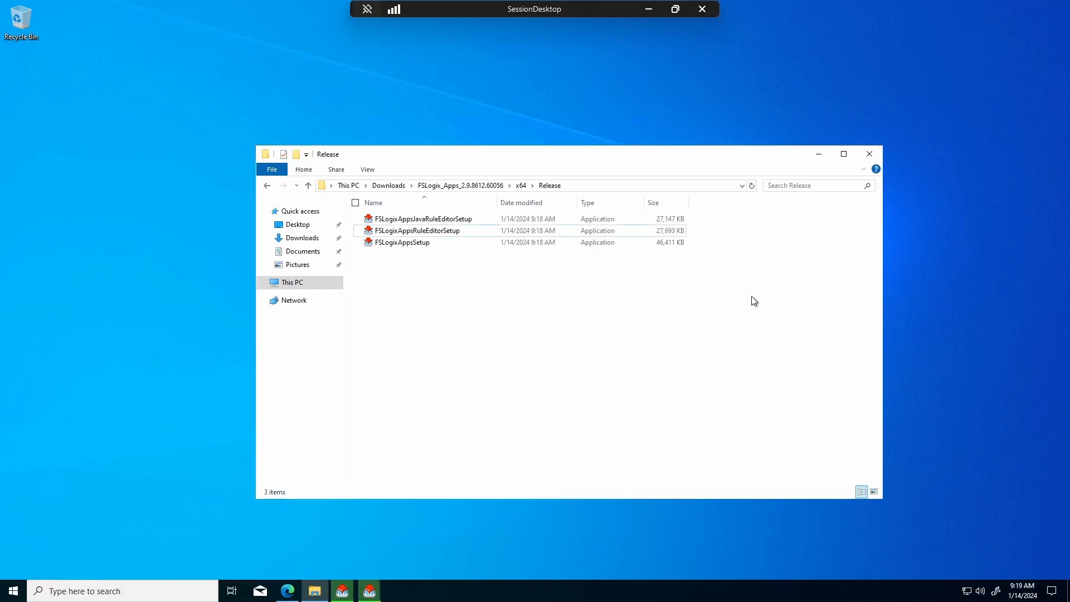
- Install the FSLogix Java RuleEditor after accepting the license, approving with admin credentials
double_click(461, 219)
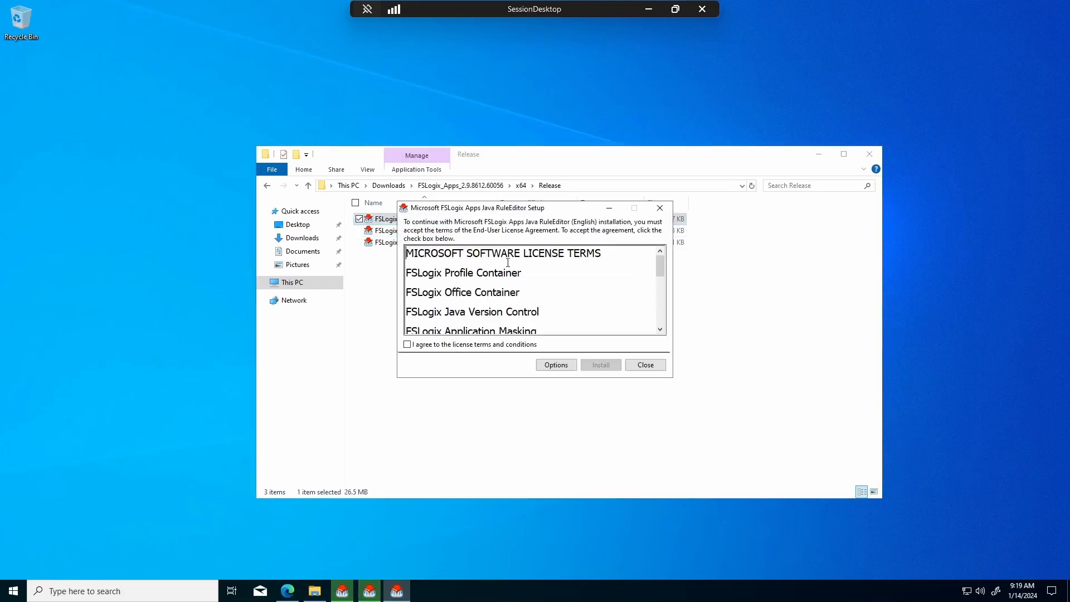
left_click(499, 344)
left_click(606, 367)
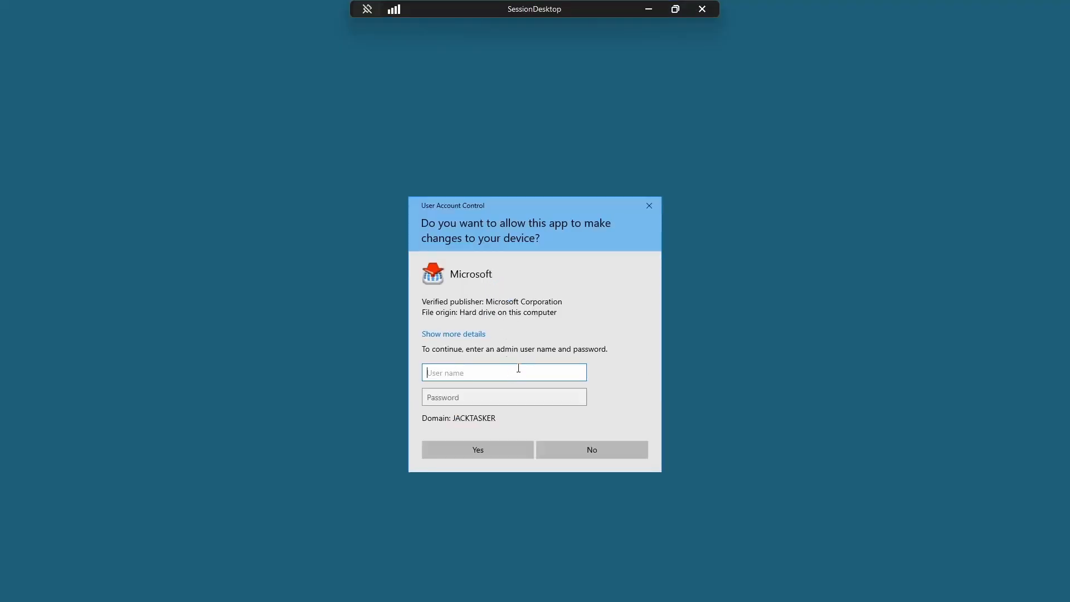
type("abhi12")
key("Tab")
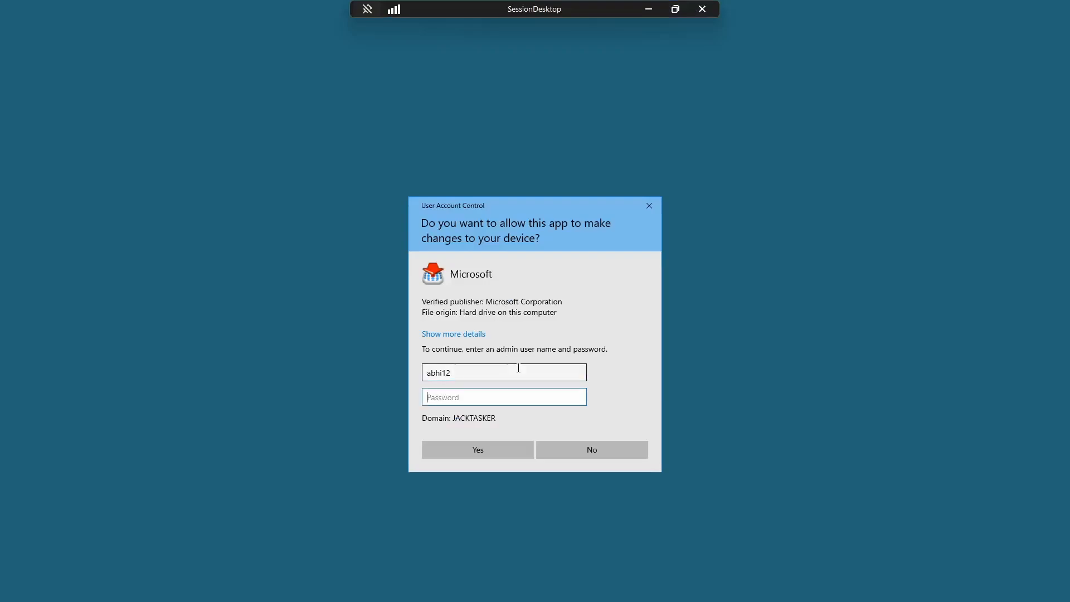
type("••••••••••••")
key("Return")
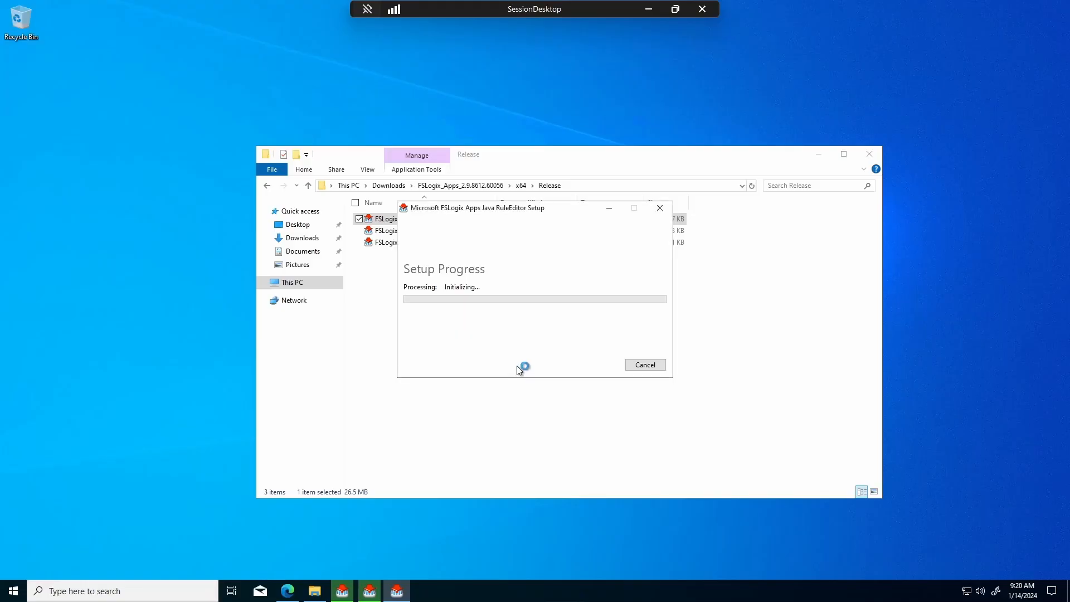
- Restart/close the finished FSLogix Apps, RuleEditor and Java RuleEditor setups and the Release folder
left_click(742, 337)
left_click(342, 591)
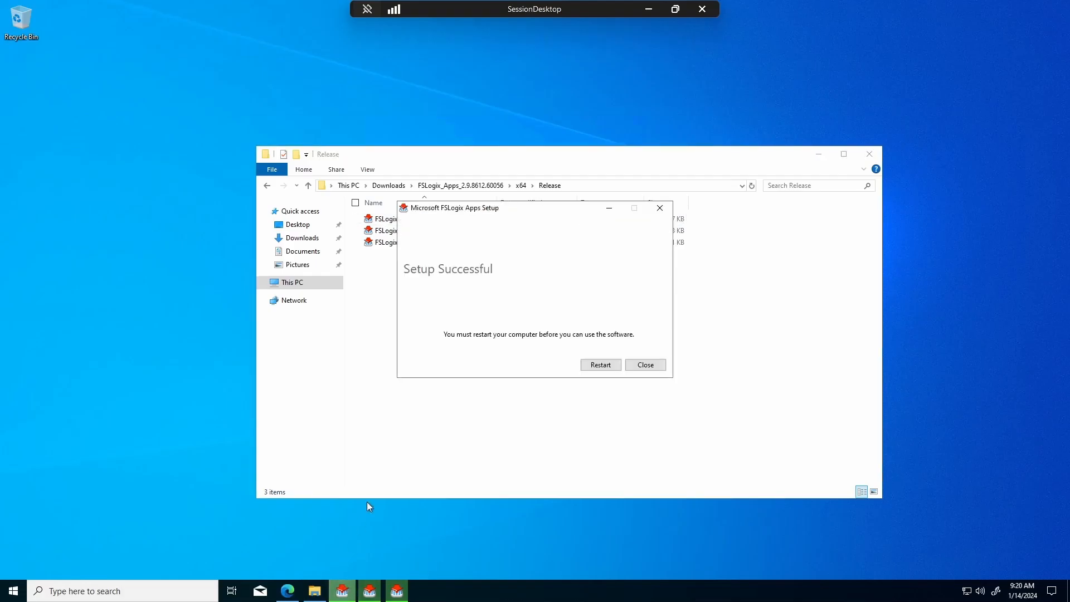
left_click(605, 365)
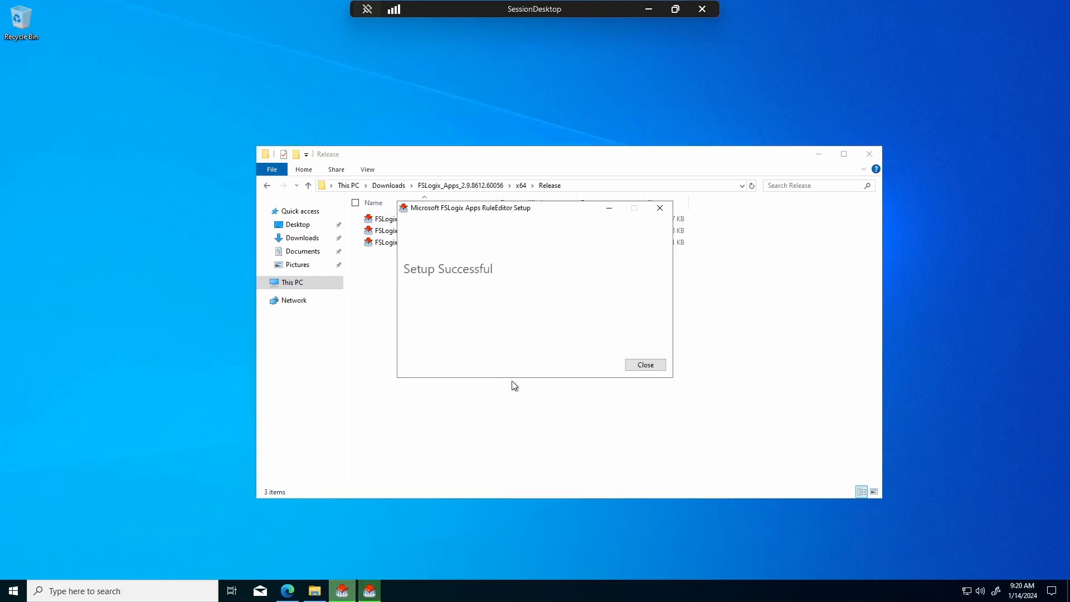
left_click(651, 365)
left_click(342, 591)
left_click(646, 364)
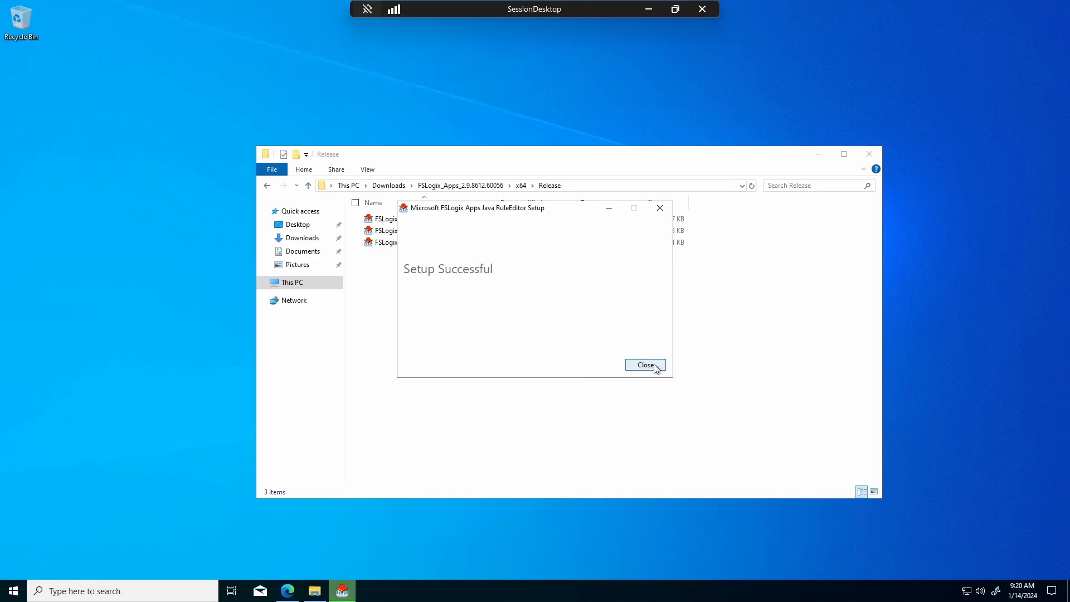
left_click(869, 154)
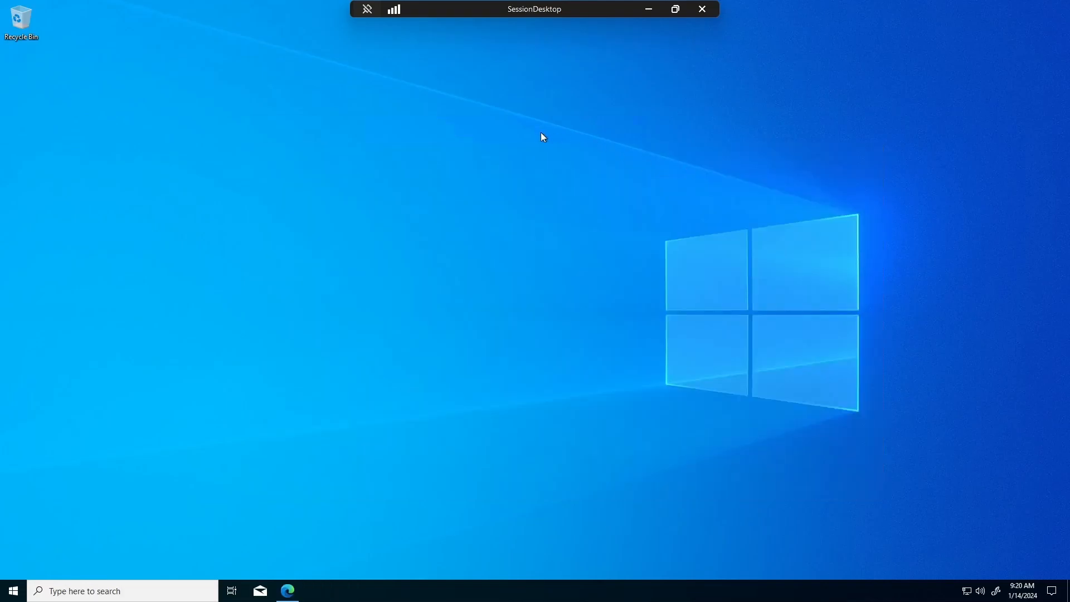
- Refresh the SessionDesktop desktop twice
right_click(433, 133)
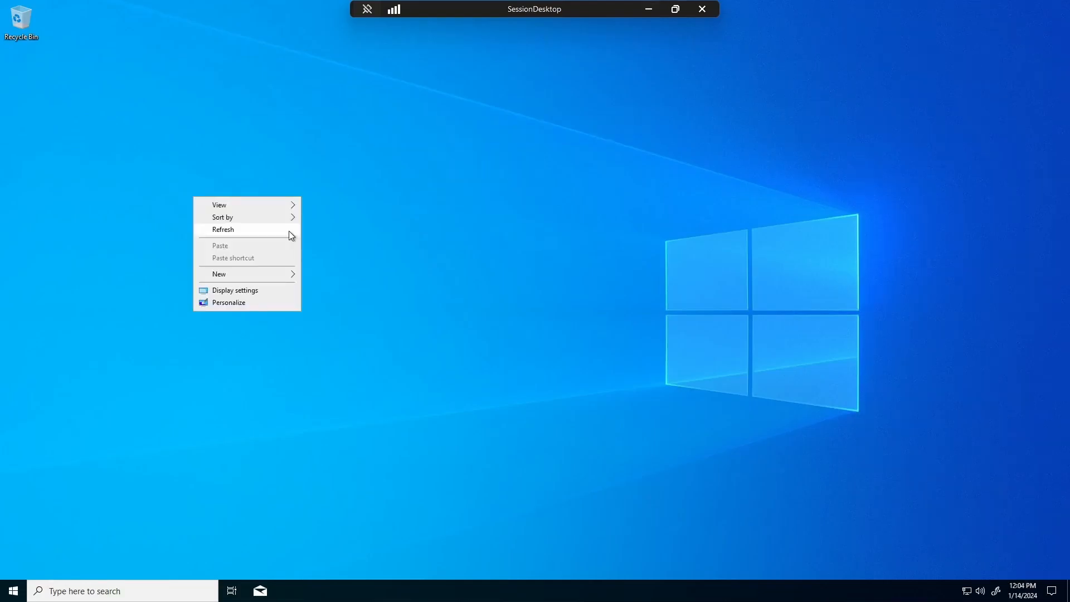
left_click(289, 231)
right_click(584, 282)
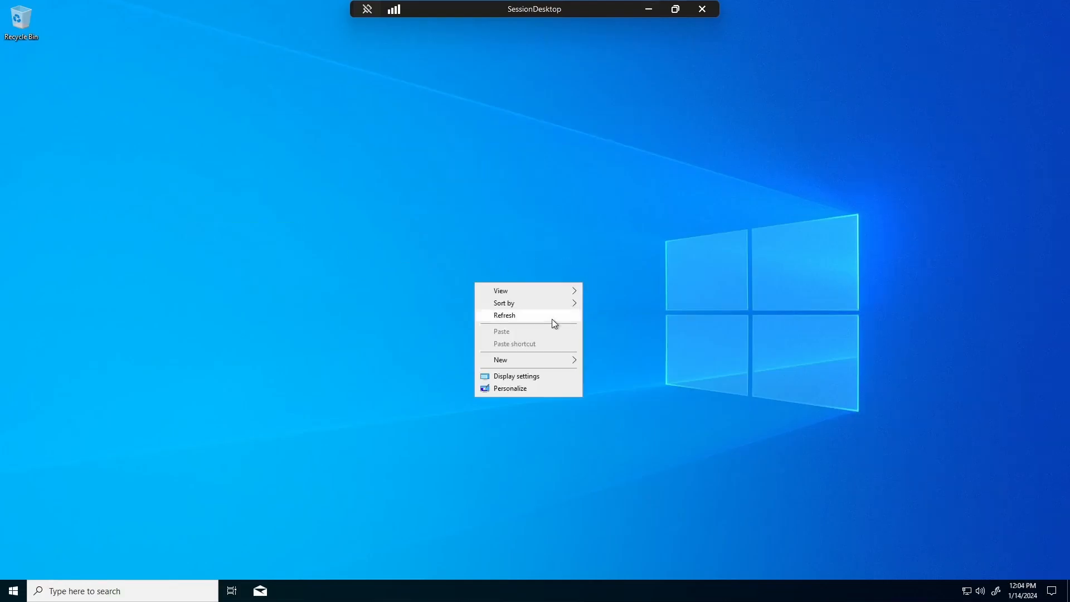
left_click(551, 317)
- Refresh the desktop once more and open File Explorer from Windows search
right_click(424, 291)
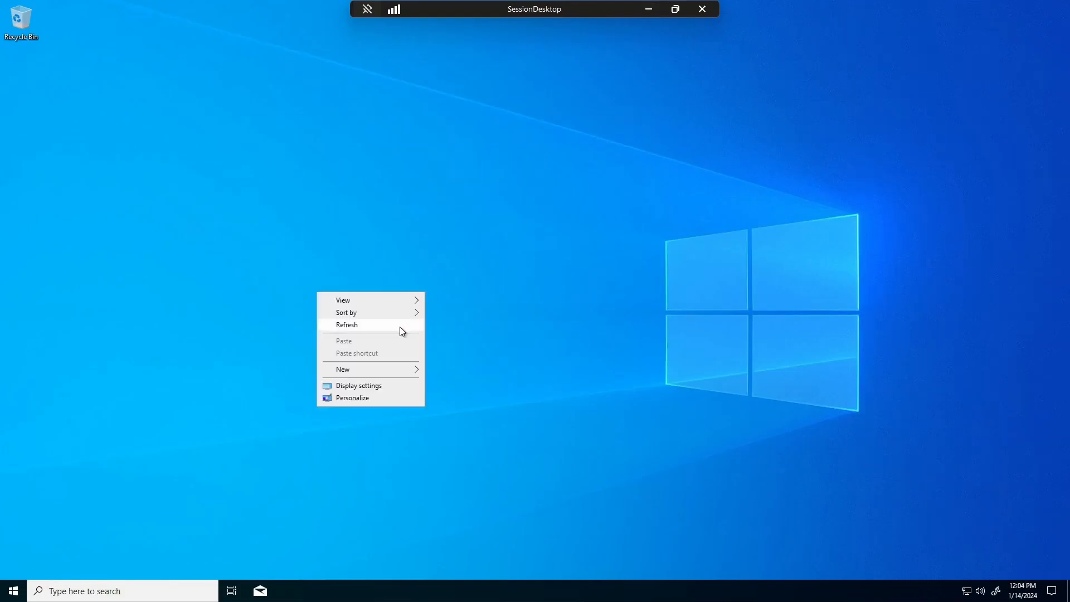
left_click(399, 326)
left_click(157, 598)
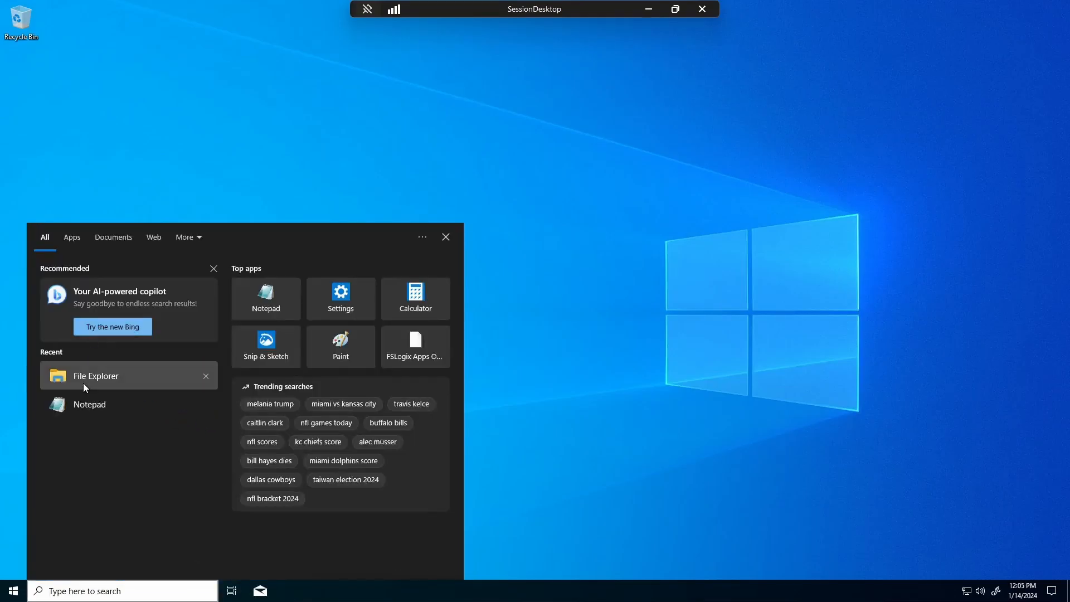
left_click(83, 380)
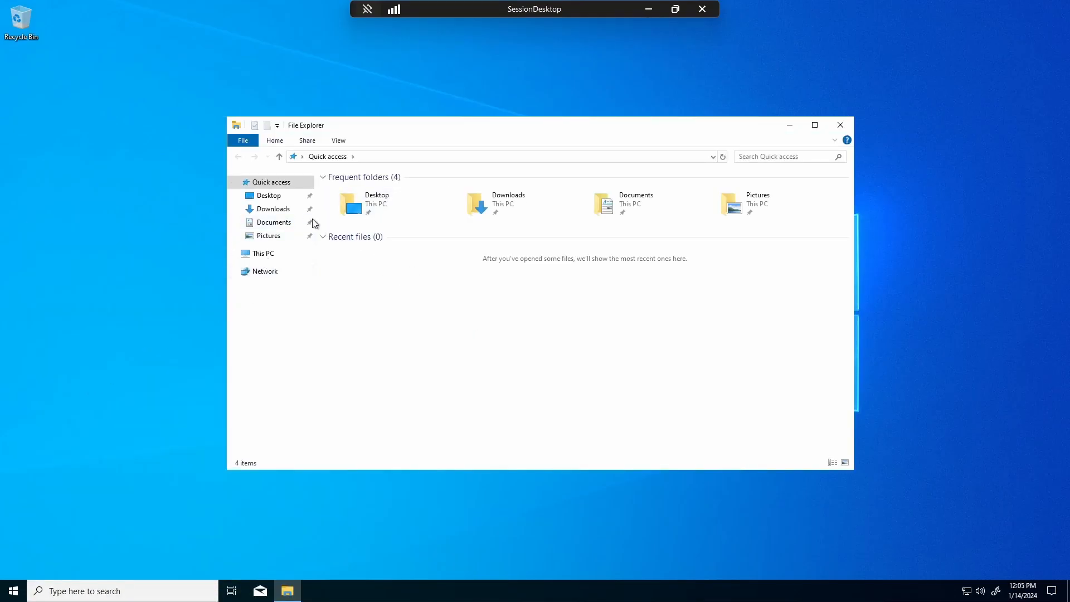
- Paste the 'jacks command (dnt delete)' file into Downloads and open it in Notepad
left_click(273, 209)
right_click(456, 261)
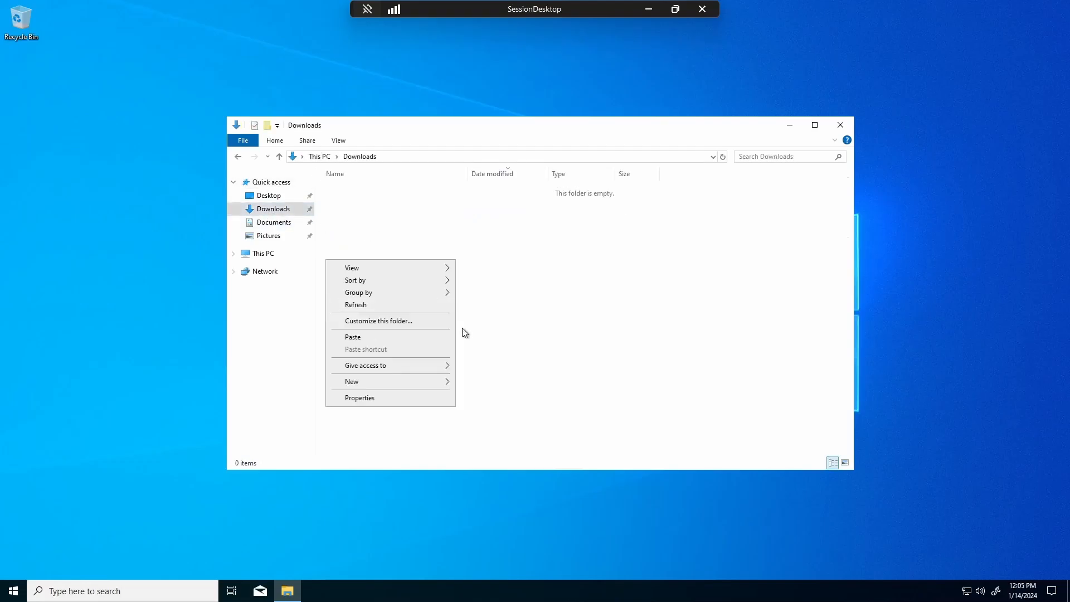
left_click(373, 337)
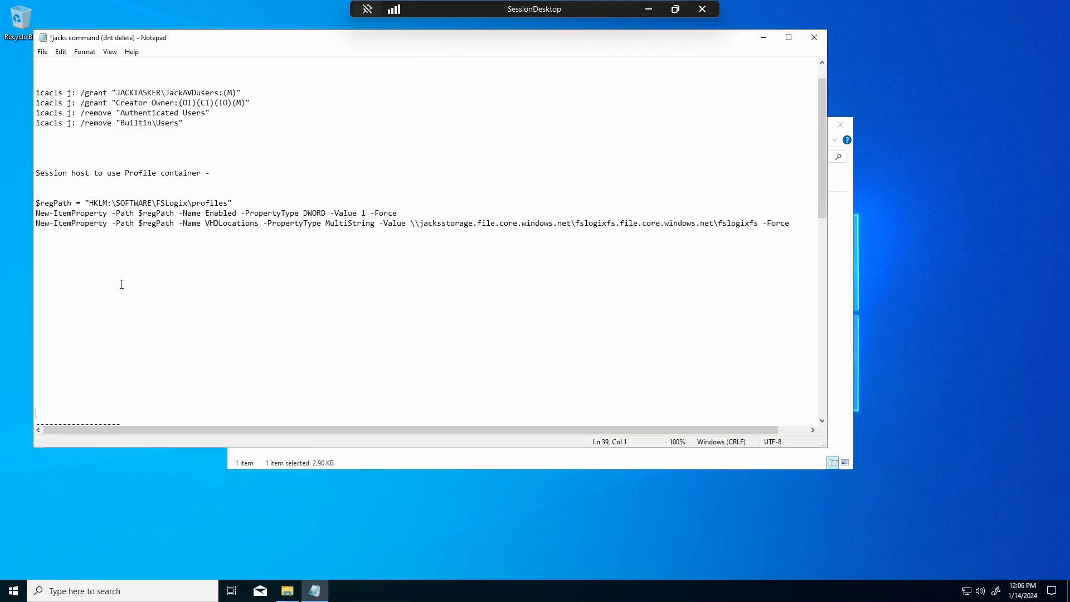
scroll(128, 284, "up", 1)
left_click(321, 146)
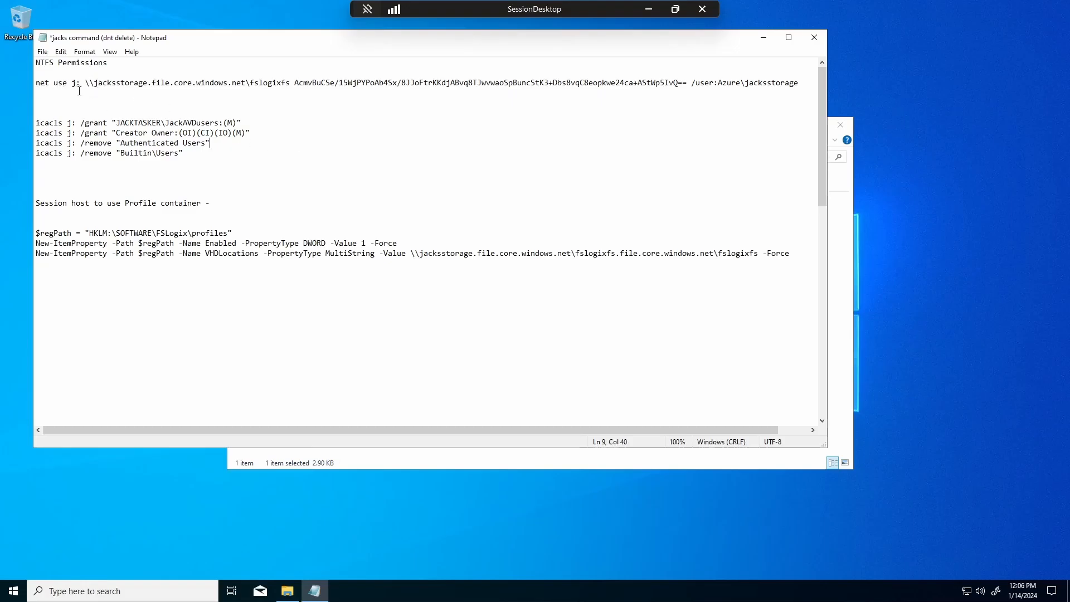
- Show the local Set up FSLogix Profile Container article at the session-host configuration section
left_click(648, 9)
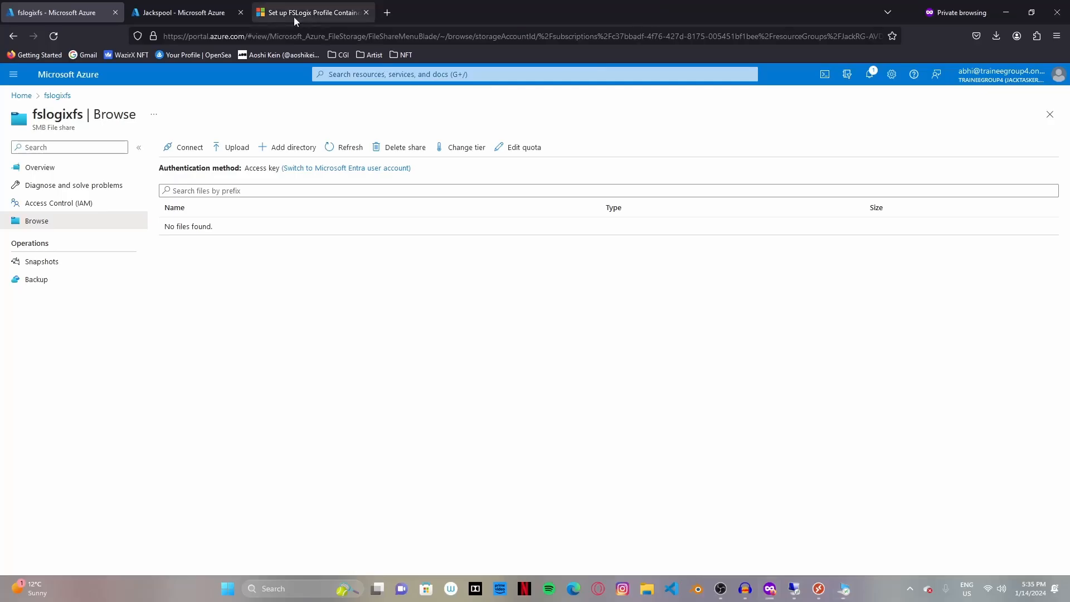
left_click(307, 13)
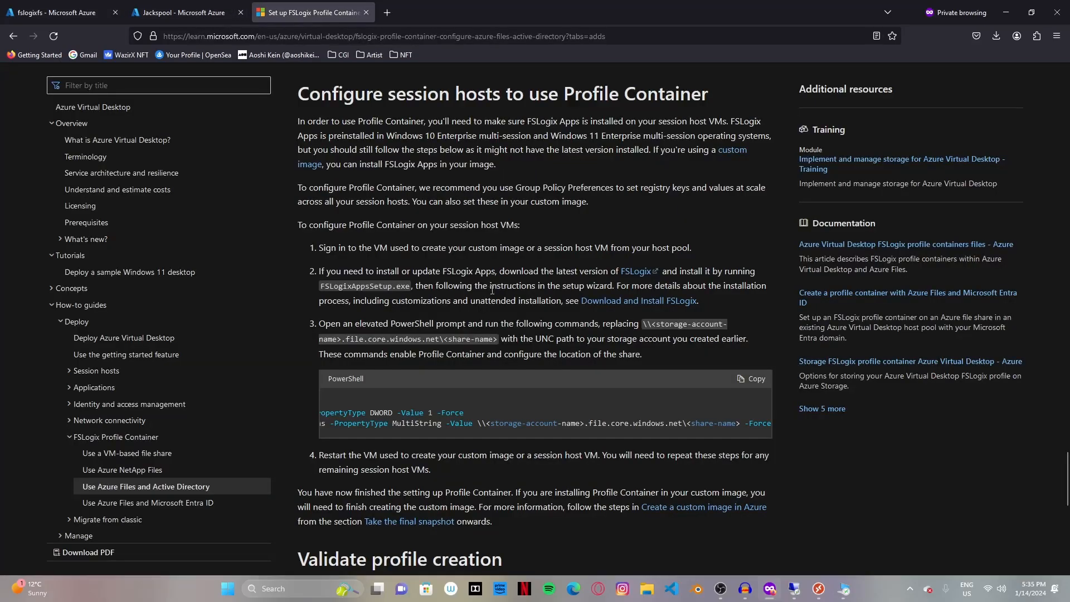
left_click_drag(1066, 467, 1066, 503)
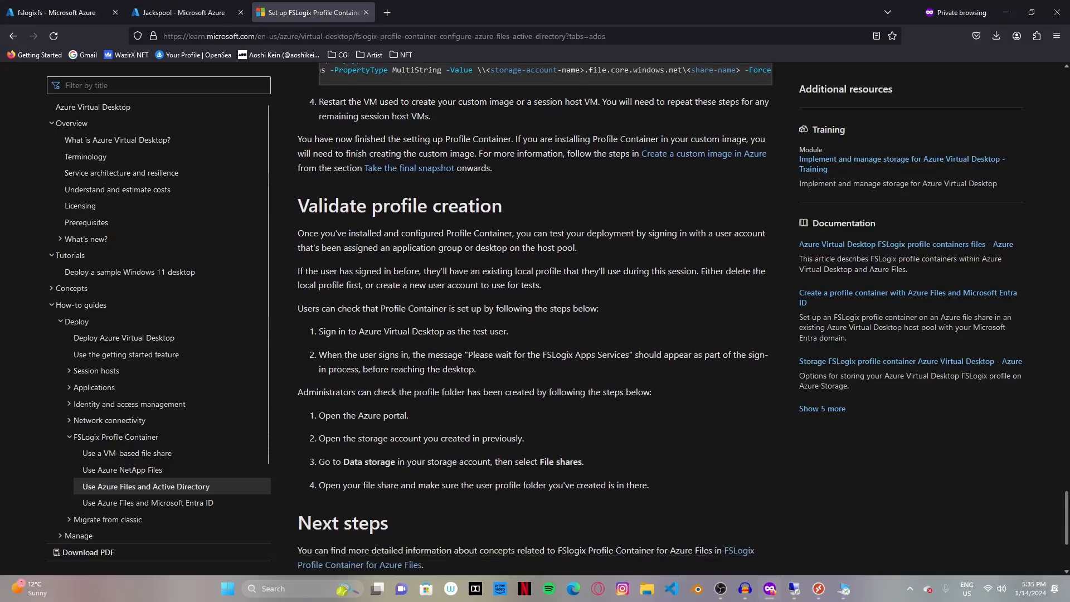
scroll(613, 365, "up", 10)
scroll(524, 320, "up", 6)
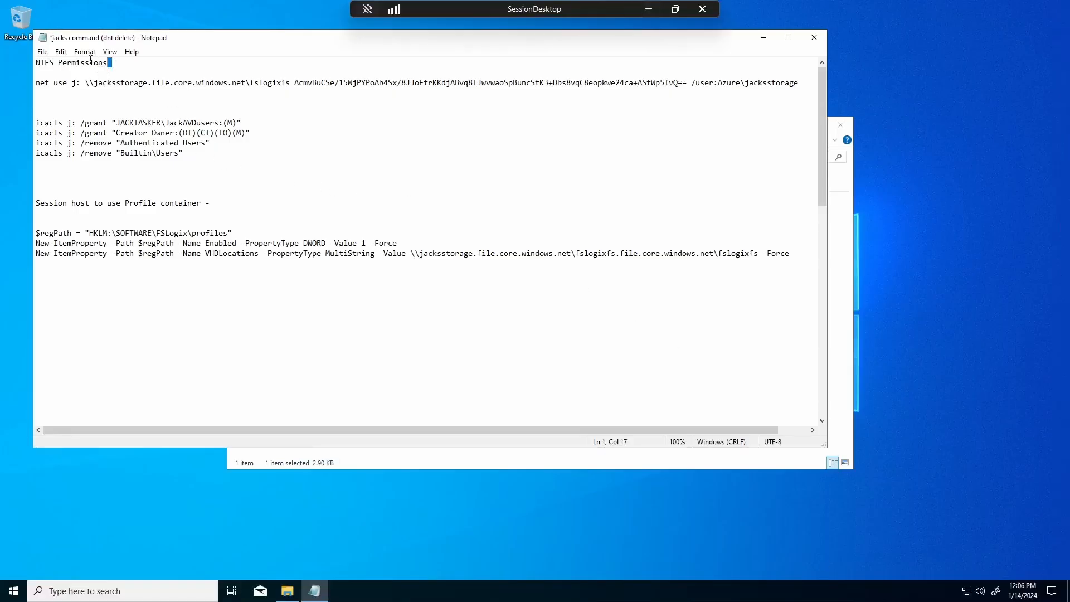
- Review the NTFS permission commands, the $regPath line and the net use share path
left_click_drag(91, 60, 37, 62)
left_click(200, 162)
key("shift+Up")
key("shift+Up")
key("shift+Up")
key("shift+Up")
key("shift+Up")
key("shift+Up")
key("shift+Up")
key("shift+Up")
key("shift+Up")
key("shift+Up")
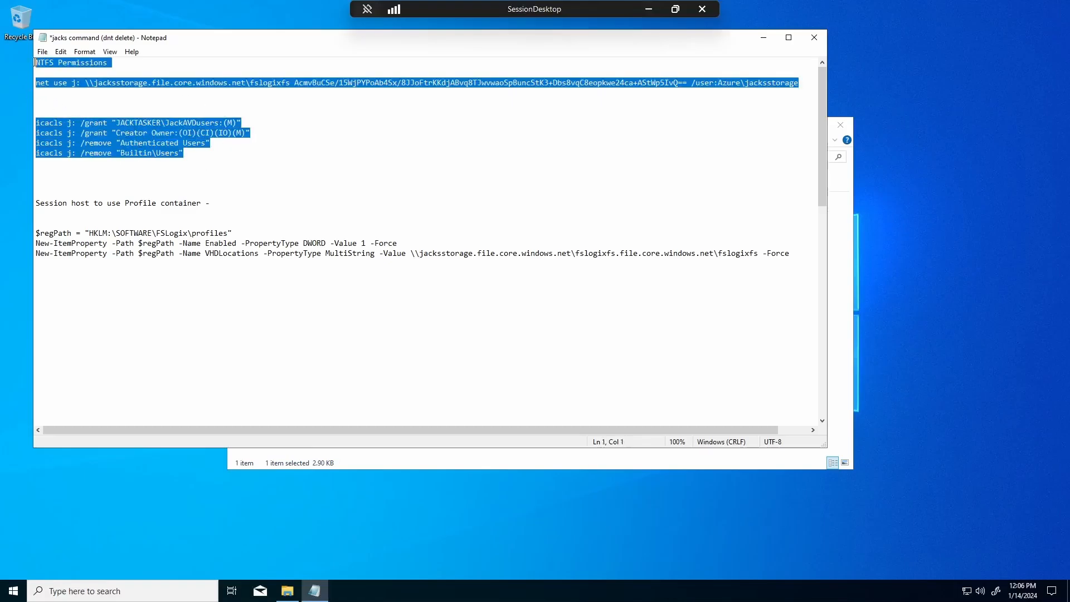
key("shift+Right")
key("shift+Right")
key("shift+Right")
key("shift+Right")
key("shift+Right")
left_click(209, 183)
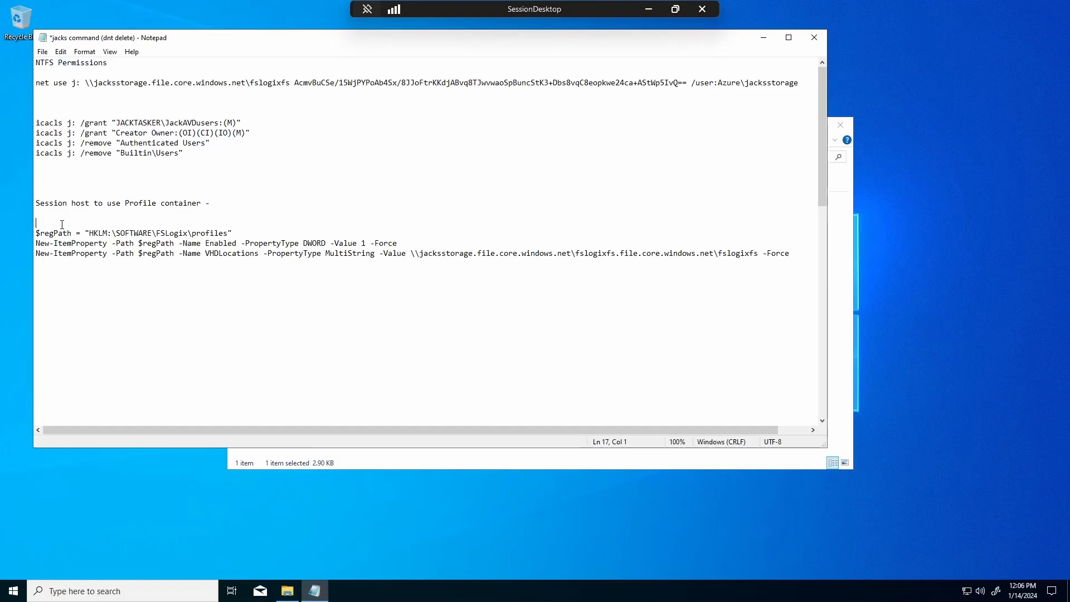
left_click_drag(132, 216, 228, 234)
left_click(269, 298)
left_click_drag(92, 83, 692, 84)
left_click(621, 125)
- Review the domain and group names, the profile container registry commands and the VHDLocations path
left_click_drag(117, 123, 217, 122)
left_click_drag(166, 123, 220, 123)
left_click(262, 143)
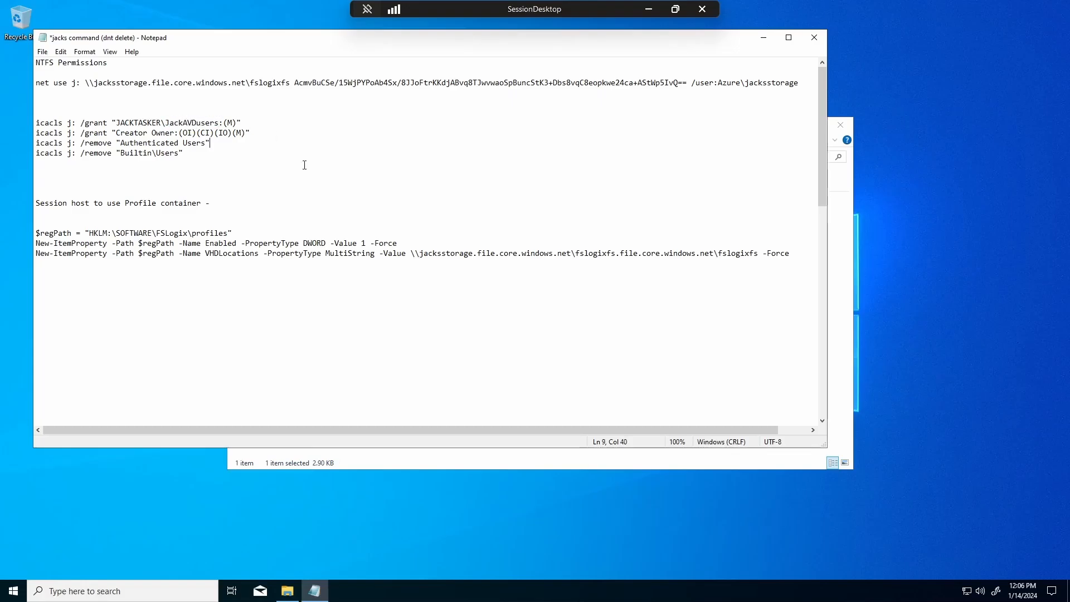
left_click(382, 273)
left_click_drag(35, 234, 585, 271)
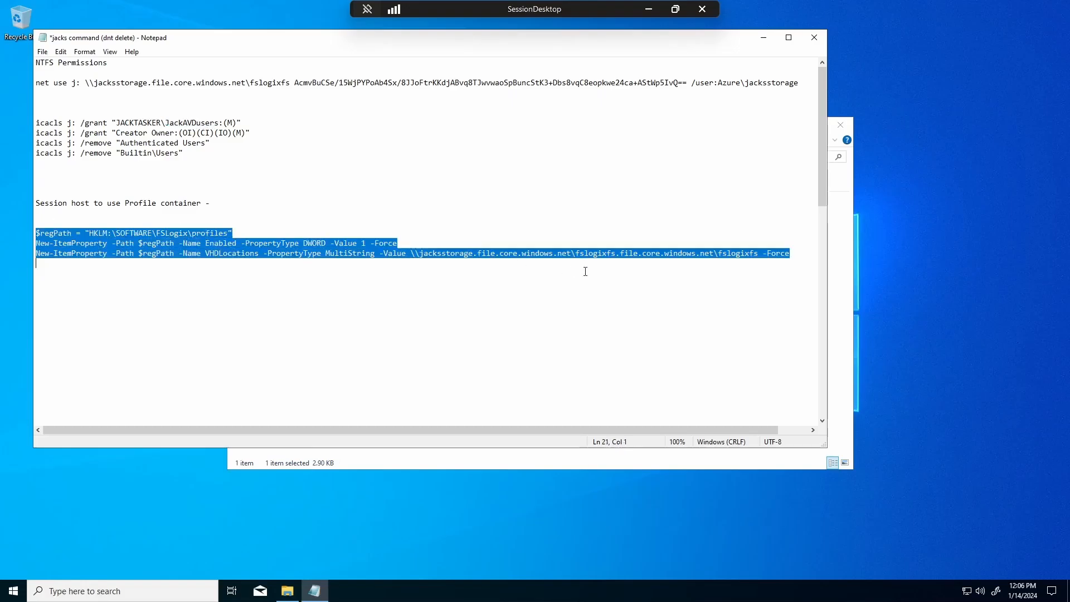
left_click(610, 313)
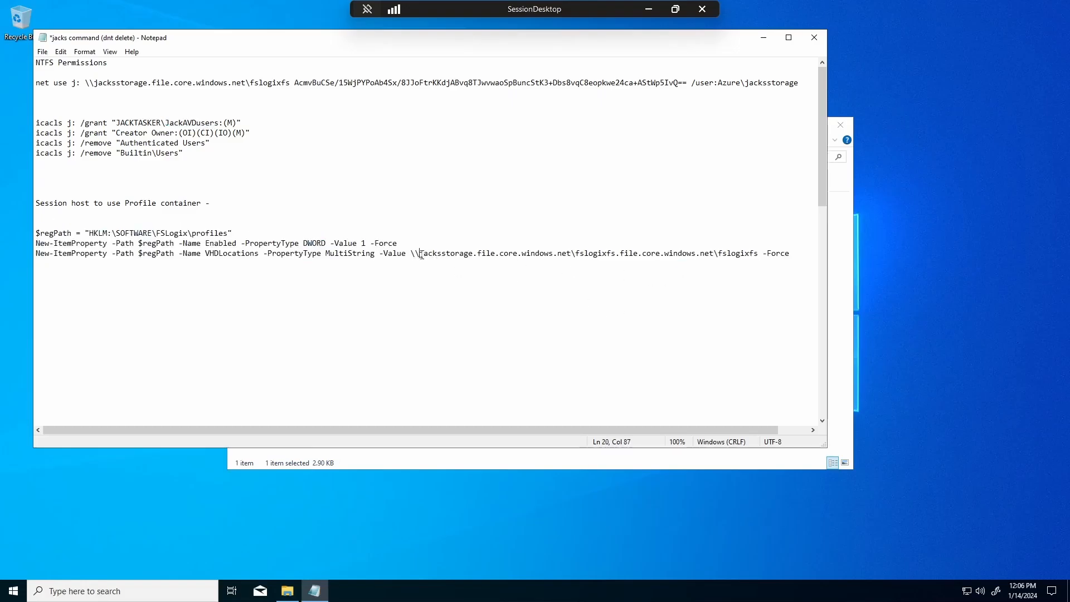
left_click_drag(419, 253, 526, 261)
left_click_drag(656, 270, 805, 257)
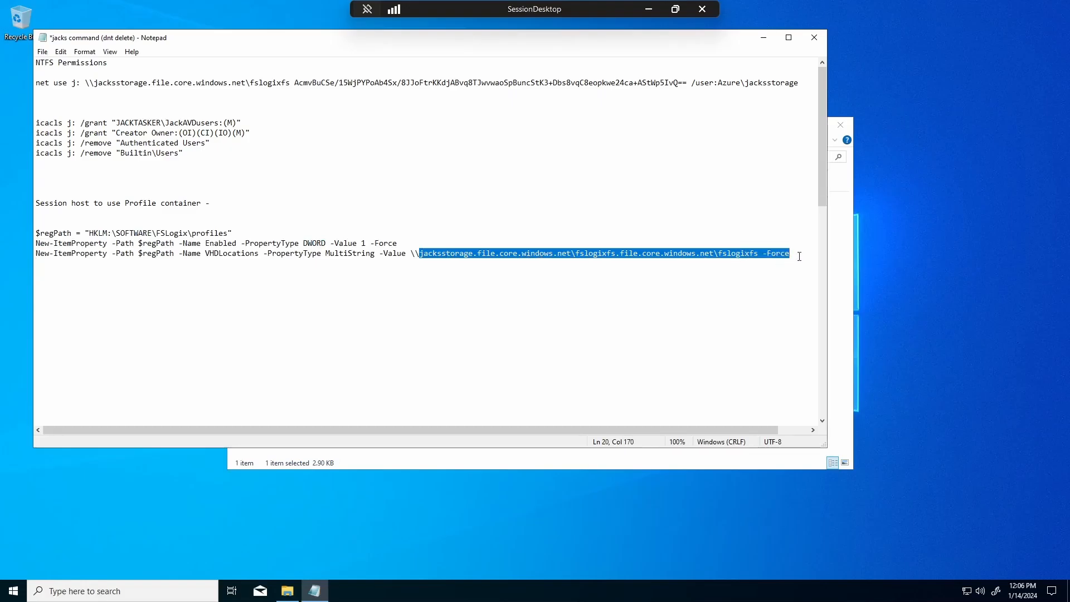
key("Down")
key("Down")
key("Down")
key("Down")
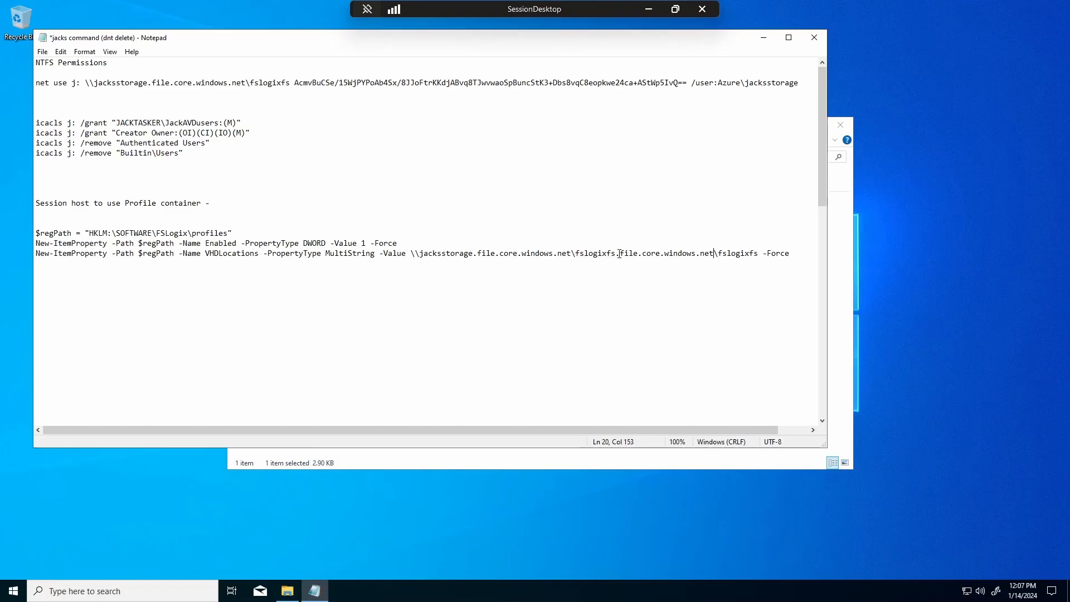
- Delete the duplicated 'file.core.windows.net\fslogixfs' part from VHDLocations and save the file
left_click_drag(619, 254, 478, 253)
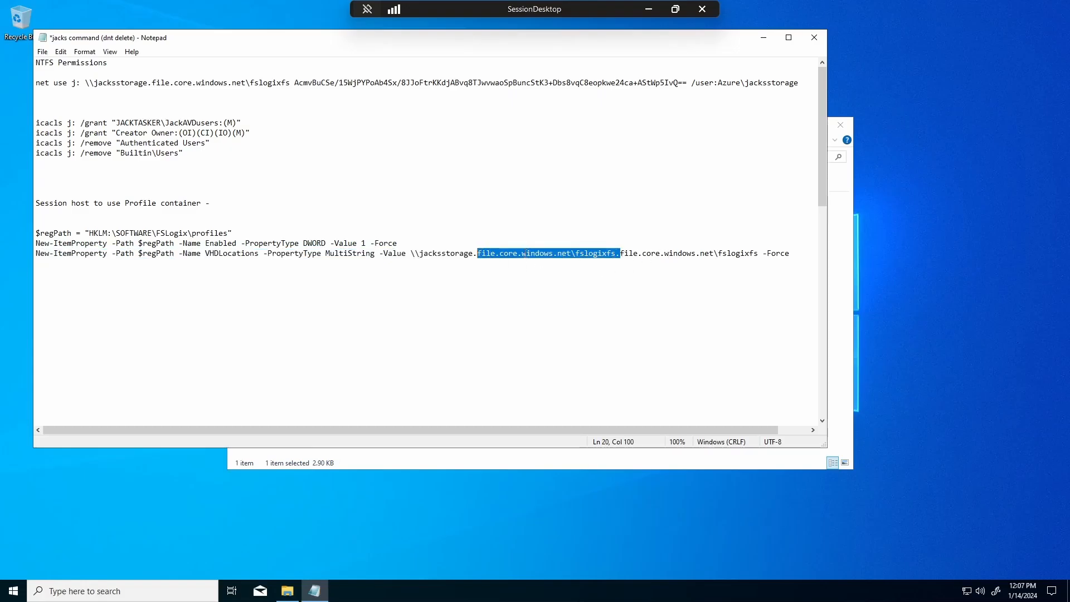
key("Delete")
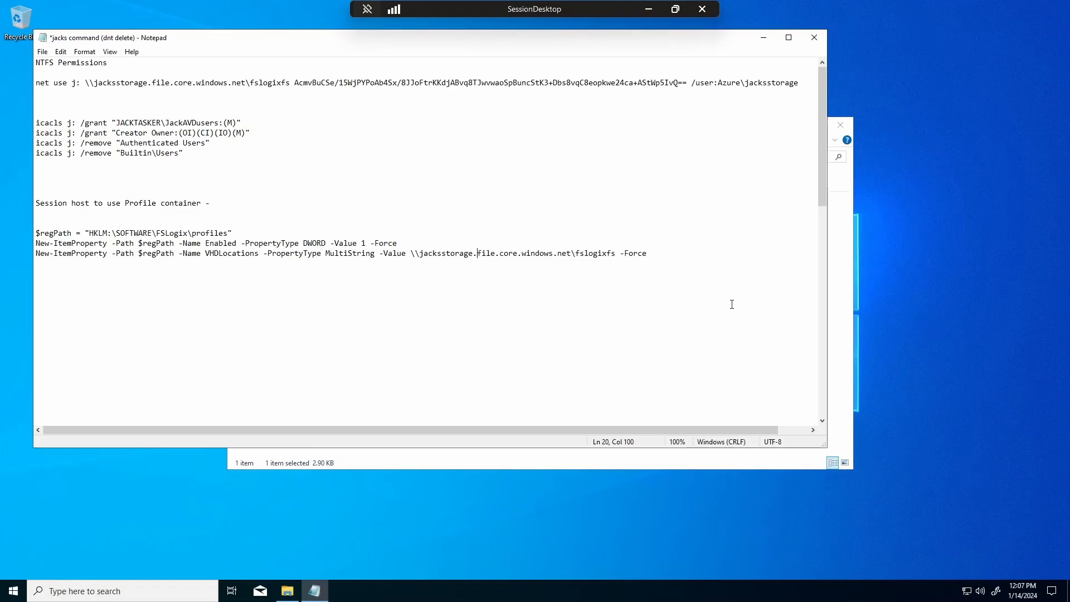
left_click(604, 281)
key("ctrl+s")
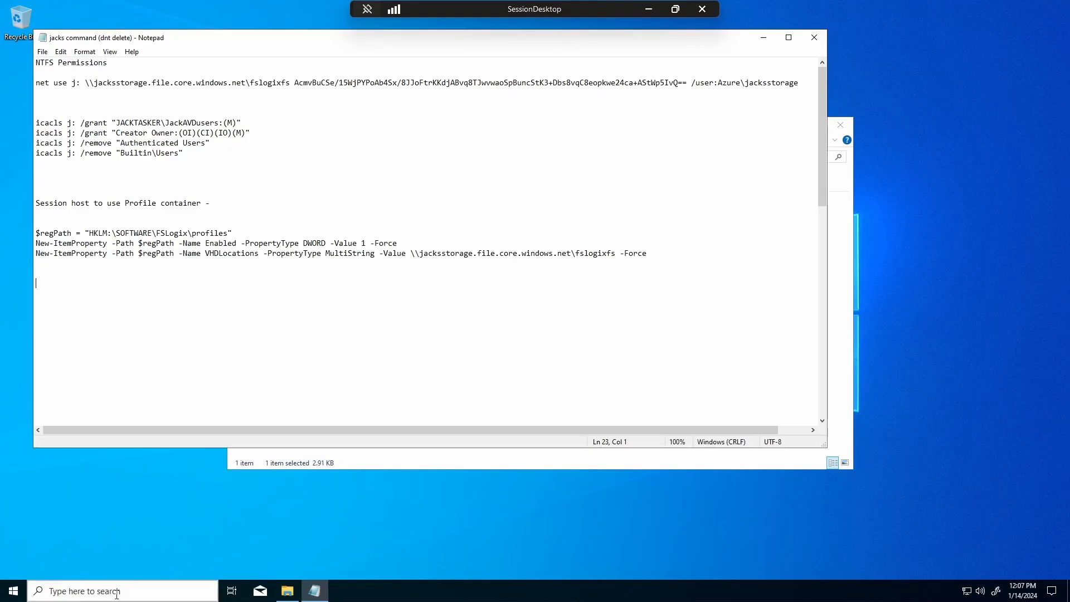
- Start Windows PowerShell as administrator with admin credentials, then minimize it
left_click(118, 592)
type("power")
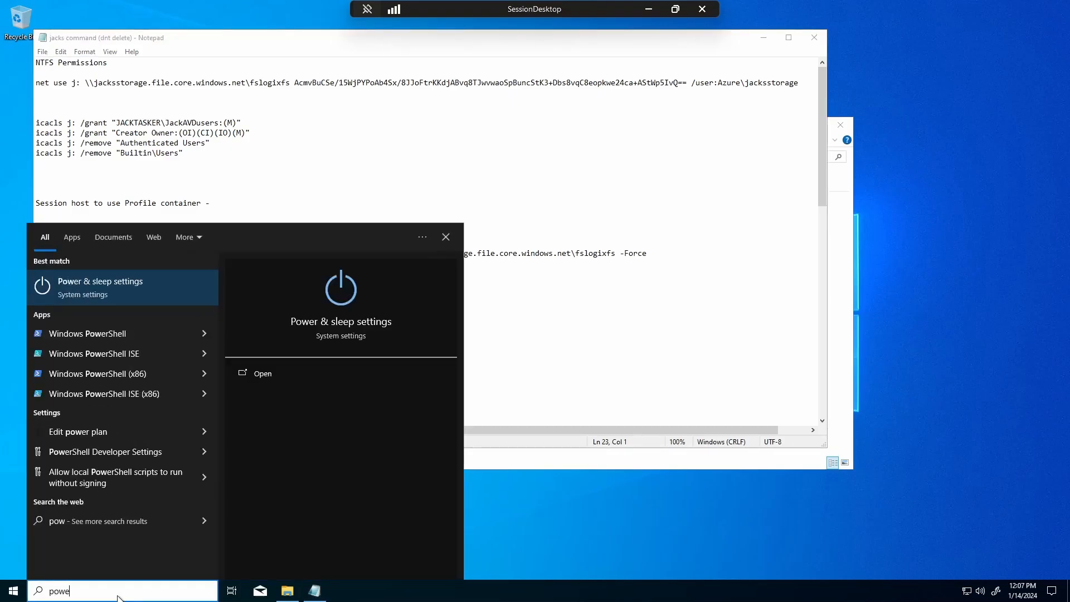
right_click(92, 333)
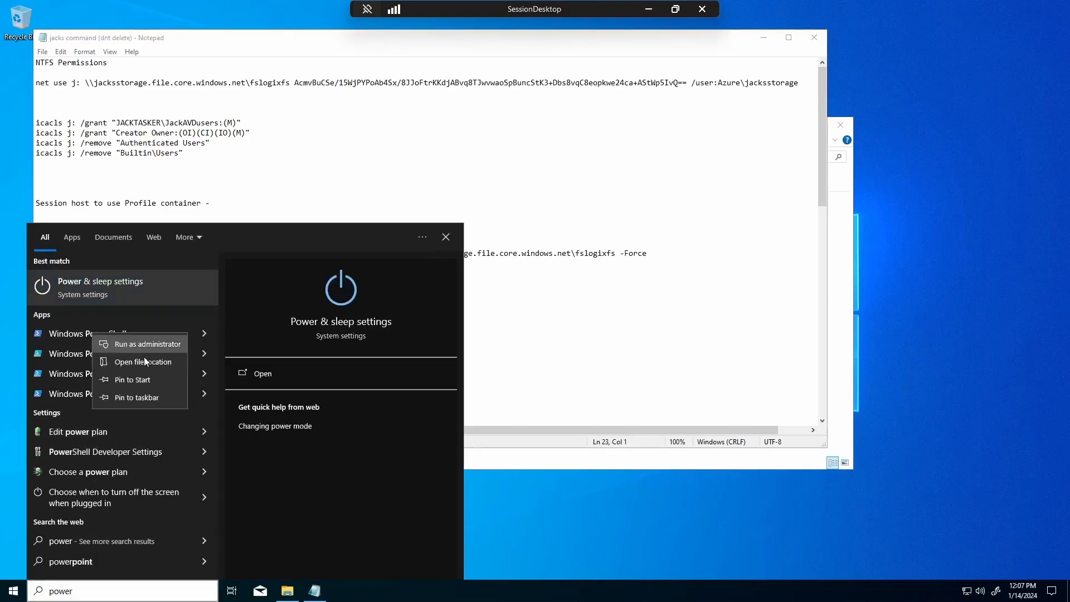
left_click(149, 349)
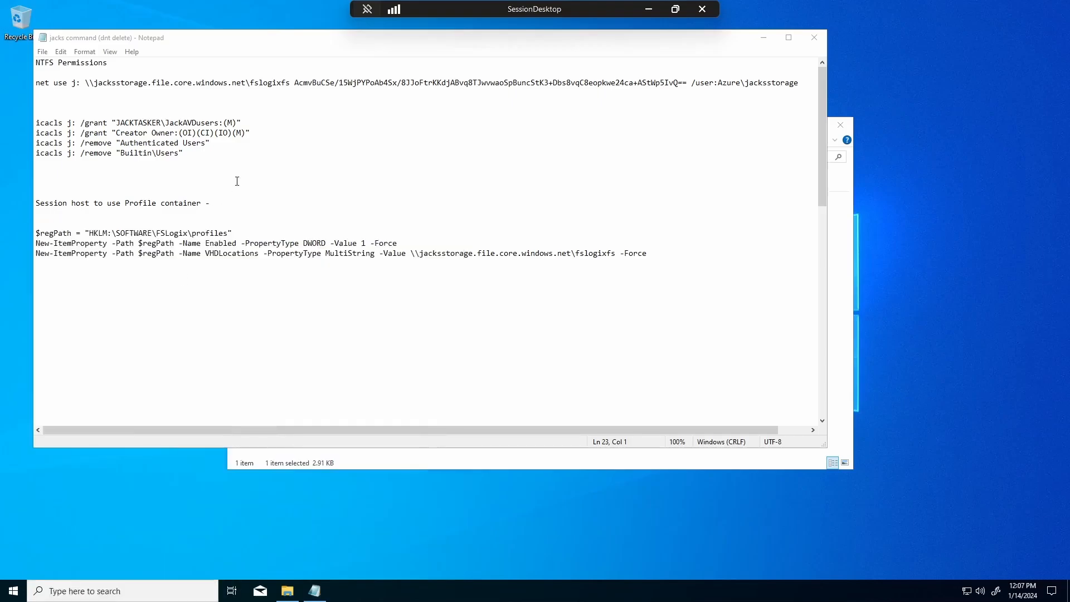
type("admin1")
key("Tab")
type("••••••••••••")
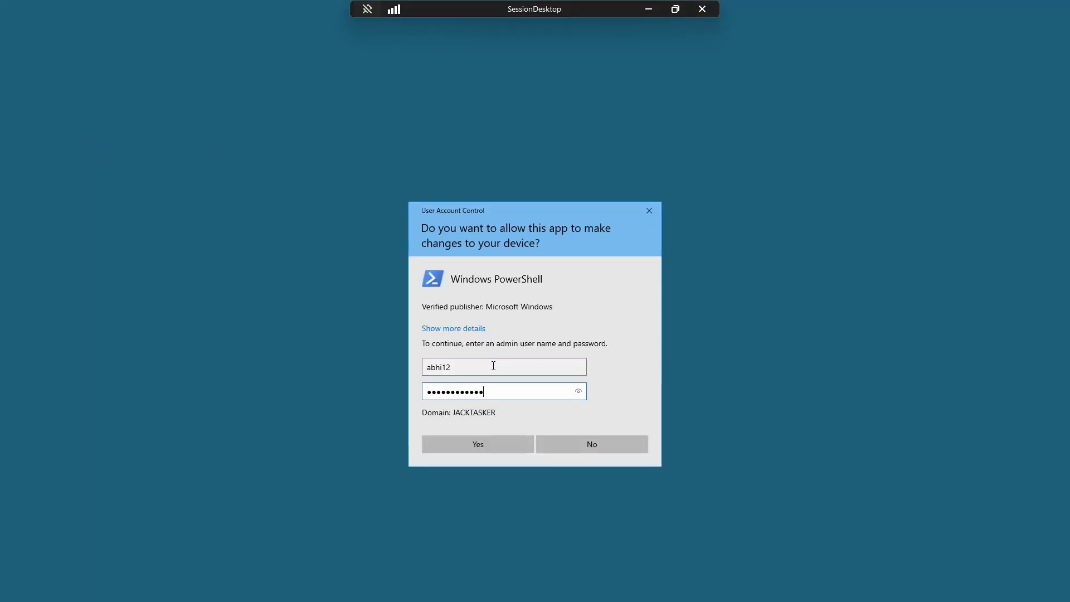
key("Return")
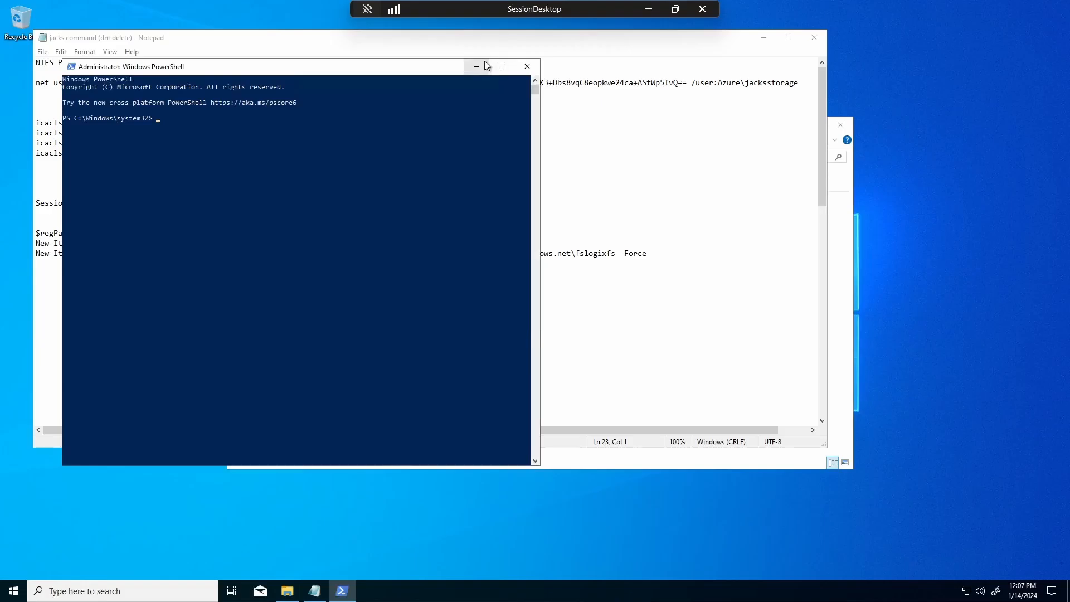
left_click(477, 67)
- Change the drive letter from j: to y: on the net use and first icacls lines
left_click(77, 84)
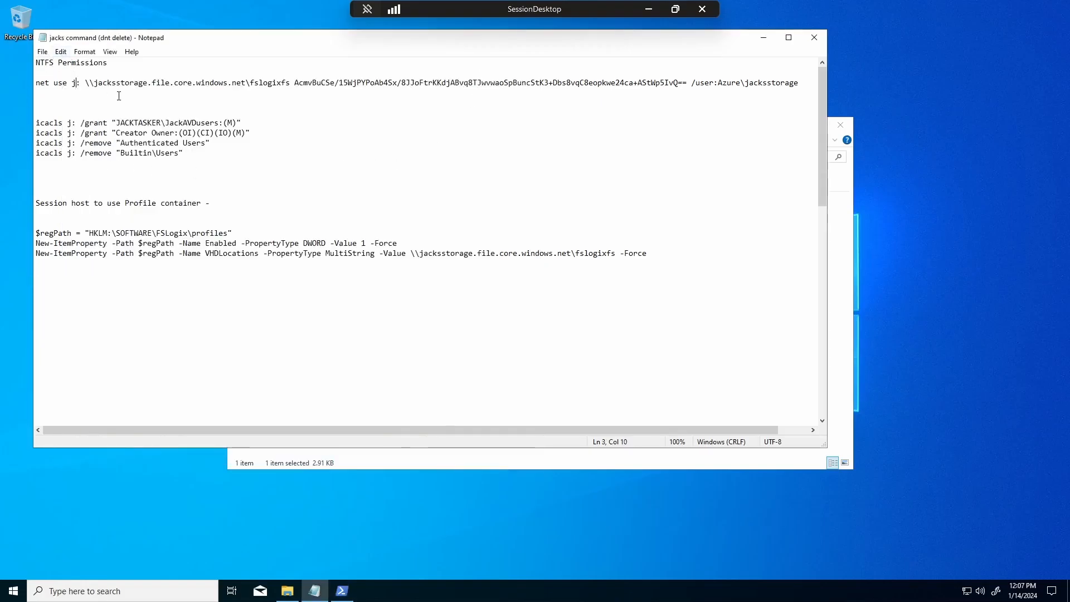
key("BackSpace")
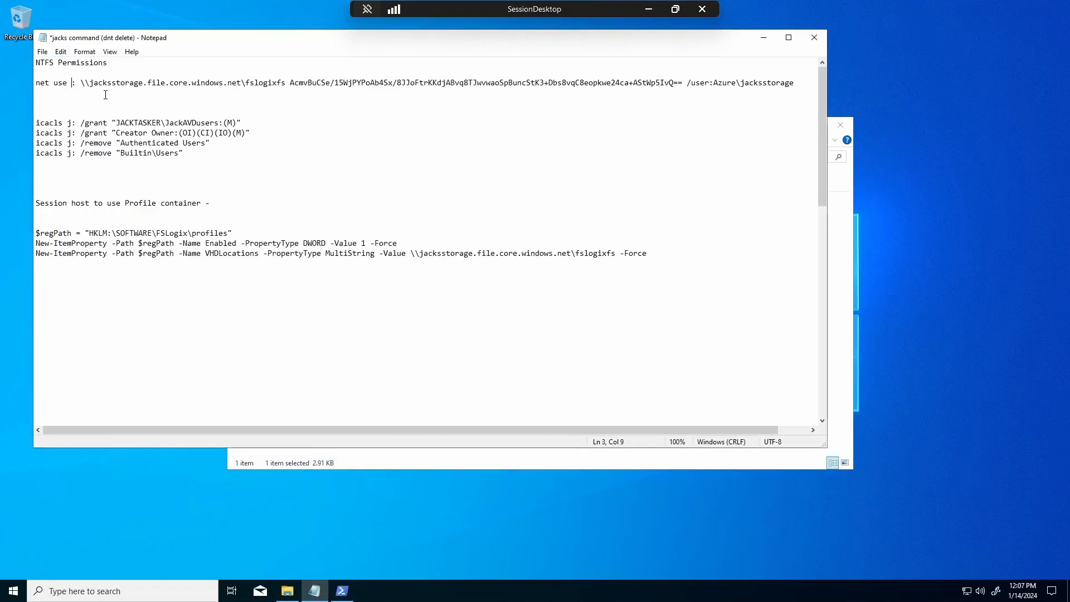
type("y")
left_click(72, 124)
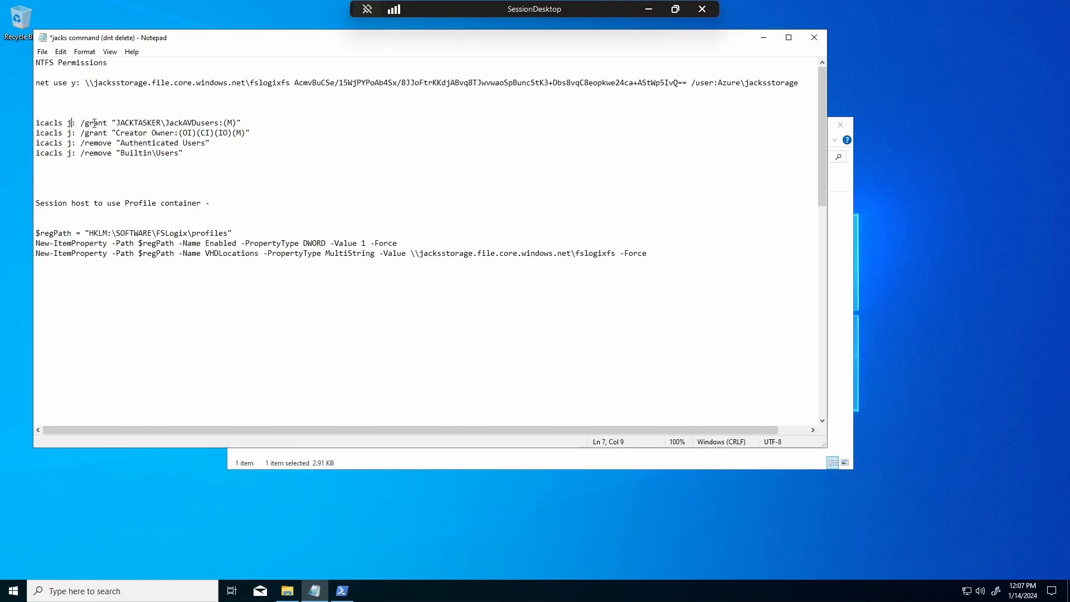
key("BackSpace")
type("y")
- Switch the remaining three icacls lines to y:, save, and select the net use line
key("BackSpace")
type("y")
key("Down")
key("BackSpace")
type("y")
key("Down")
key("BackSpace")
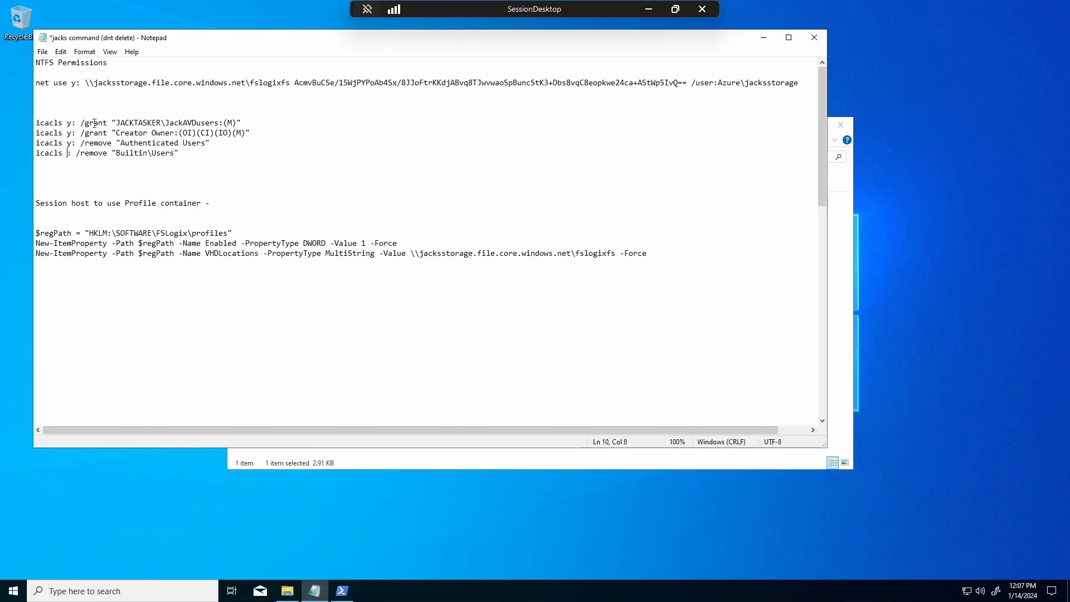
type("y")
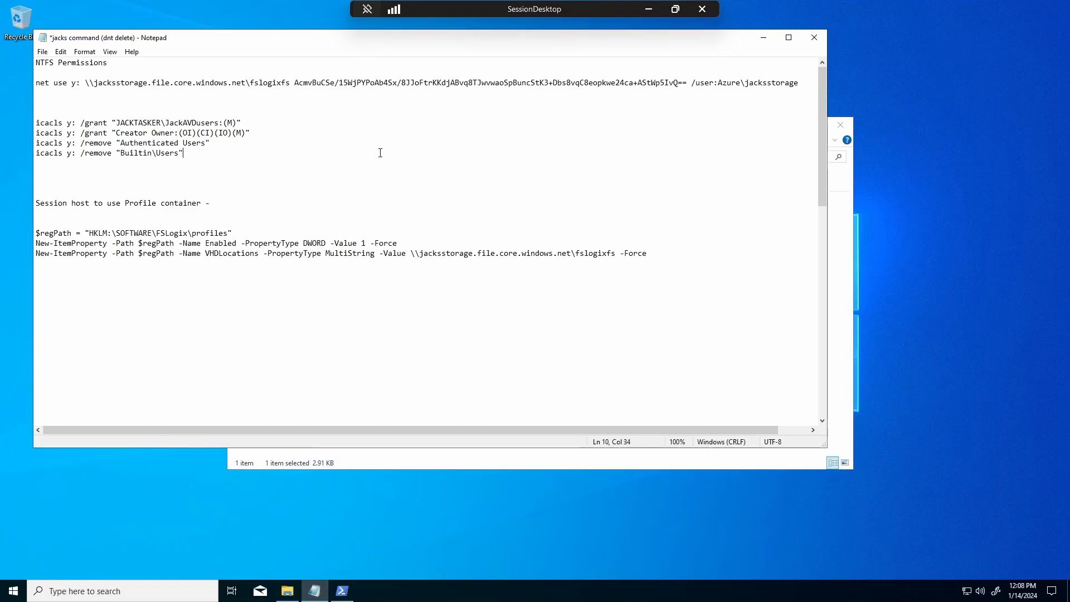
key("ctrl+s")
left_click_drag(37, 83, 808, 83)
key("ctrl+c")
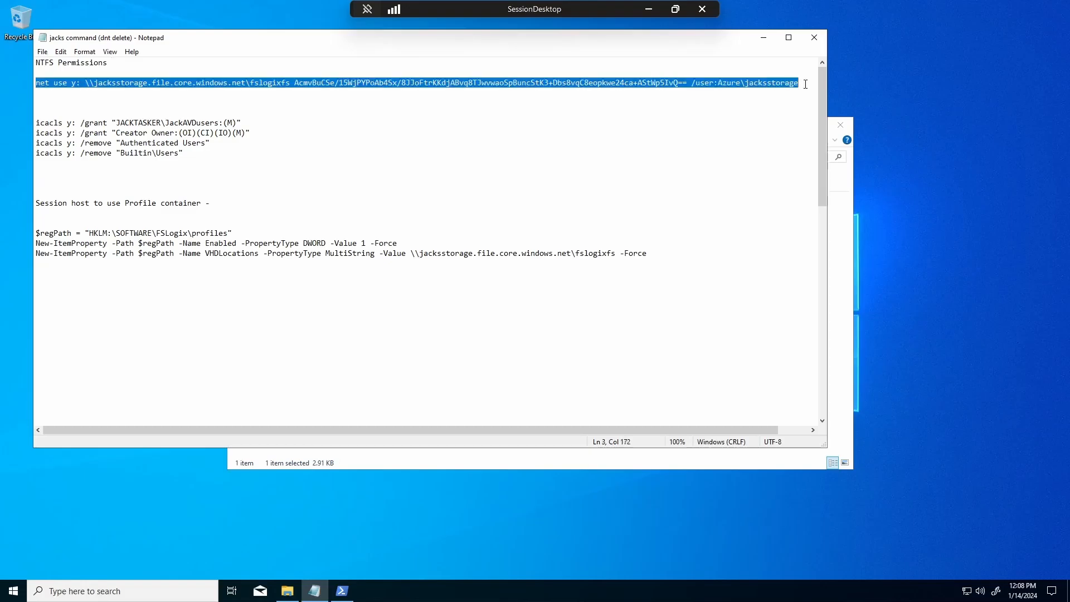
- Map the fslogixfs share as drive y: with the net use command in the admin PowerShell
left_click(764, 39)
left_click(834, 132)
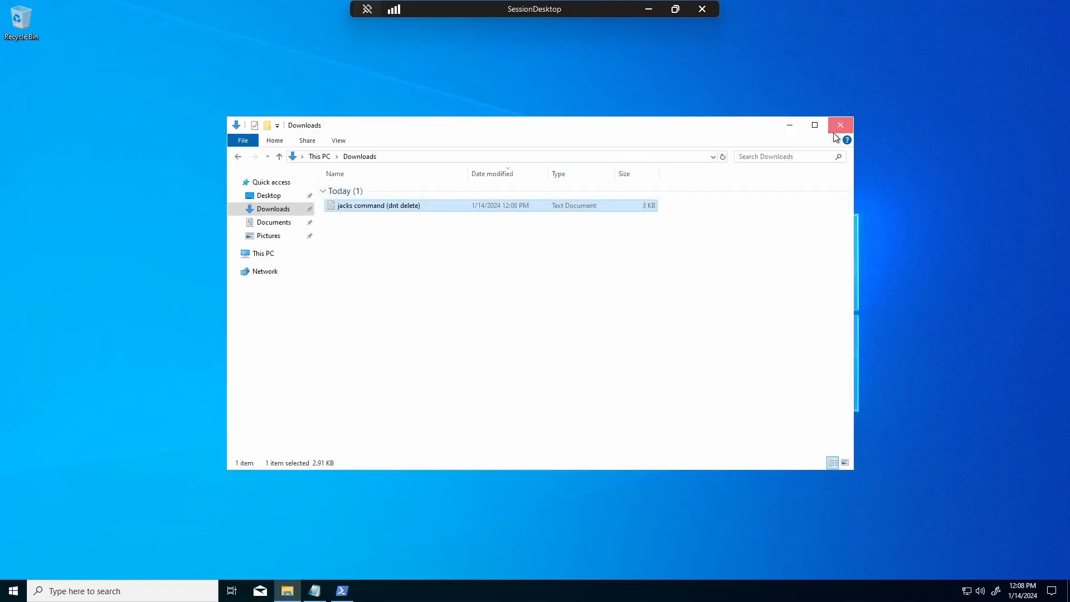
left_click(321, 593)
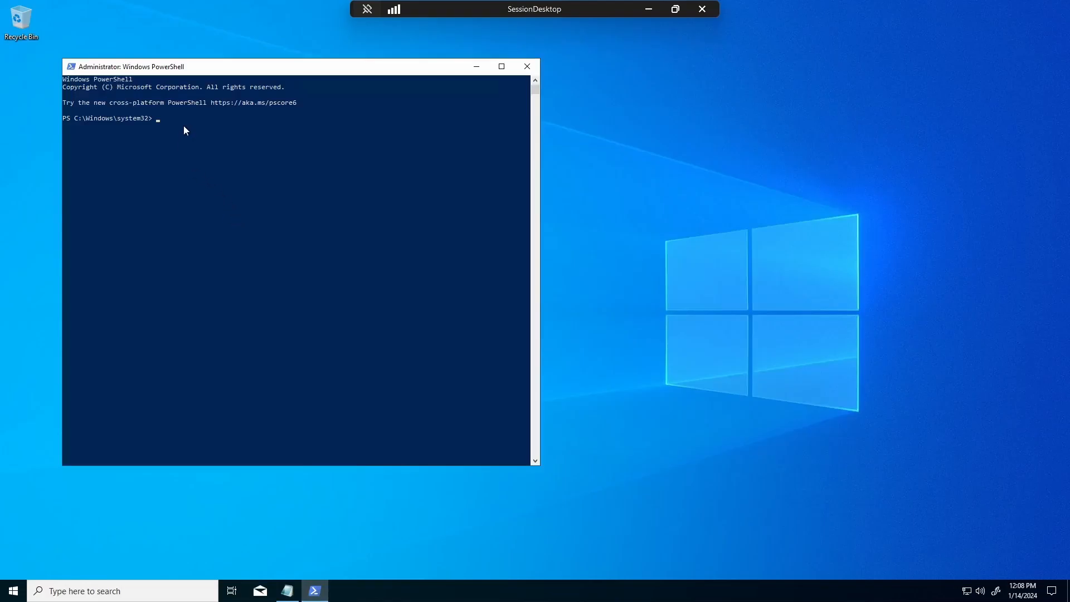
left_click(183, 152)
key("ctrl+v")
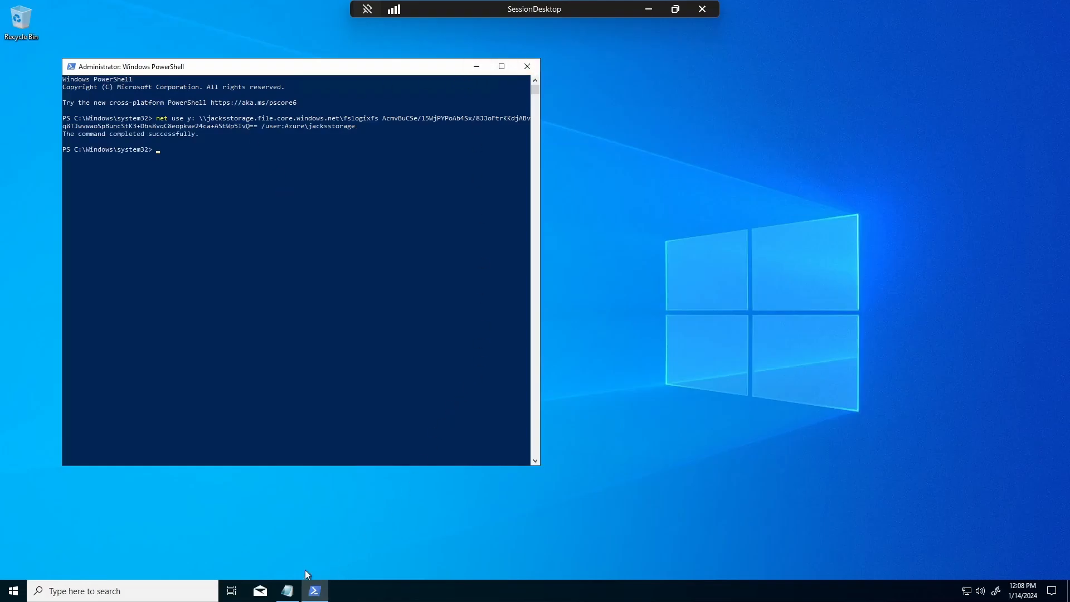
- Run the four icacls permission commands on the share from the Notepad notes
left_click(287, 591)
left_click_drag(184, 154, 30, 119)
key("ctrl+c")
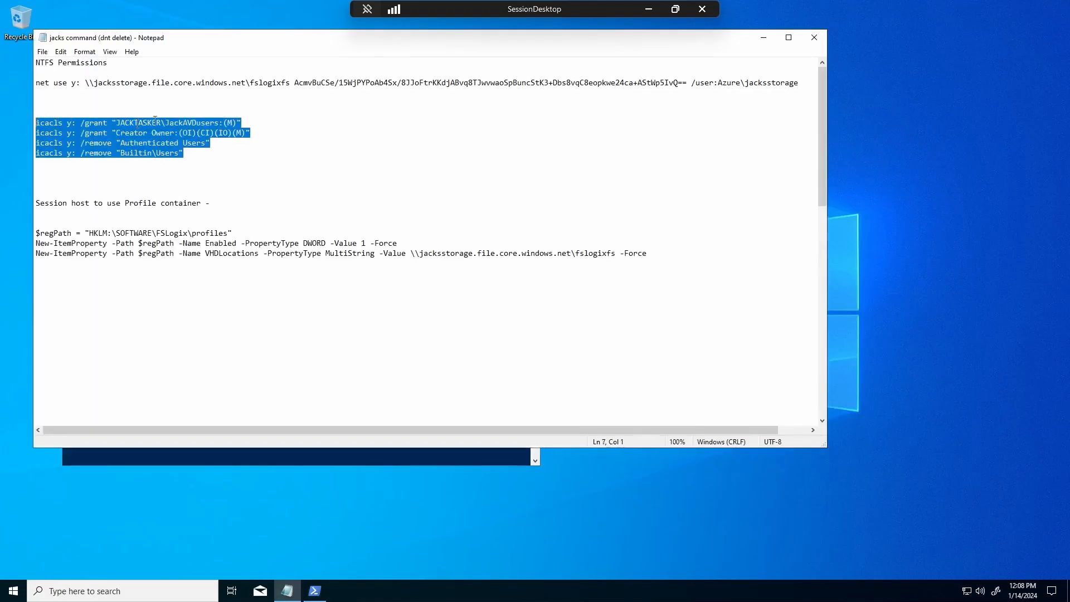
left_click(763, 37)
right_click(219, 192)
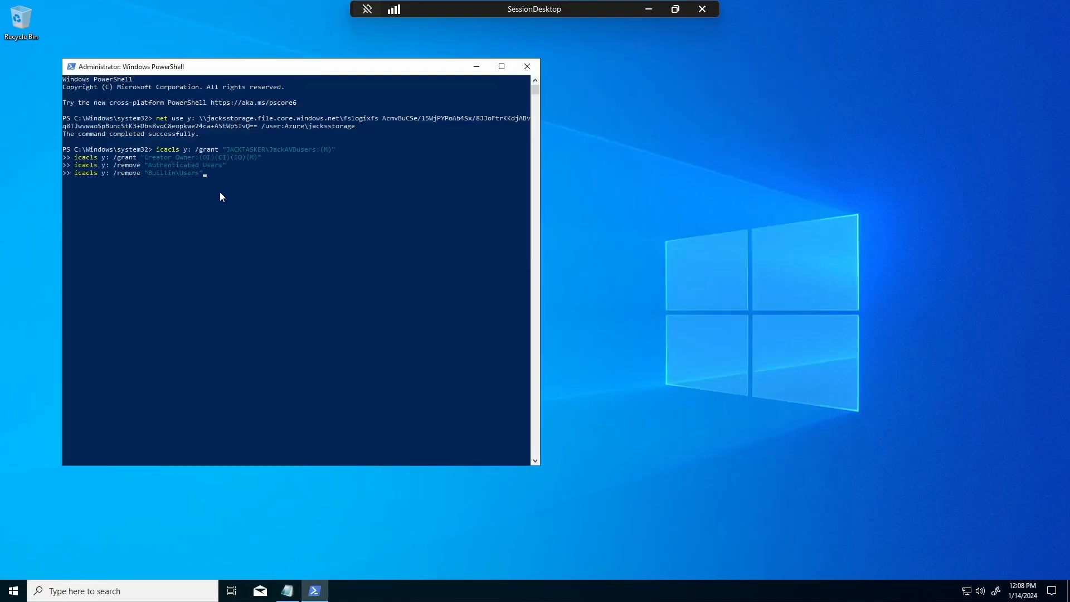
key("Return")
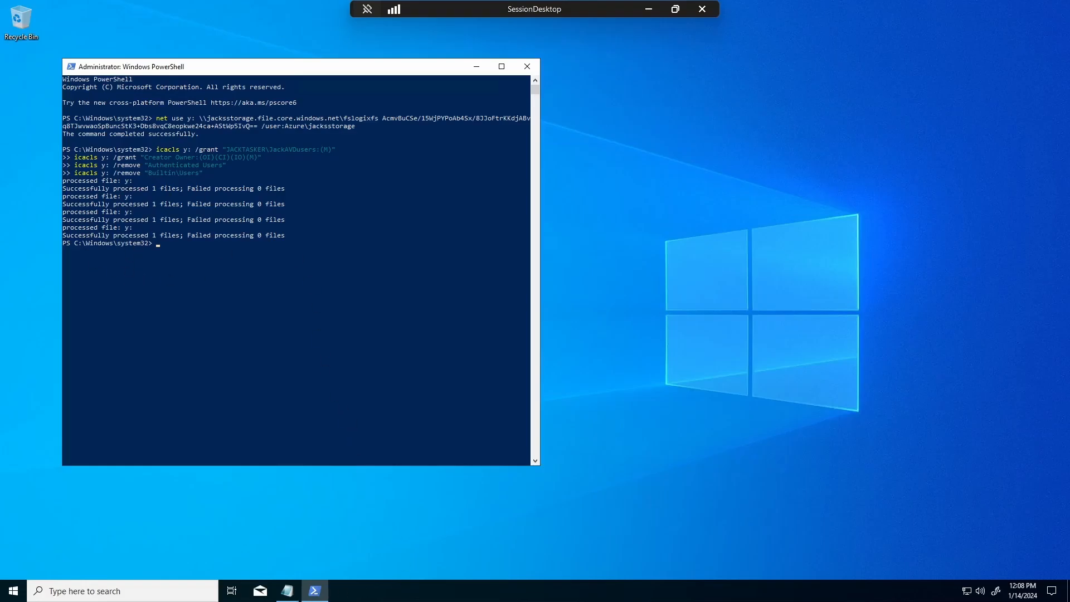
left_click(287, 590)
left_click(237, 253)
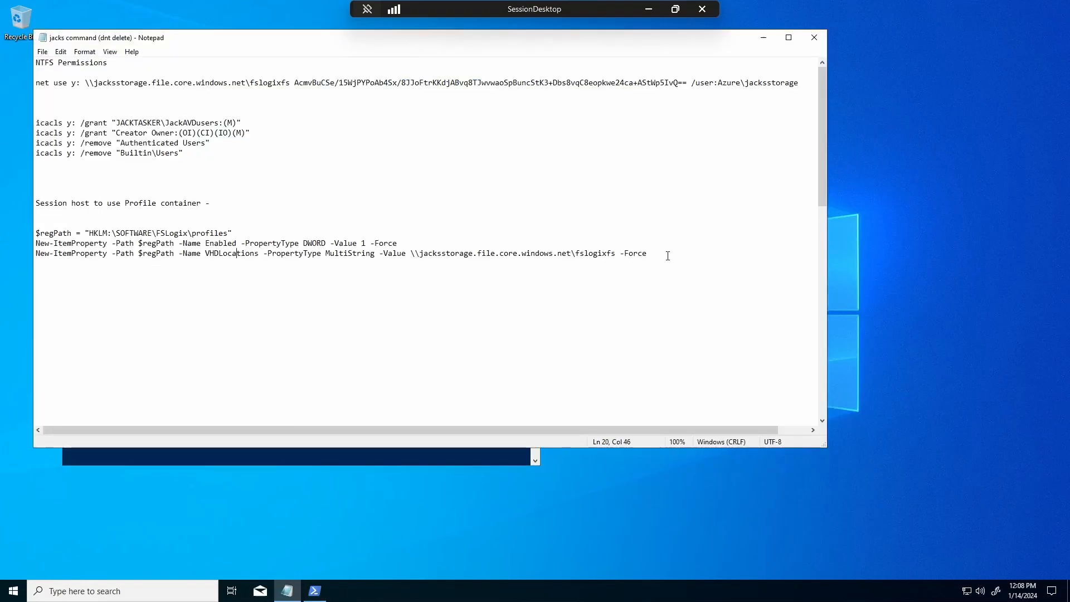
- Create the FSLogix Enabled=1 and VHDLocations registry values by running the three registry commands
left_click_drag(668, 255, 36, 223)
key("ctrl+c")
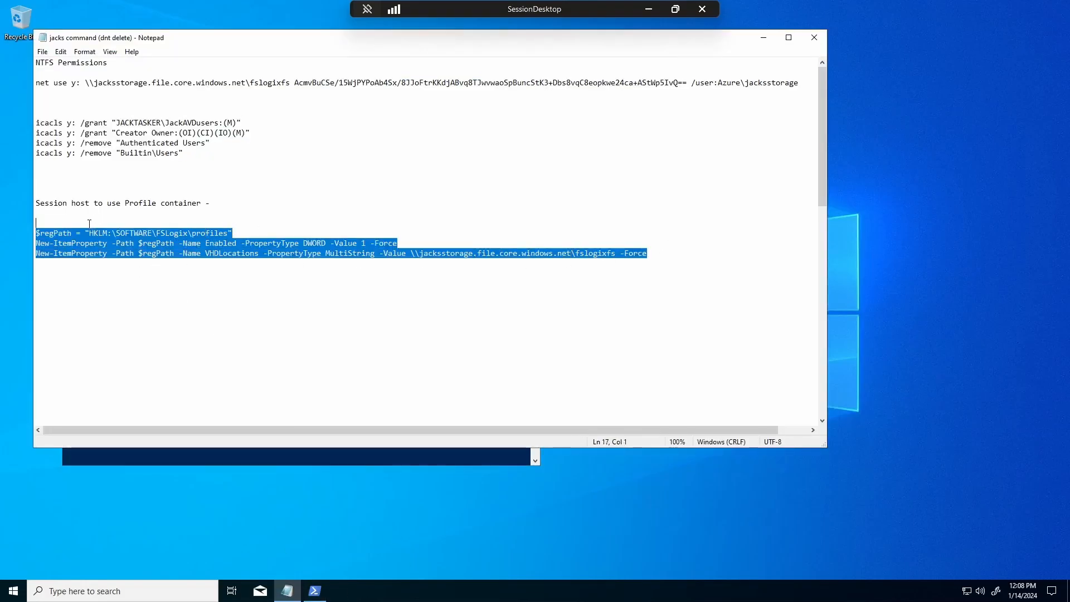
left_click(762, 38)
left_click(159, 290)
right_click(158, 307)
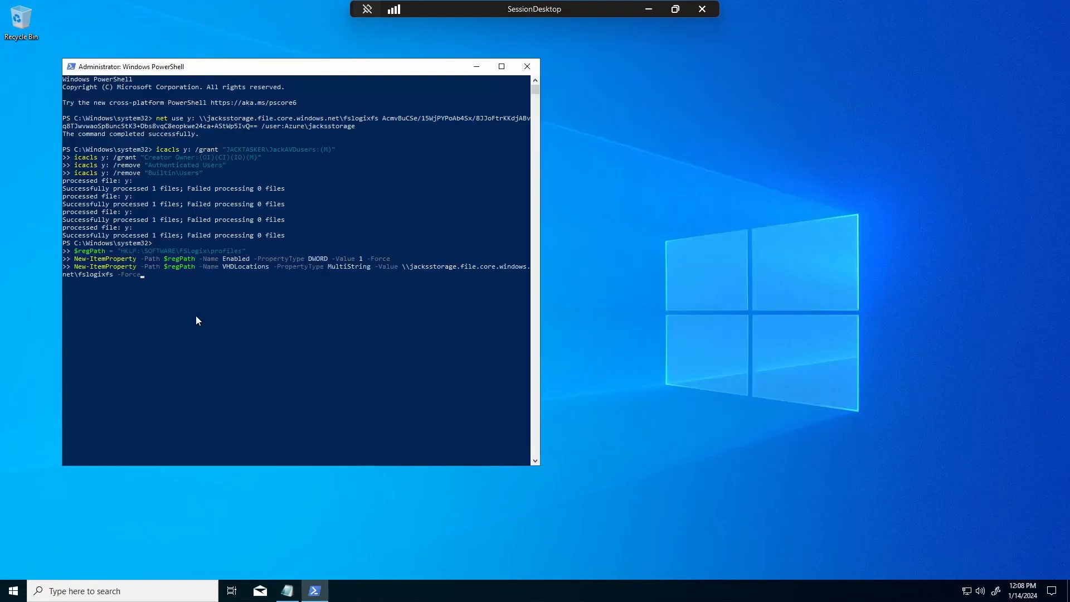
key("Return")
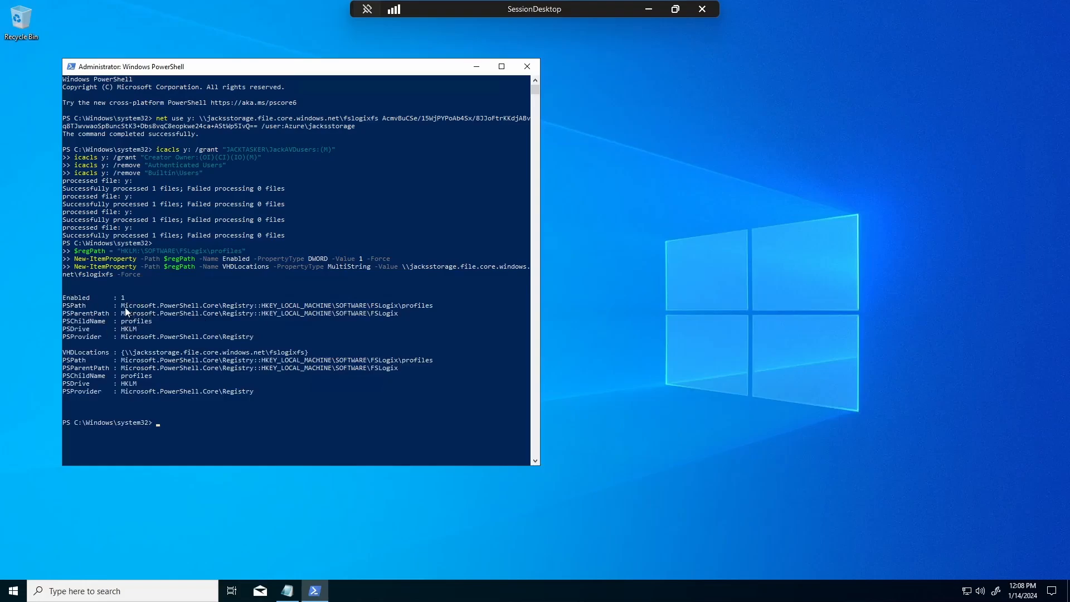
left_click_drag(125, 307, 405, 372)
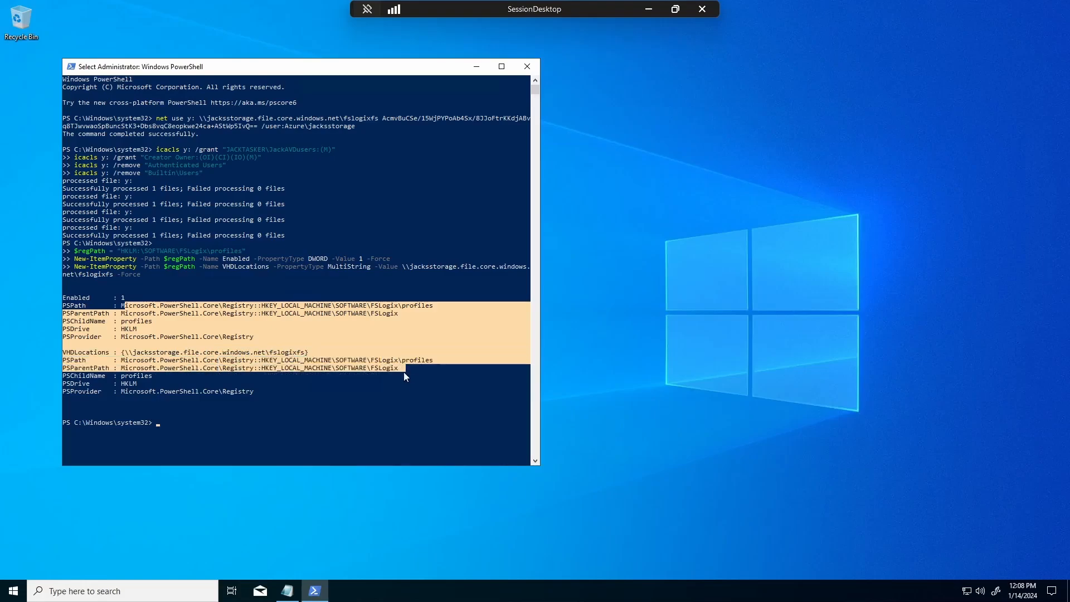
left_click(399, 375)
- Refresh the desktop, close PowerShell, and disconnect from the AVD session via Start's menu
right_click(723, 199)
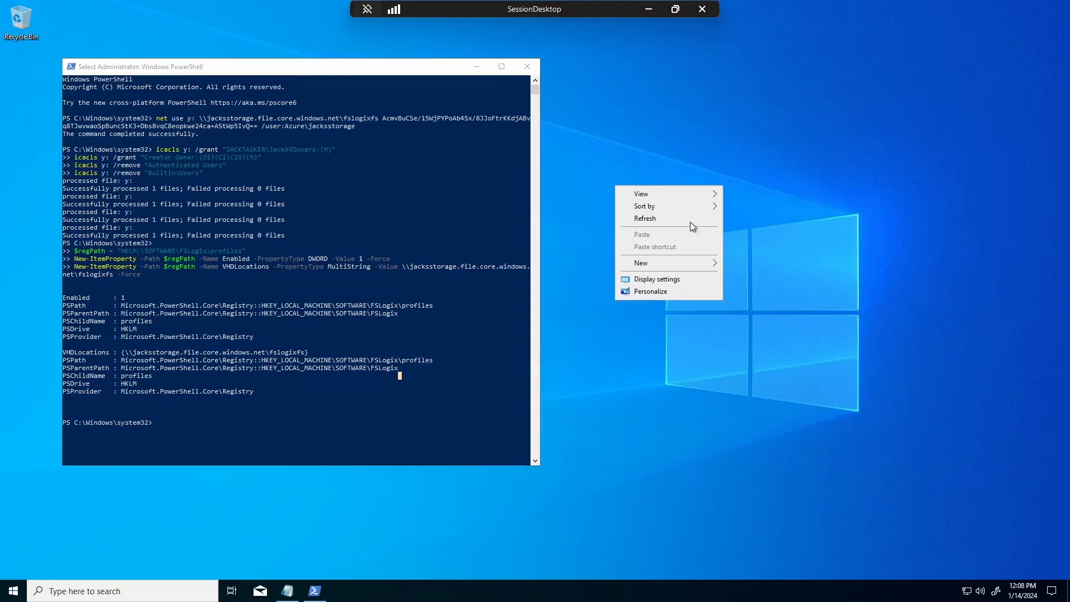
left_click(690, 222)
left_click(527, 66)
right_click(546, 79)
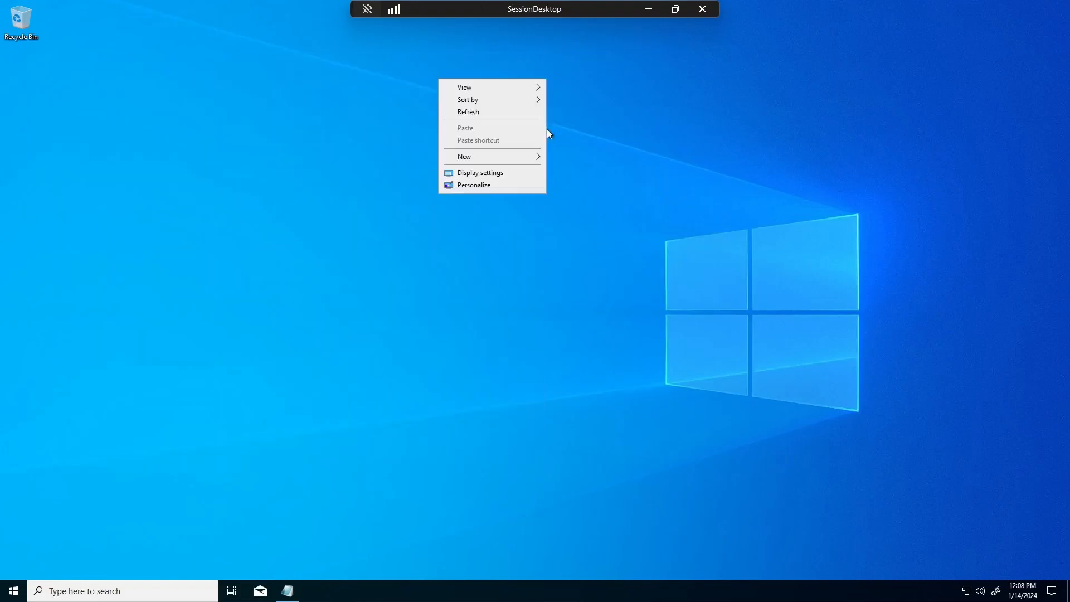
left_click(502, 111)
right_click(13, 590)
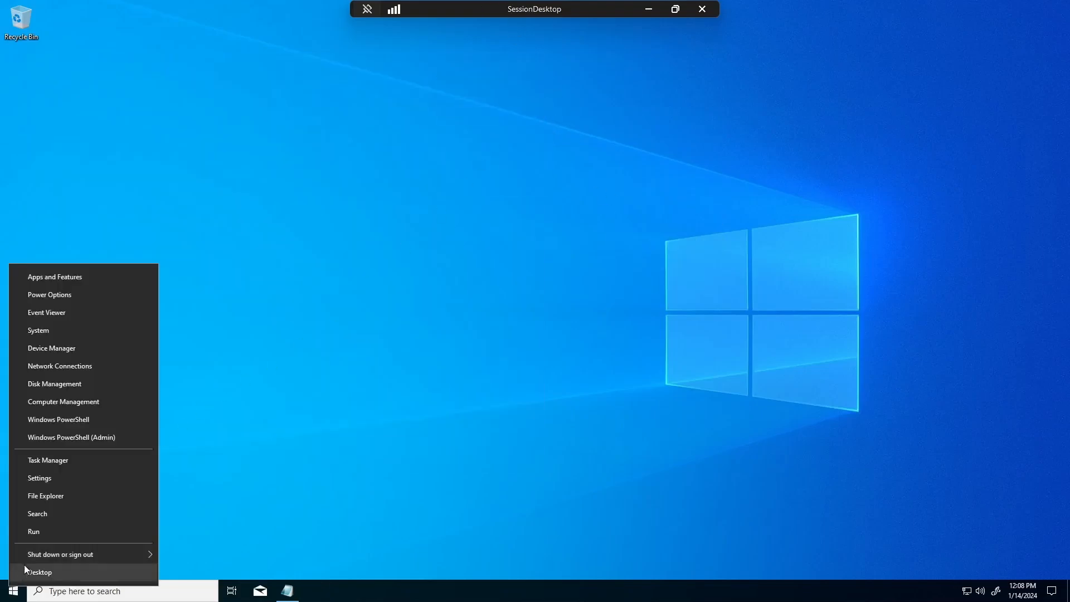
mouse_move(57, 554)
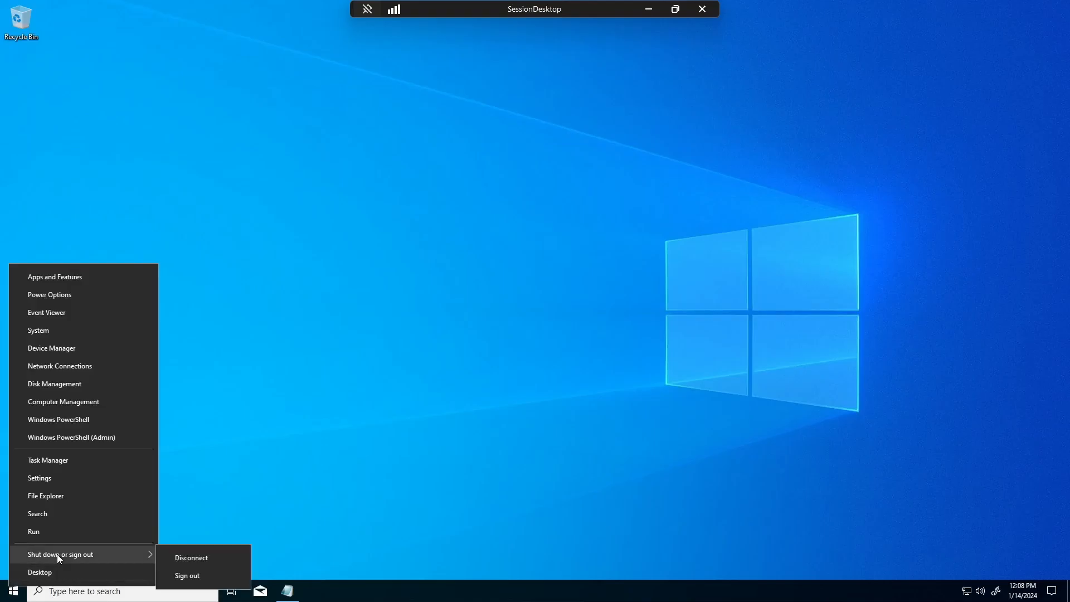
left_click(168, 555)
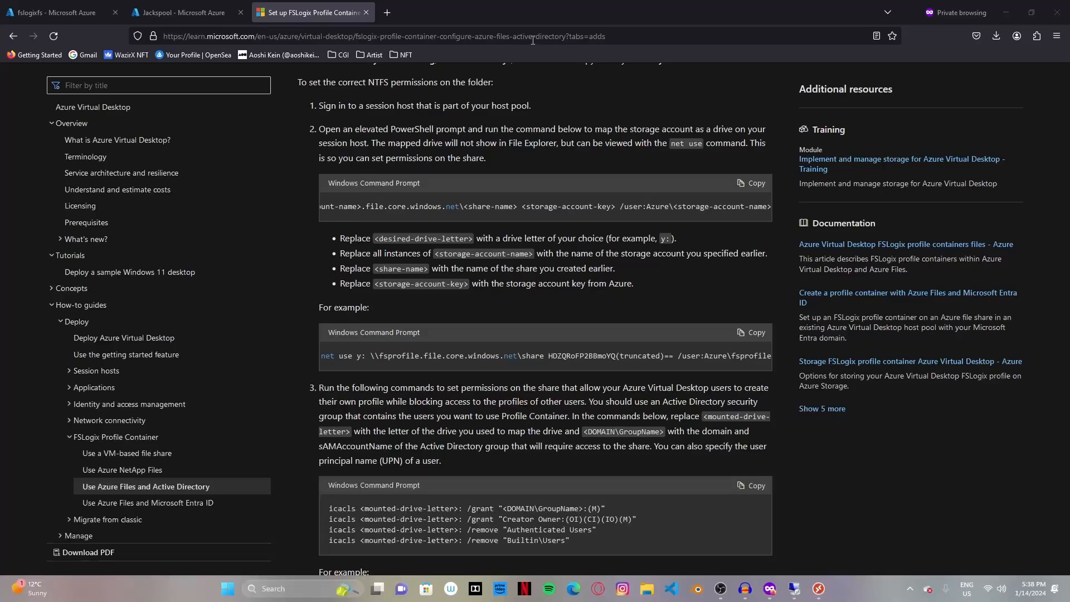
- Refresh the fslogixfs file share listing, which still shows no files
left_click(233, 11)
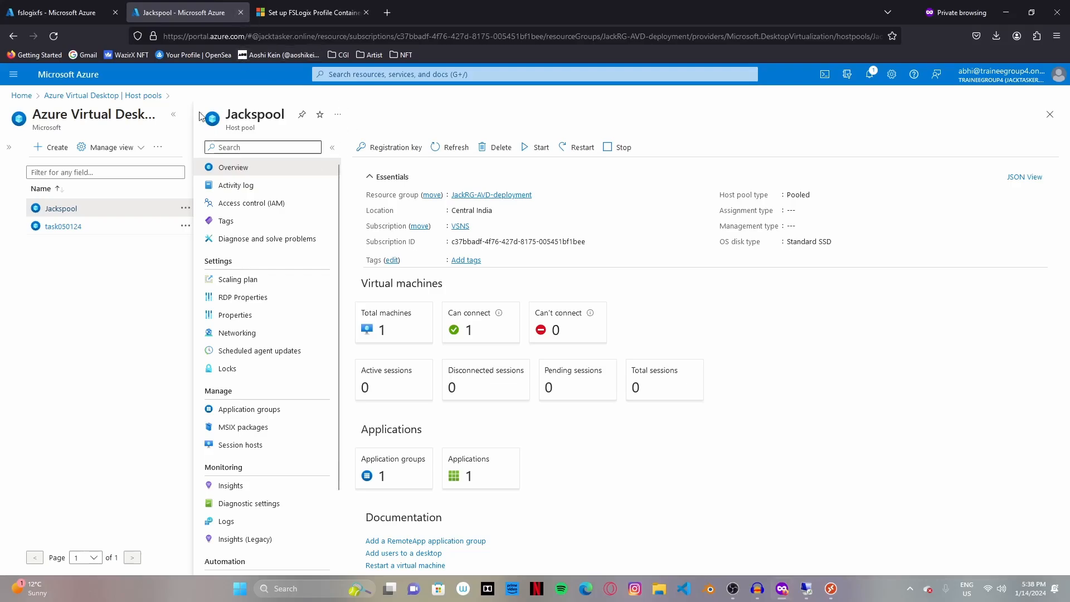
left_click(101, 12)
left_click(344, 147)
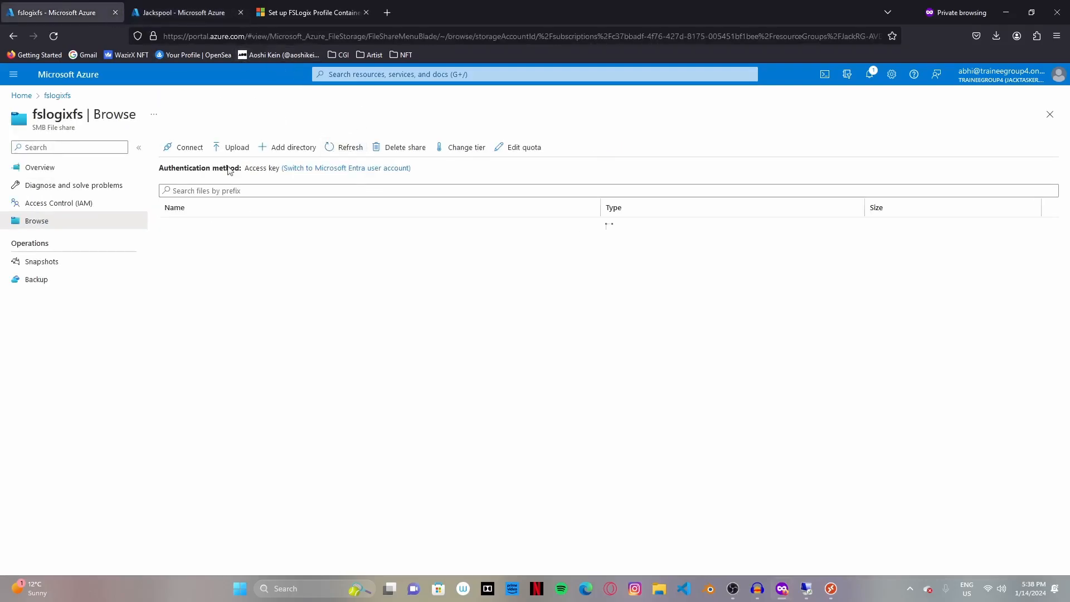
- Go from the Jackspool host pool through Host pools to the Azure Virtual Desktop overview
left_click(174, 3)
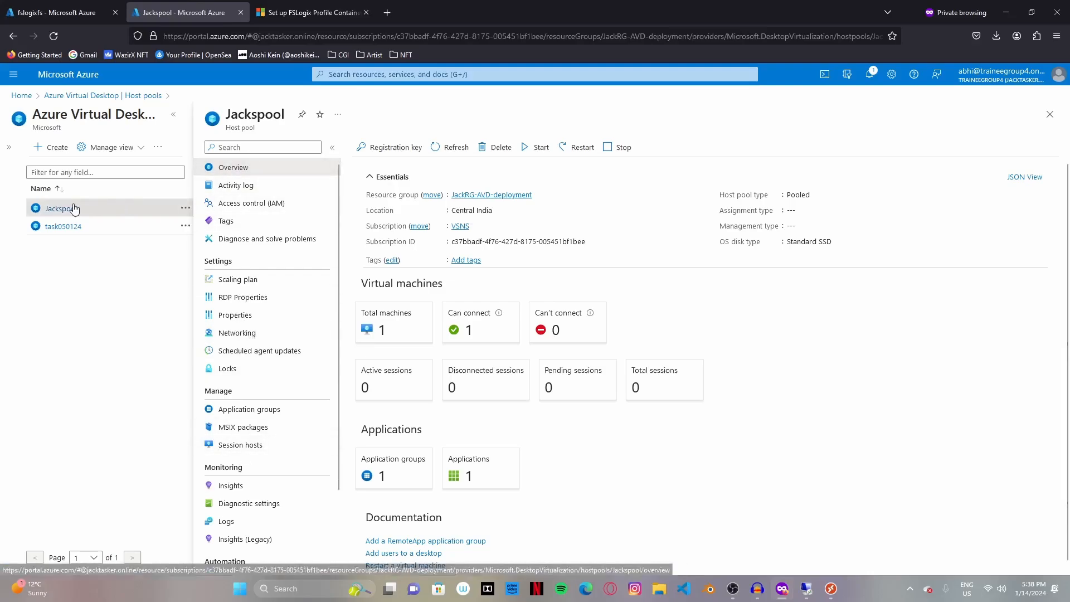
left_click(78, 97)
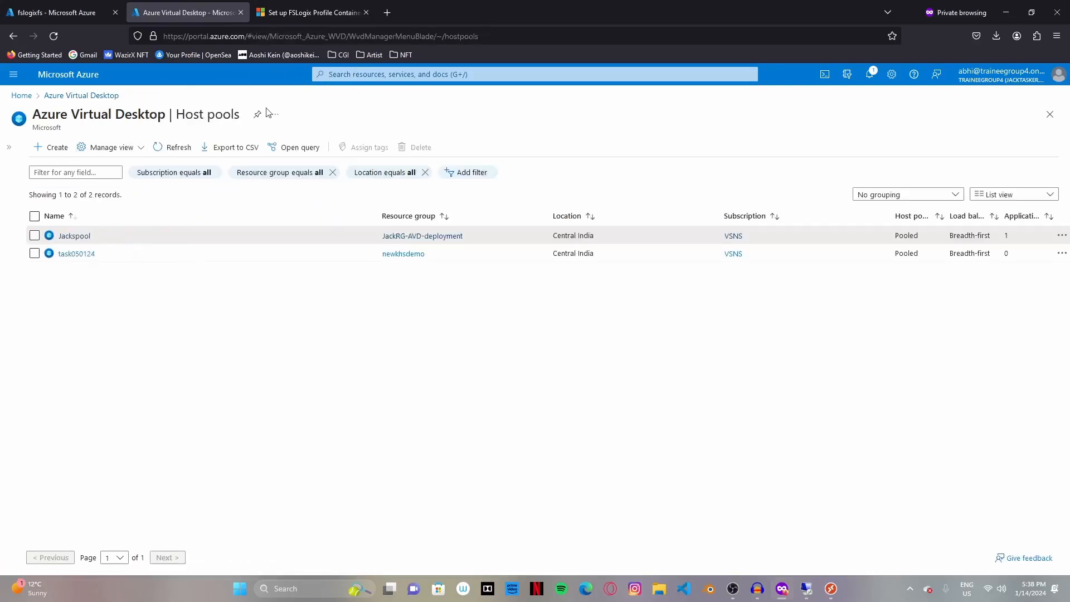
left_click(406, 76)
left_click(370, 134)
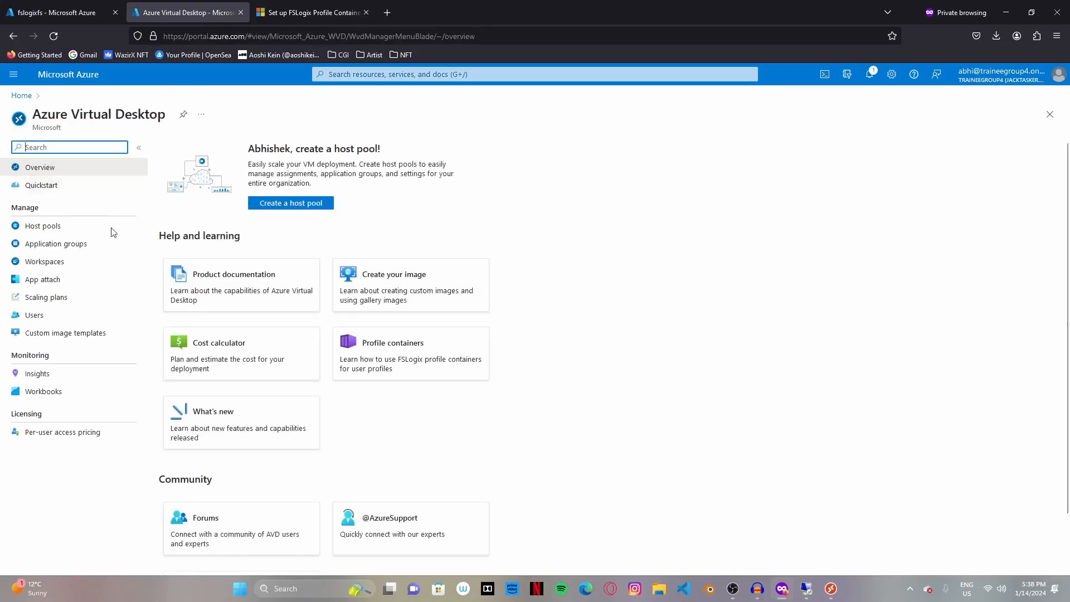
- Find the test user under Users by searching 'jac' and log off their Jackspool session
left_click(34, 314)
type("jack")
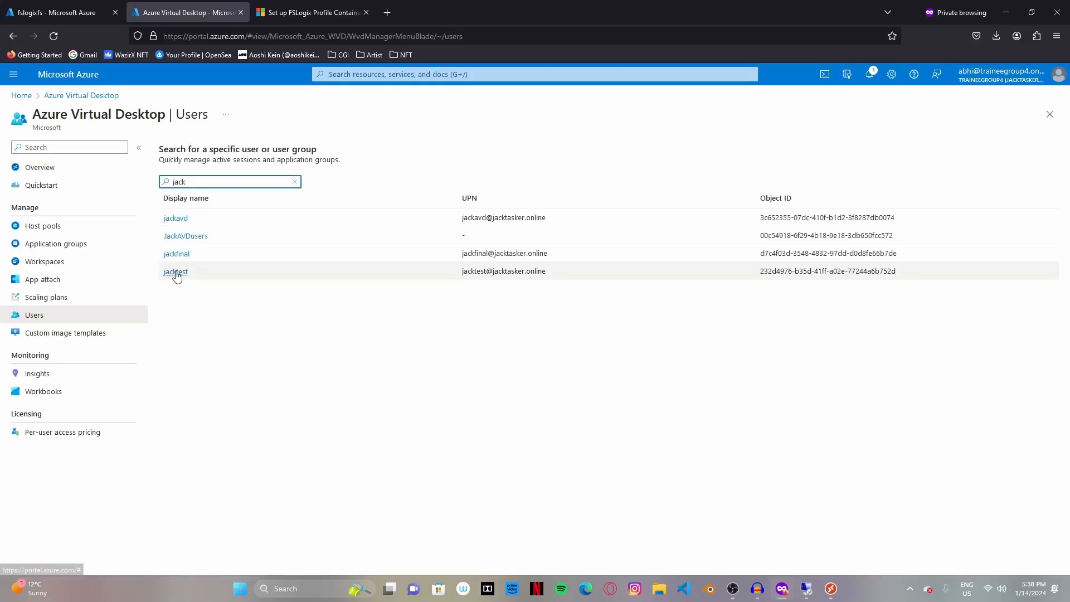
left_click(175, 273)
left_click(578, 178)
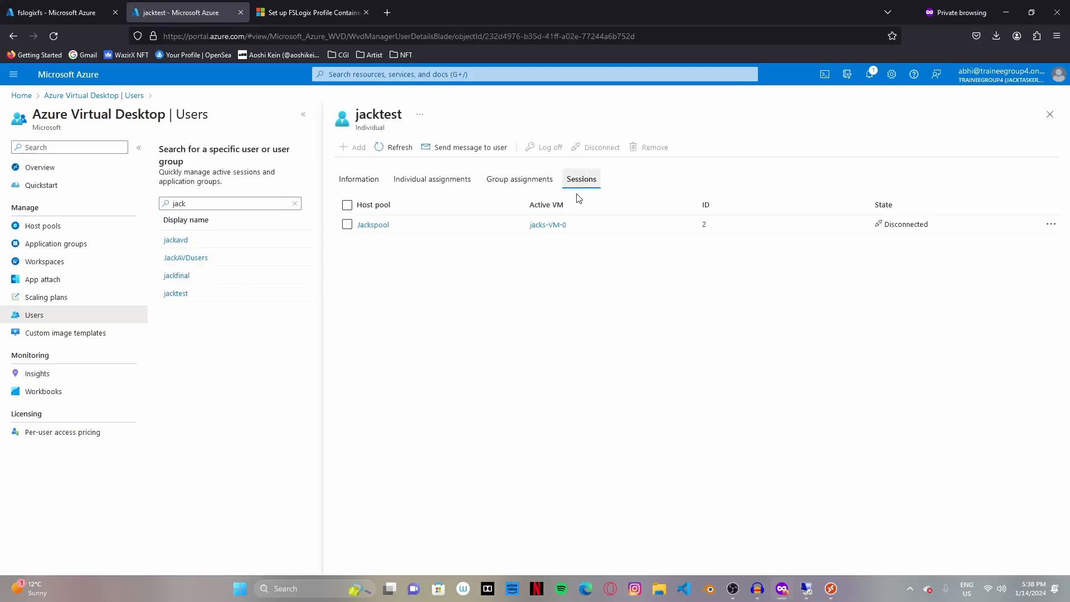
left_click(347, 224)
left_click(543, 147)
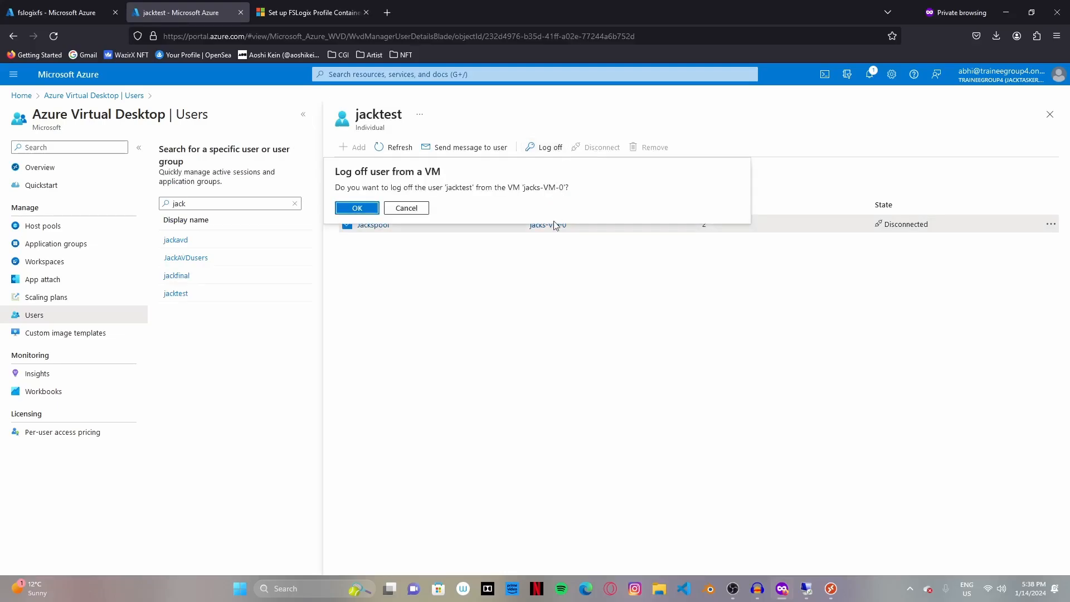
left_click(358, 207)
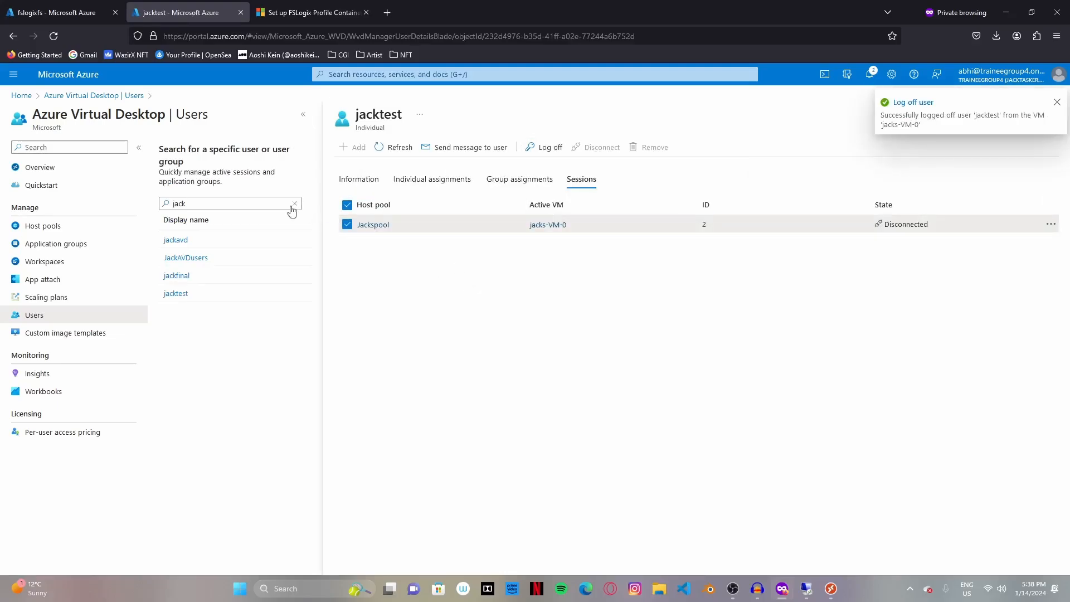
- Reopen the test user's sessions to confirm none remain, then return to the overview
left_click(180, 243)
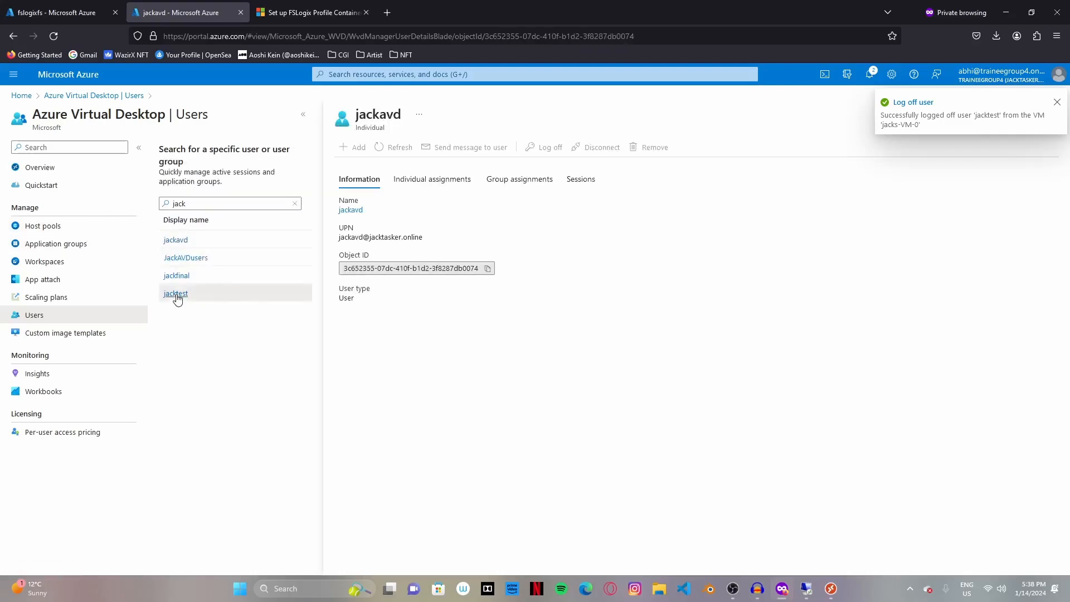
left_click(177, 297)
left_click(580, 179)
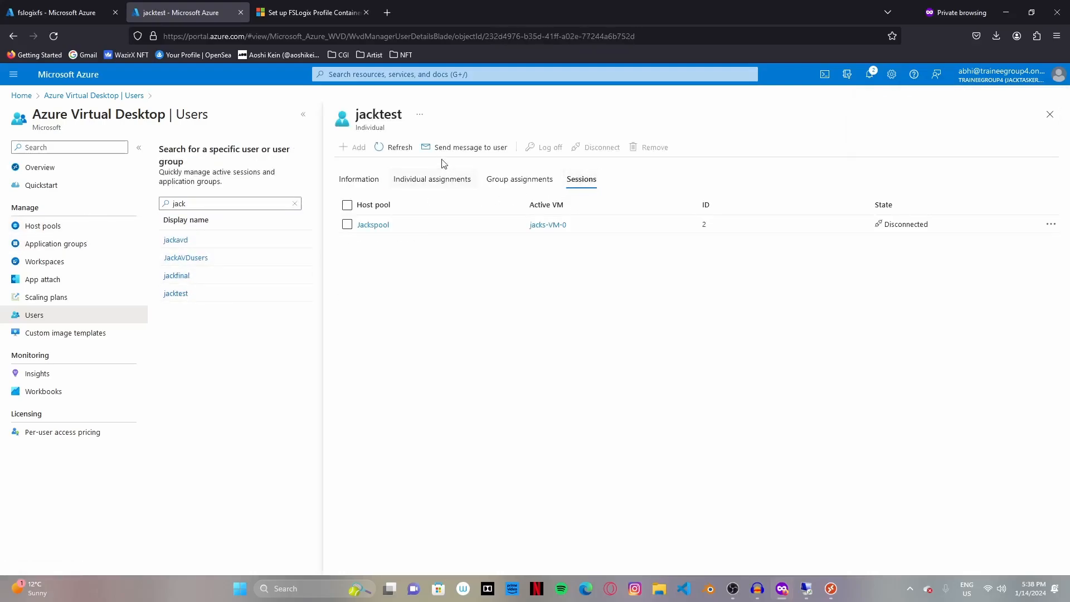
left_click(392, 147)
left_click(53, 173)
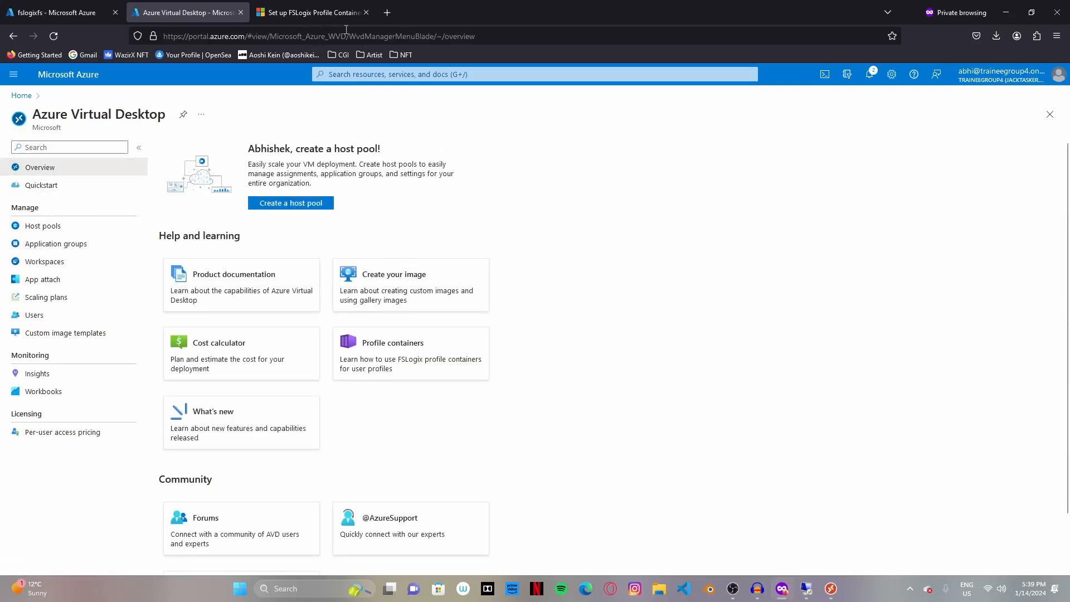
- Refresh the workspace feed in the Remote Desktop client
left_click(829, 595)
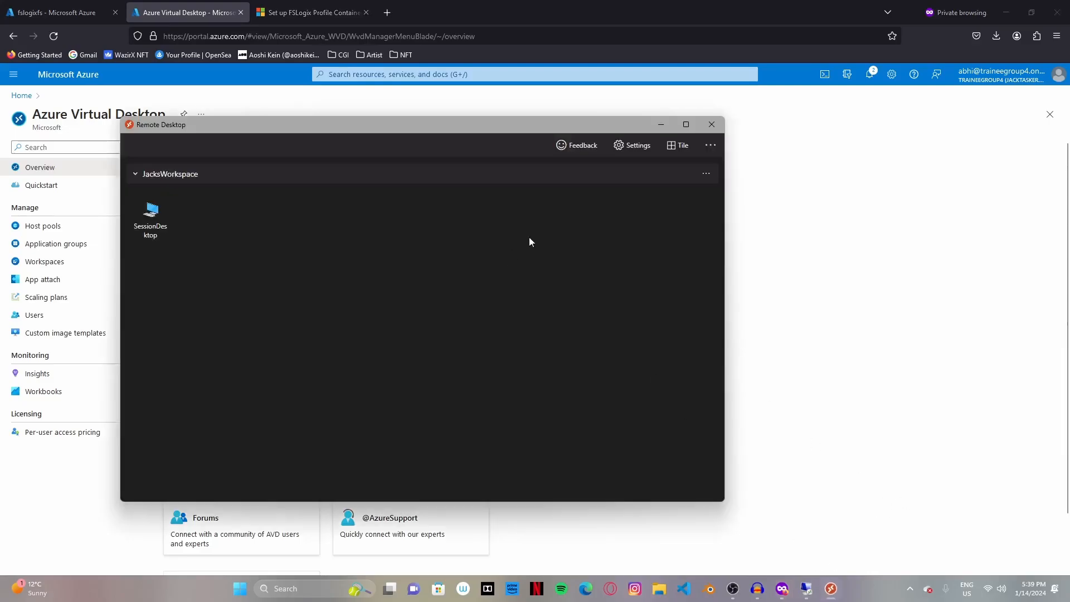
left_click(704, 175)
left_click(720, 208)
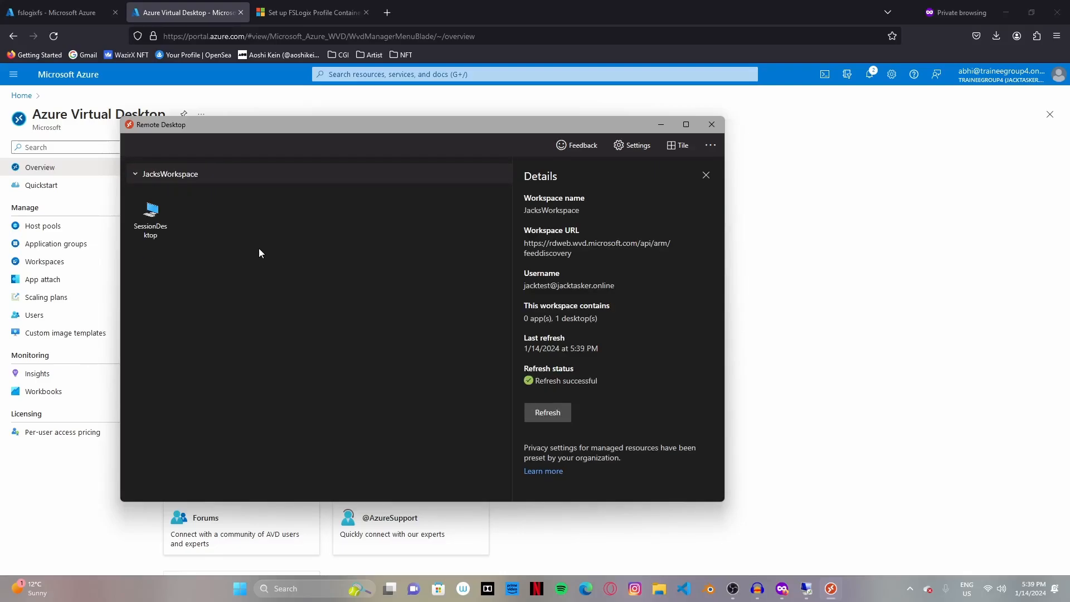
- Sign in to SessionDesktop with the test user's password and minimize the session
left_click(157, 210)
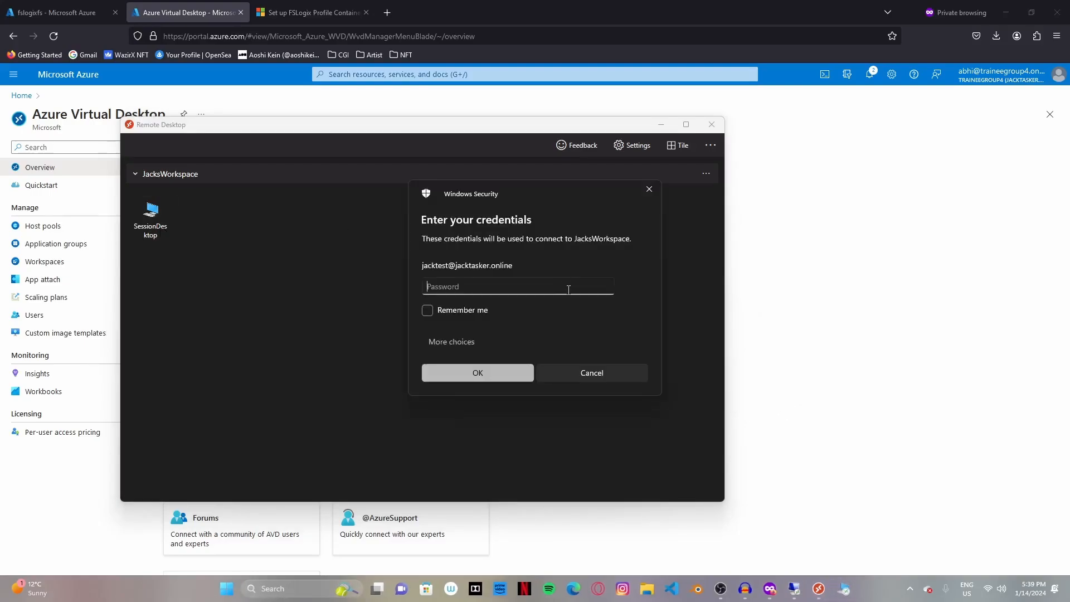
key("ctrl+v")
key("Return")
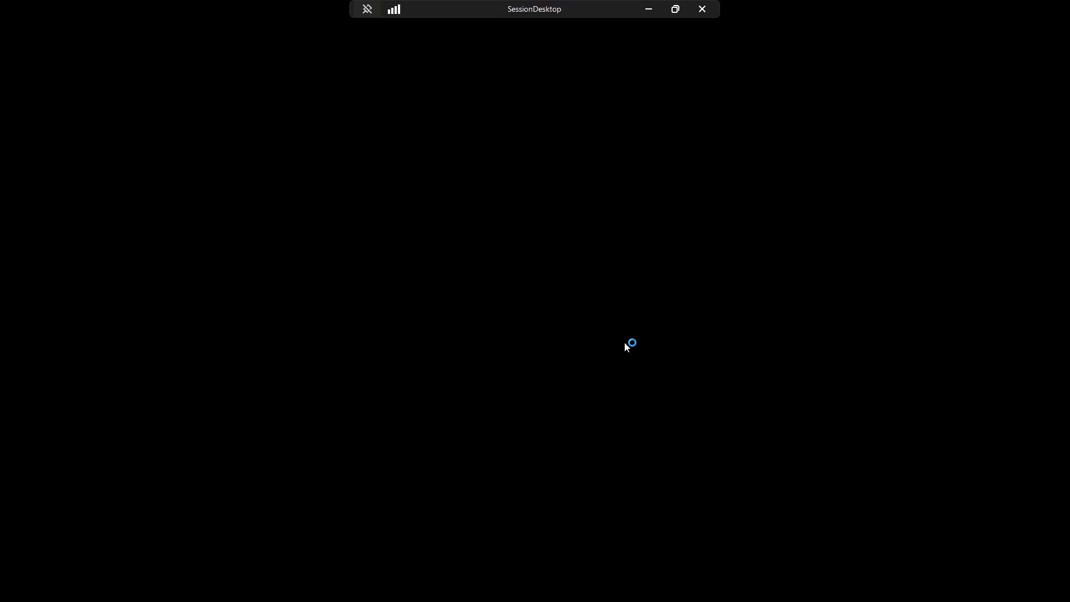
left_click(648, 9)
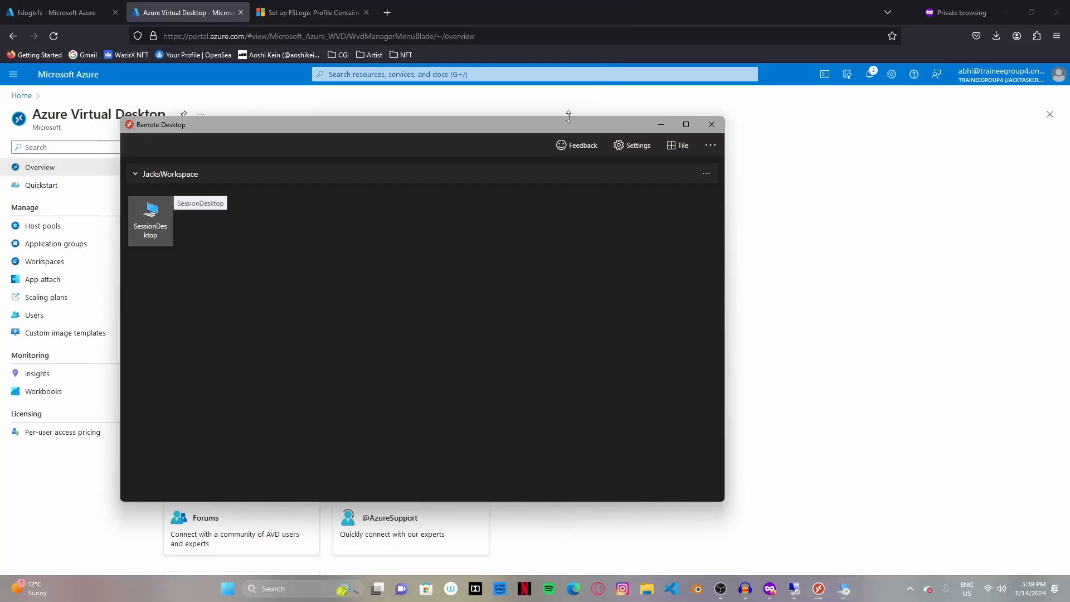
left_click(43, 12)
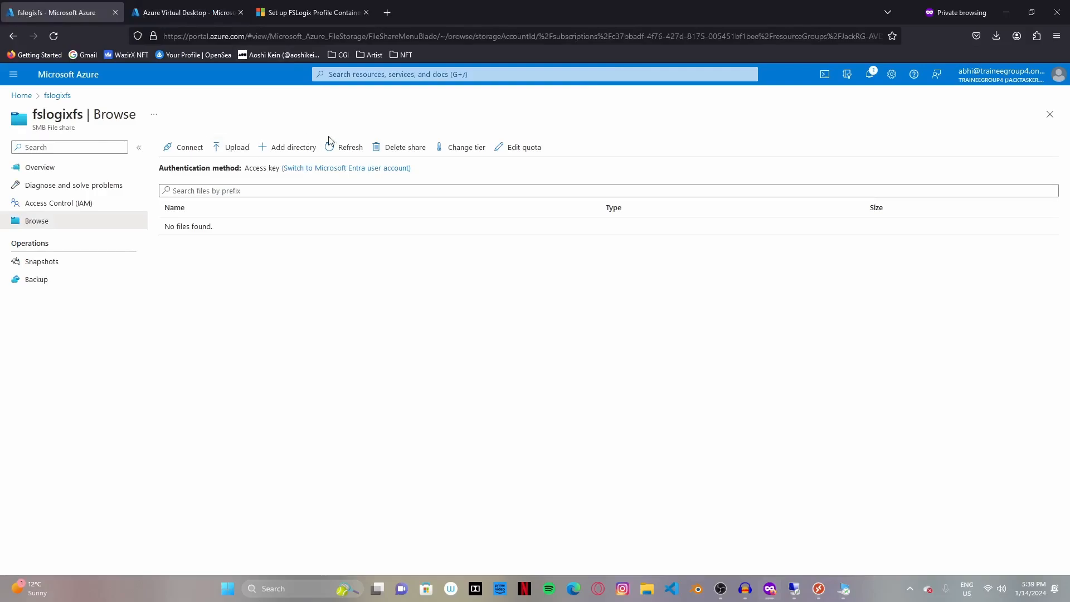
- Refresh fslogixfs to see the new user profile directory, then restore and refresh SessionDesktop
left_click(356, 147)
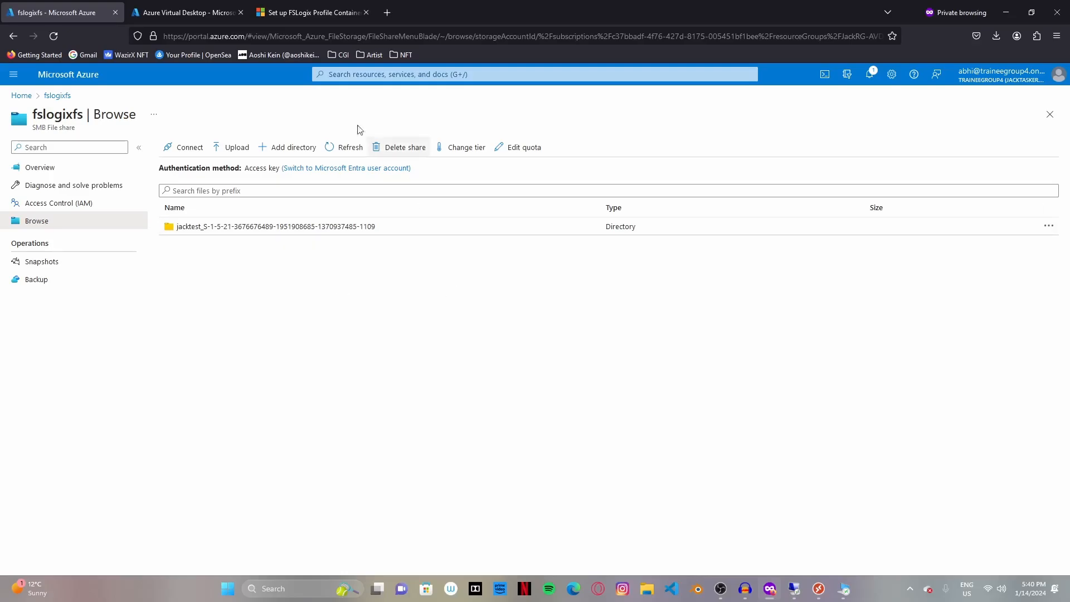
left_click(847, 590)
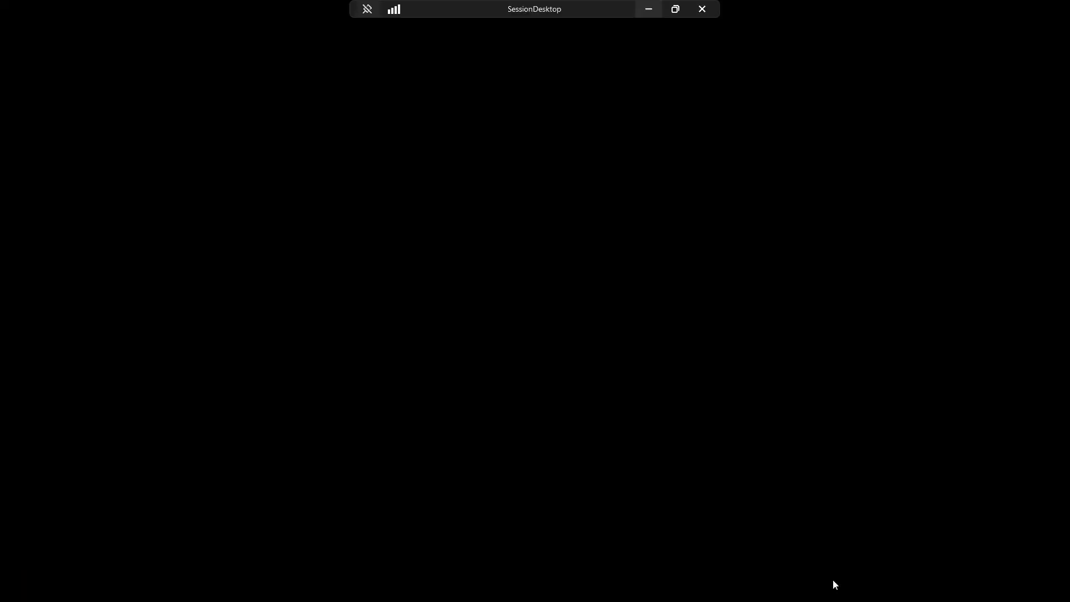
right_click(389, 191)
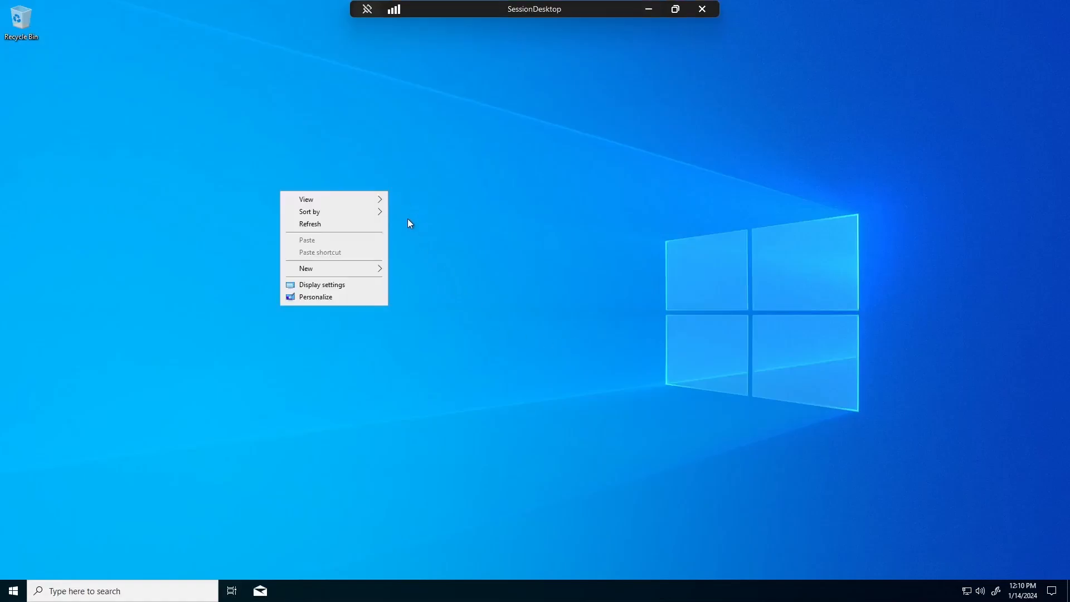
left_click(362, 222)
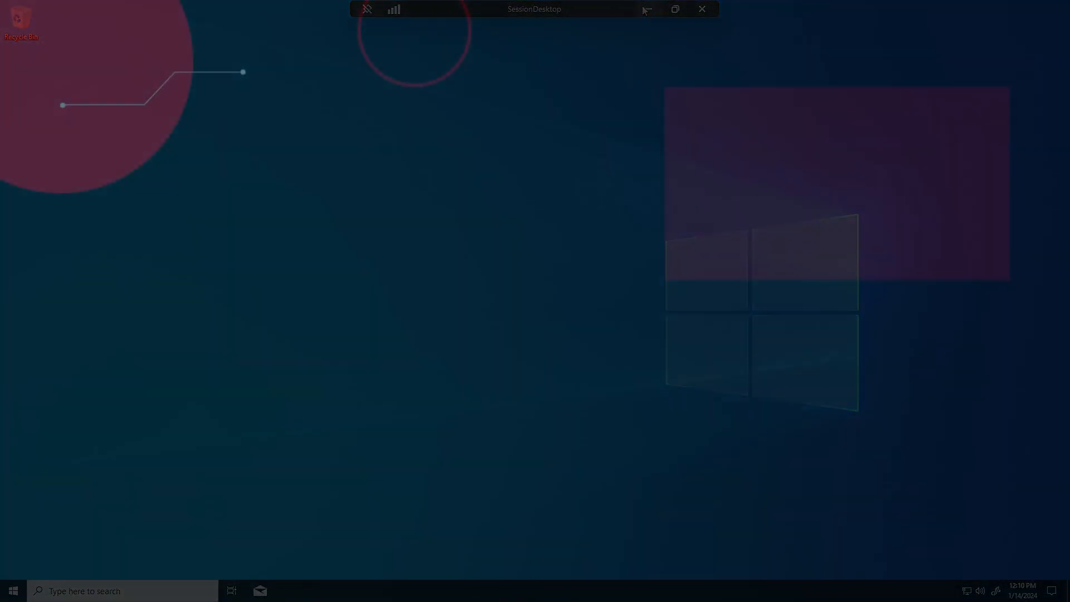